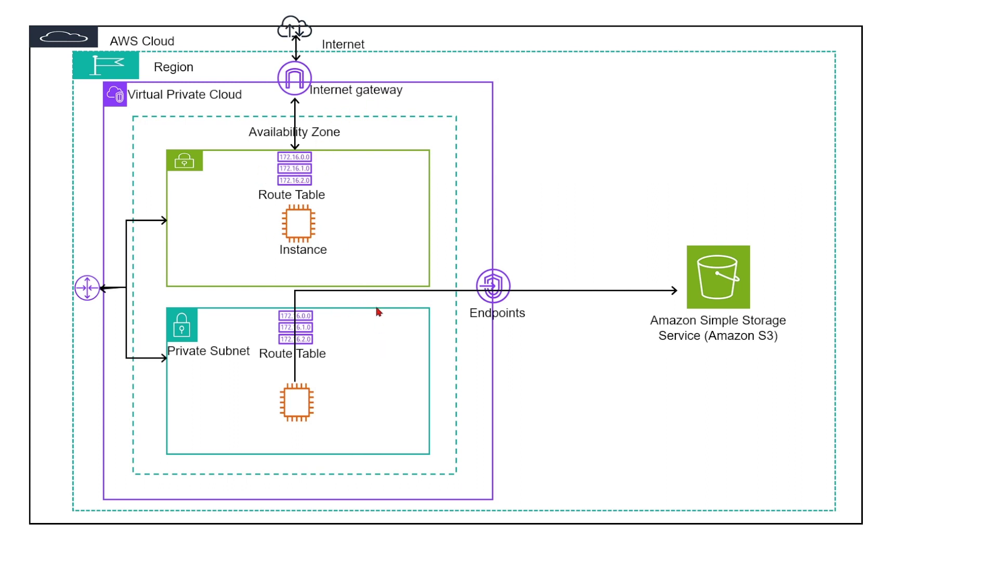
Step: Switch to the AWS VPC console and start a new VPC-only resource with the name tag gatewayendpoint
{"action": "key", "text": "alt+Tab"}
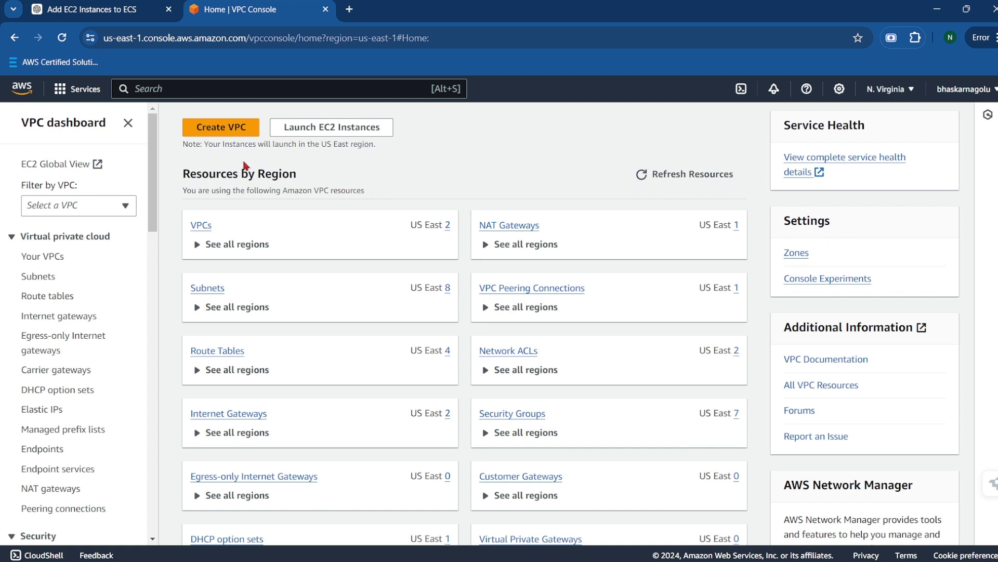
{"action": "left_click", "coordinate": [234, 126]}
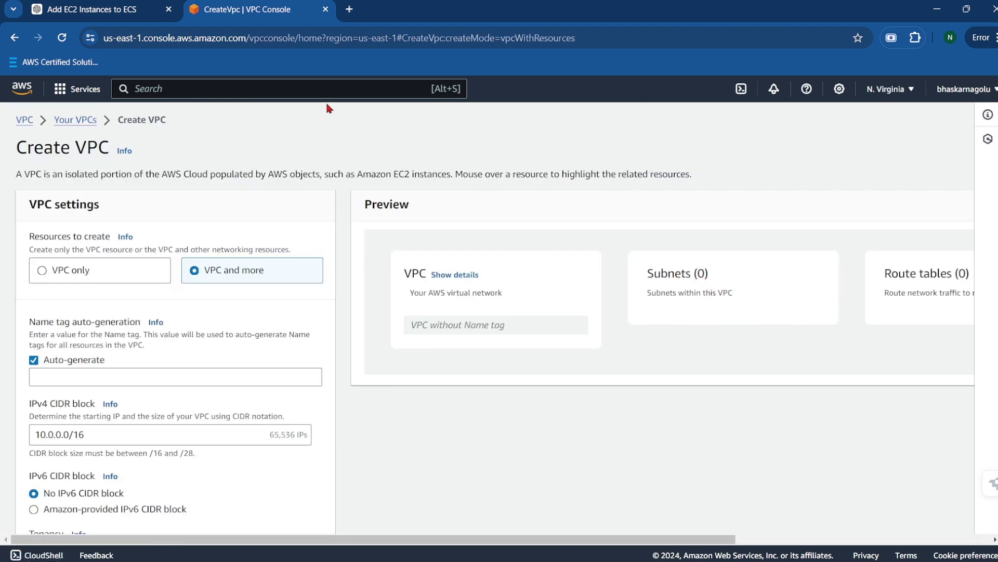
{"action": "left_click", "coordinate": [102, 270]}
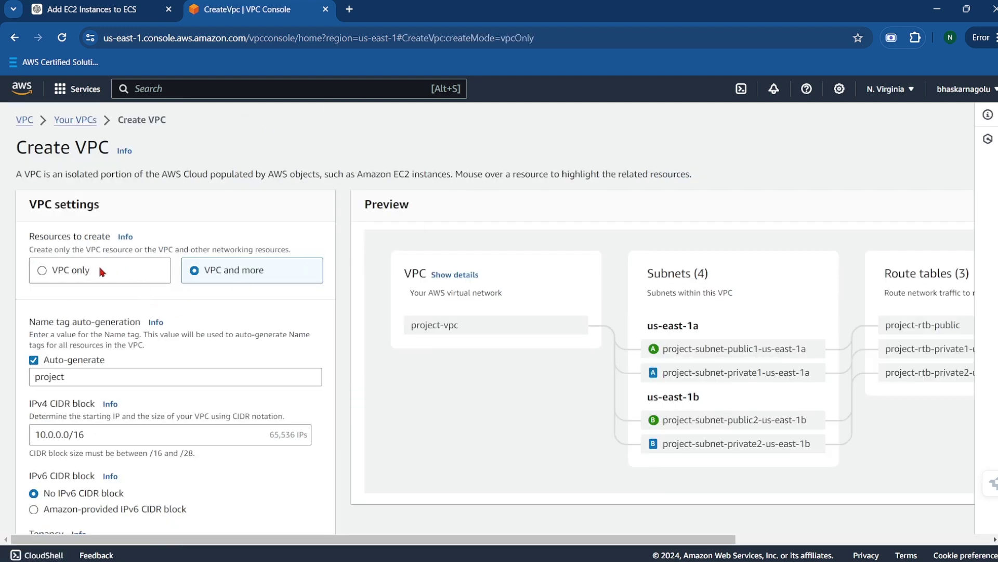
{"action": "scroll", "coordinate": [102, 271], "scroll_direction": "down", "scroll_amount": 2}
{"action": "left_click", "coordinate": [99, 239]}
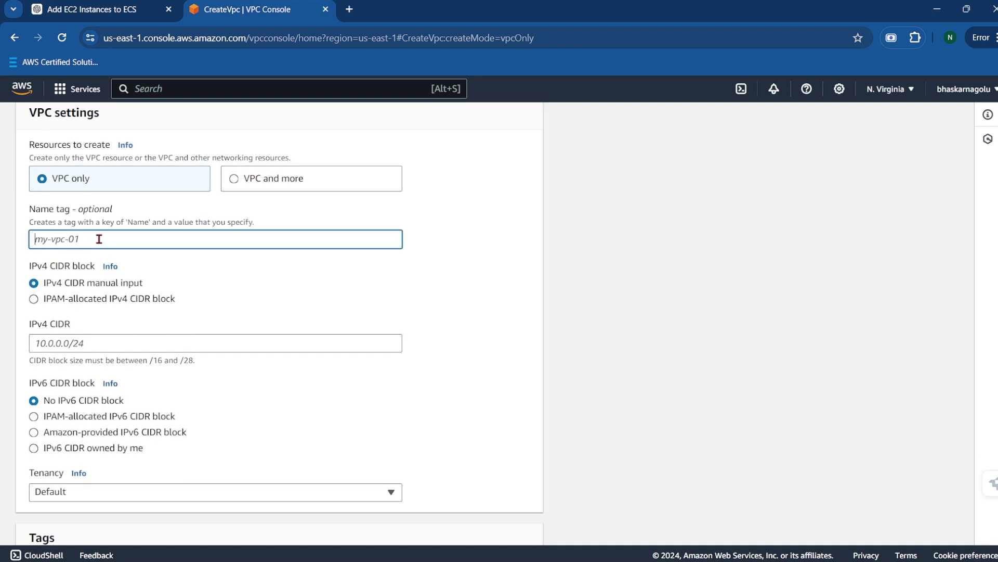
{"action": "type", "text": "gatewayendpoint"}
Step: Set the VPC's IPv4 CIDR to 10.0.0.0/16 and create the VPC
{"action": "scroll", "coordinate": [99, 239], "scroll_direction": "down", "scroll_amount": 3}
{"action": "left_click", "coordinate": [77, 187]}
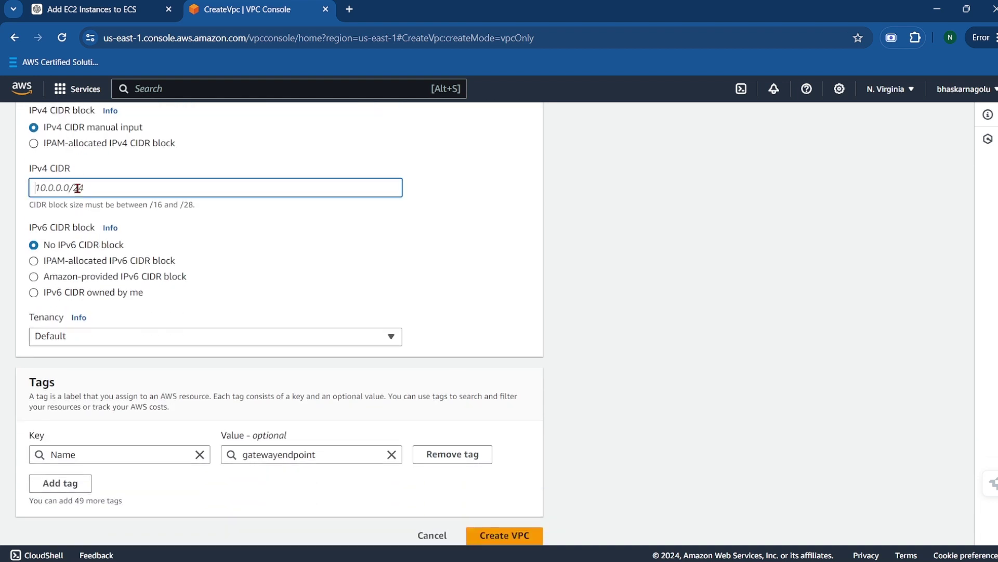
{"action": "type", "text": "10.0.0.0/16"}
{"action": "scroll", "coordinate": [77, 188], "scroll_direction": "down", "scroll_amount": 1}
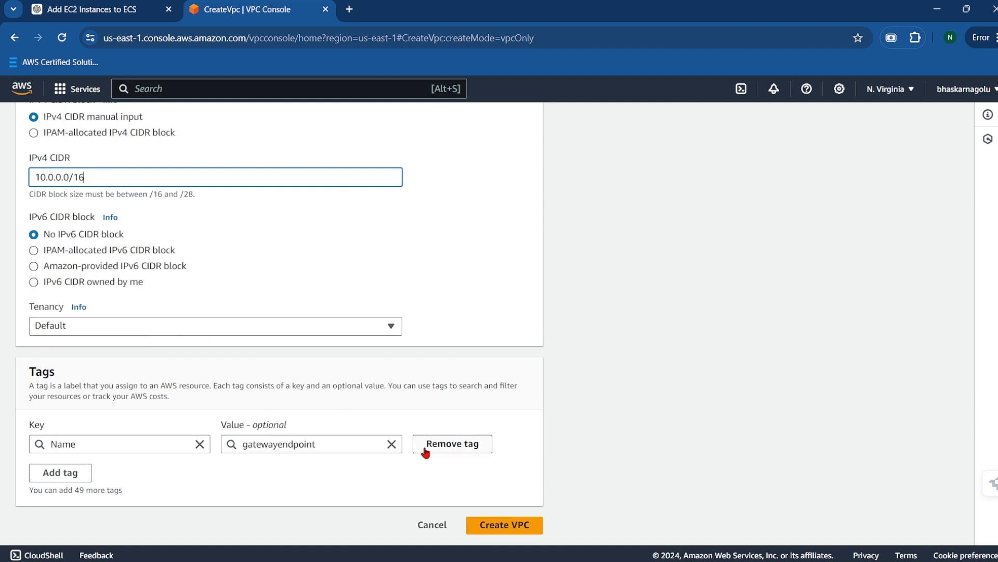
{"action": "left_click", "coordinate": [512, 528]}
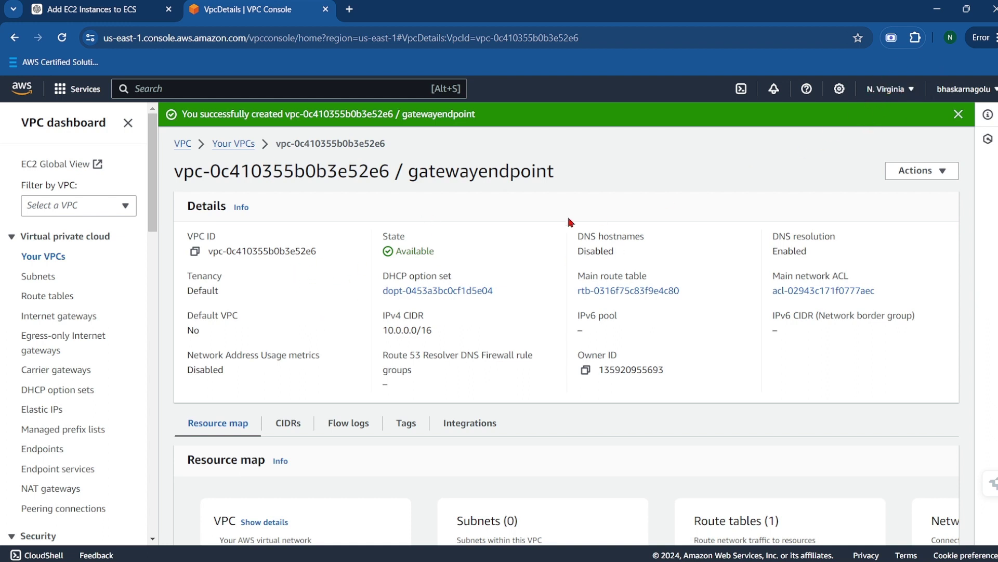
Step: Start a new subnet in the gatewayendpoint VPC and name it gatewayendpointpublicsubnet
{"action": "left_click", "coordinate": [39, 276]}
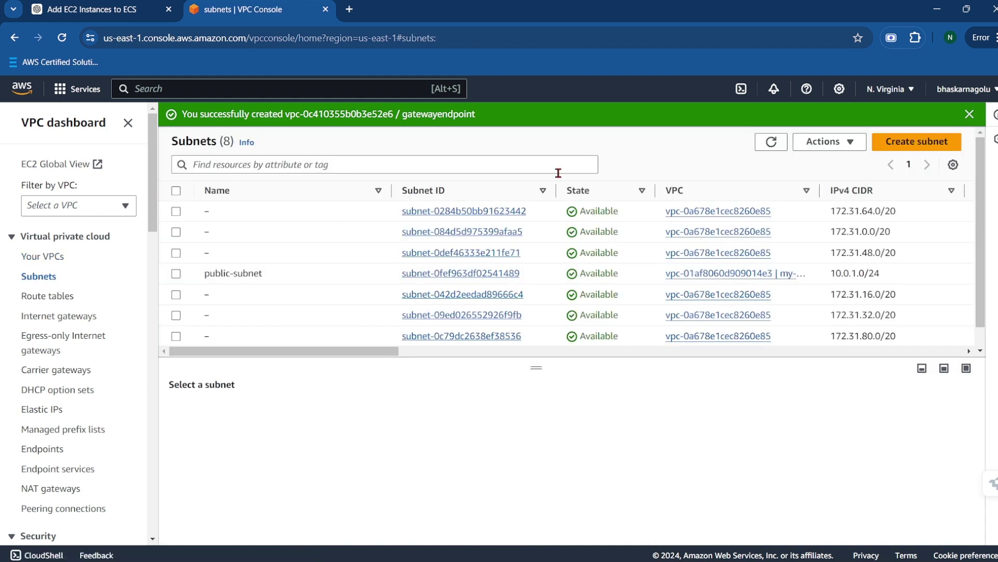
{"action": "left_click", "coordinate": [916, 142]}
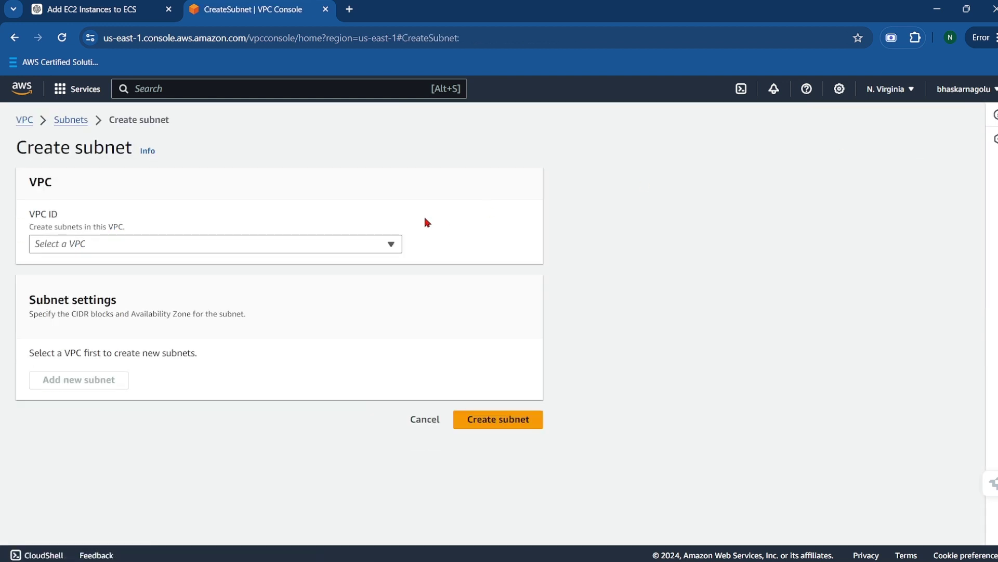
{"action": "left_click", "coordinate": [285, 254]}
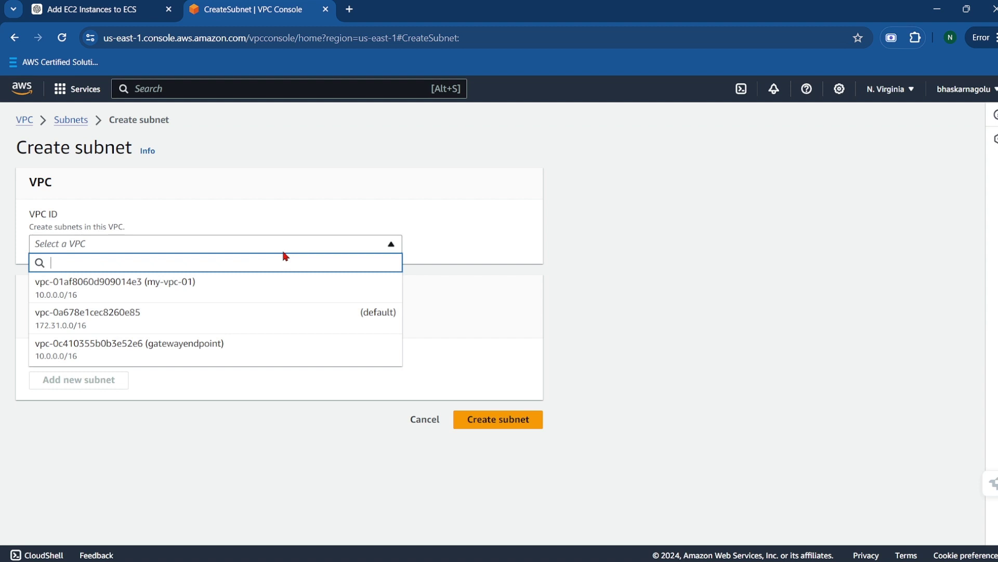
{"action": "left_click", "coordinate": [211, 356]}
{"action": "scroll", "coordinate": [181, 390], "scroll_direction": "down", "scroll_amount": 4}
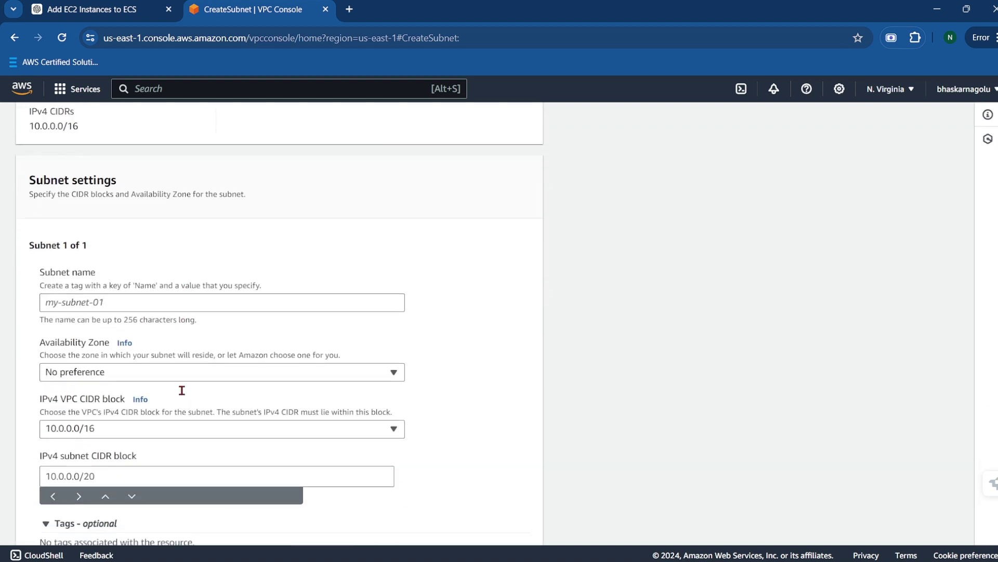
{"action": "left_click", "coordinate": [144, 300]}
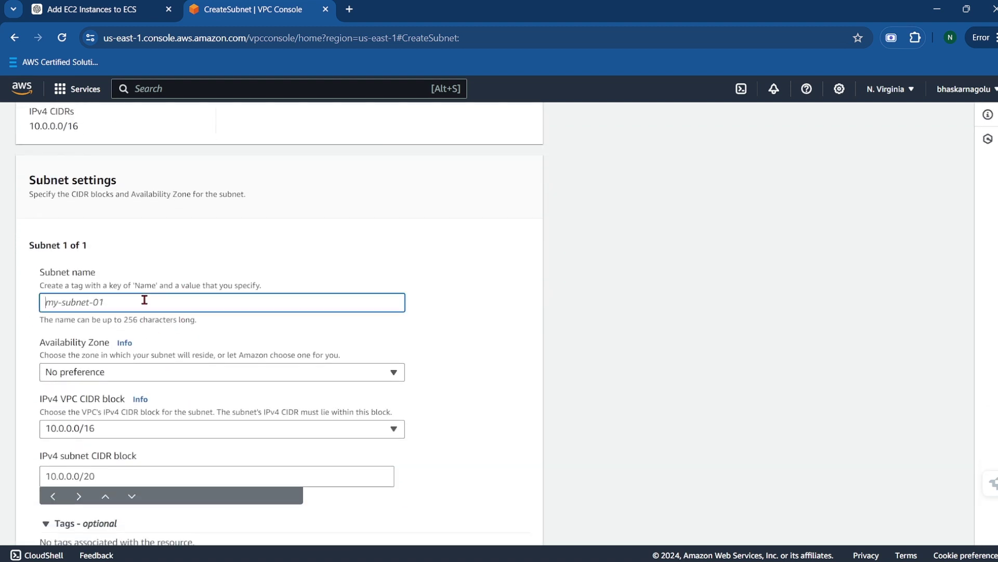
{"action": "type", "text": "publ"}
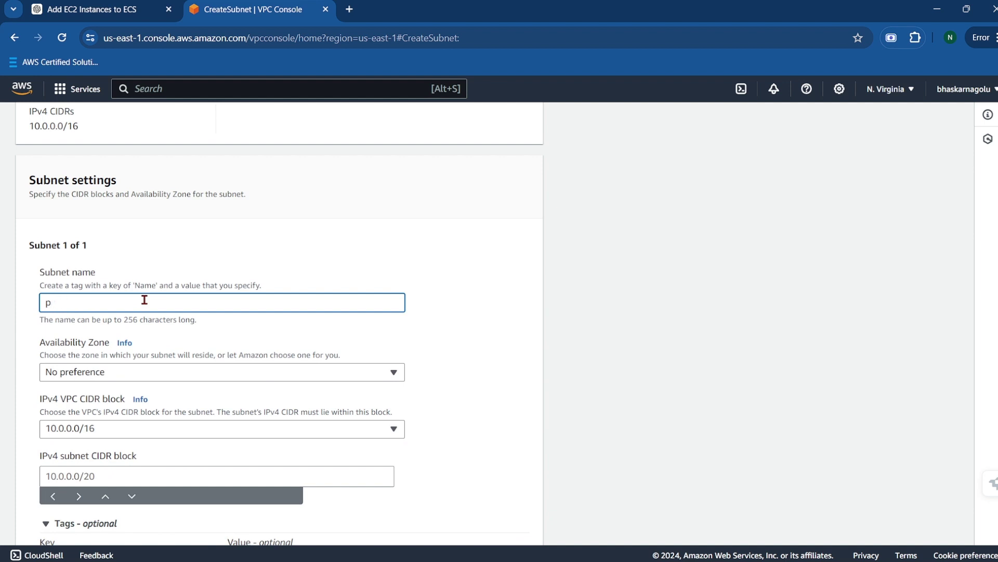
{"action": "key", "text": "BackSpace"}
{"action": "type", "text": "date"}
{"action": "key", "text": "BackSpace"}
{"action": "type", "text": "gatewayendpointpublicsubnet"}
Step: Create the public subnet in availability zone us-east-1a with the IPv4 subnet CIDR block 10.0.1.0/24
{"action": "scroll", "coordinate": [145, 300], "scroll_direction": "down", "scroll_amount": 3}
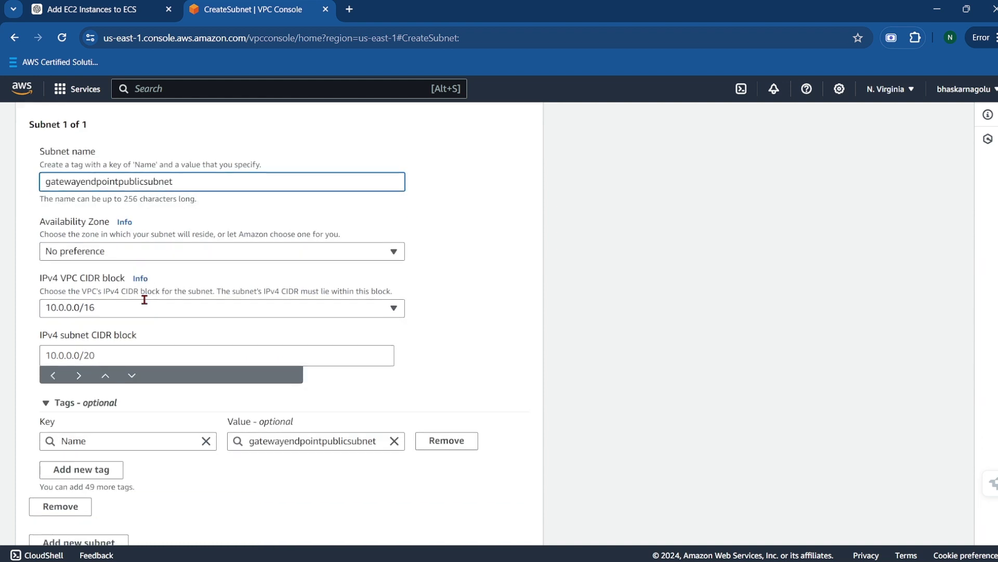
{"action": "left_click", "coordinate": [139, 198]}
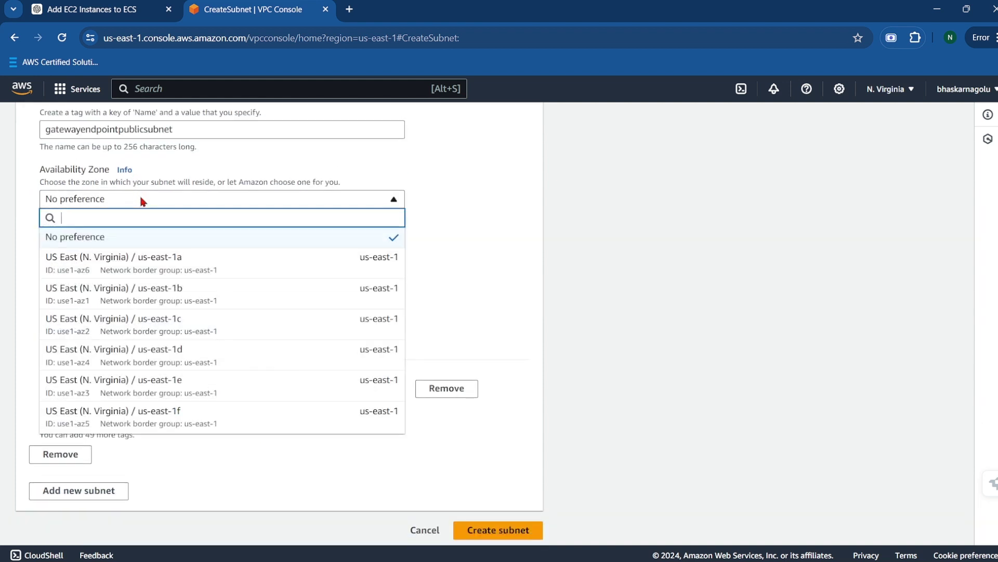
{"action": "left_click", "coordinate": [153, 256]}
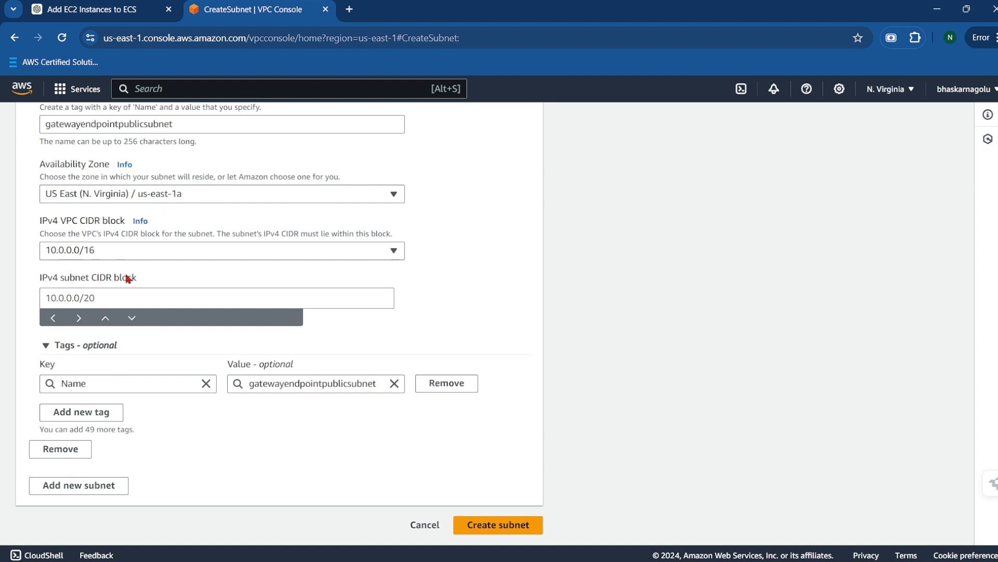
{"action": "left_click", "coordinate": [131, 296]}
{"action": "type", "text": "10.0.1"}
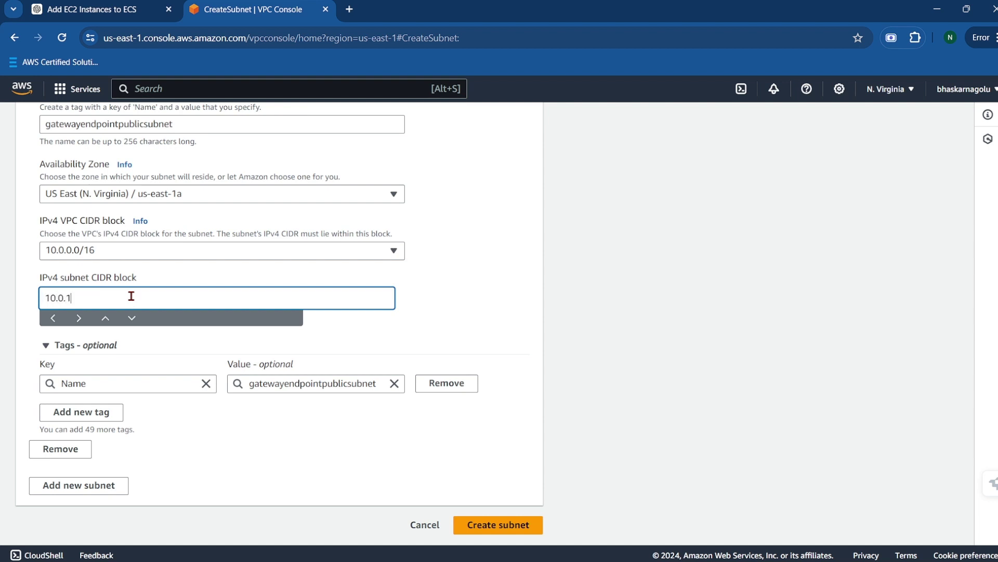
{"action": "type", "text": ".0/24"}
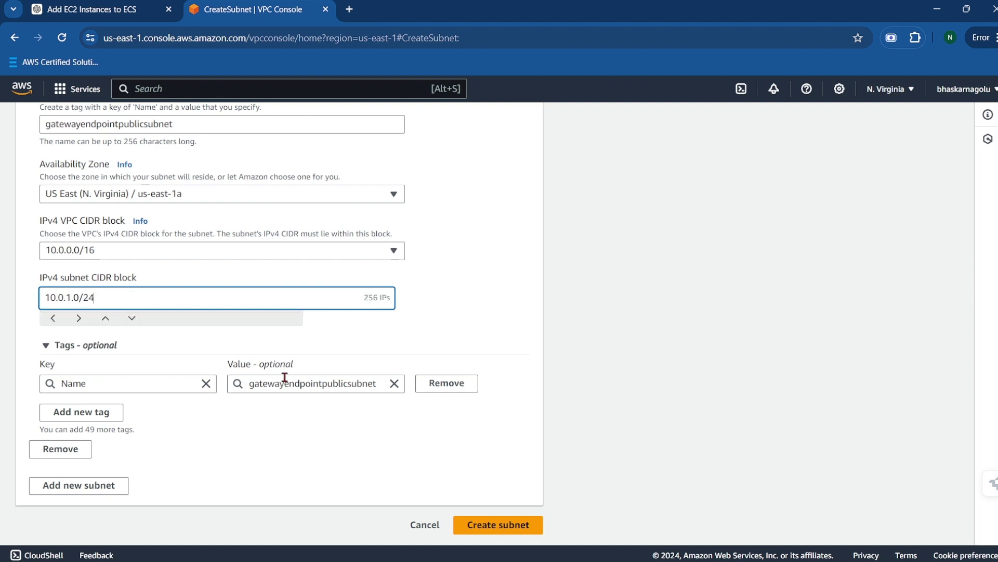
{"action": "left_click", "coordinate": [483, 522]}
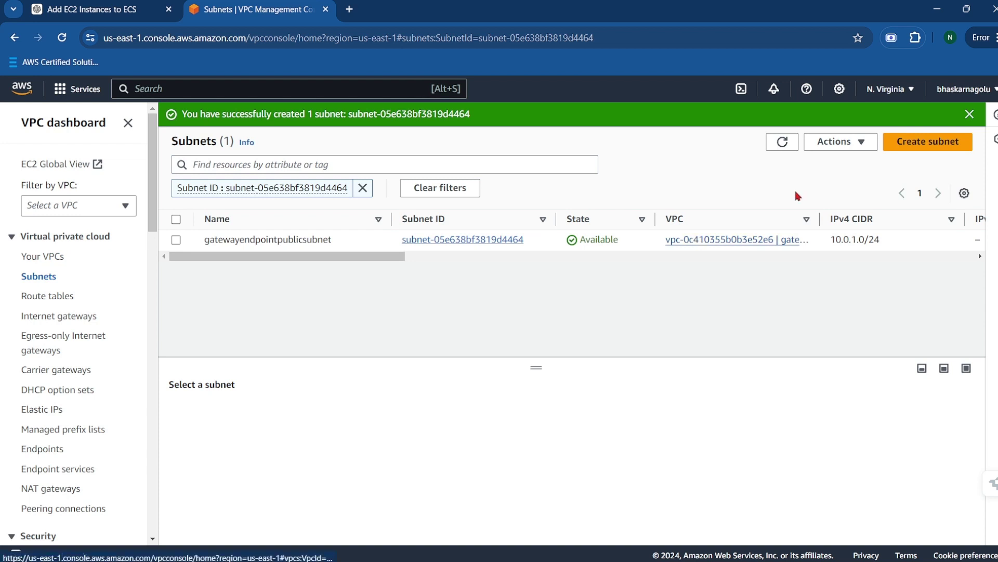
Step: Start another subnet in the gatewayendpoint VPC and name it gatewayendpointprivatesubnet
{"action": "left_click", "coordinate": [919, 147]}
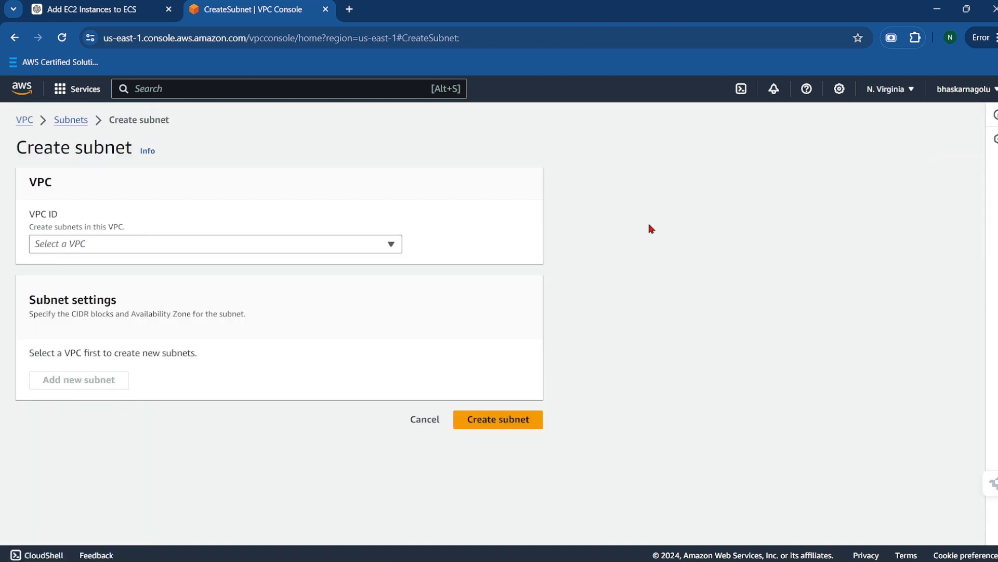
{"action": "left_click", "coordinate": [384, 244]}
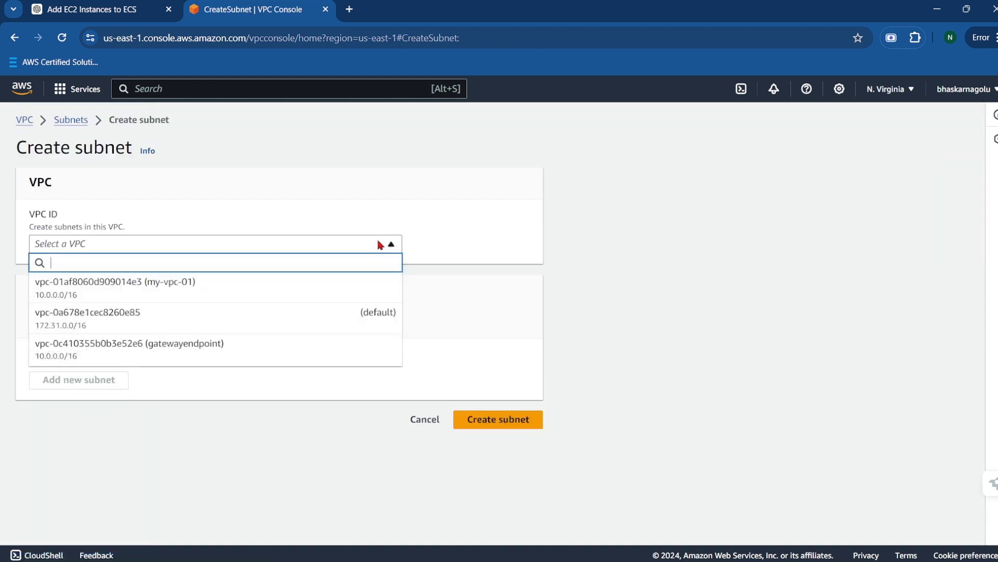
{"action": "left_click", "coordinate": [202, 345]}
{"action": "scroll", "coordinate": [110, 194], "scroll_direction": "down", "scroll_amount": 7}
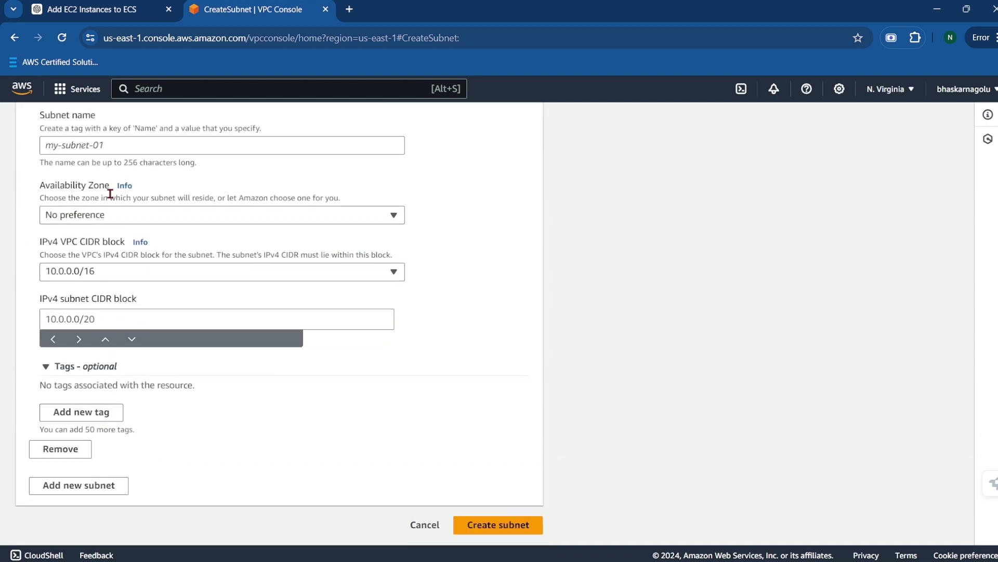
{"action": "left_click", "coordinate": [98, 147]}
{"action": "type", "text": "gatew"}
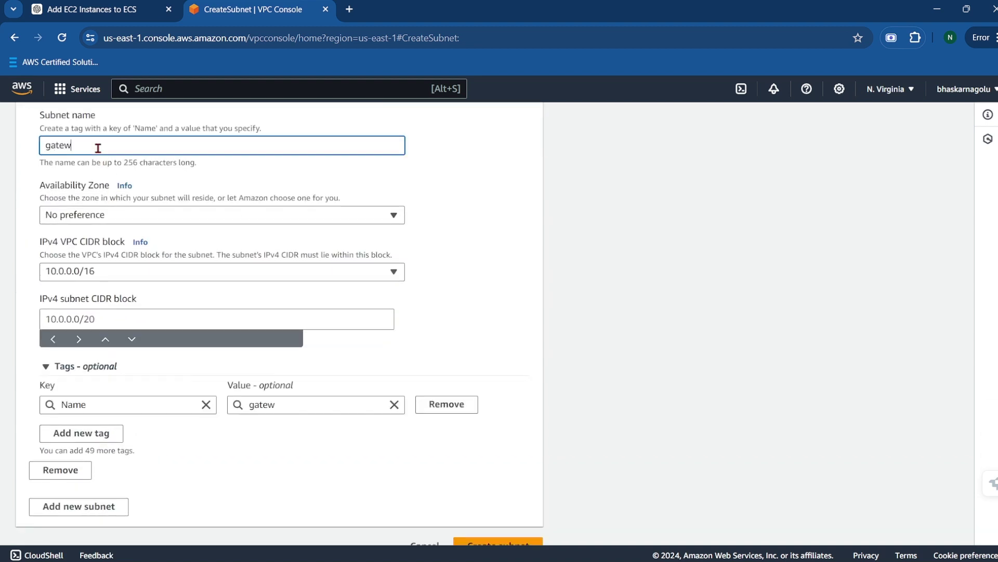
{"action": "type", "text": "ayendpointpriva"}
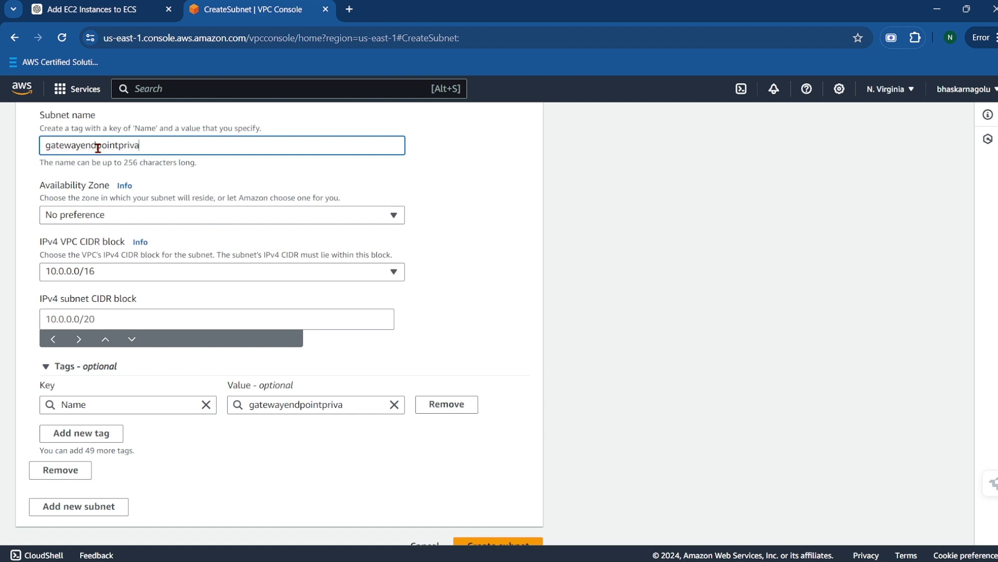
{"action": "type", "text": "tesubnet"}
Step: Create the private subnet in availability zone us-east-1b with IPv4 subnet CIDR block 10.0.2.0/24, and review the full subnet list
{"action": "scroll", "coordinate": [98, 148], "scroll_direction": "down", "scroll_amount": 1}
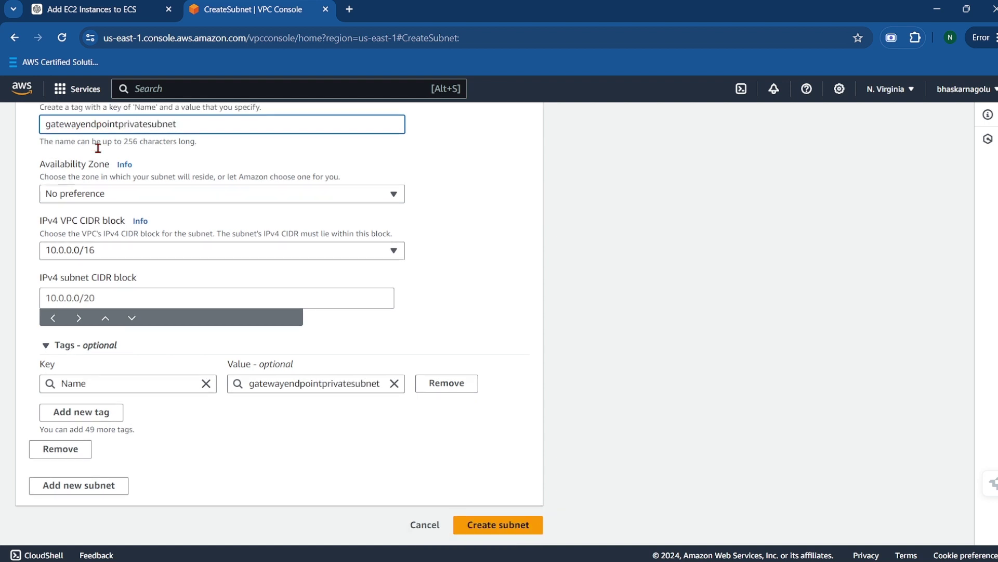
{"action": "left_click", "coordinate": [111, 195]}
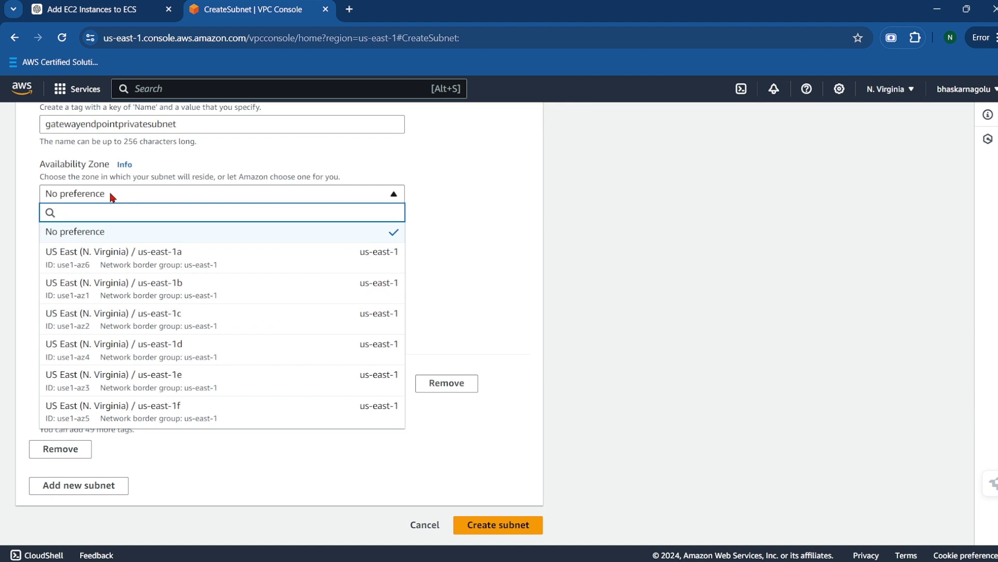
{"action": "left_click", "coordinate": [138, 289]}
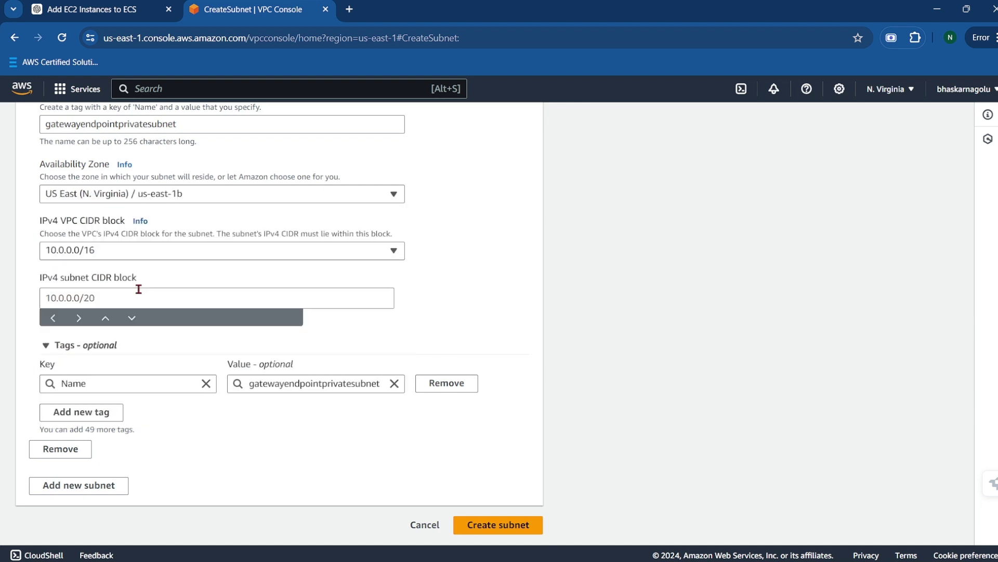
{"action": "left_click", "coordinate": [122, 297]}
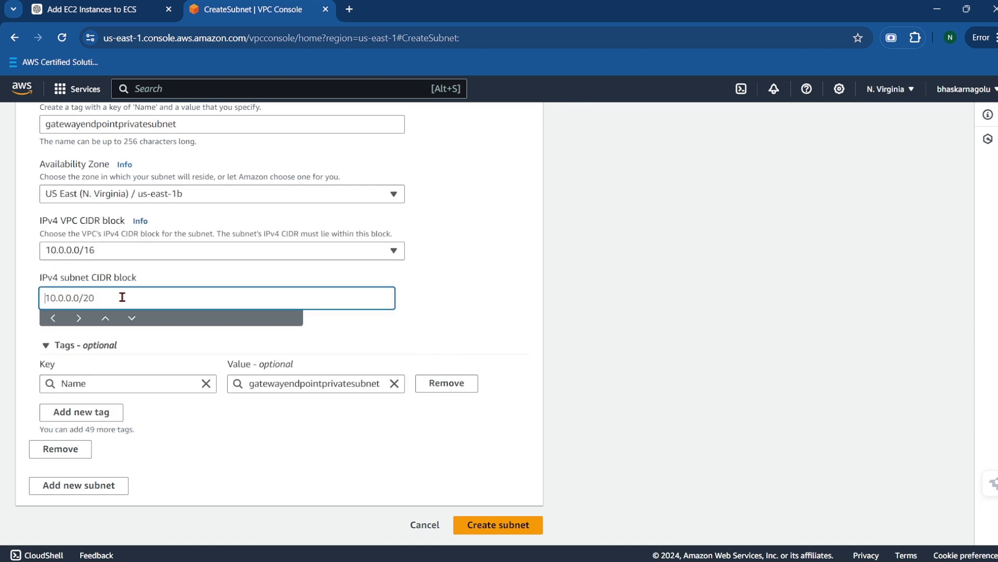
{"action": "type", "text": "10.0.2.0/24"}
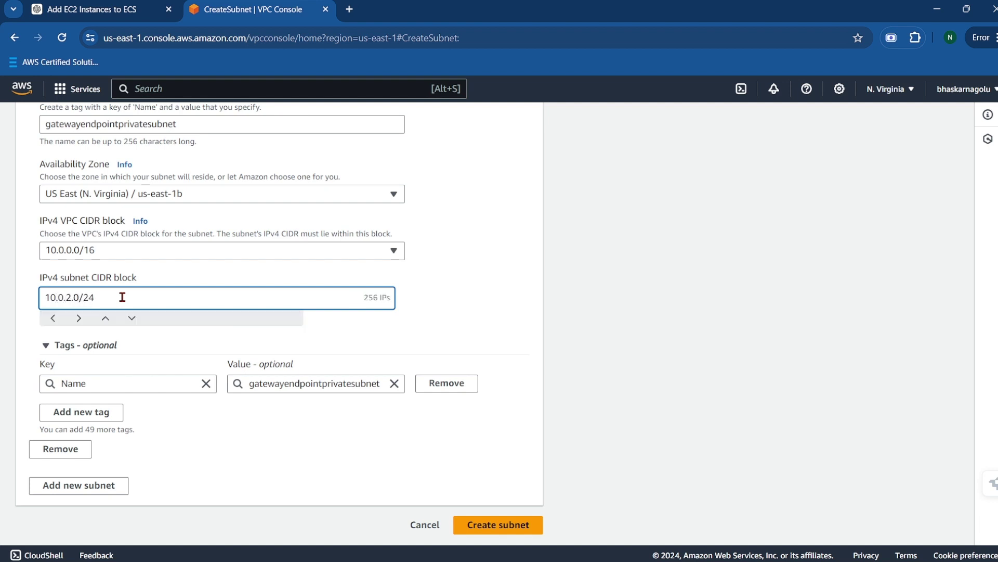
{"action": "left_click", "coordinate": [496, 524]}
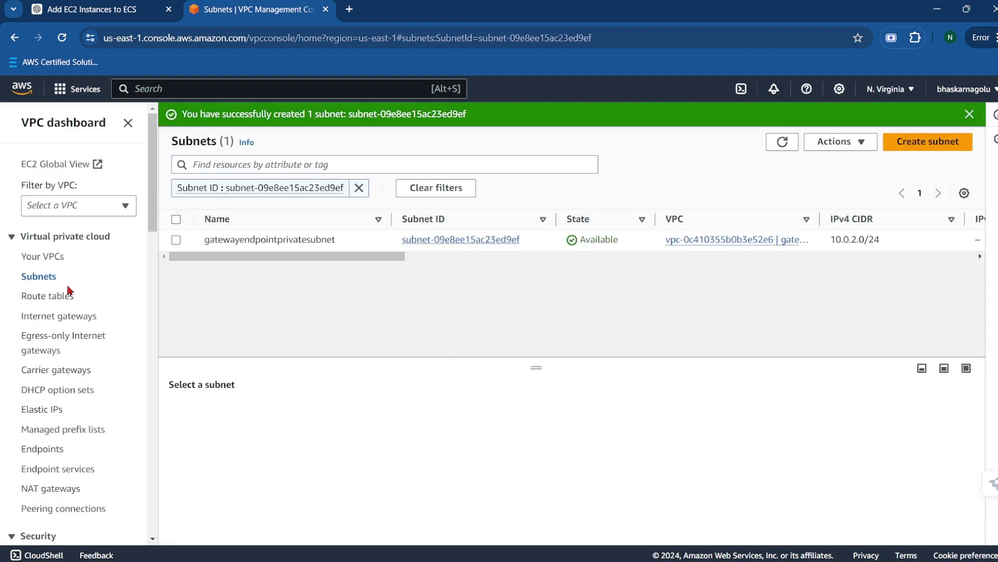
{"action": "left_click", "coordinate": [35, 282]}
{"action": "scroll", "coordinate": [320, 253], "scroll_direction": "down", "scroll_amount": 3}
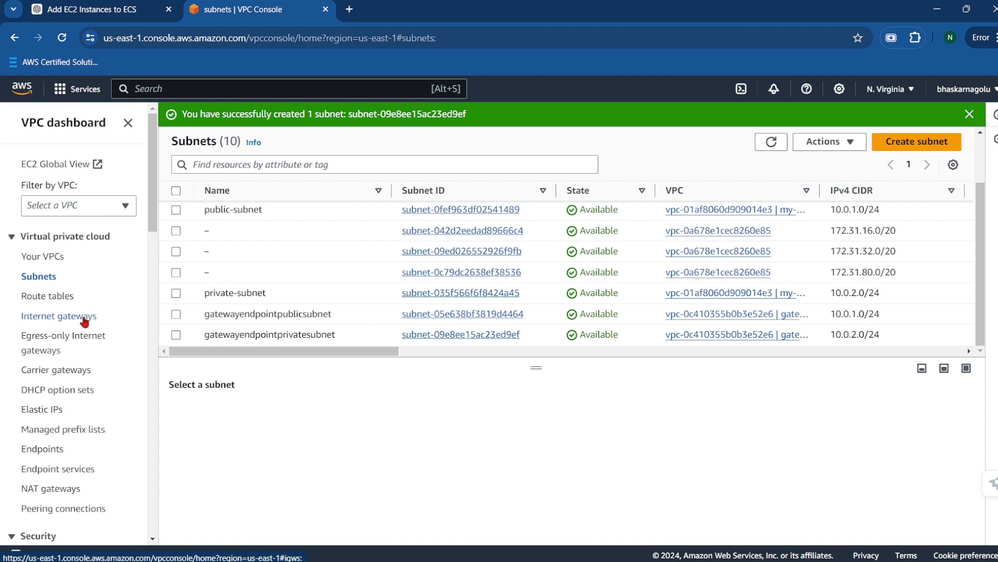
Step: Create an internet gateway named gatewayendpoint
{"action": "left_click", "coordinate": [83, 318]}
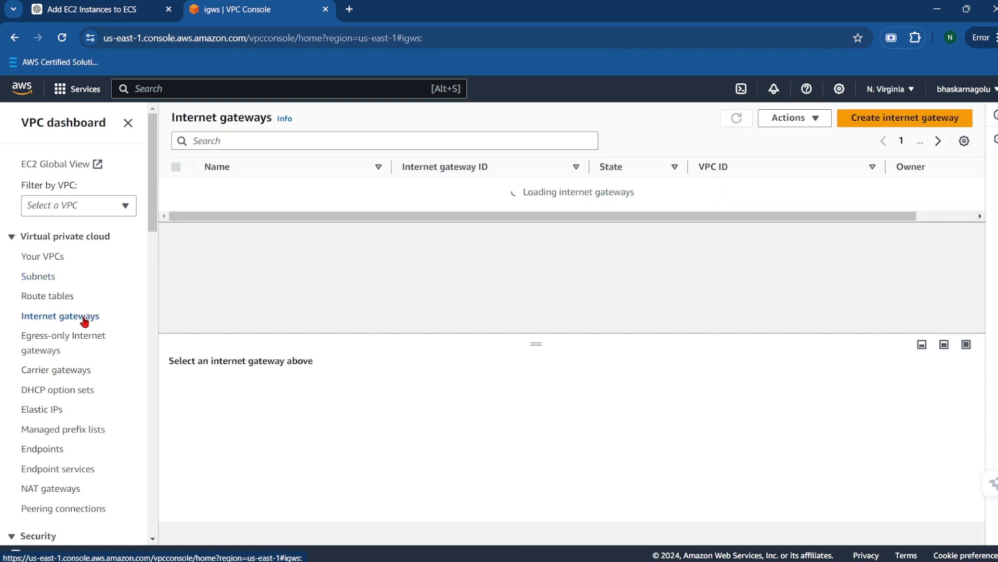
{"action": "left_click", "coordinate": [904, 119]}
{"action": "left_click", "coordinate": [279, 277]}
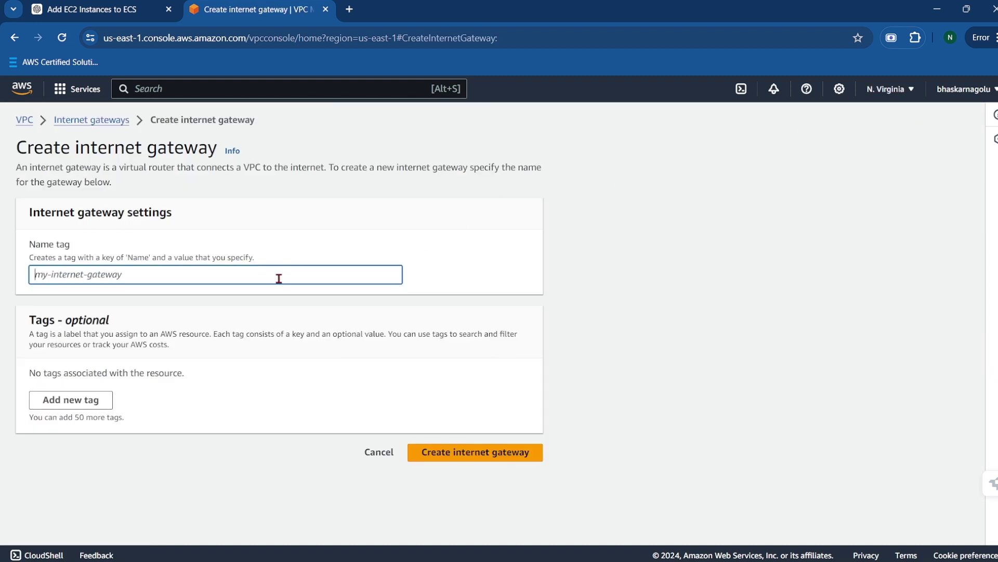
{"action": "type", "text": "gea"}
{"action": "key", "text": "BackSpace"}
{"action": "key", "text": "BackSpace"}
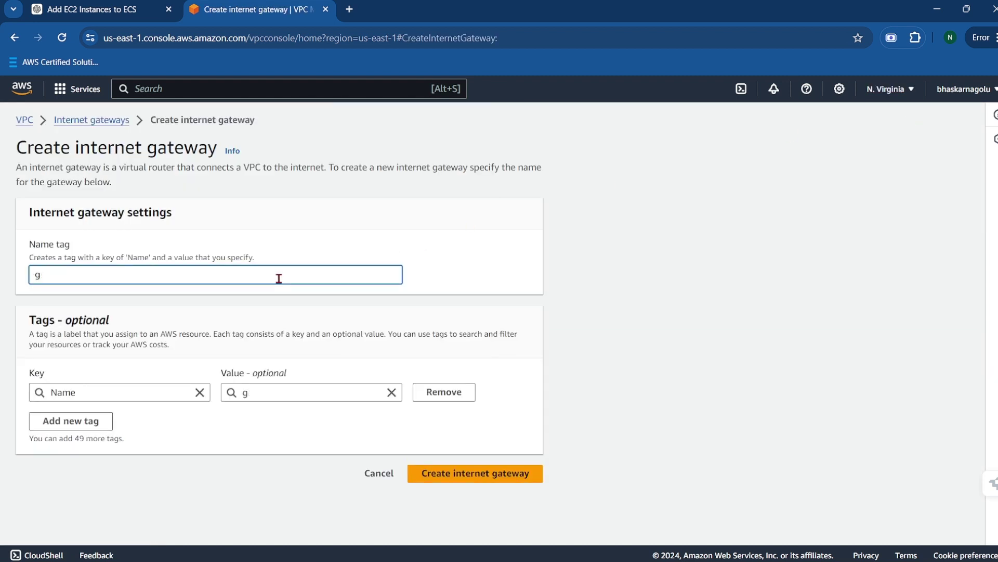
{"action": "type", "text": "atewayendpoint"}
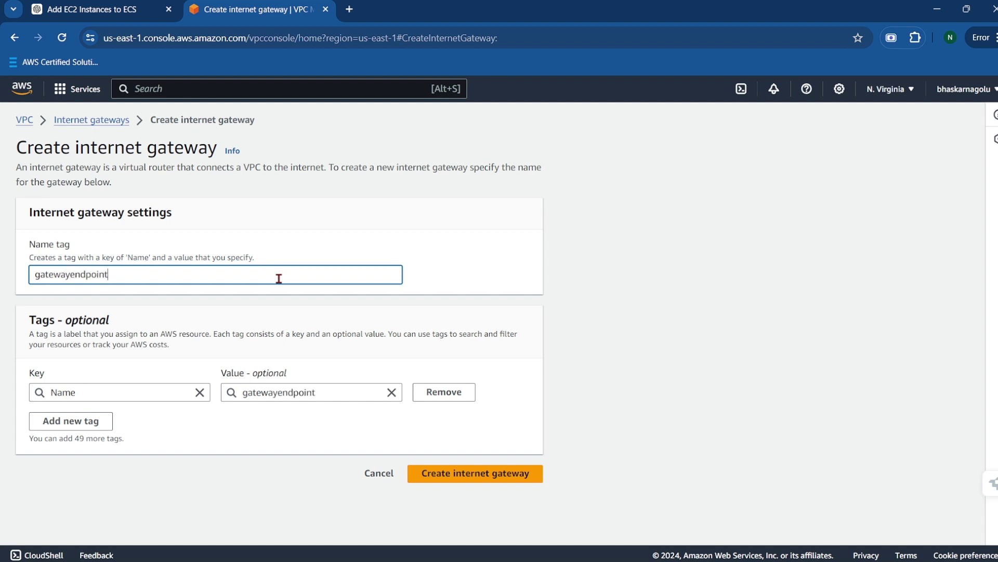
{"action": "left_click", "coordinate": [475, 473]}
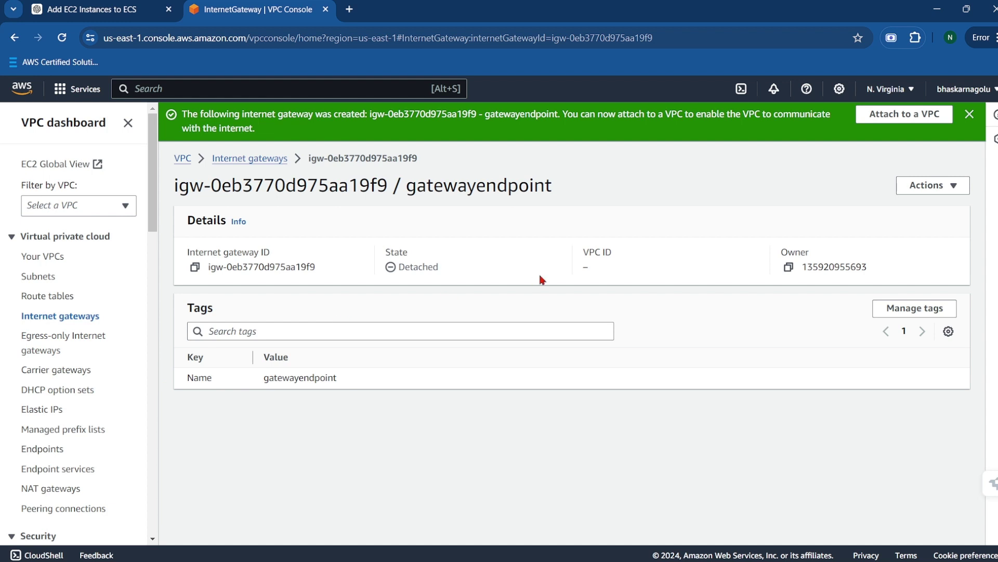
Step: Attach the new internet gateway to the gatewayendpoint VPC
{"action": "left_click", "coordinate": [878, 116]}
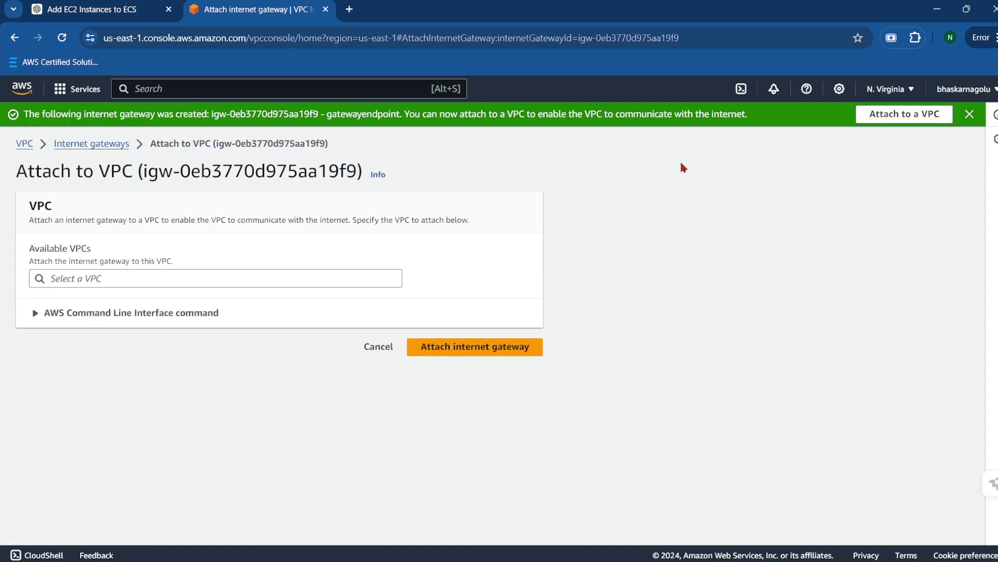
{"action": "left_click", "coordinate": [203, 280]}
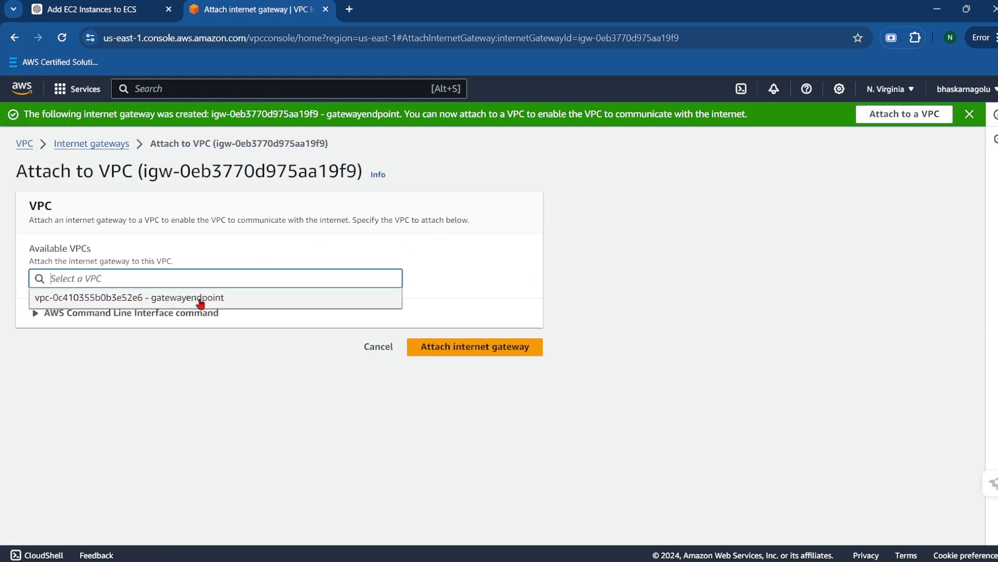
{"action": "left_click", "coordinate": [201, 300]}
{"action": "left_click", "coordinate": [484, 348]}
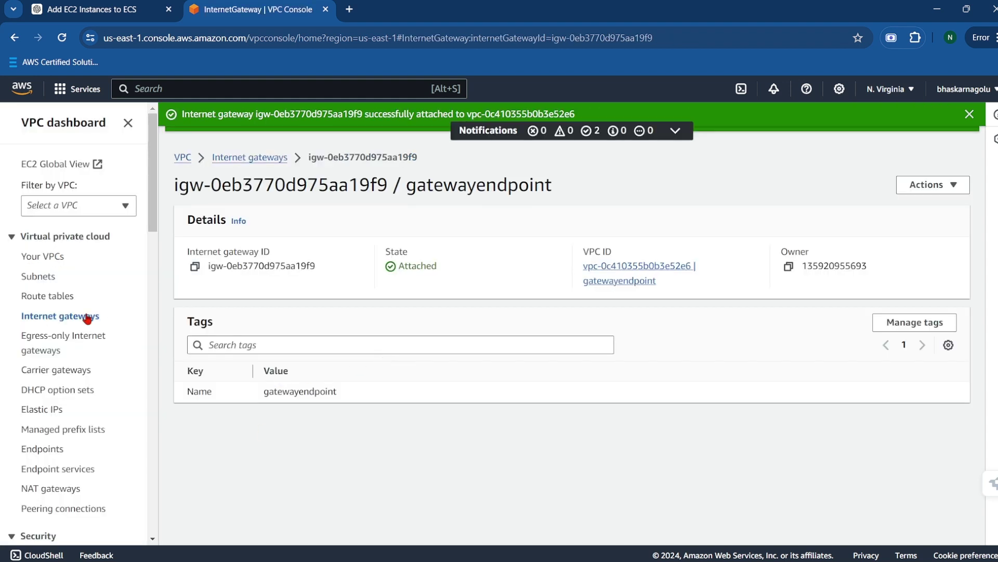
Step: Create a route table named gatewayendpointpublicroutetable in the gatewayendpoint VPC
{"action": "left_click", "coordinate": [64, 297]}
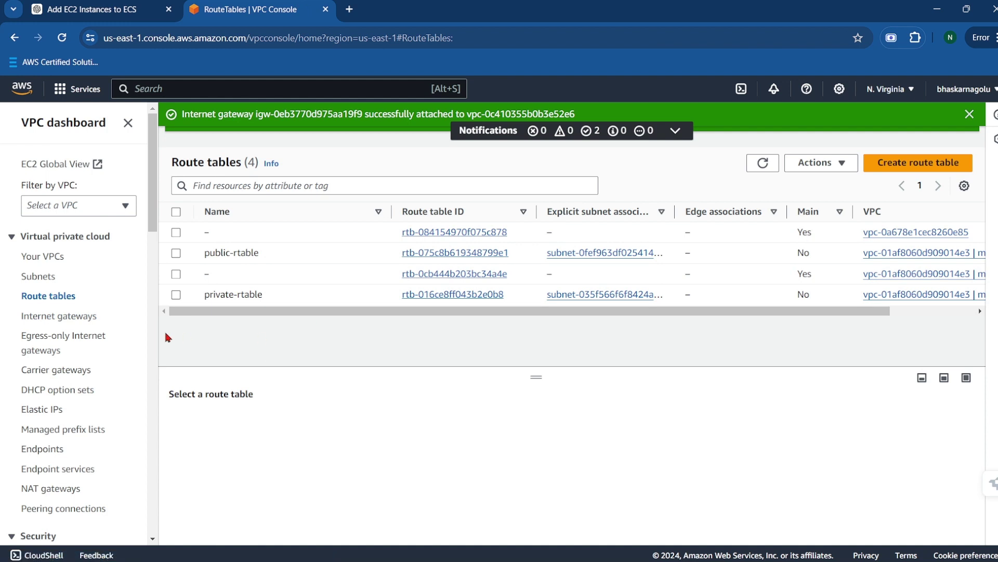
{"action": "left_click", "coordinate": [901, 163]}
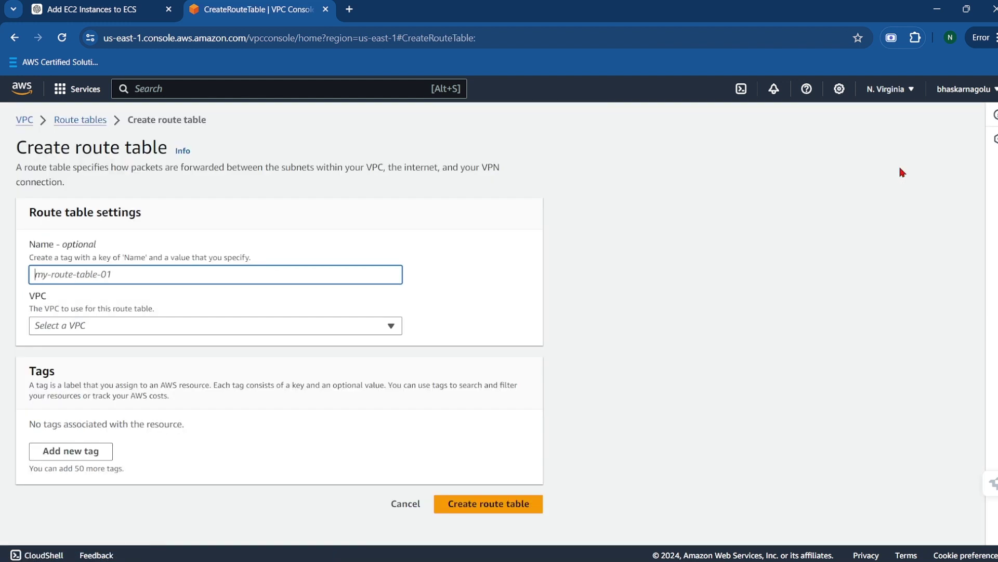
{"action": "type", "text": "ga"}
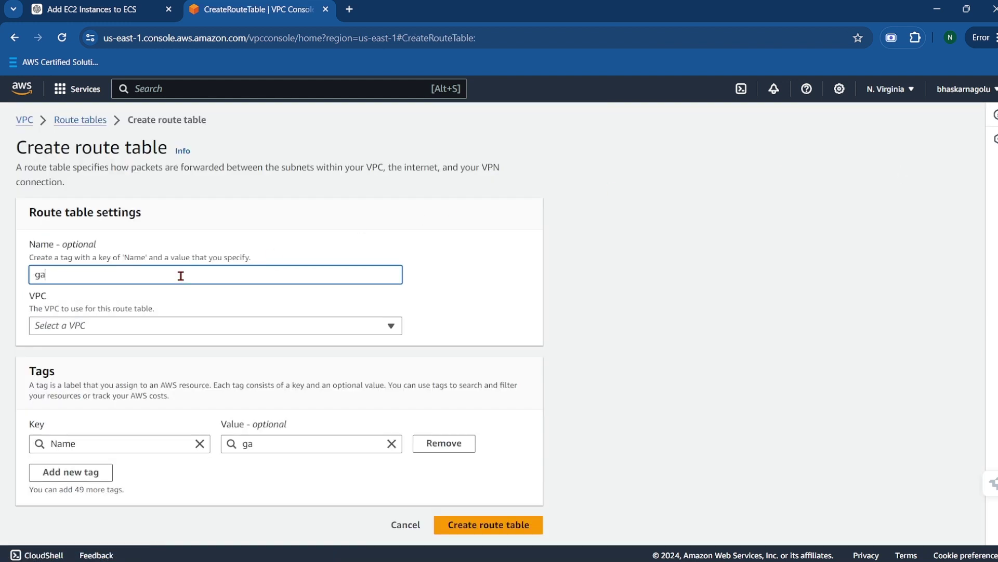
{"action": "type", "text": "etwayendpoint"}
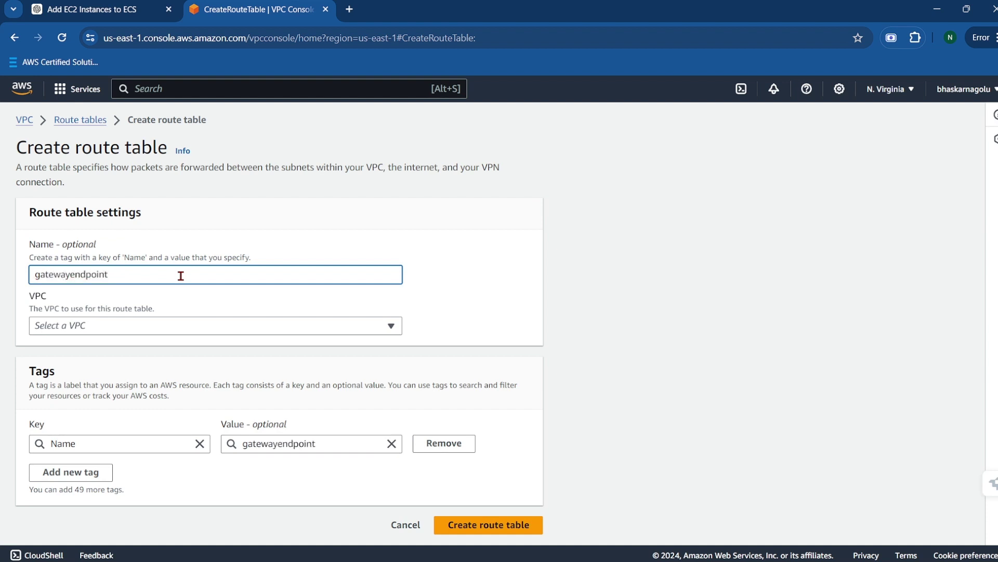
{"action": "type", "text": "publicroutetable"}
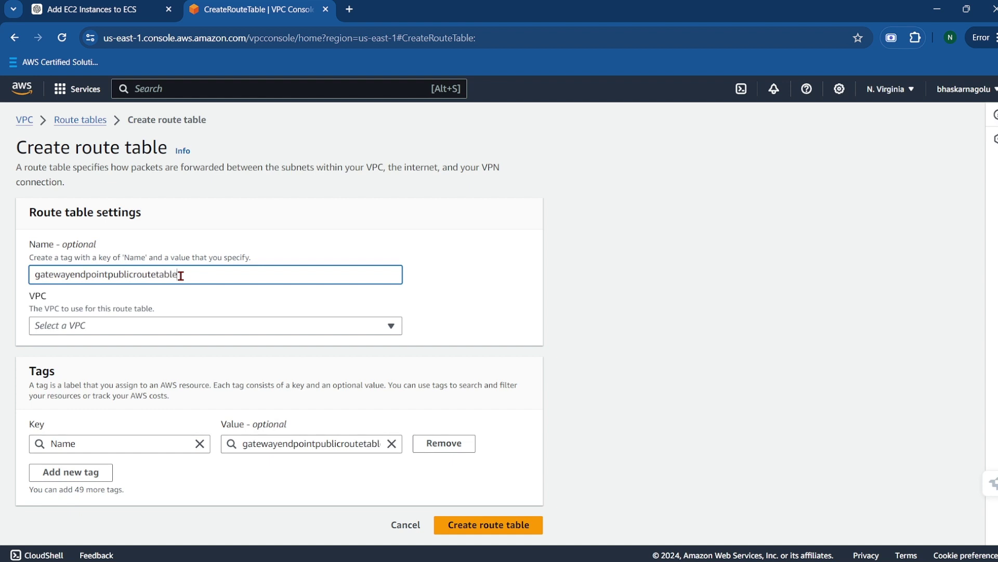
{"action": "left_click", "coordinate": [189, 328]}
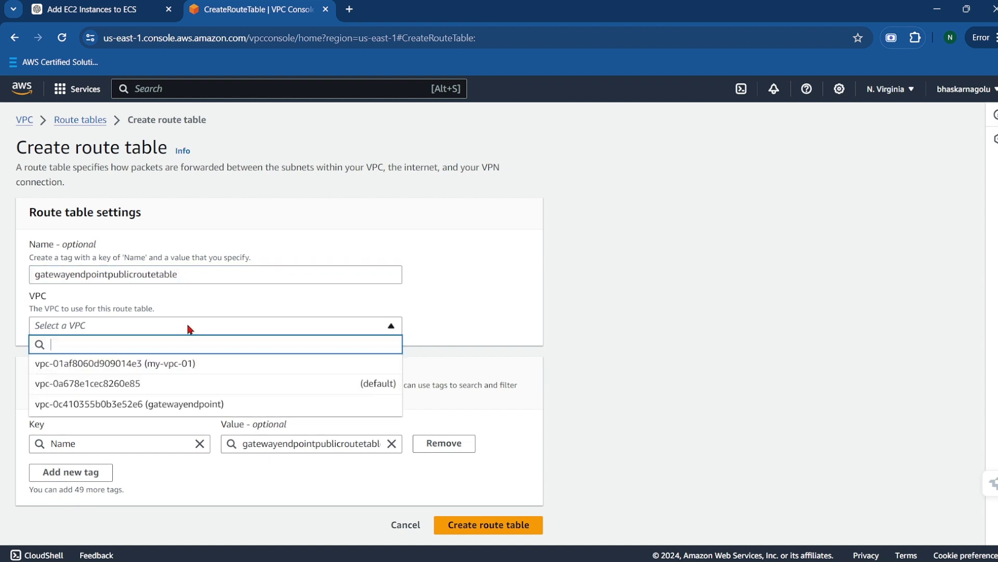
{"action": "left_click", "coordinate": [189, 404]}
{"action": "left_click", "coordinate": [490, 526]}
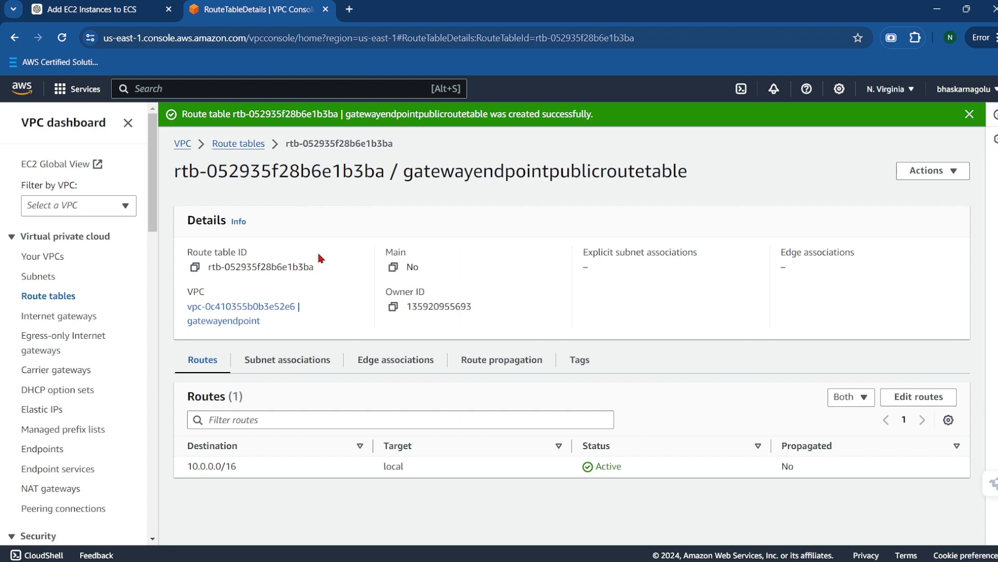
Step: Associate gatewayendpointpublicsubnet with the public route table and save the association
{"action": "left_click", "coordinate": [274, 356]}
{"action": "scroll", "coordinate": [277, 360], "scroll_direction": "down", "scroll_amount": 2}
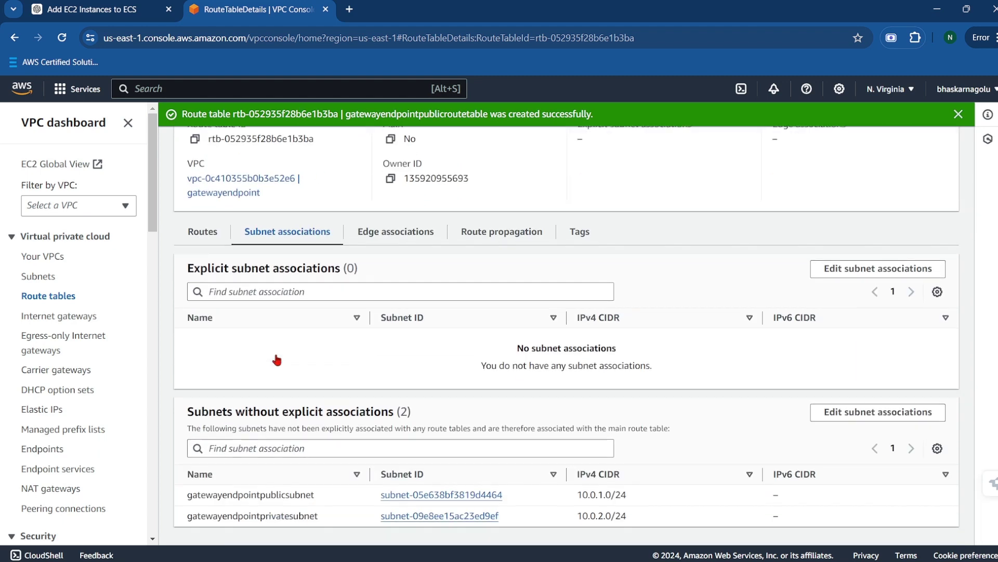
{"action": "left_click", "coordinate": [839, 268]}
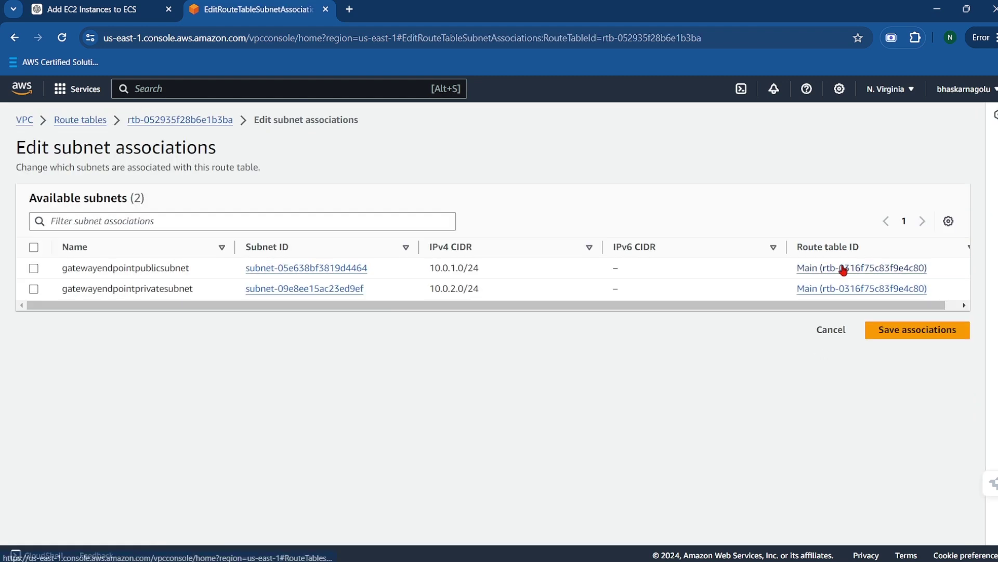
{"action": "left_click", "coordinate": [33, 268]}
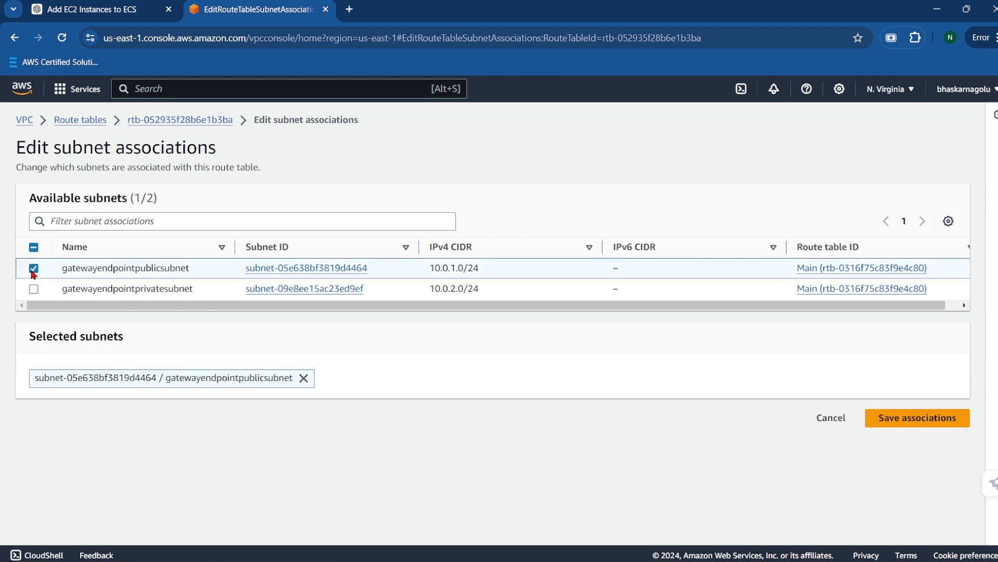
{"action": "left_click", "coordinate": [915, 410]}
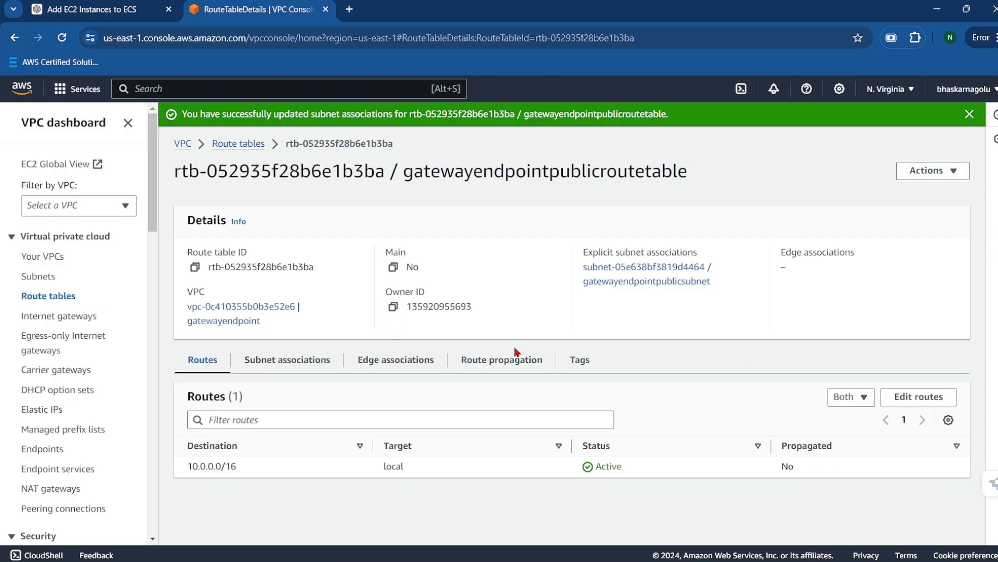
Step: Add a route to the public route table with destination 0.0.0.0/0 and the gatewayendpoint internet gateway as target, and save it
{"action": "left_click", "coordinate": [900, 397]}
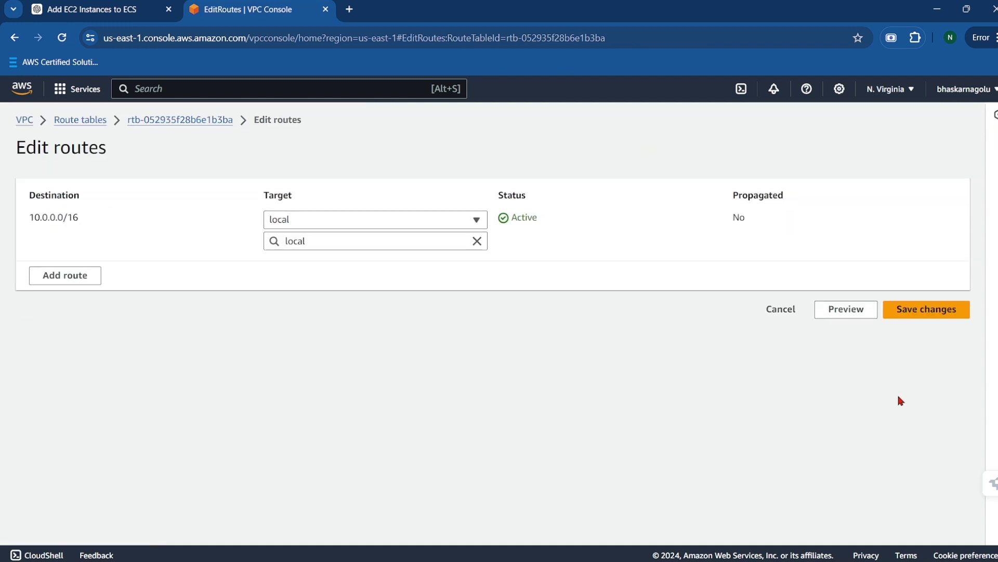
{"action": "left_click", "coordinate": [60, 279]}
{"action": "left_click", "coordinate": [75, 270]}
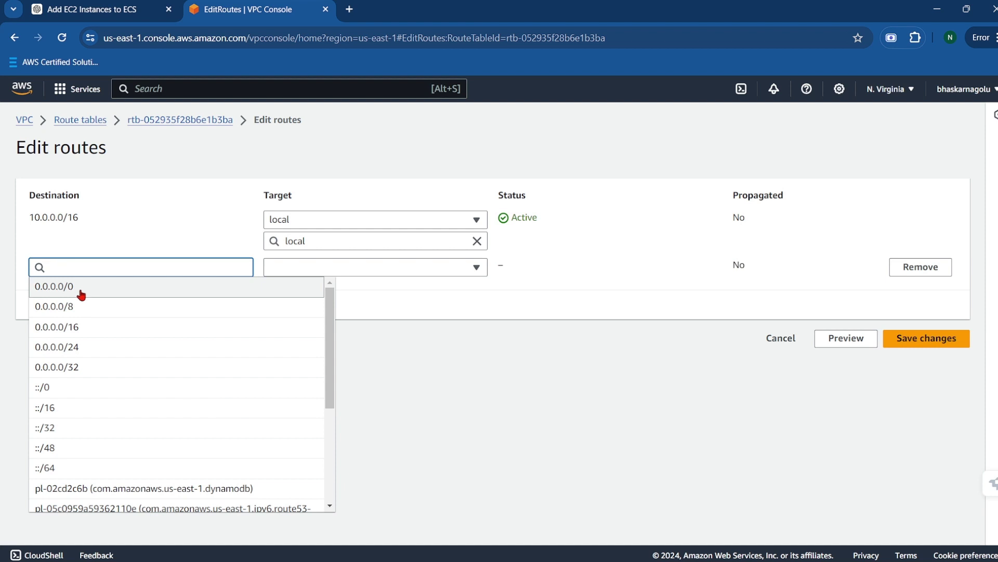
{"action": "left_click", "coordinate": [80, 290]}
{"action": "left_click", "coordinate": [304, 273]}
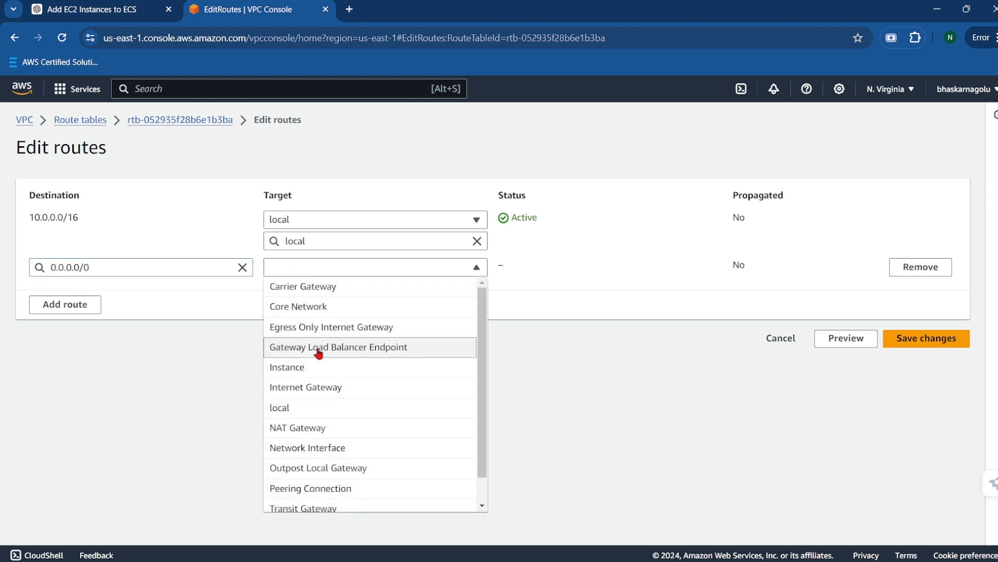
{"action": "left_click", "coordinate": [319, 387]}
{"action": "left_click", "coordinate": [340, 291]}
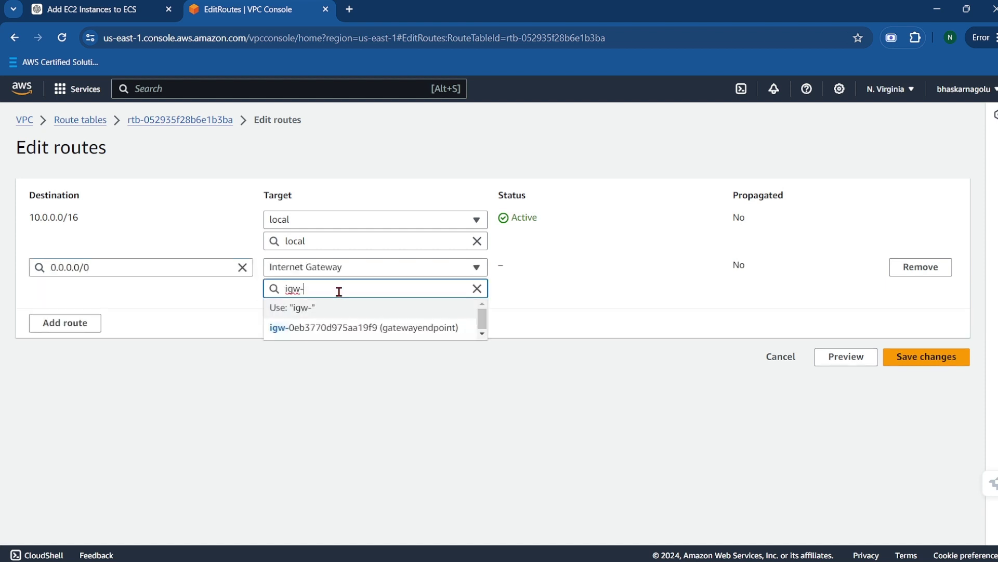
{"action": "left_click", "coordinate": [355, 333]}
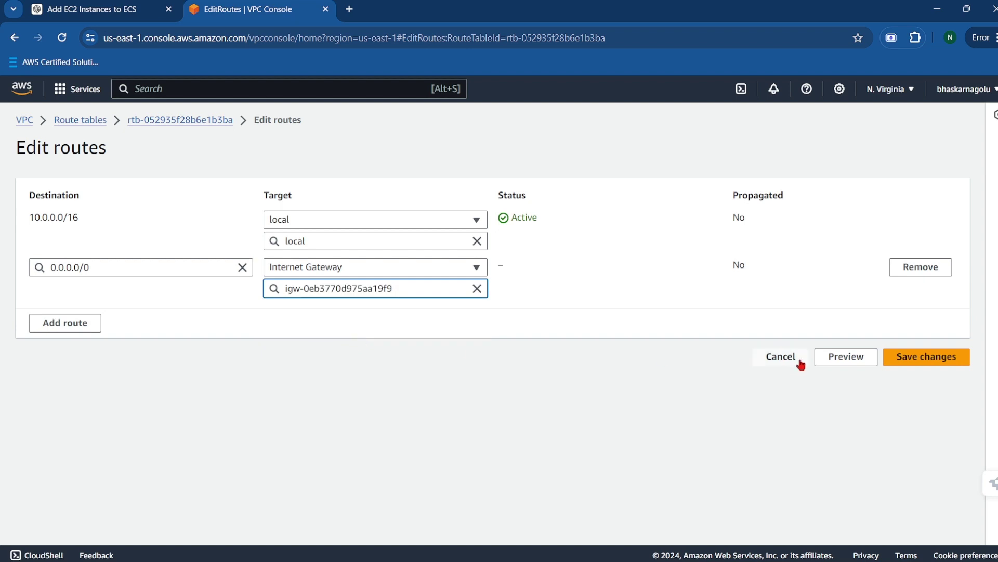
{"action": "left_click", "coordinate": [953, 356]}
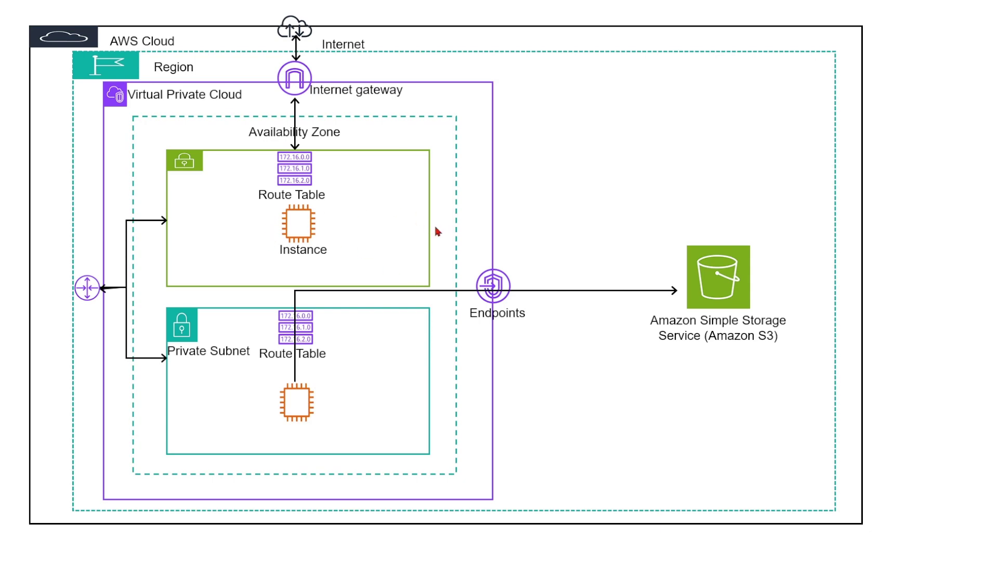
Step: Return to the VPC console and create a route table named gatewayendpointprivateroutetable in the gatewayendpoint VPC
{"action": "key", "text": "alt+Tab"}
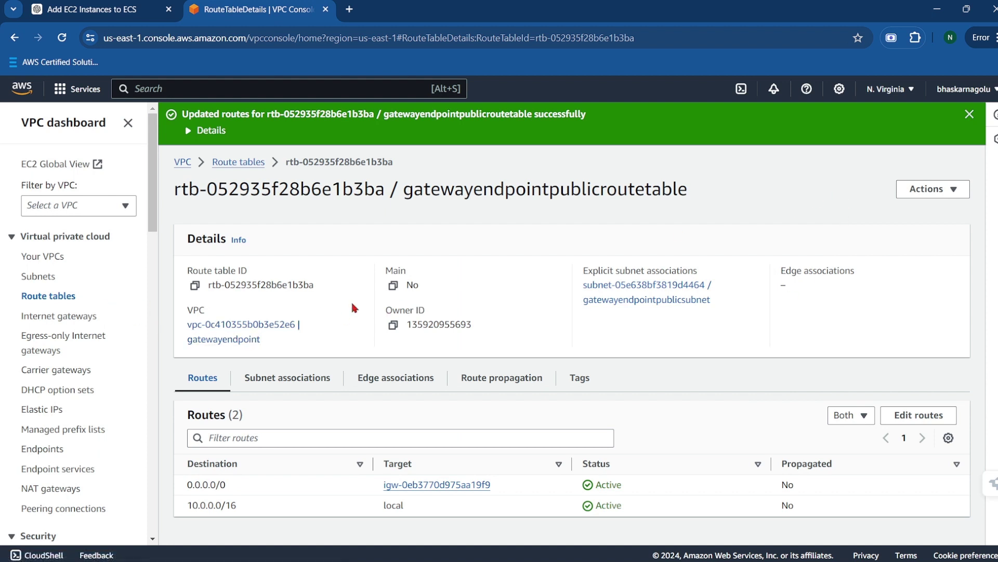
{"action": "left_click", "coordinate": [72, 296]}
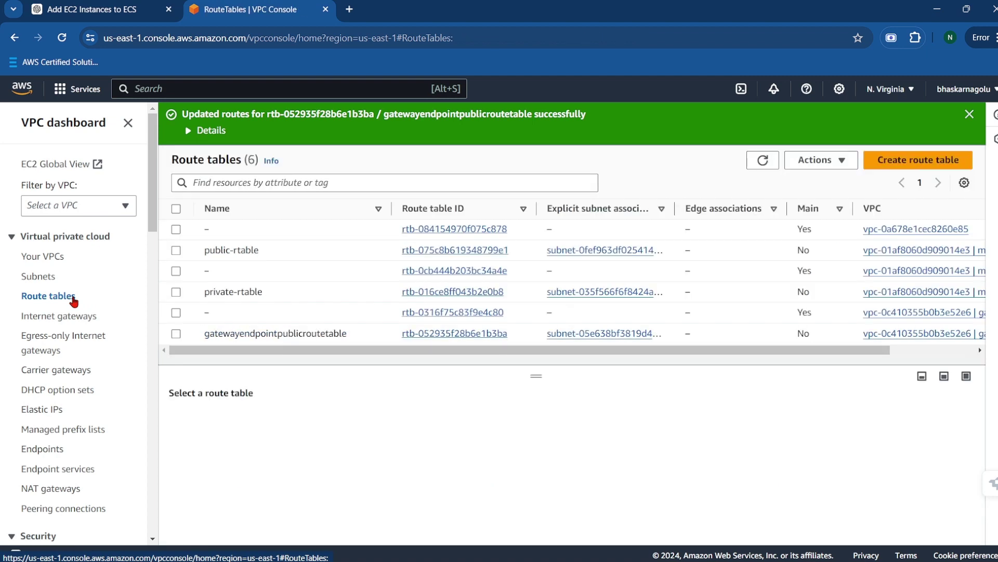
{"action": "left_click", "coordinate": [892, 167]}
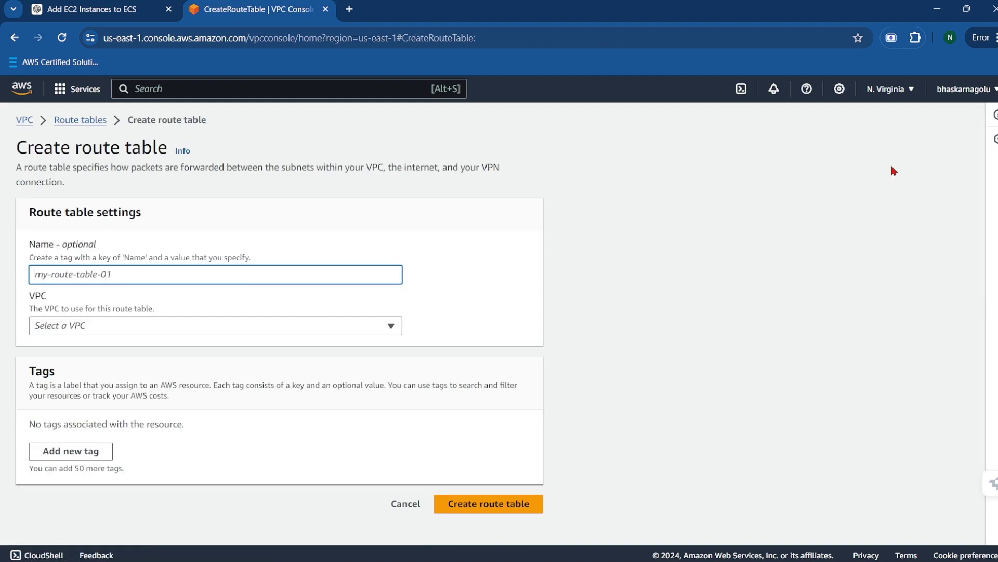
{"action": "type", "text": "gate"}
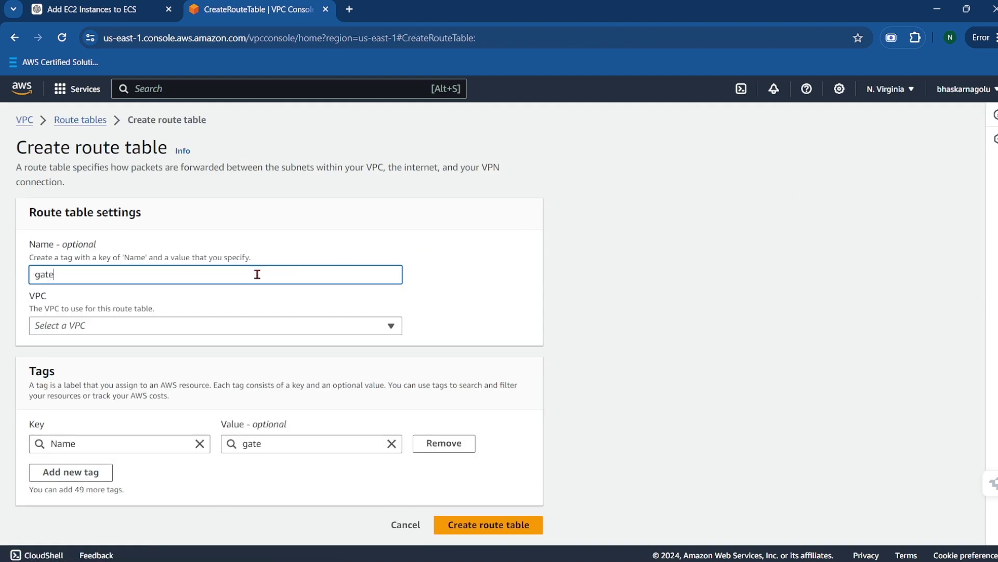
{"action": "type", "text": "wayendpoint"}
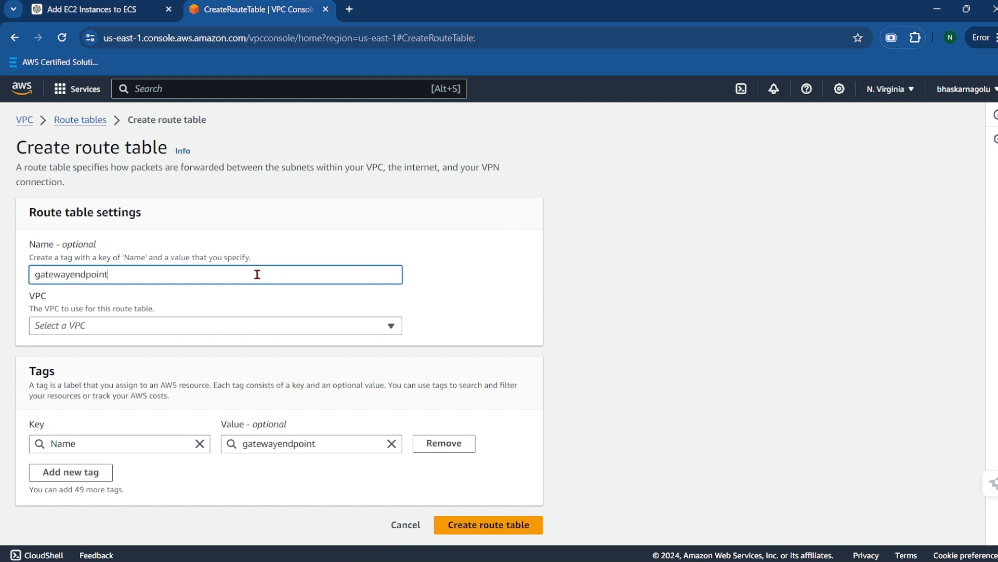
{"action": "type", "text": "privaterout"}
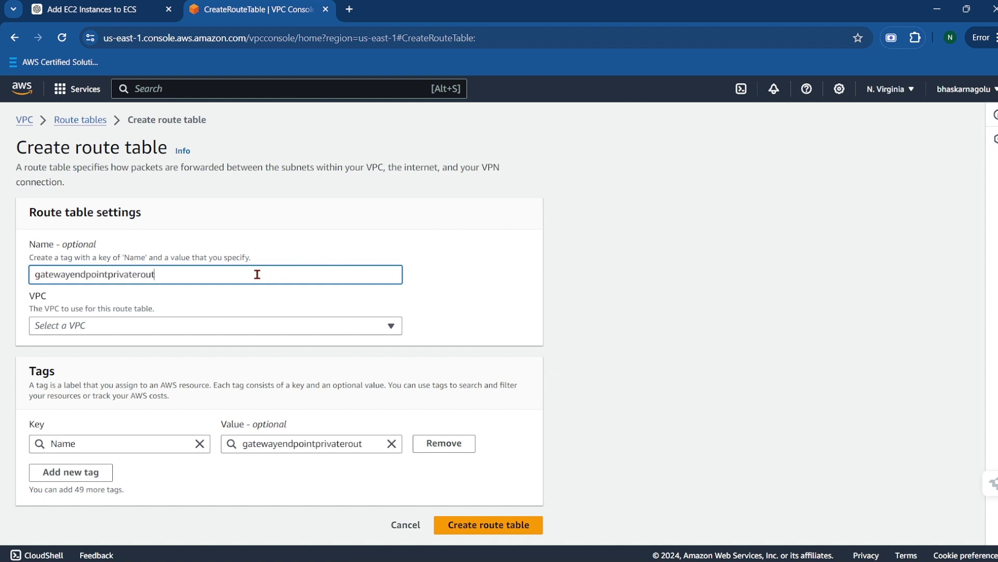
{"action": "type", "text": "etable"}
{"action": "left_click", "coordinate": [253, 325]}
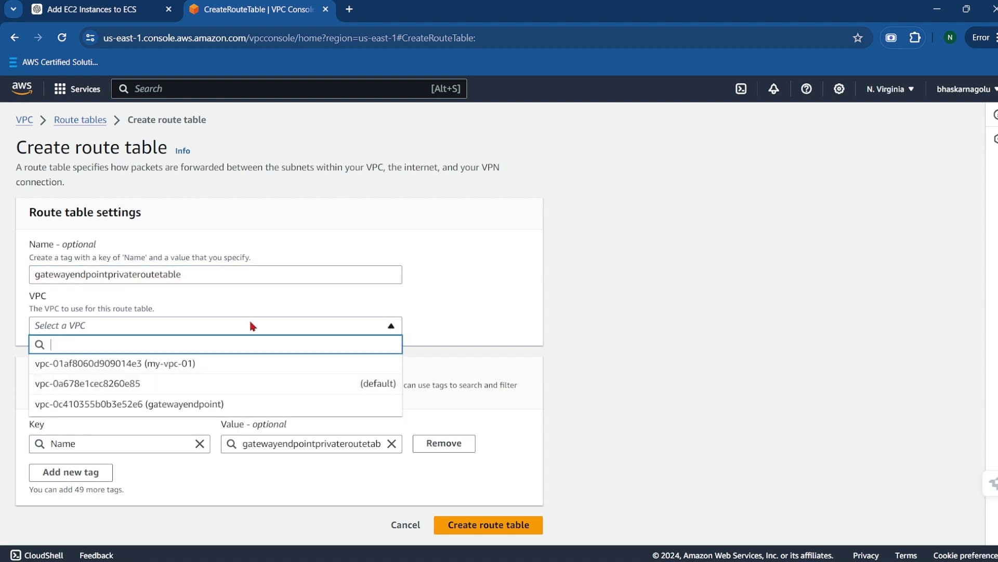
{"action": "left_click", "coordinate": [207, 404]}
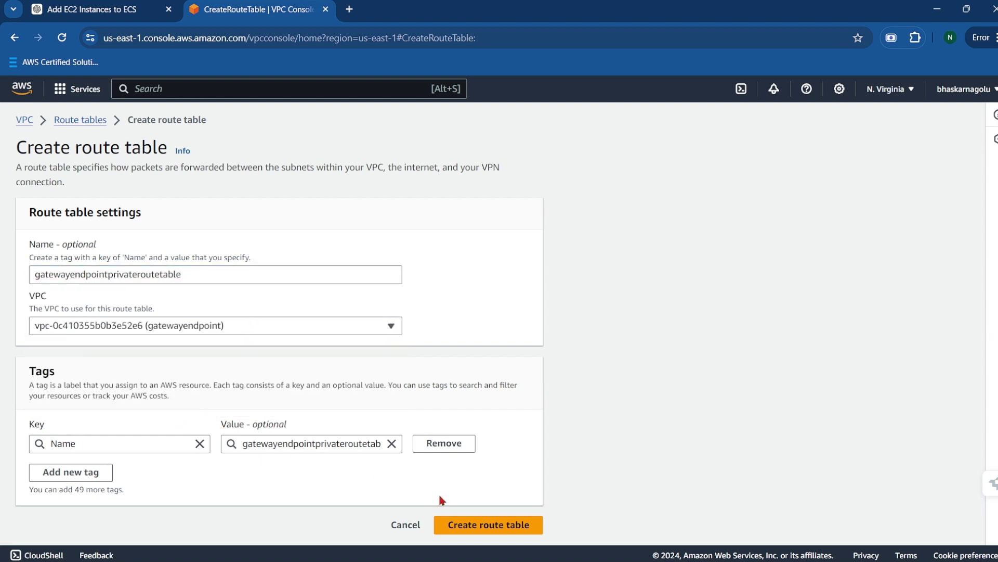
{"action": "left_click", "coordinate": [473, 528]}
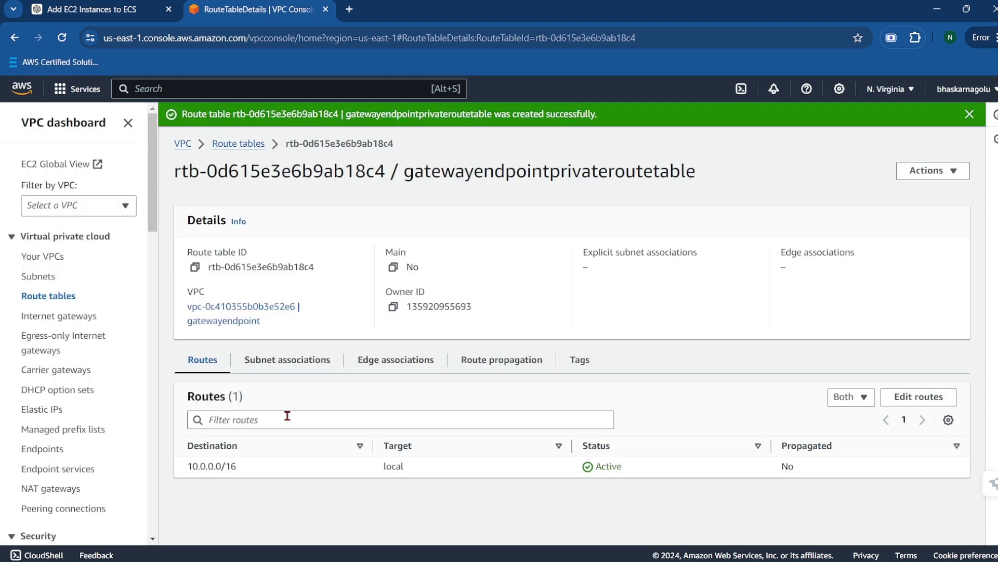
Step: Associate gatewayendpointprivatesubnet with the private route table and save the association
{"action": "left_click", "coordinate": [273, 364]}
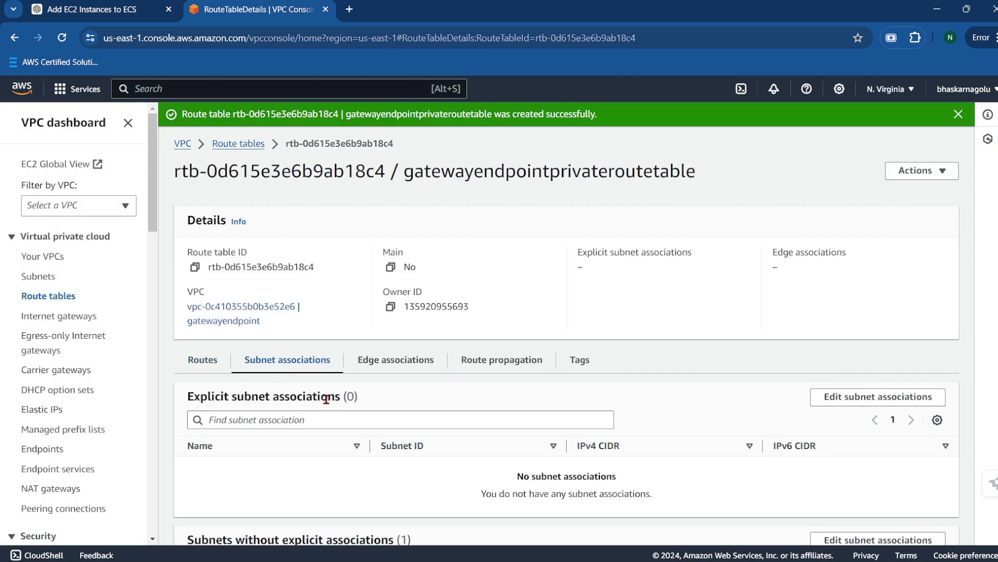
{"action": "scroll", "coordinate": [445, 426], "scroll_direction": "down", "scroll_amount": 1}
{"action": "left_click", "coordinate": [847, 367]}
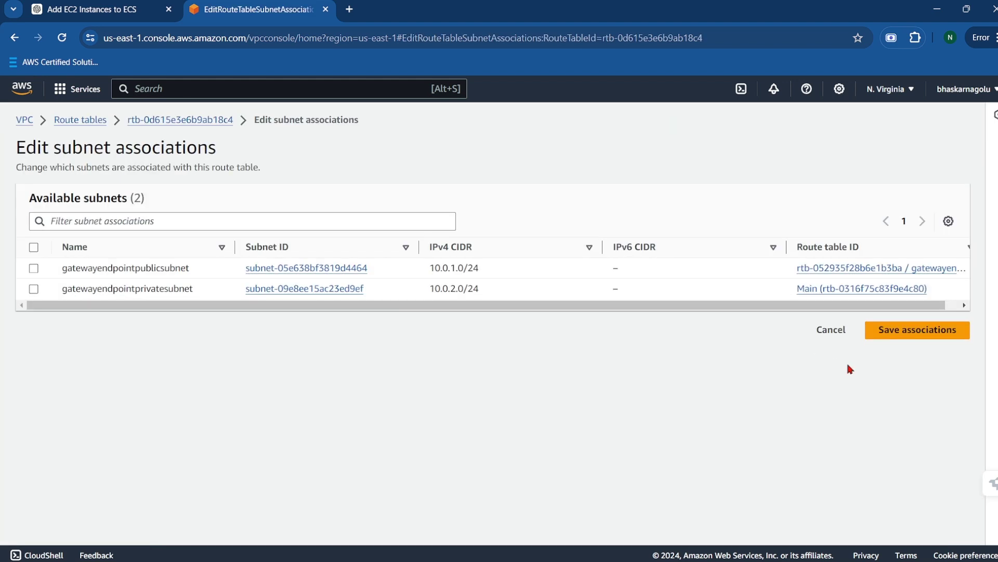
{"action": "left_click", "coordinate": [34, 292]}
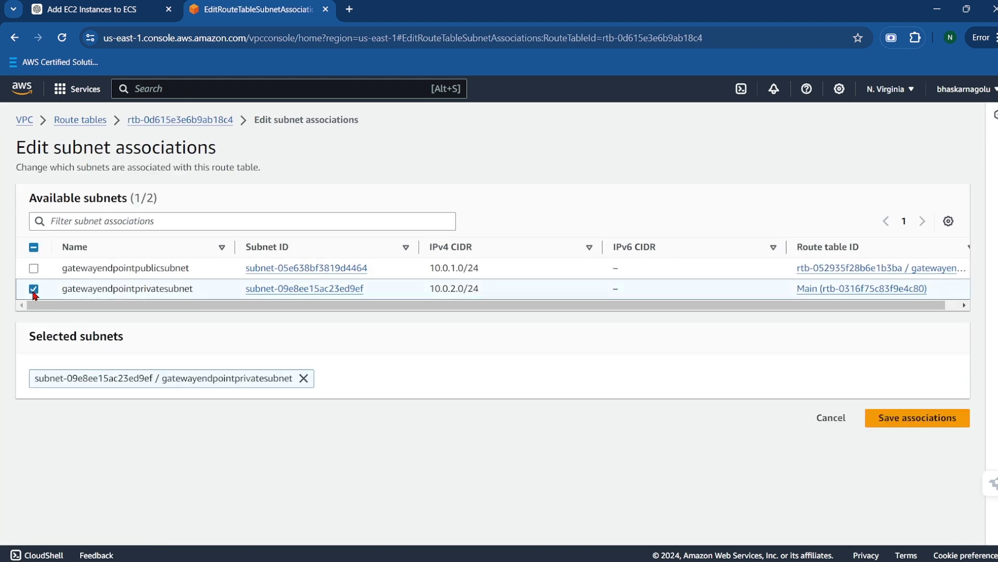
{"action": "left_click", "coordinate": [907, 419]}
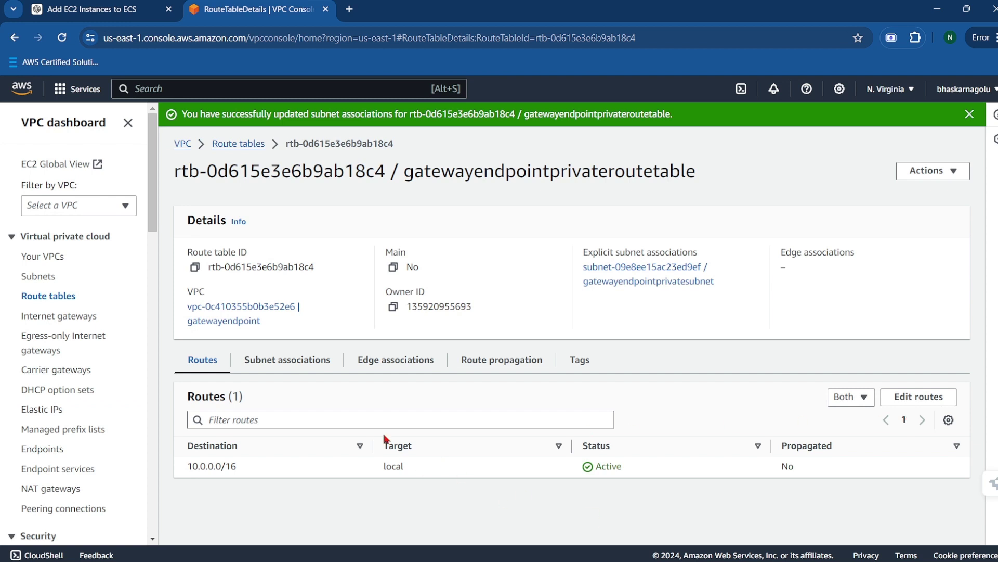
Step: Check the architecture diagram briefly, return to the AWS console and open the S3 service
{"action": "key", "text": "alt+Tab"}
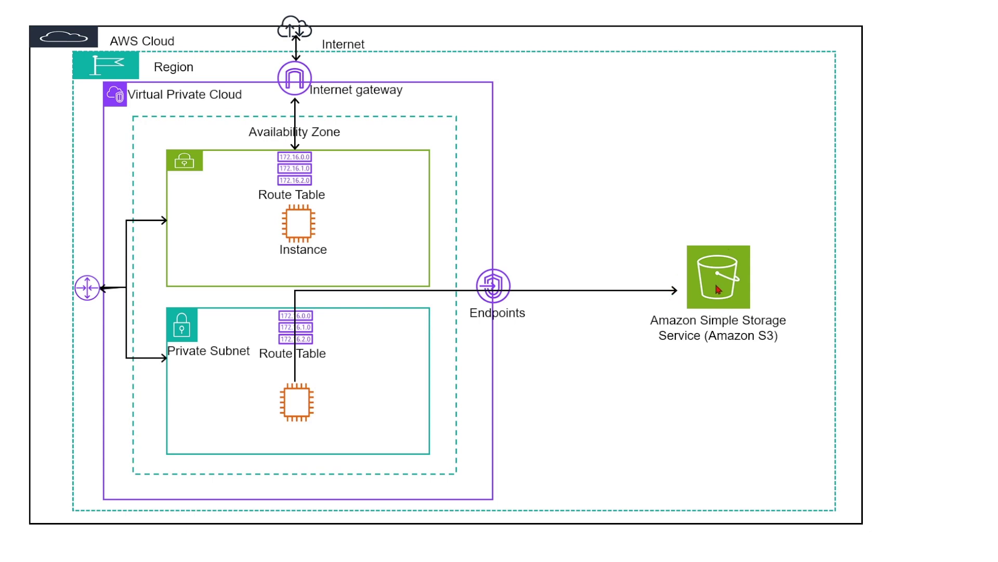
{"action": "key", "text": "alt+Tab"}
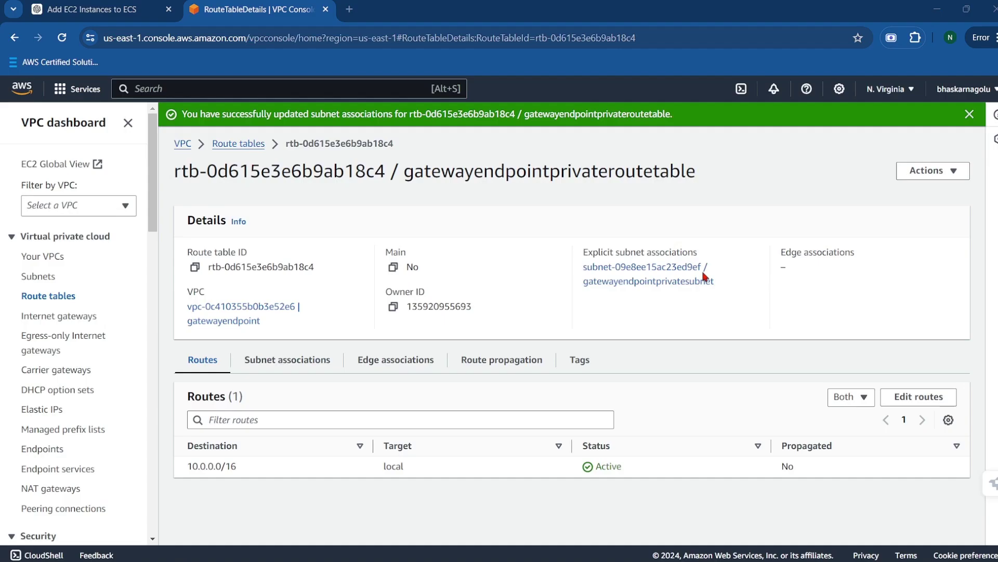
{"action": "left_click", "coordinate": [251, 85]}
{"action": "type", "text": "s3"}
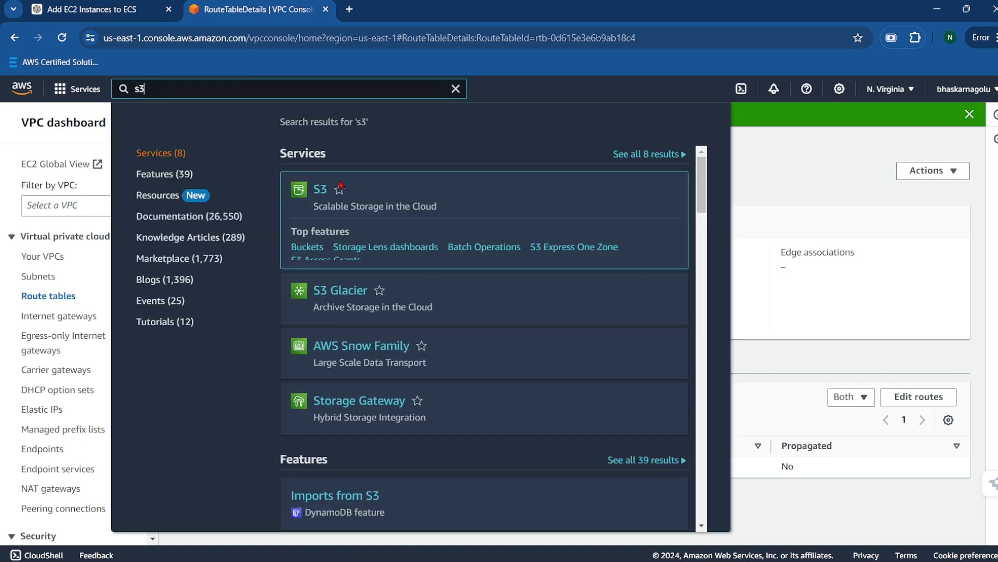
{"action": "left_click", "coordinate": [321, 189]}
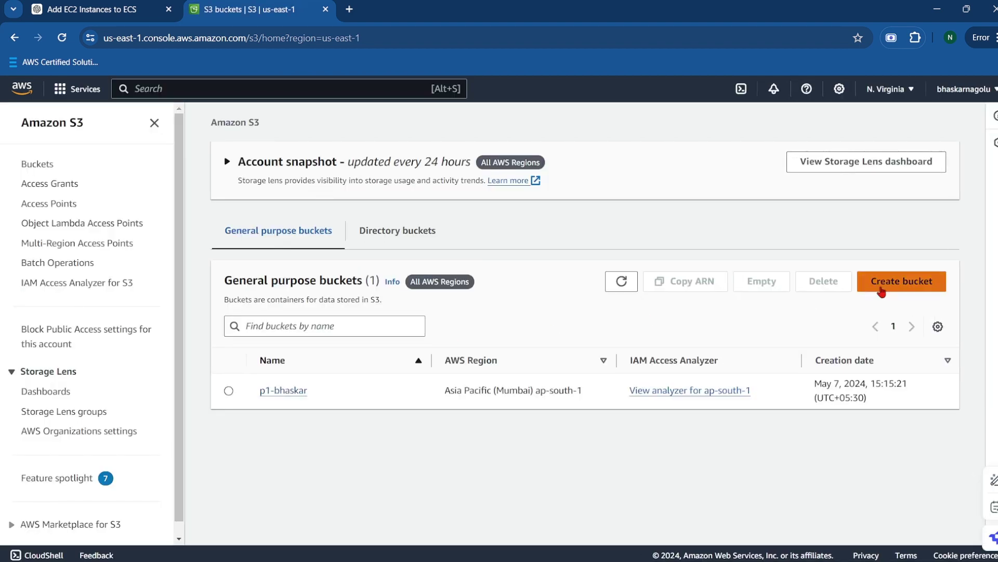
Step: Try to create a general purpose S3 bucket named gatewayendpoint with the default access and encryption settings
{"action": "left_click", "coordinate": [882, 289]}
{"action": "scroll", "coordinate": [363, 383], "scroll_direction": "down", "scroll_amount": 3}
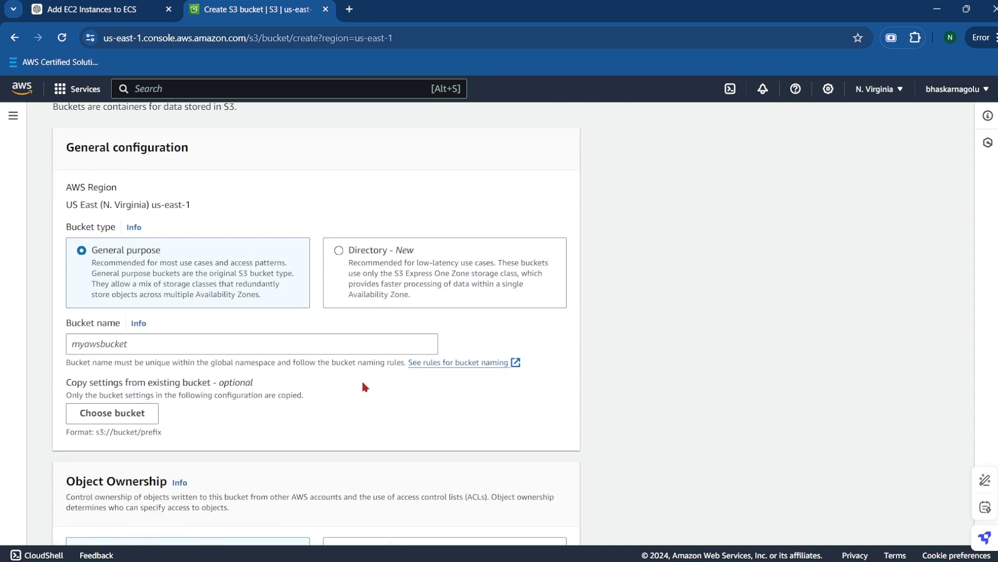
{"action": "left_click", "coordinate": [233, 282]}
{"action": "type", "text": "gatewayendpoint"}
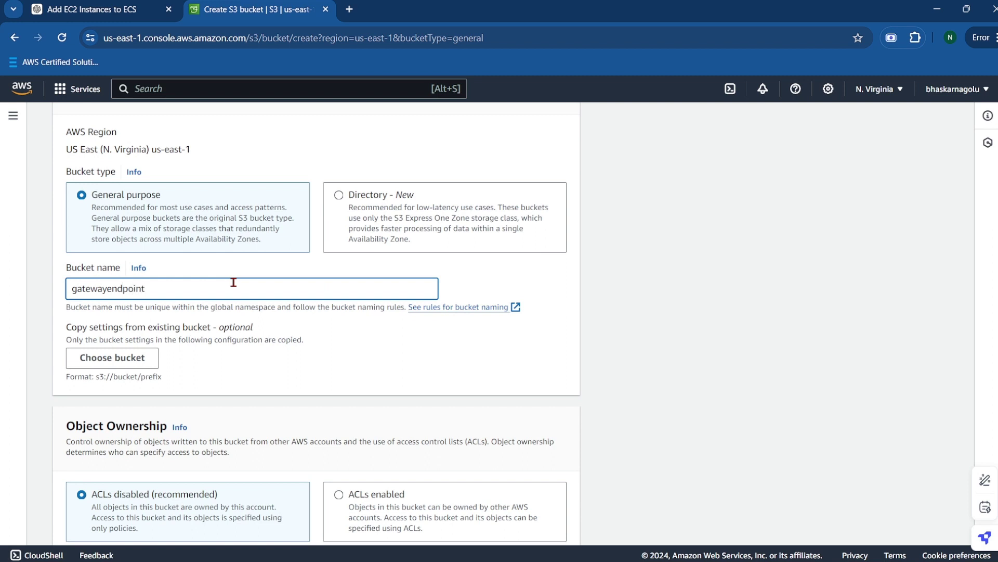
{"action": "scroll", "coordinate": [203, 281], "scroll_direction": "down", "scroll_amount": 2}
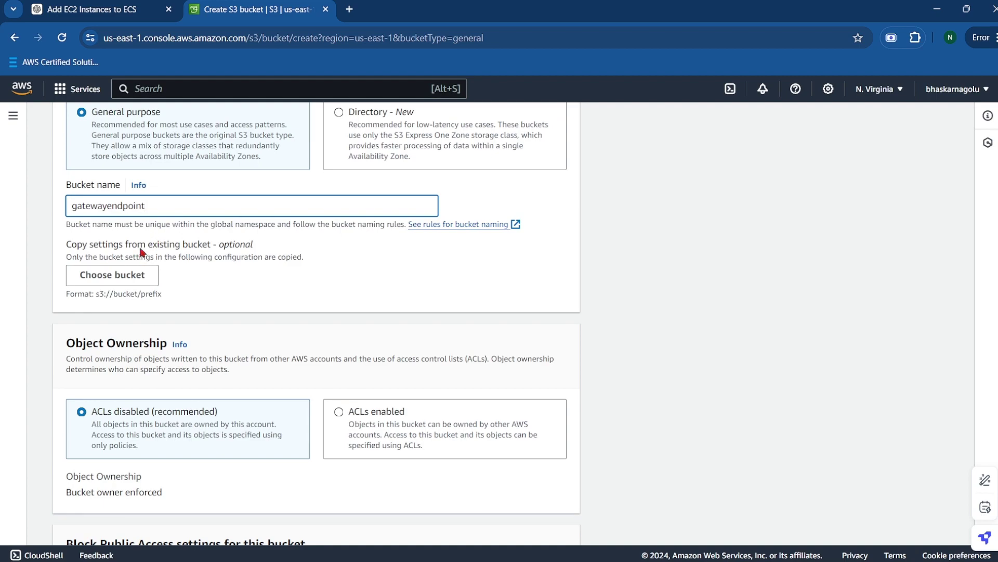
{"action": "scroll", "coordinate": [190, 218], "scroll_direction": "down", "scroll_amount": 6}
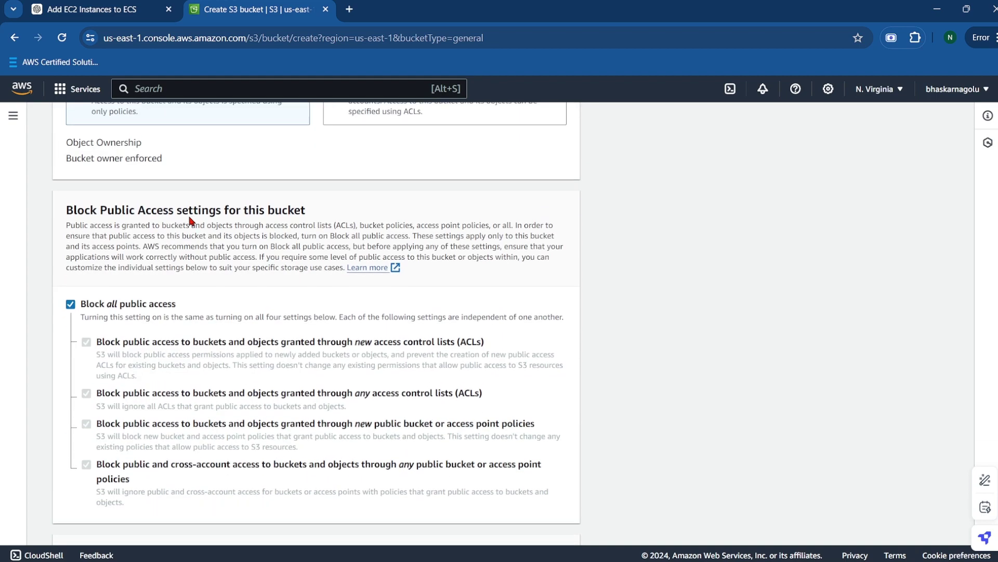
{"action": "scroll", "coordinate": [189, 219], "scroll_direction": "down", "scroll_amount": 5}
{"action": "scroll", "coordinate": [189, 221], "scroll_direction": "up", "scroll_amount": 3}
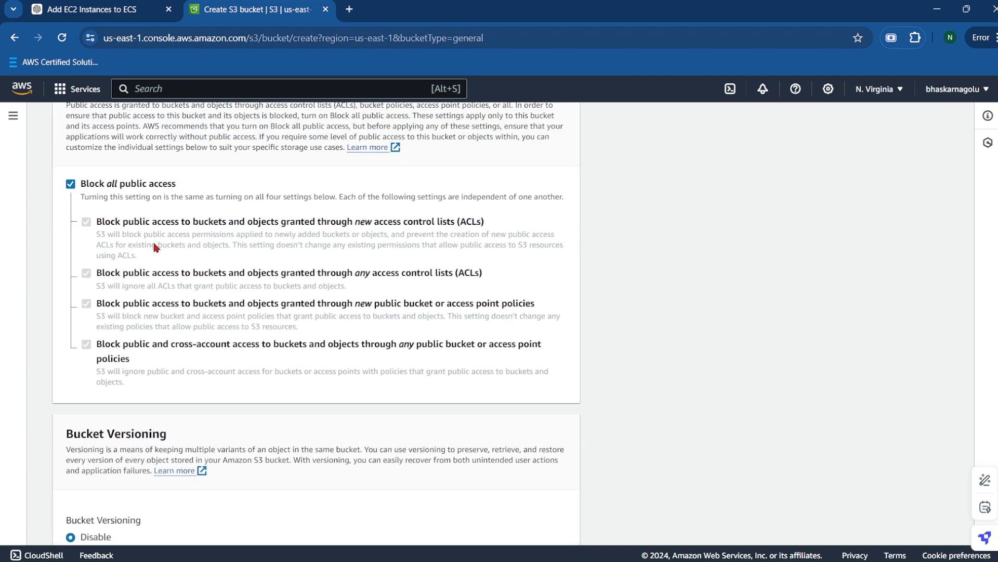
{"action": "scroll", "coordinate": [156, 247], "scroll_direction": "down", "scroll_amount": 10}
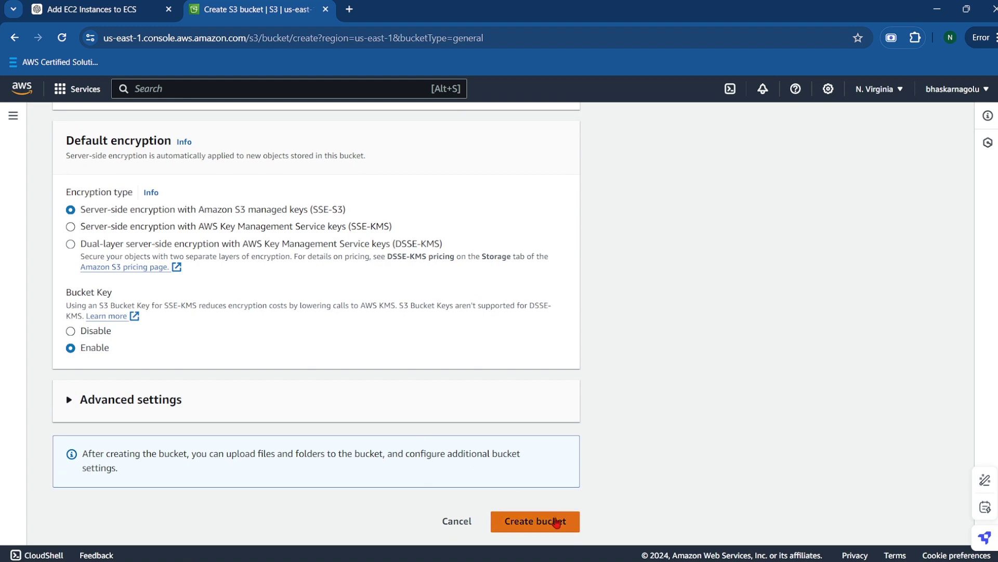
{"action": "left_click", "coordinate": [556, 521]}
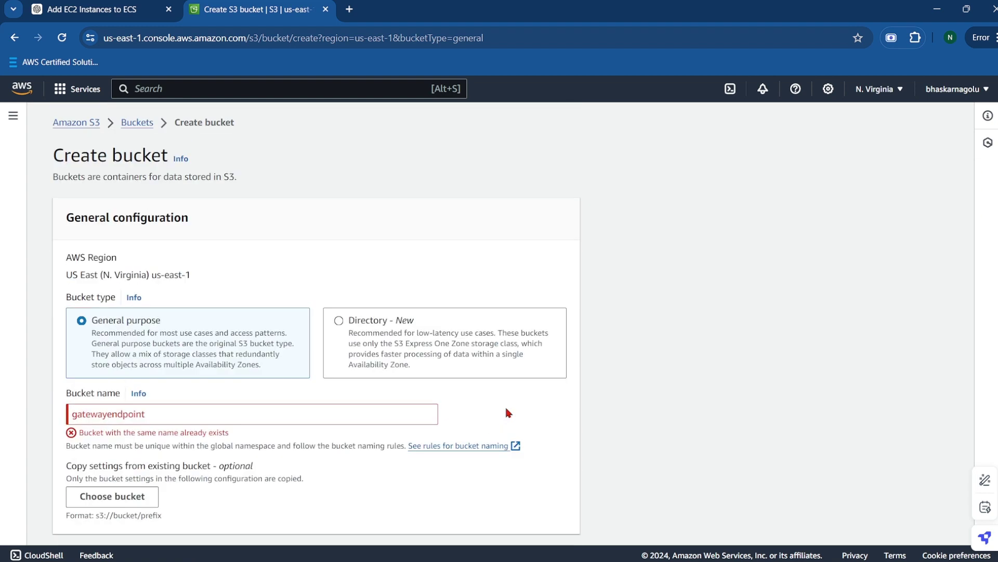
Step: Change the bucket name to gatewayendpointtestingpurpose and create the bucket
{"action": "left_click", "coordinate": [174, 351]}
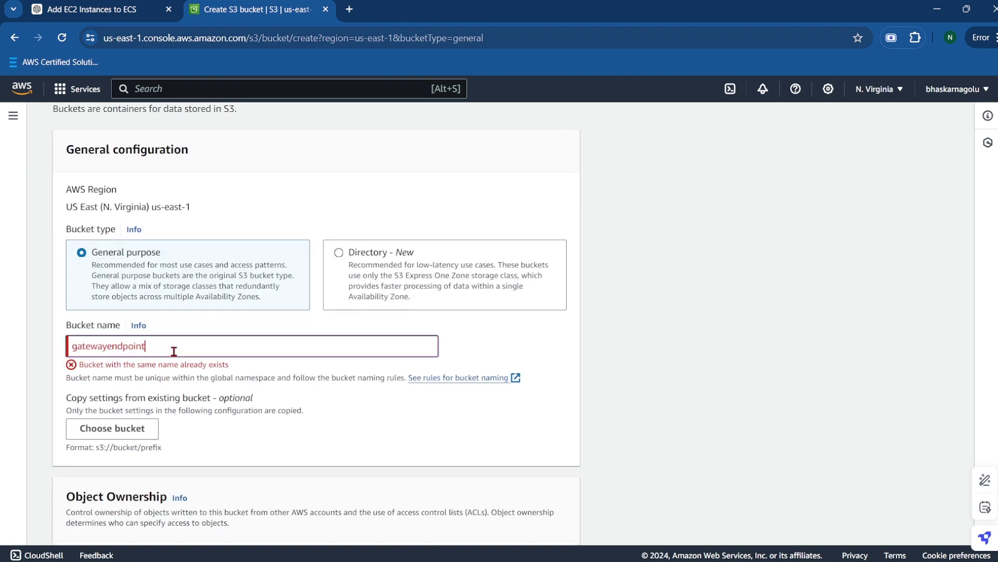
{"action": "type", "text": "te"}
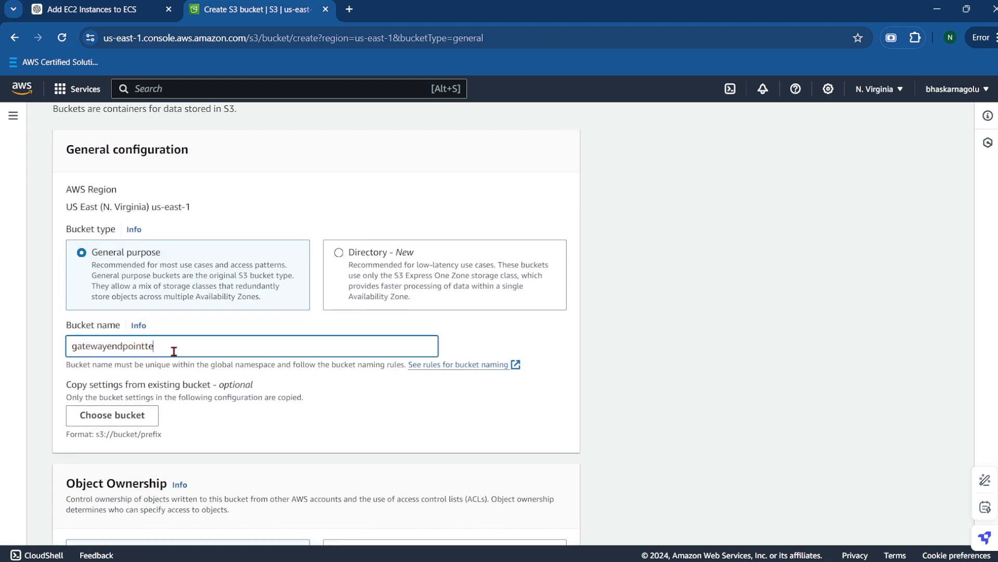
{"action": "type", "text": "tingpurpose"}
{"action": "scroll", "coordinate": [174, 351], "scroll_direction": "down", "scroll_amount": 20}
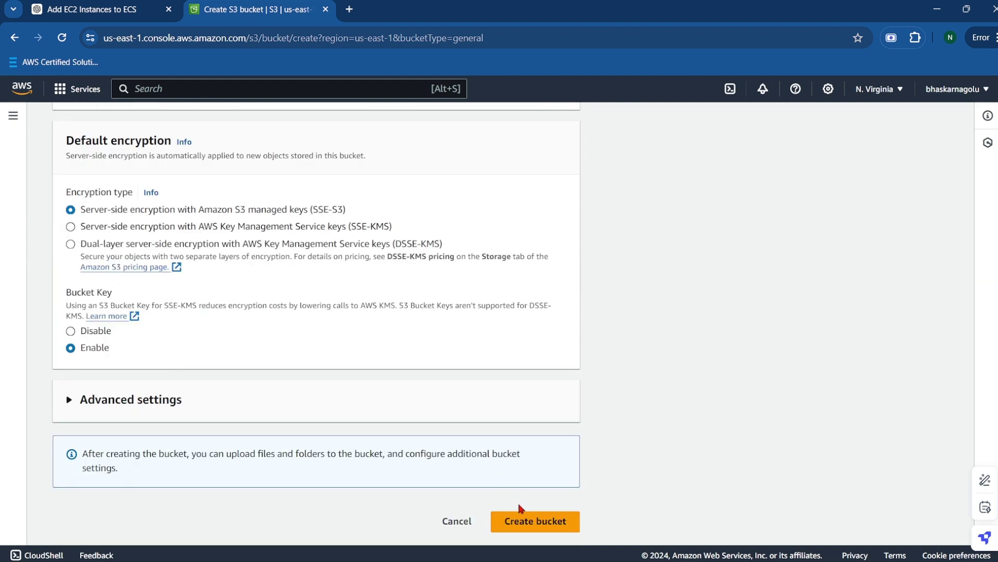
{"action": "left_click", "coordinate": [520, 519]}
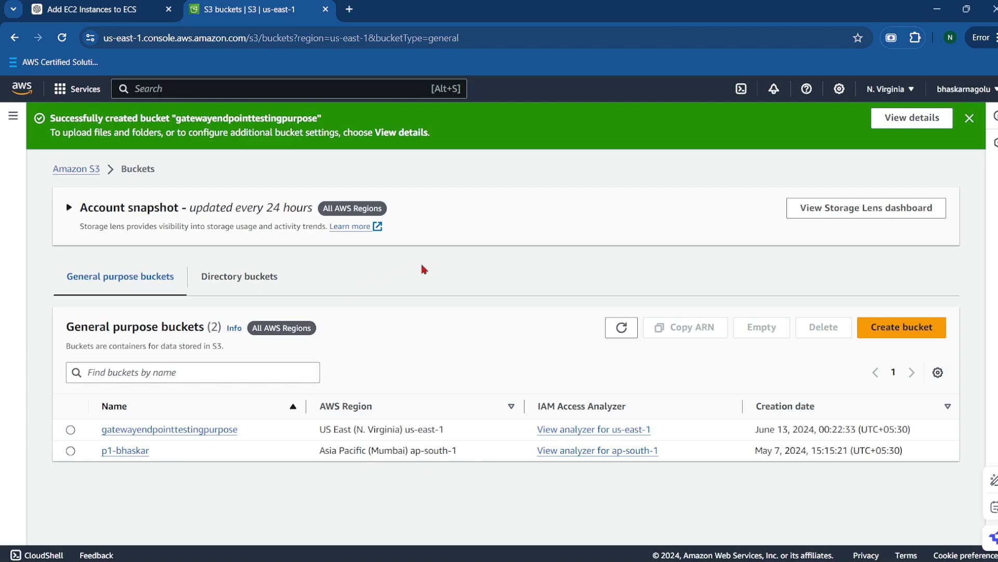
Step: Go to the running instances list in EC2 and start launching a new instance
{"action": "left_click", "coordinate": [150, 92]}
{"action": "type", "text": "ec2"}
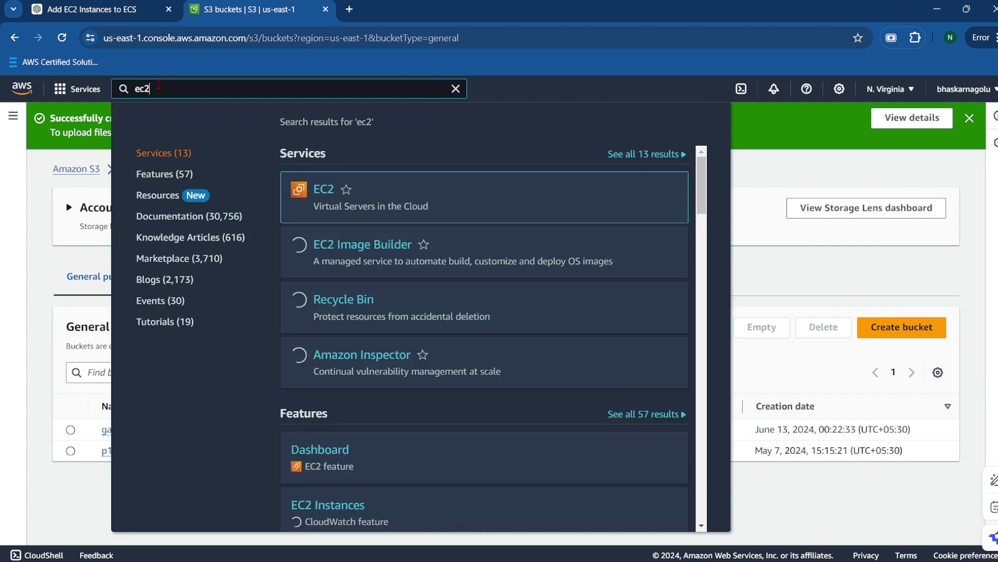
{"action": "left_click", "coordinate": [326, 190]}
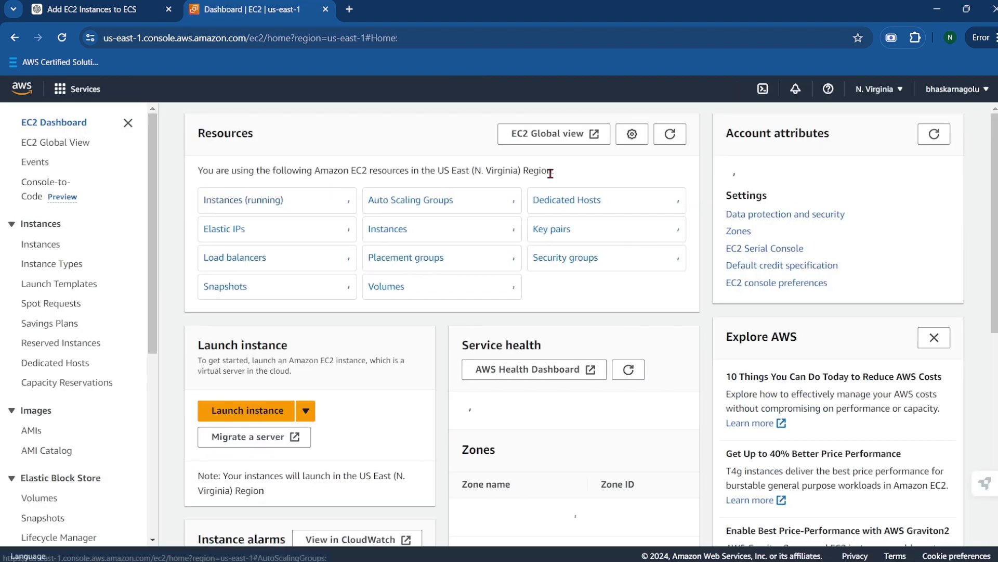
{"action": "left_click", "coordinate": [252, 204]}
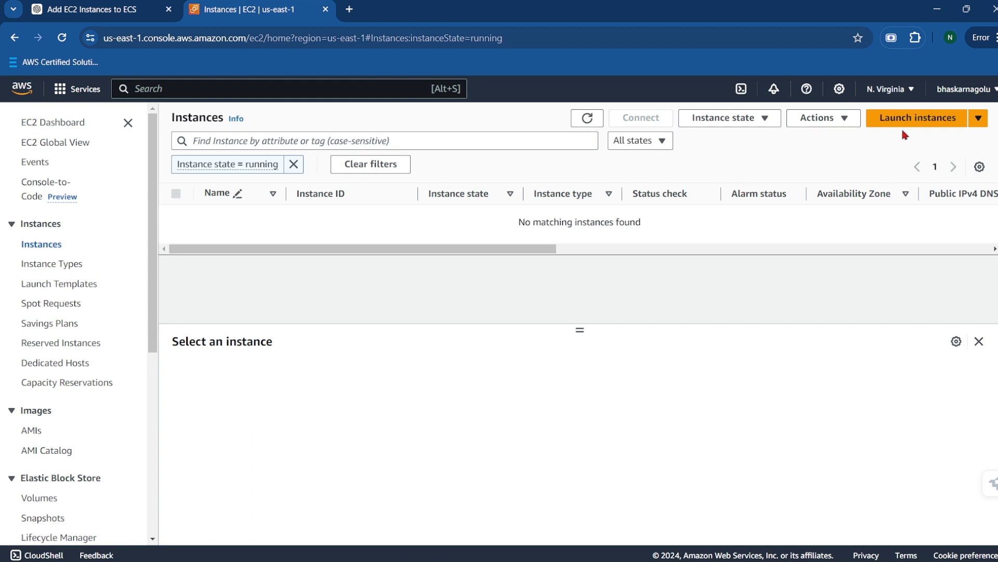
{"action": "left_click", "coordinate": [904, 123]}
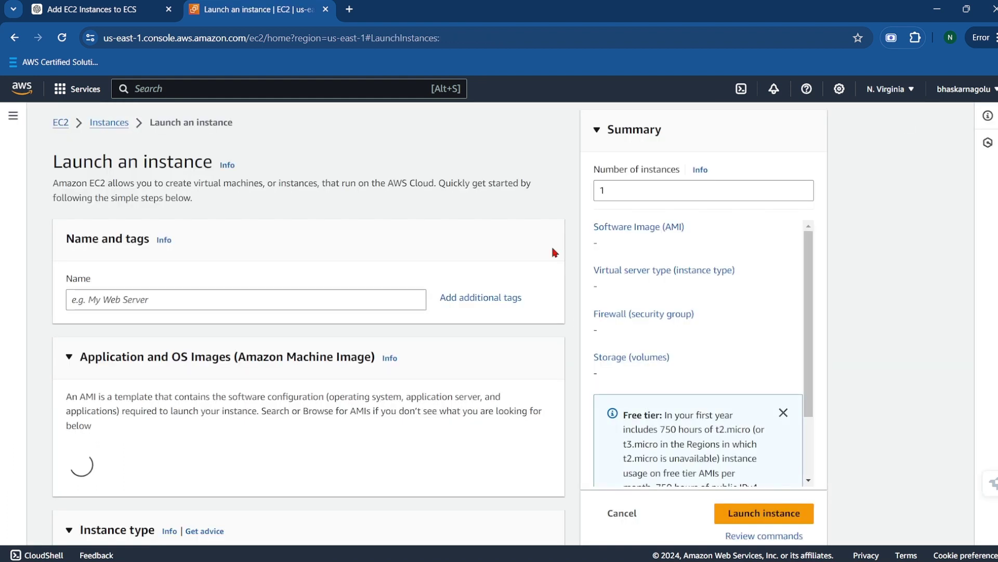
Step: Name the instance publicinstance and choose the Ubuntu Server 24.04 LTS machine image
{"action": "left_click", "coordinate": [264, 307]}
{"action": "type", "text": "publicinstance"}
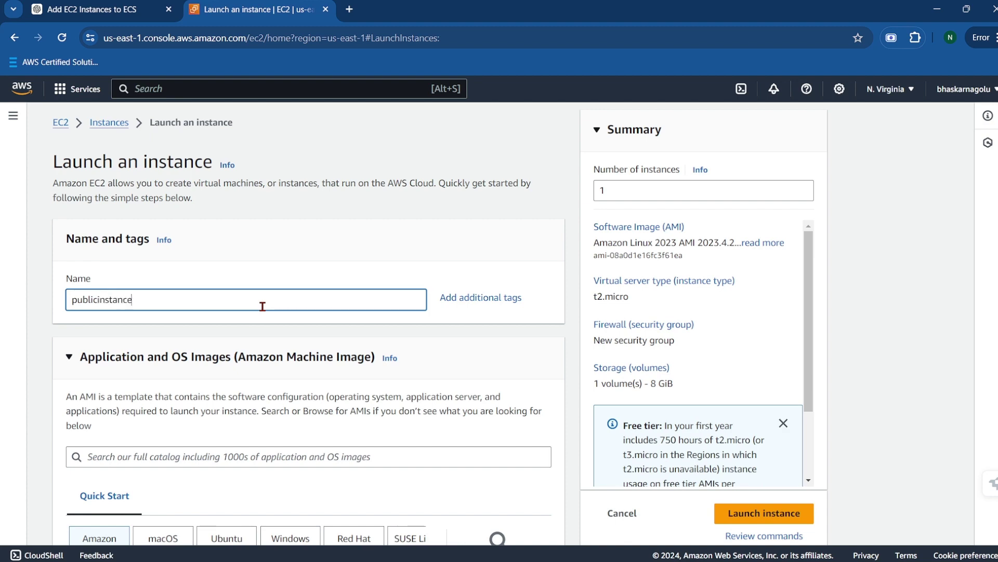
{"action": "scroll", "coordinate": [261, 307], "scroll_direction": "down", "scroll_amount": 8}
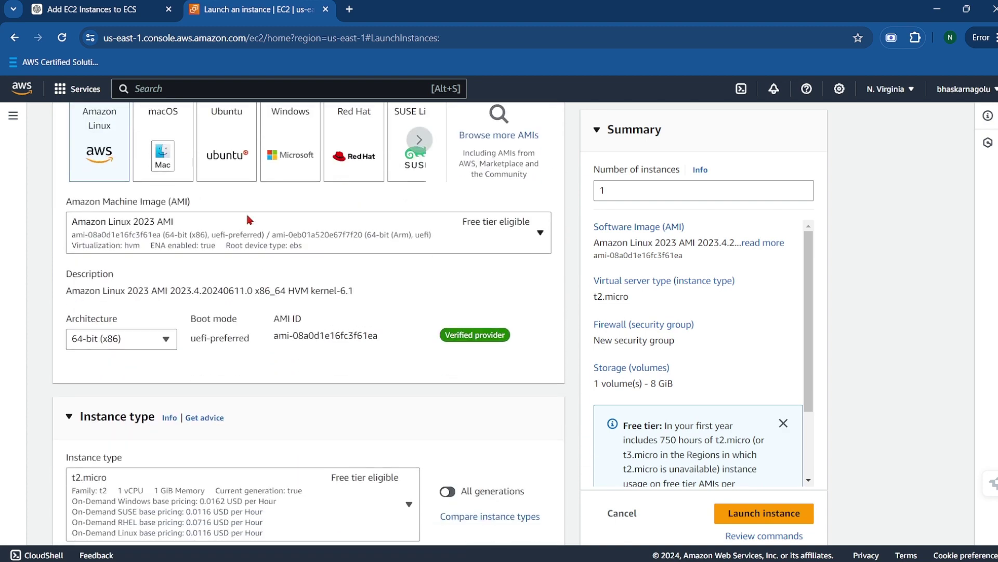
{"action": "scroll", "coordinate": [175, 229], "scroll_direction": "up", "scroll_amount": 2}
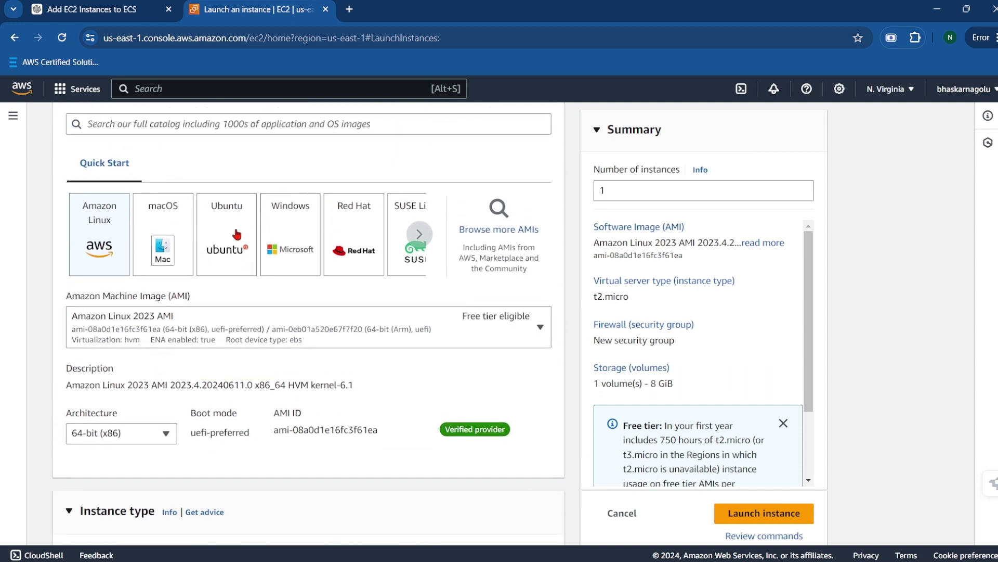
{"action": "left_click", "coordinate": [247, 230]}
{"action": "scroll", "coordinate": [306, 378], "scroll_direction": "down", "scroll_amount": 1}
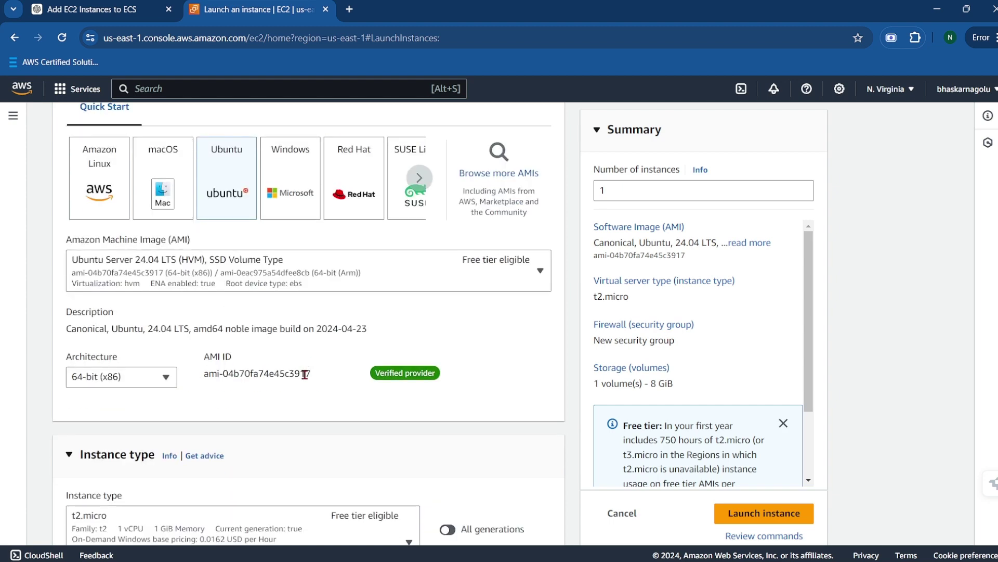
Step: Create an RSA key pair named gatewayendpoint in .pem format for the instance login
{"action": "scroll", "coordinate": [305, 375], "scroll_direction": "down", "scroll_amount": 8}
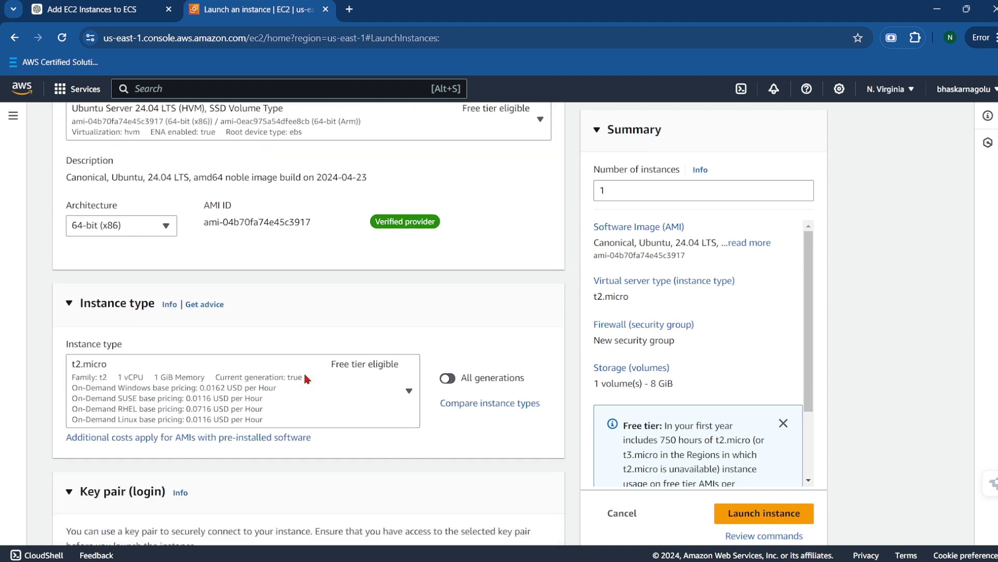
{"action": "scroll", "coordinate": [307, 379], "scroll_direction": "down", "scroll_amount": 2}
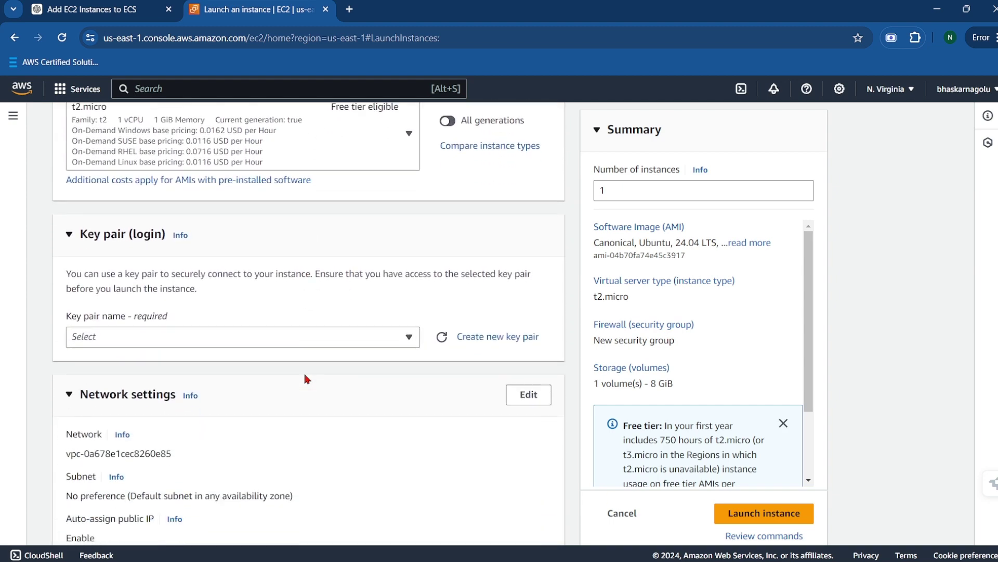
{"action": "scroll", "coordinate": [307, 379], "scroll_direction": "up", "scroll_amount": 1}
{"action": "scroll", "coordinate": [307, 379], "scroll_direction": "up", "scroll_amount": 6}
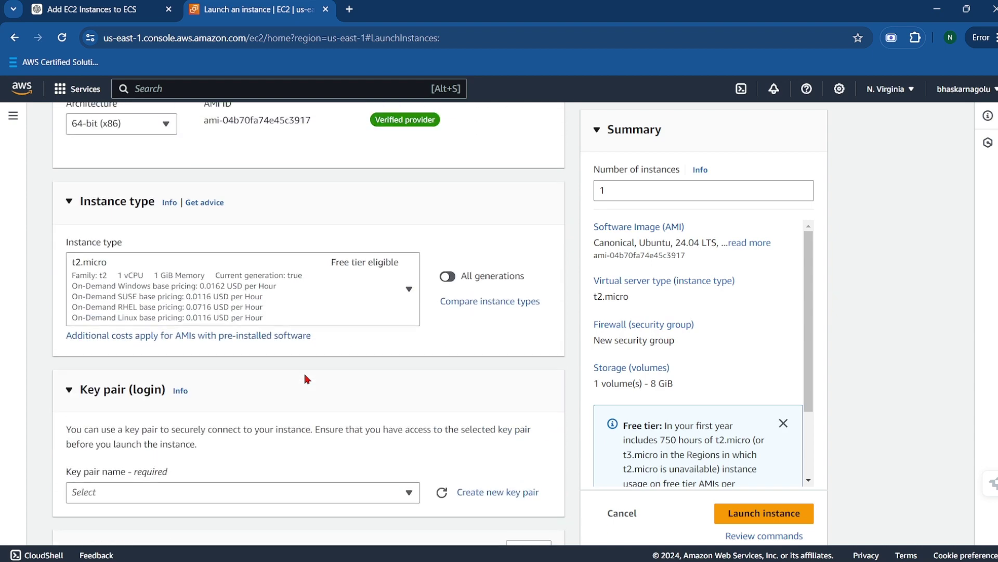
{"action": "scroll", "coordinate": [307, 379], "scroll_direction": "down", "scroll_amount": 4}
{"action": "scroll", "coordinate": [306, 379], "scroll_direction": "down", "scroll_amount": 1}
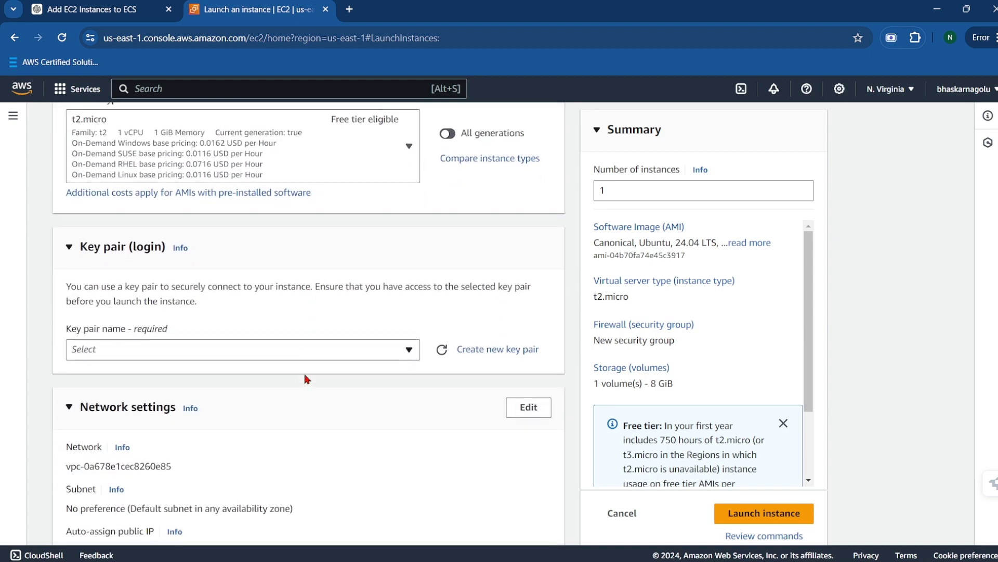
{"action": "scroll", "coordinate": [307, 379], "scroll_direction": "up", "scroll_amount": 7}
{"action": "scroll", "coordinate": [306, 379], "scroll_direction": "down", "scroll_amount": 5}
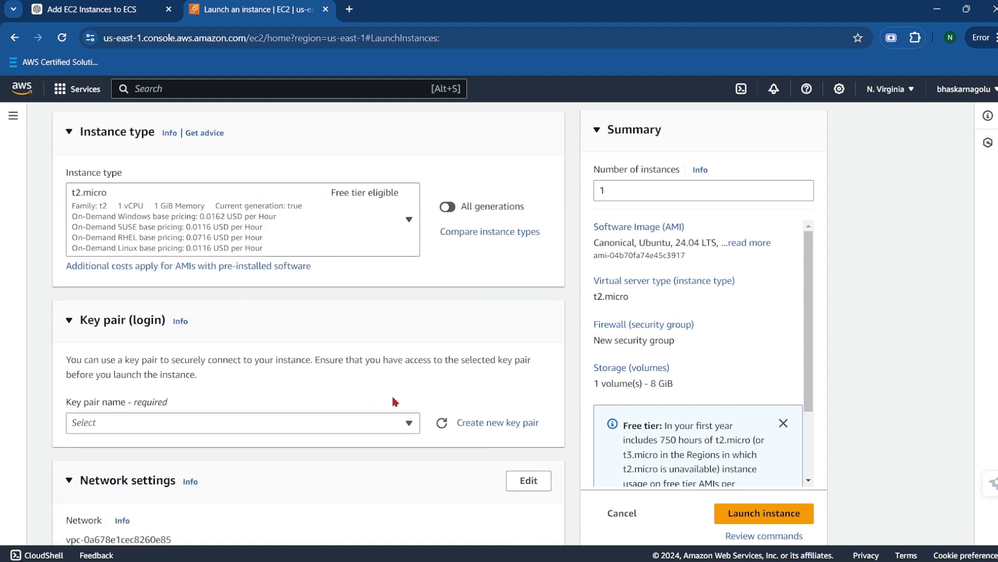
{"action": "left_click", "coordinate": [471, 422]}
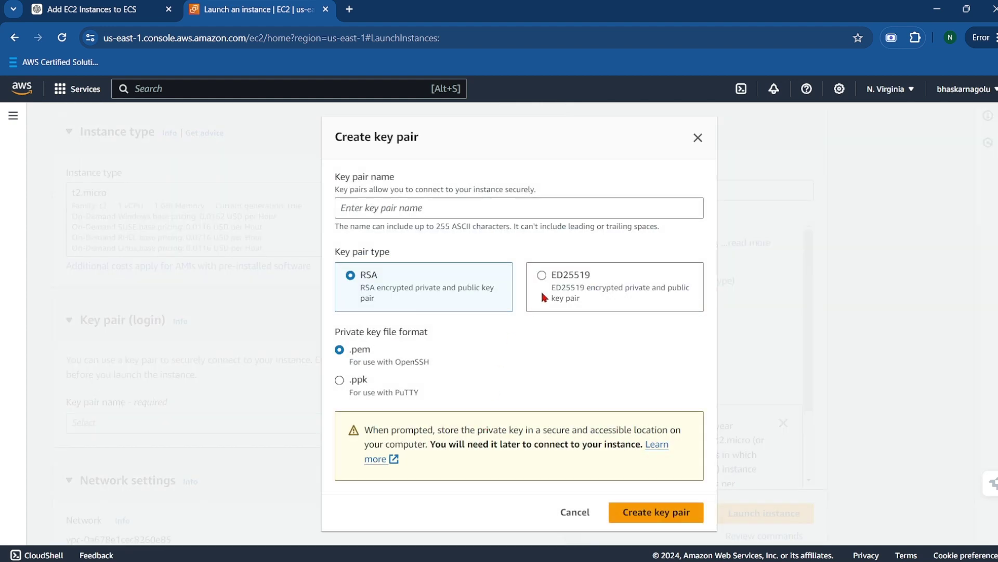
{"action": "left_click", "coordinate": [454, 207]}
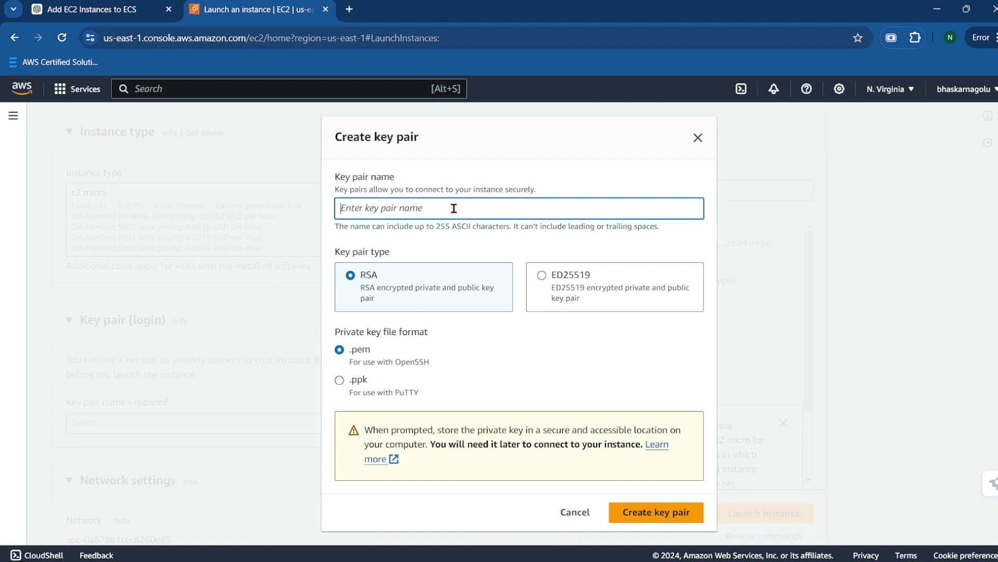
{"action": "type", "text": "gatewayendpoint"}
{"action": "left_click", "coordinate": [668, 509]}
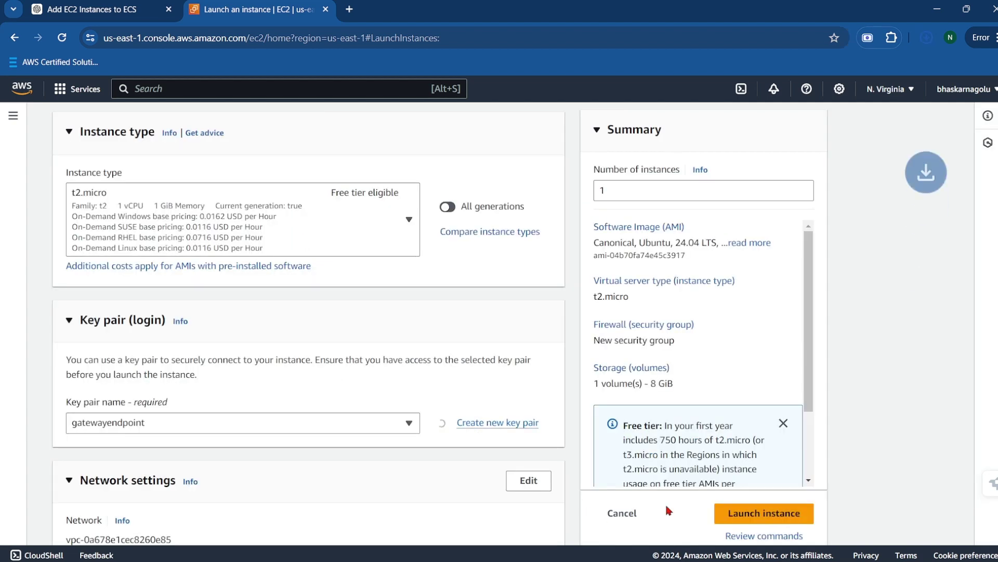
Step: Edit the network settings of the public instance and select the gatewayendpoint VPC
{"action": "scroll", "coordinate": [290, 365], "scroll_direction": "down", "scroll_amount": 8}
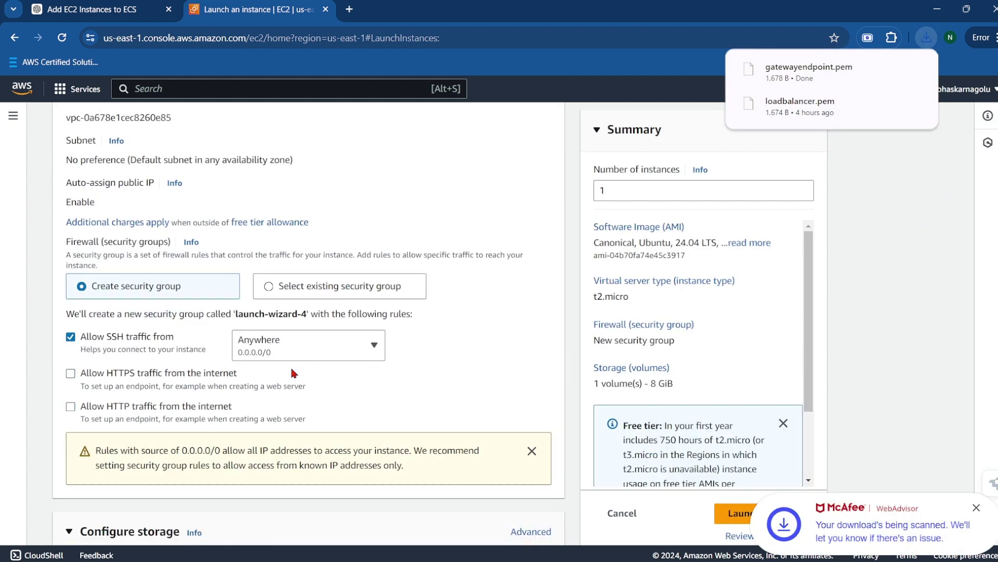
{"action": "scroll", "coordinate": [293, 372], "scroll_direction": "down", "scroll_amount": 1}
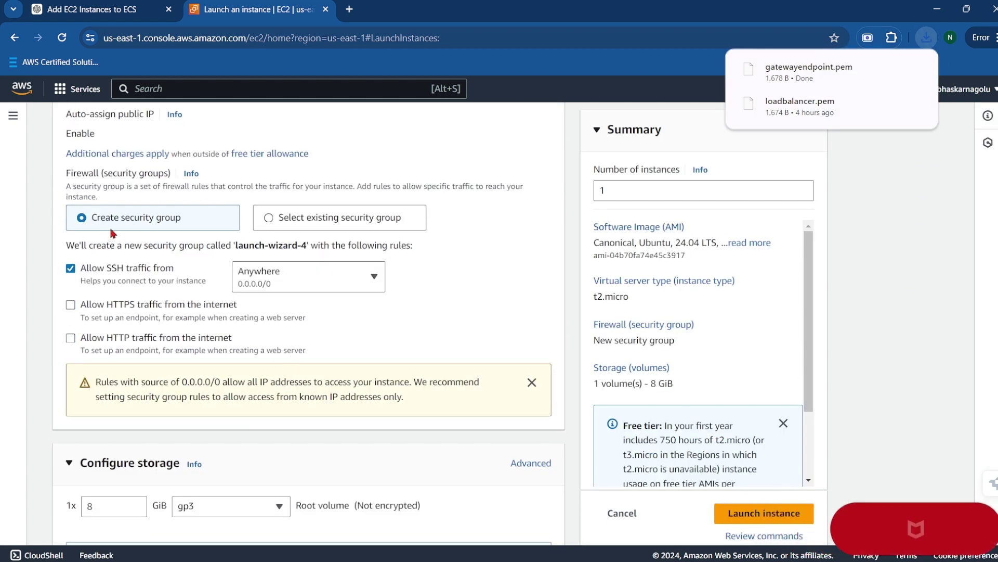
{"action": "scroll", "coordinate": [124, 276], "scroll_direction": "down", "scroll_amount": 1}
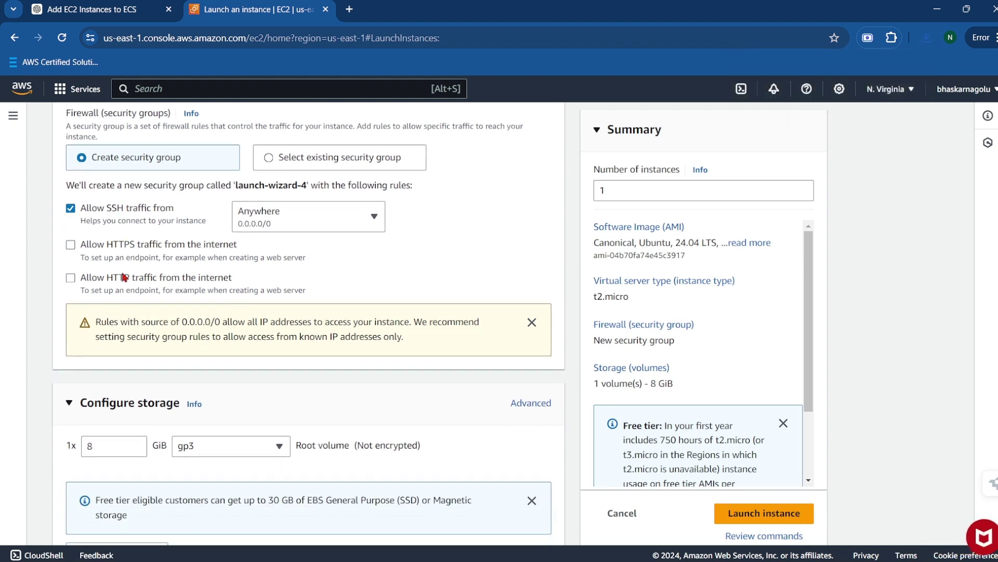
{"action": "scroll", "coordinate": [124, 276], "scroll_direction": "down", "scroll_amount": 4}
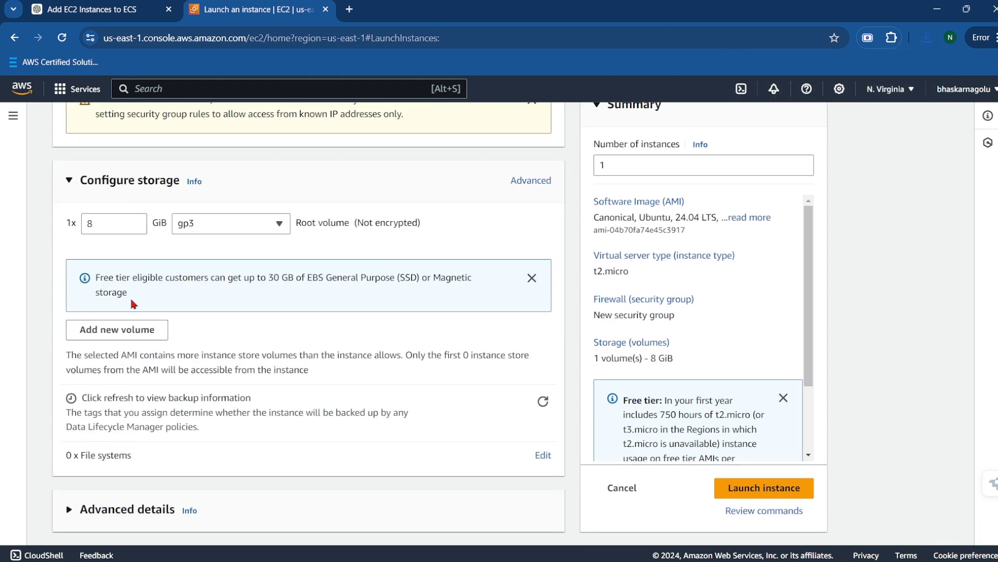
{"action": "scroll", "coordinate": [131, 304], "scroll_direction": "up", "scroll_amount": 10}
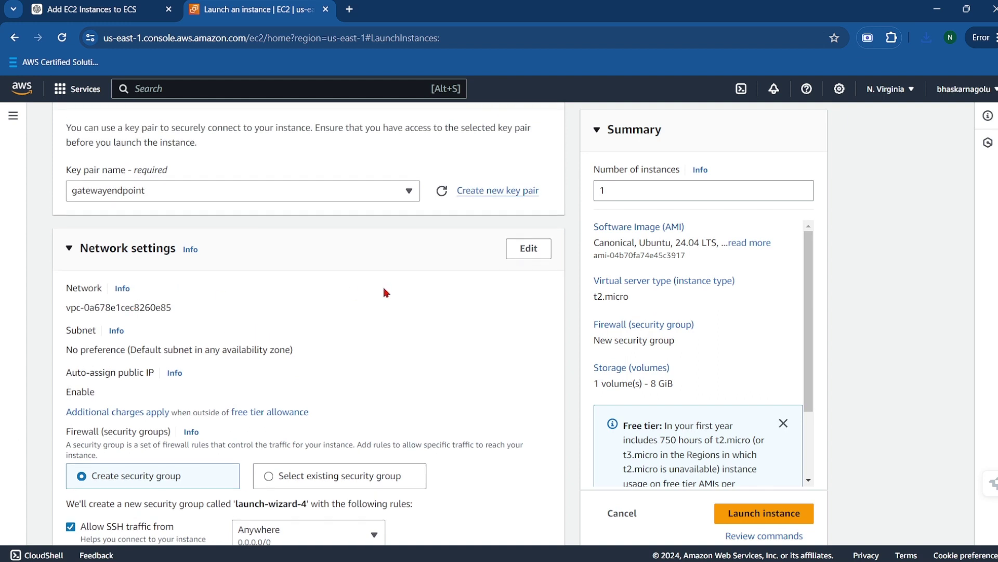
{"action": "left_click", "coordinate": [541, 251]}
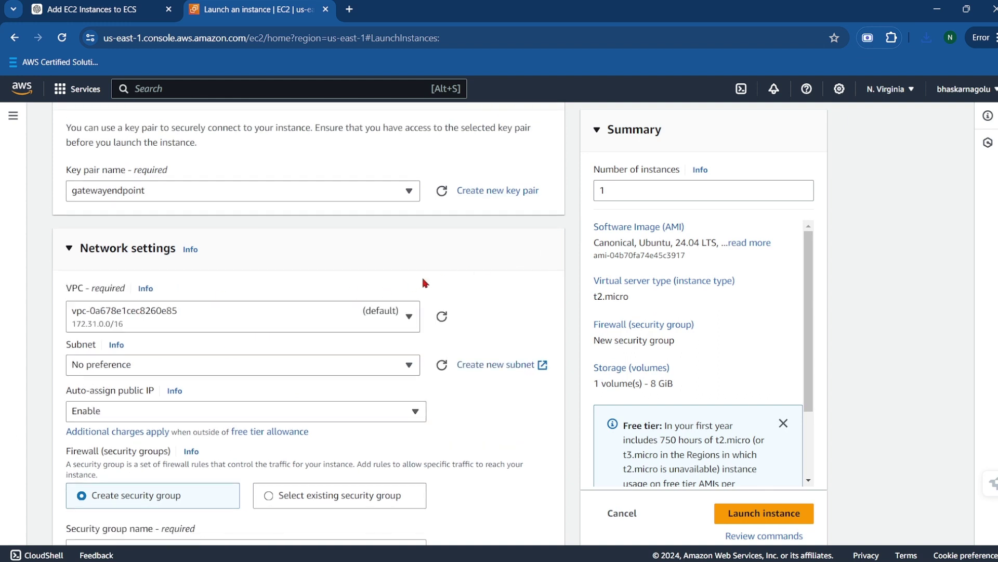
{"action": "left_click", "coordinate": [413, 317]}
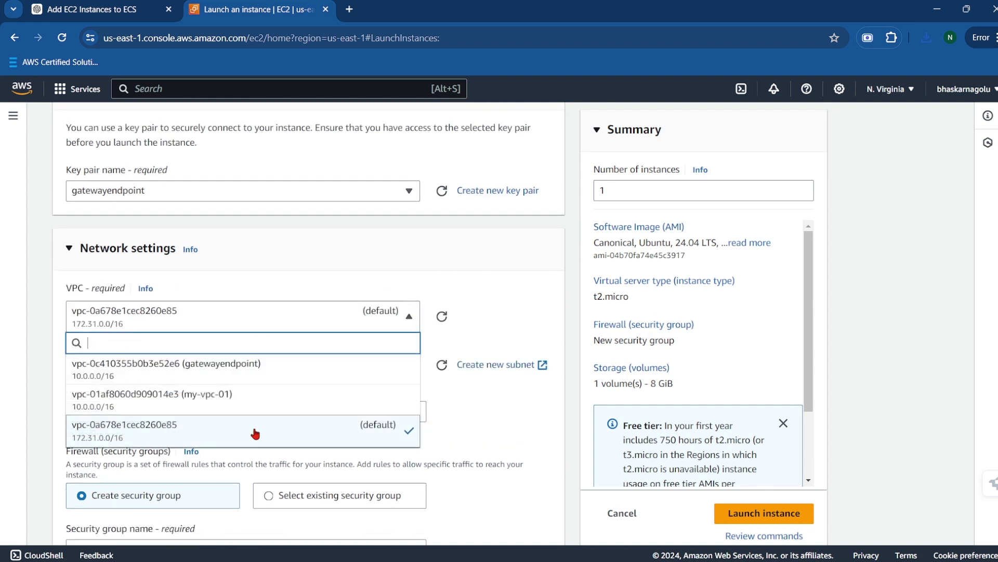
{"action": "scroll", "coordinate": [256, 435], "scroll_direction": "down", "scroll_amount": 1}
{"action": "left_click", "coordinate": [239, 360]}
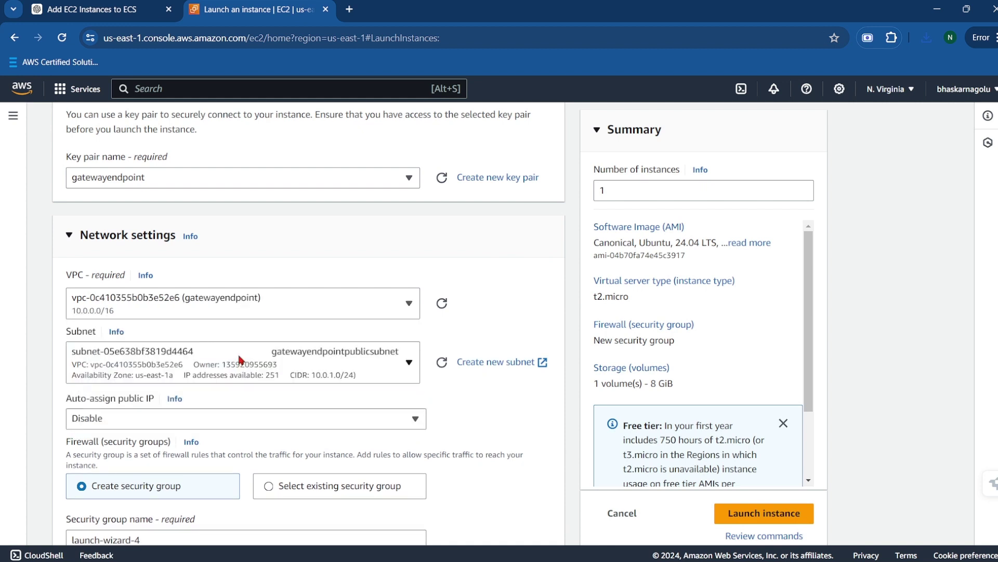
Step: Enable auto-assign public IP and keep gatewayendpointpublicsubnet as the instance's subnet
{"action": "scroll", "coordinate": [298, 296], "scroll_direction": "down", "scroll_amount": 3}
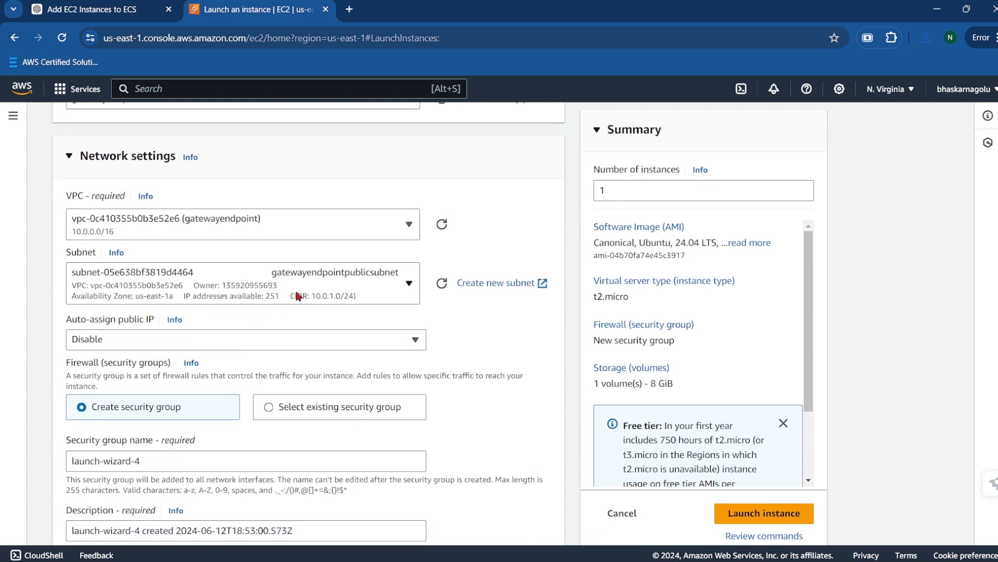
{"action": "left_click", "coordinate": [255, 340]}
{"action": "left_click", "coordinate": [172, 364]}
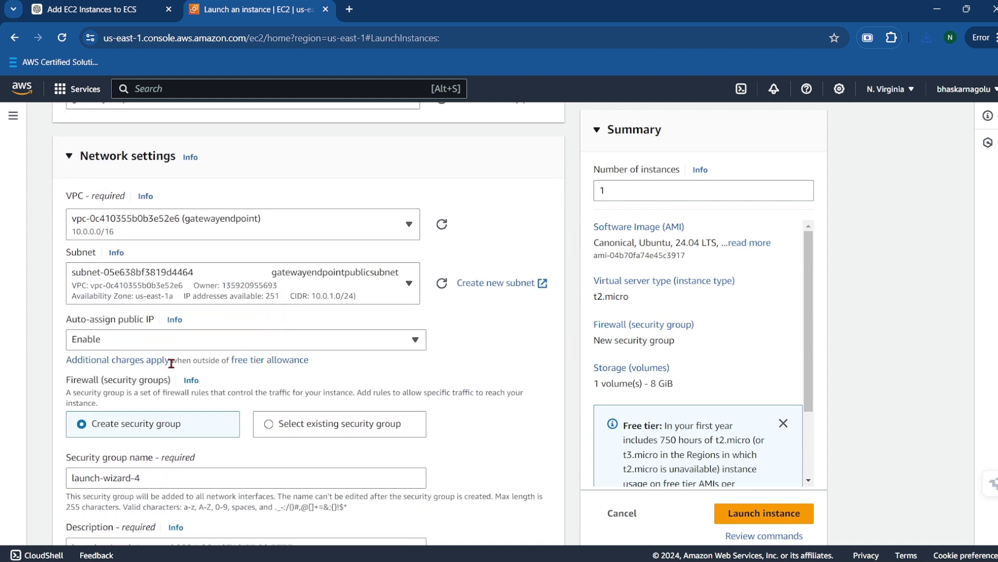
{"action": "left_click", "coordinate": [284, 260]}
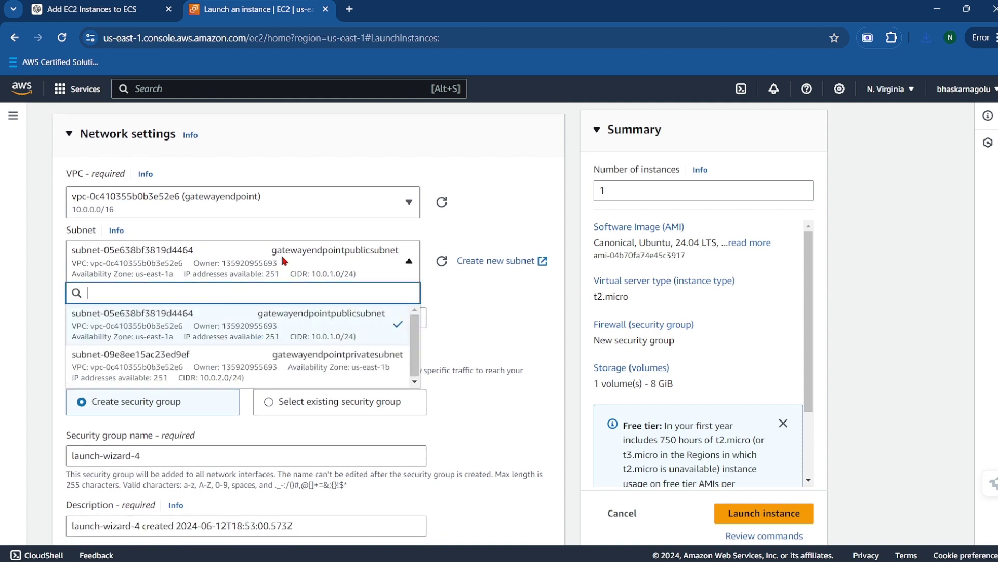
{"action": "scroll", "coordinate": [281, 333], "scroll_direction": "down", "scroll_amount": 1}
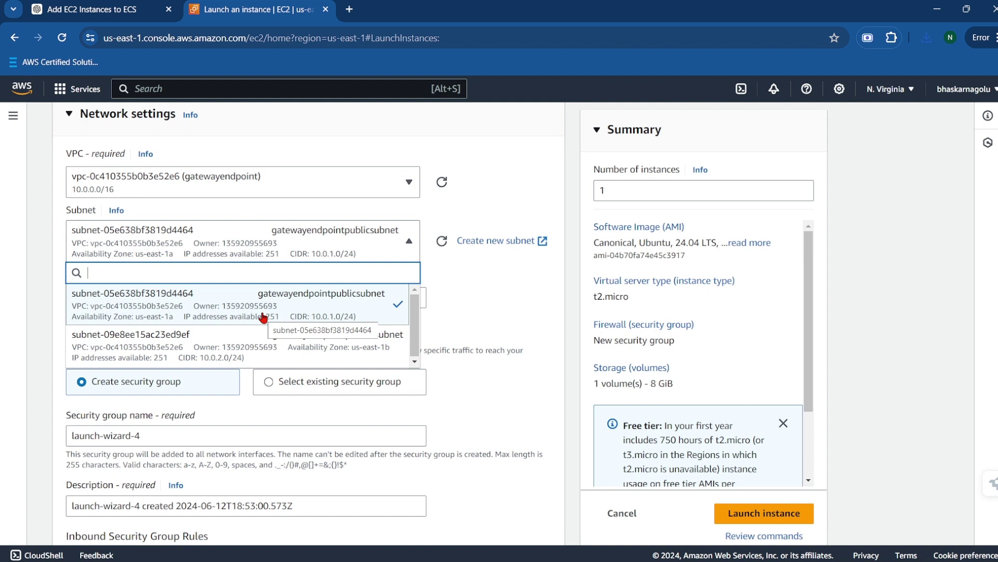
{"action": "left_click", "coordinate": [342, 302]}
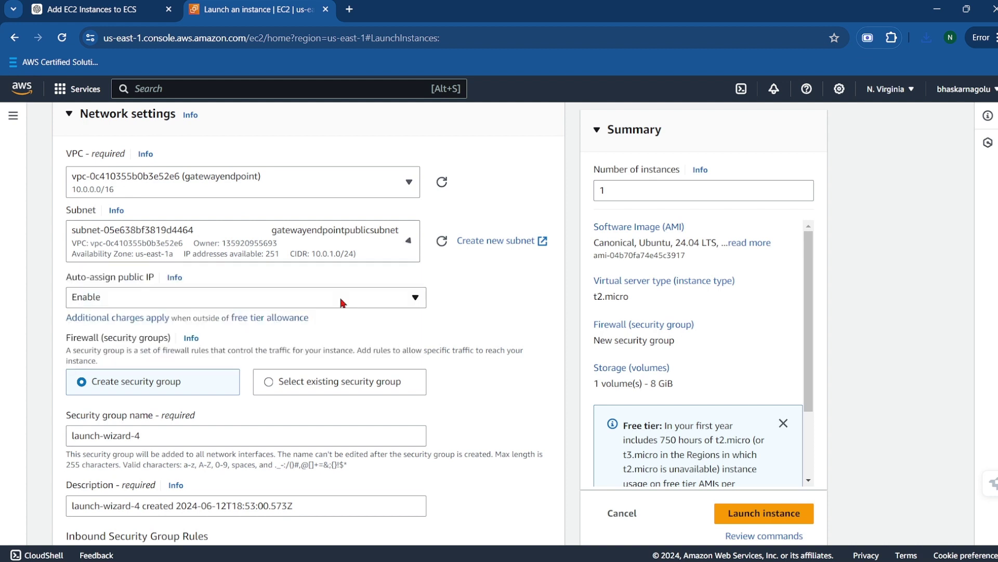
Step: Launch the public instance, leaving the new security group and storage at their default settings
{"action": "scroll", "coordinate": [384, 292], "scroll_direction": "down", "scroll_amount": 2}
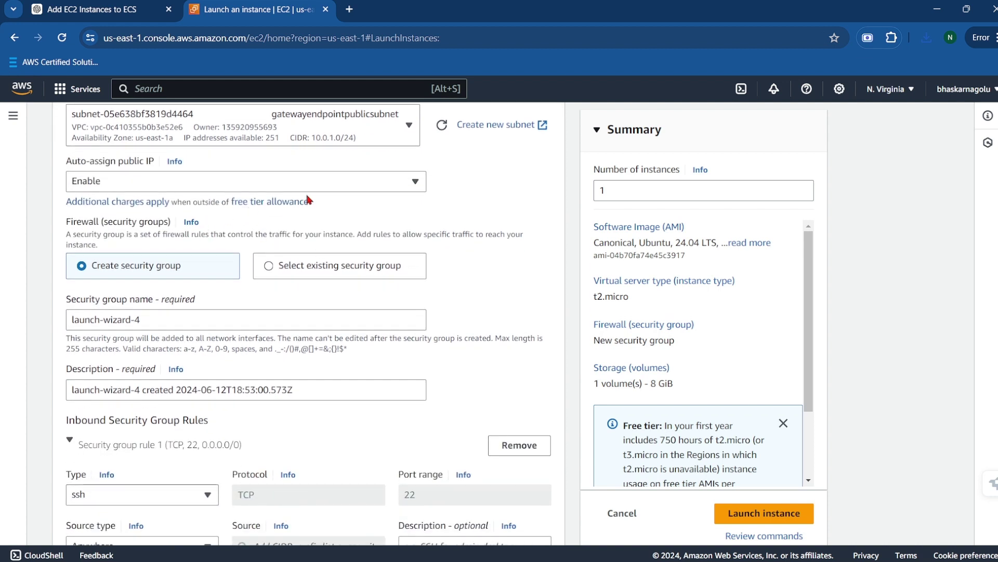
{"action": "scroll", "coordinate": [309, 199], "scroll_direction": "down", "scroll_amount": 10}
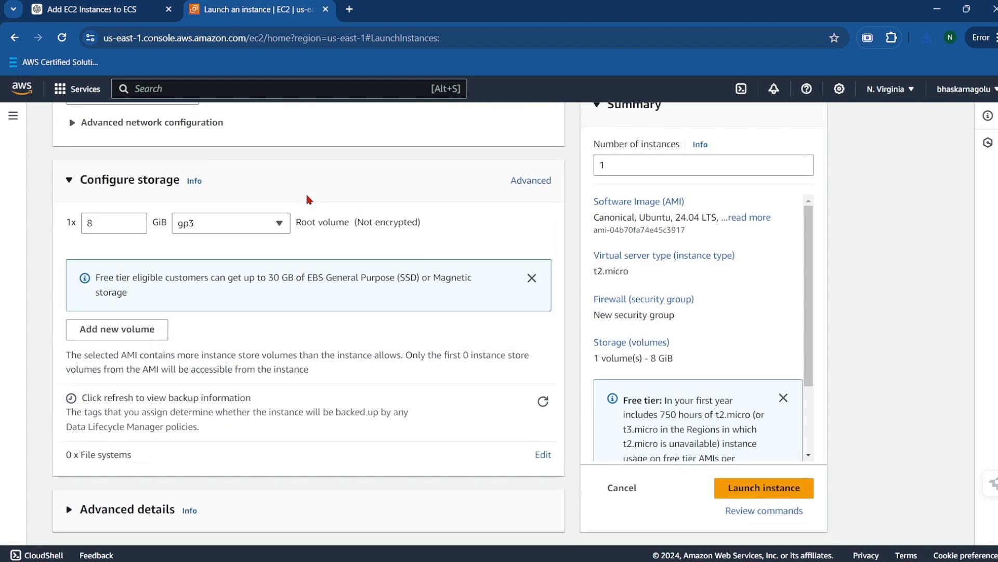
{"action": "left_click", "coordinate": [780, 490]}
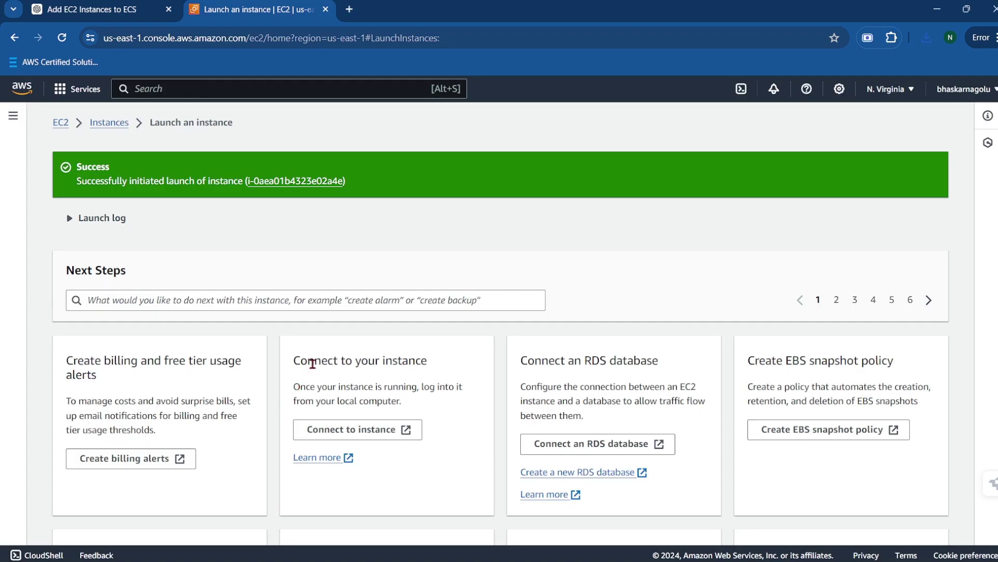
Step: Start launching another EC2 instance named privateinstance with the Ubuntu Server 24.04 LTS machine image
{"action": "left_click", "coordinate": [109, 124]}
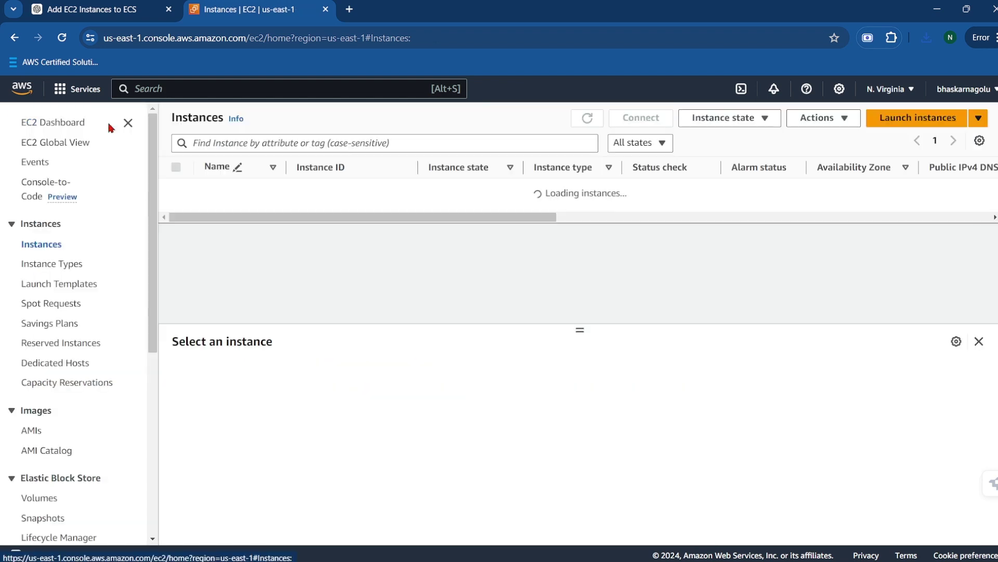
{"action": "left_click", "coordinate": [907, 124]}
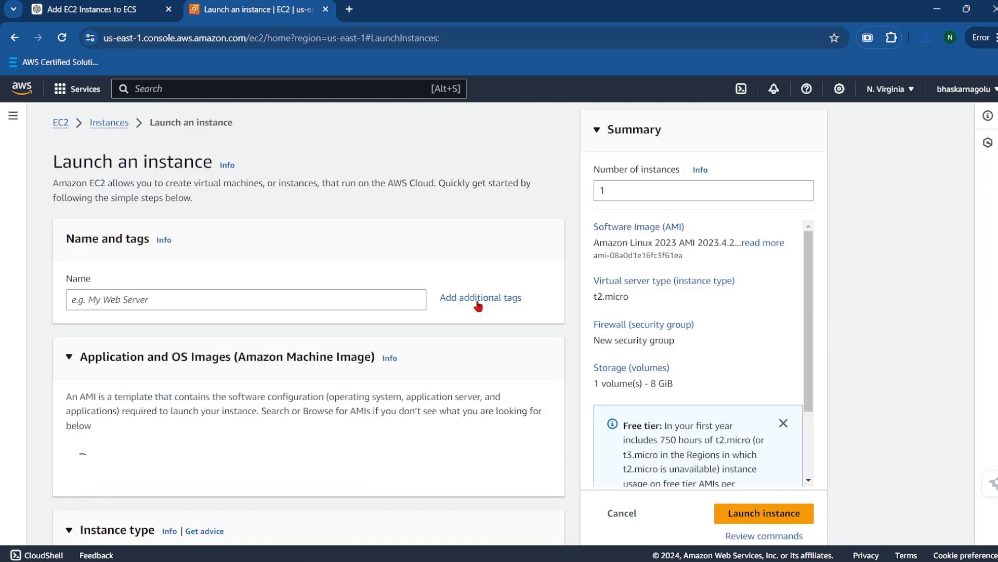
{"action": "left_click", "coordinate": [218, 304]}
{"action": "type", "text": "privatei"}
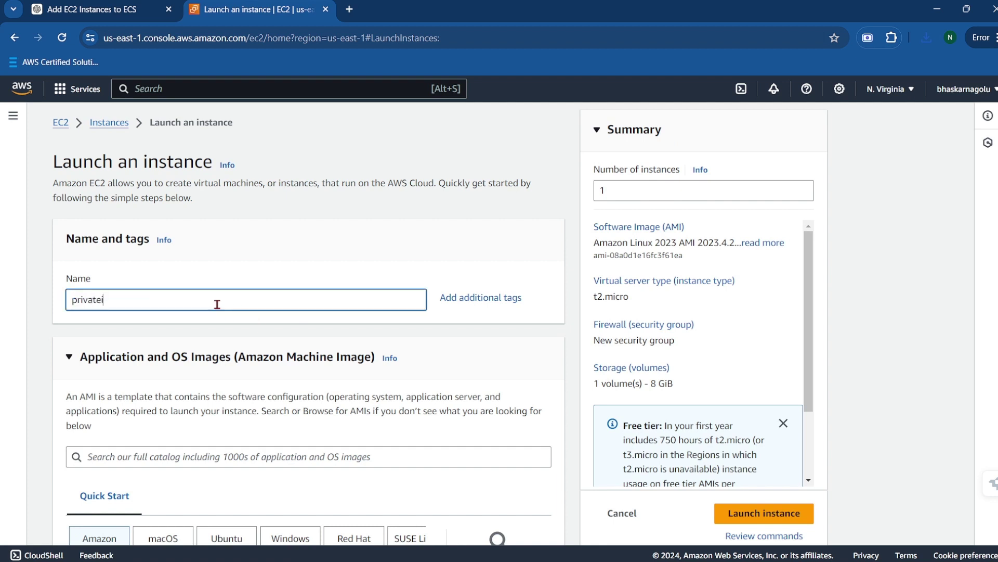
{"action": "type", "text": "nstance"}
{"action": "scroll", "coordinate": [217, 304], "scroll_direction": "down", "scroll_amount": 5}
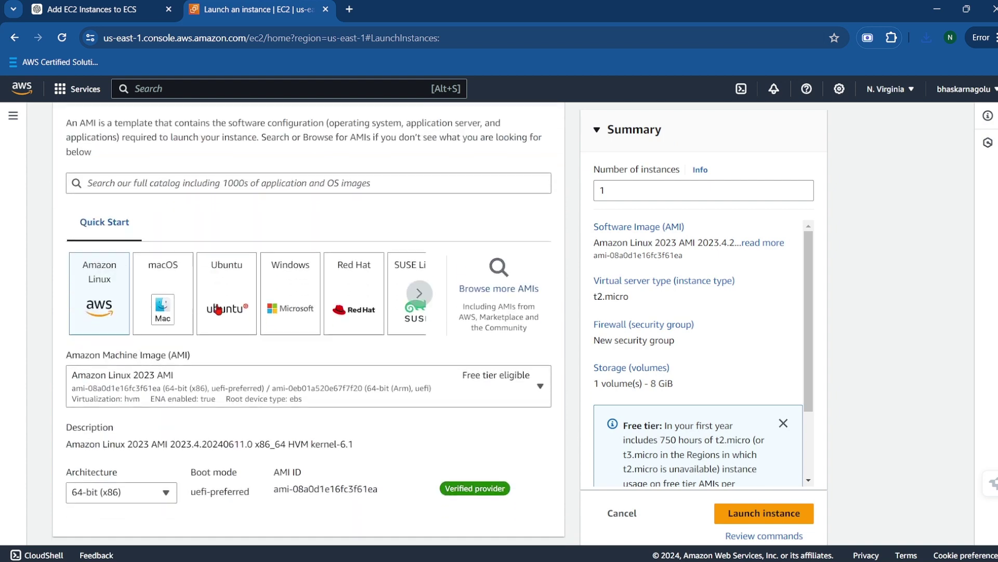
{"action": "left_click", "coordinate": [236, 252]}
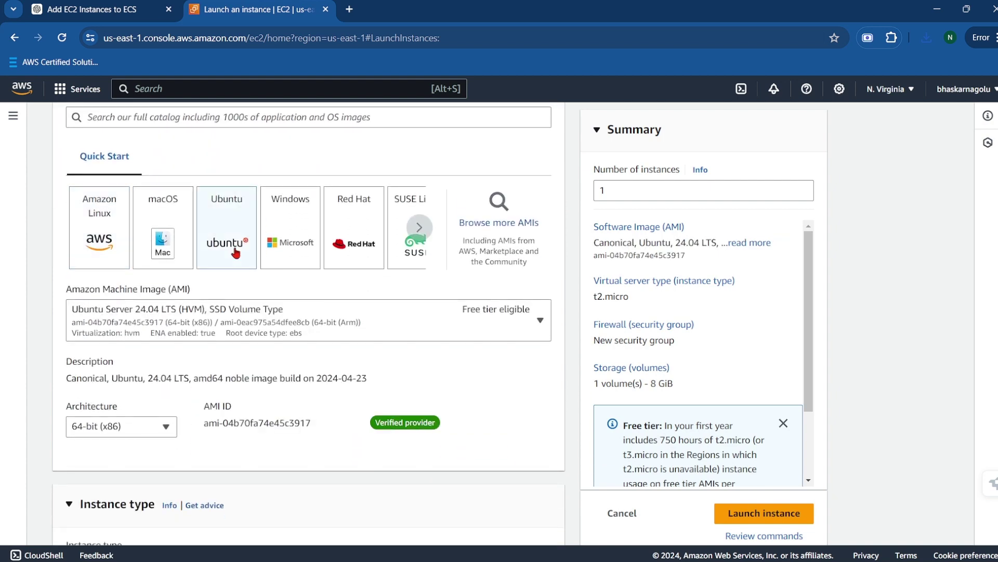
Step: Select the existing gatewayendpoint key pair for the private instance's login
{"action": "scroll", "coordinate": [237, 252], "scroll_direction": "down", "scroll_amount": 10}
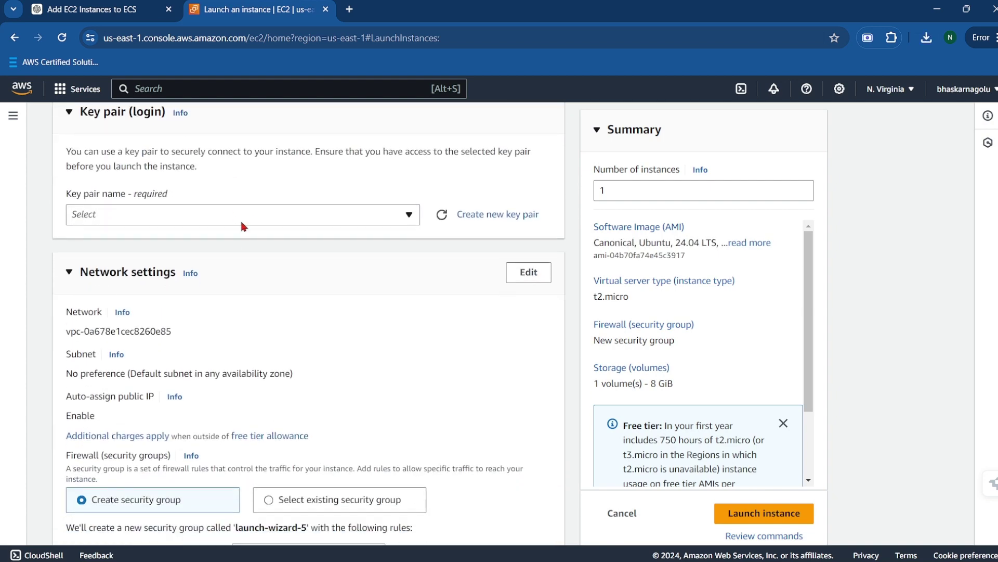
{"action": "left_click", "coordinate": [248, 217]}
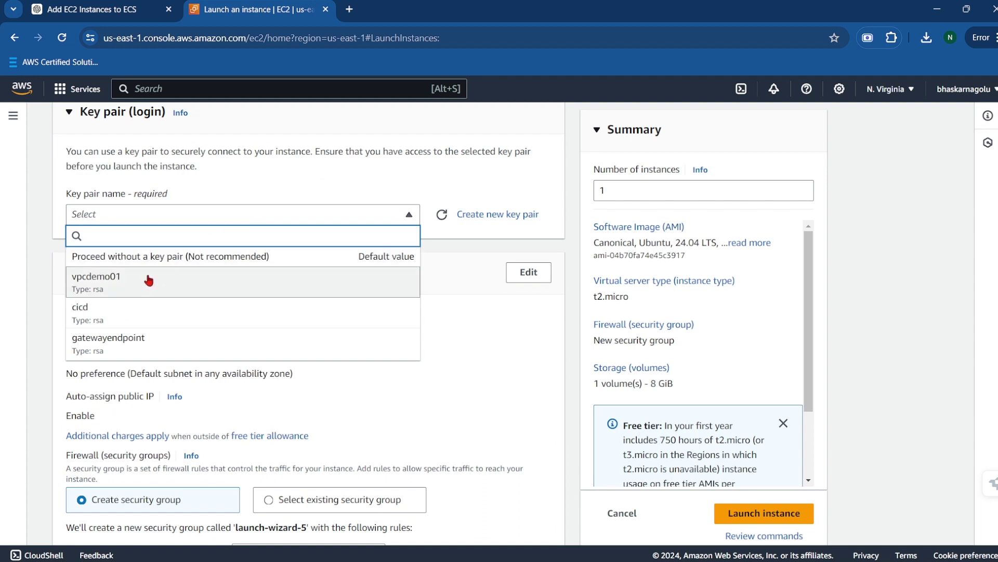
{"action": "left_click", "coordinate": [138, 344]}
Step: Place the private instance in the gatewayendpoint VPC and its gatewayendpointprivatesubnet subnet
{"action": "scroll", "coordinate": [242, 213], "scroll_direction": "down", "scroll_amount": 1}
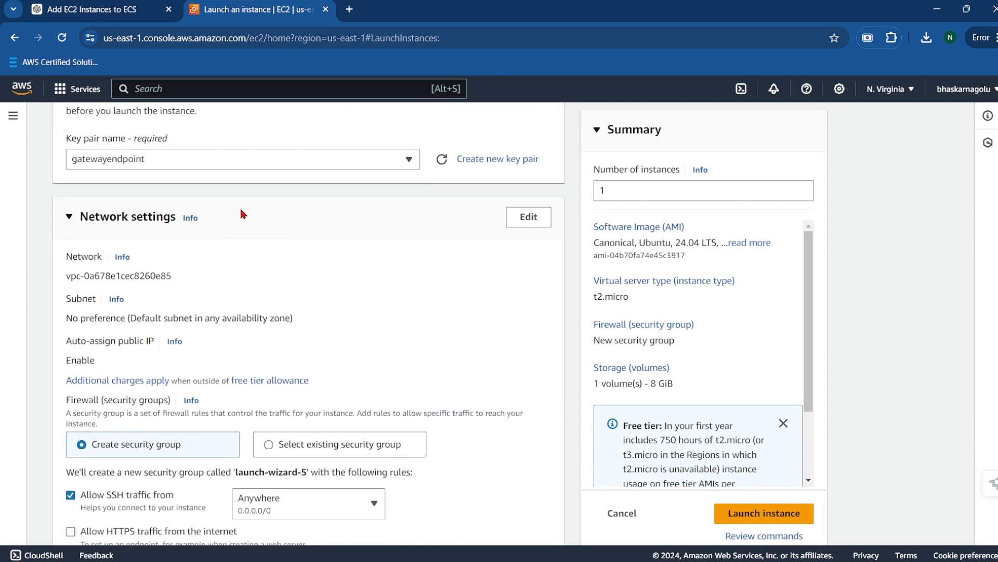
{"action": "left_click", "coordinate": [529, 217]}
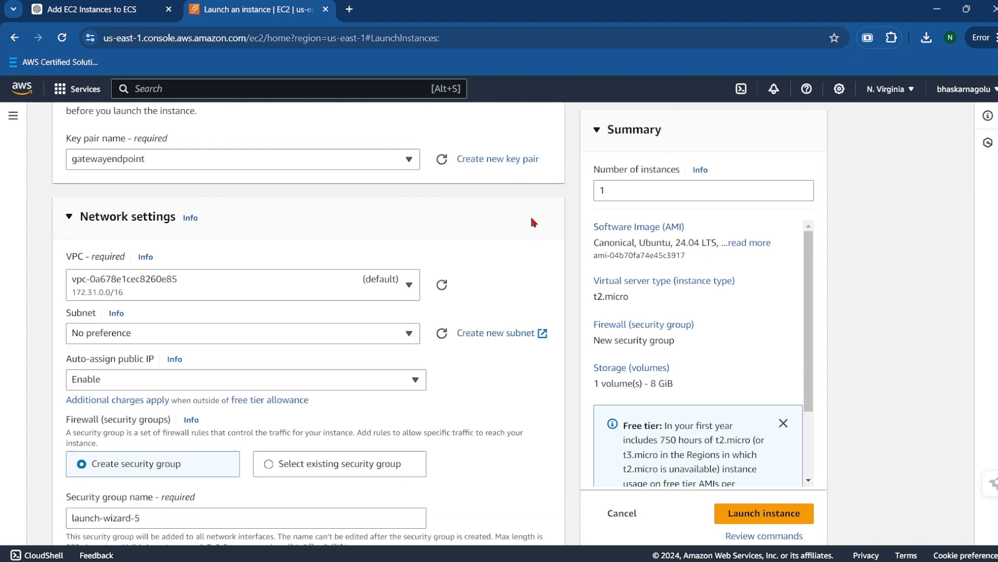
{"action": "left_click", "coordinate": [312, 274]}
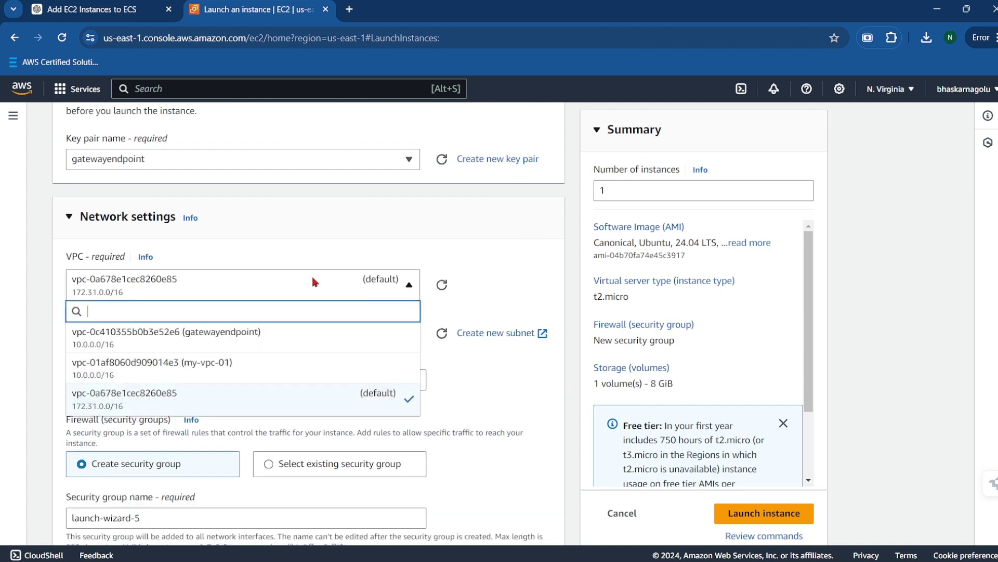
{"action": "left_click", "coordinate": [263, 348]}
{"action": "scroll", "coordinate": [268, 323], "scroll_direction": "down", "scroll_amount": 1}
{"action": "left_click", "coordinate": [274, 309]}
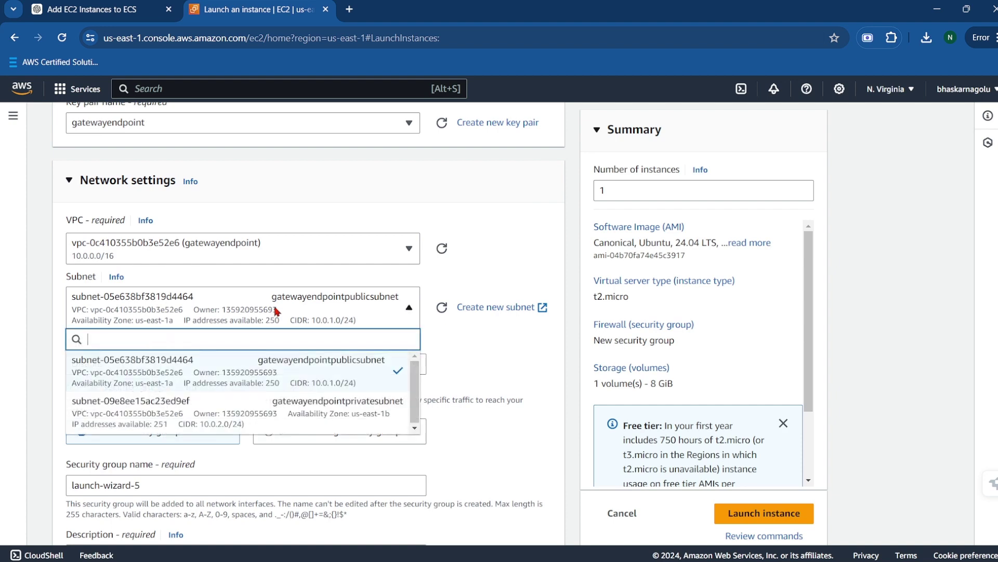
{"action": "left_click", "coordinate": [271, 400]}
{"action": "scroll", "coordinate": [273, 399], "scroll_direction": "down", "scroll_amount": 2}
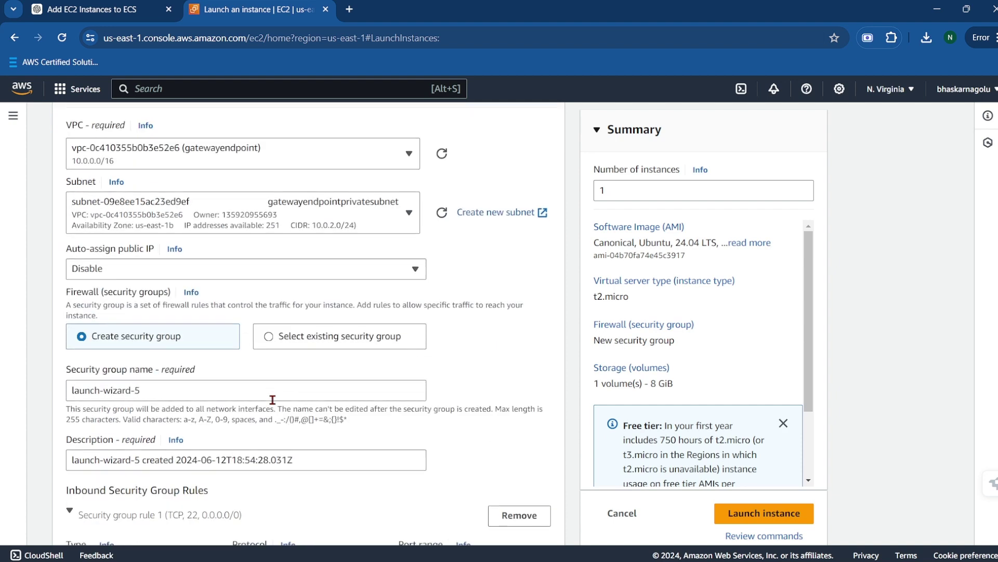
Step: Launch the private instance with auto-assign public IP disabled and the default security group and storage settings
{"action": "scroll", "coordinate": [232, 270], "scroll_direction": "down", "scroll_amount": 1}
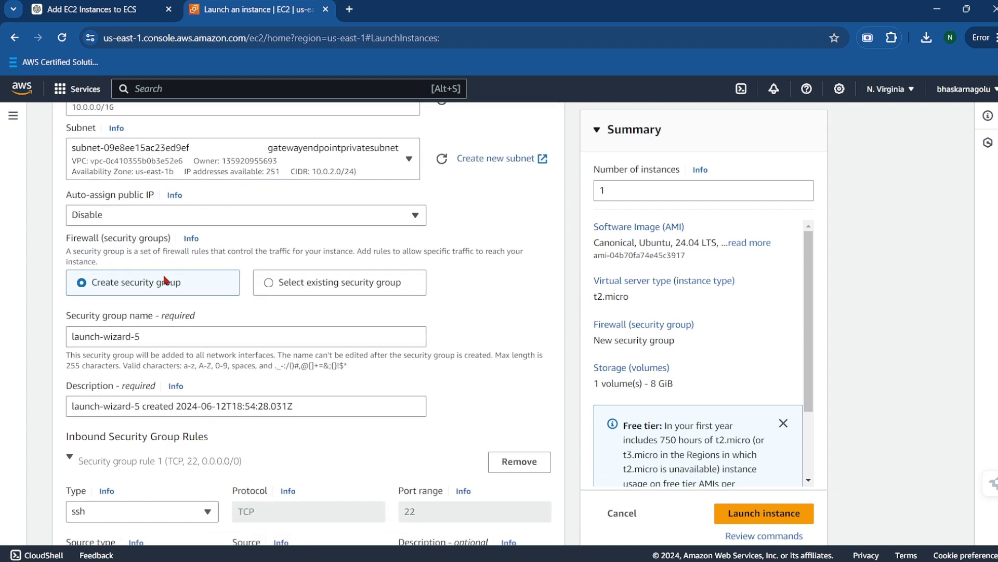
{"action": "scroll", "coordinate": [171, 279], "scroll_direction": "down", "scroll_amount": 2}
{"action": "scroll", "coordinate": [272, 397], "scroll_direction": "down", "scroll_amount": 4}
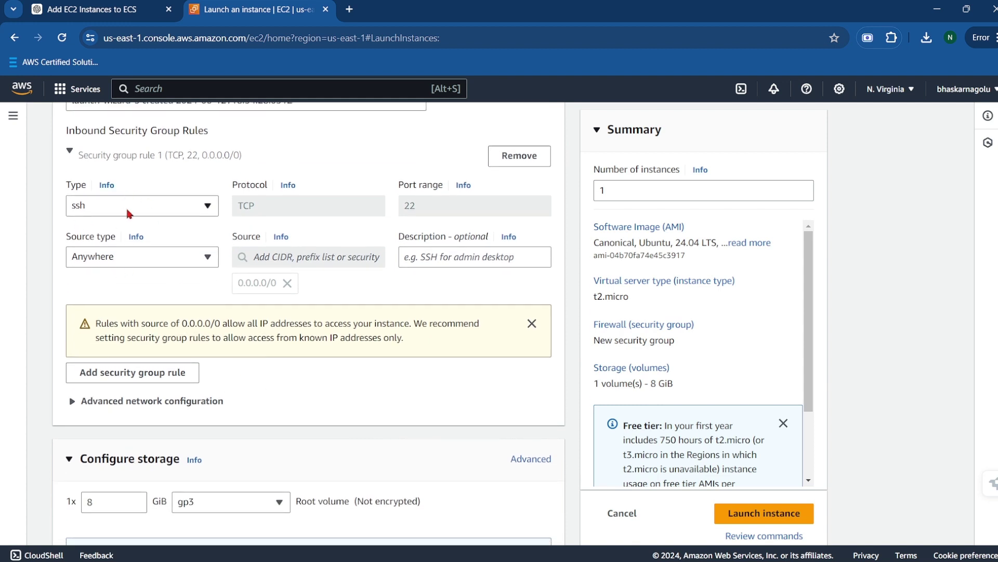
{"action": "scroll", "coordinate": [430, 414], "scroll_direction": "down", "scroll_amount": 3}
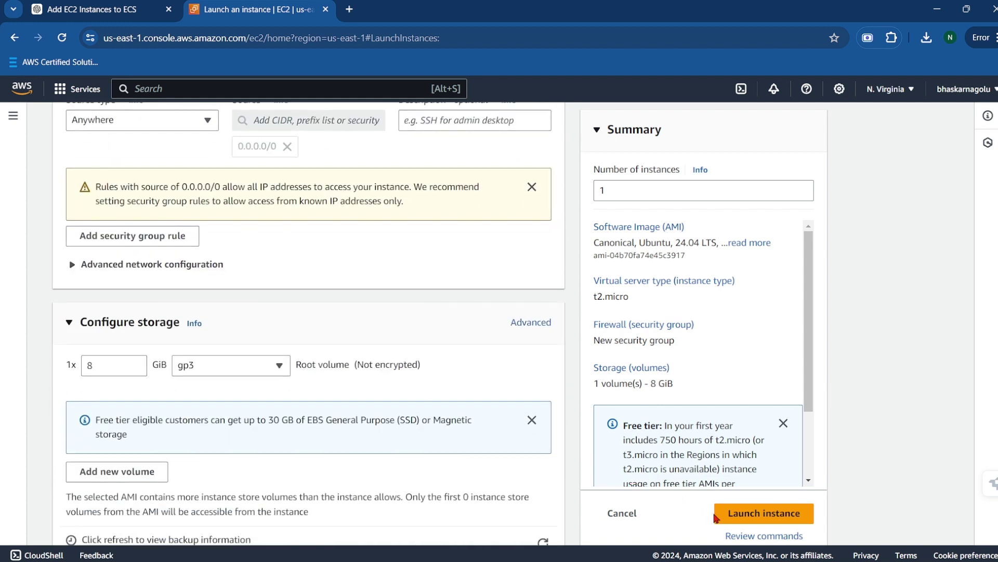
{"action": "left_click", "coordinate": [728, 515]}
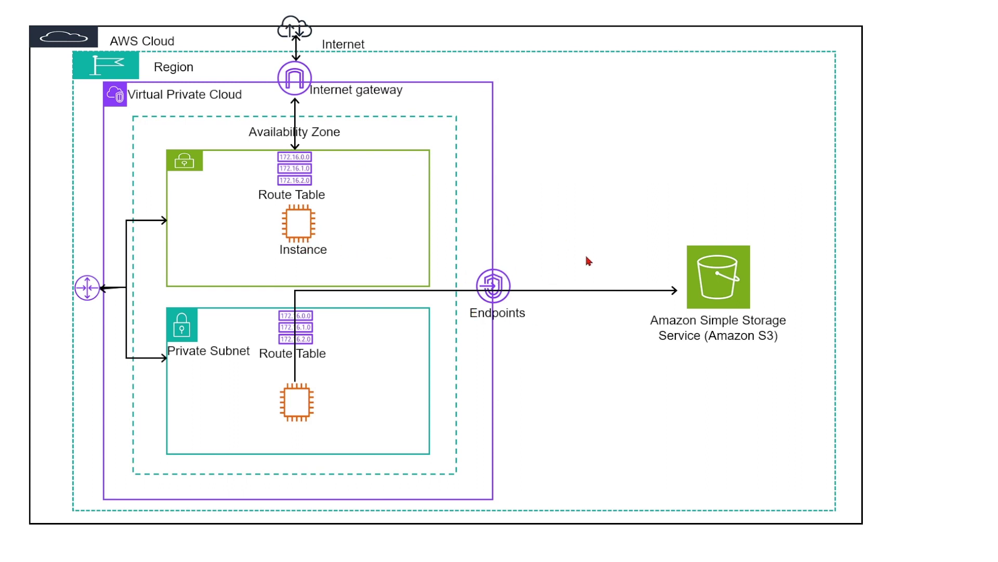
Step: Switch back from the architecture diagram to the AWS console and go to the S3 bucket list
{"action": "key", "text": "alt+Tab"}
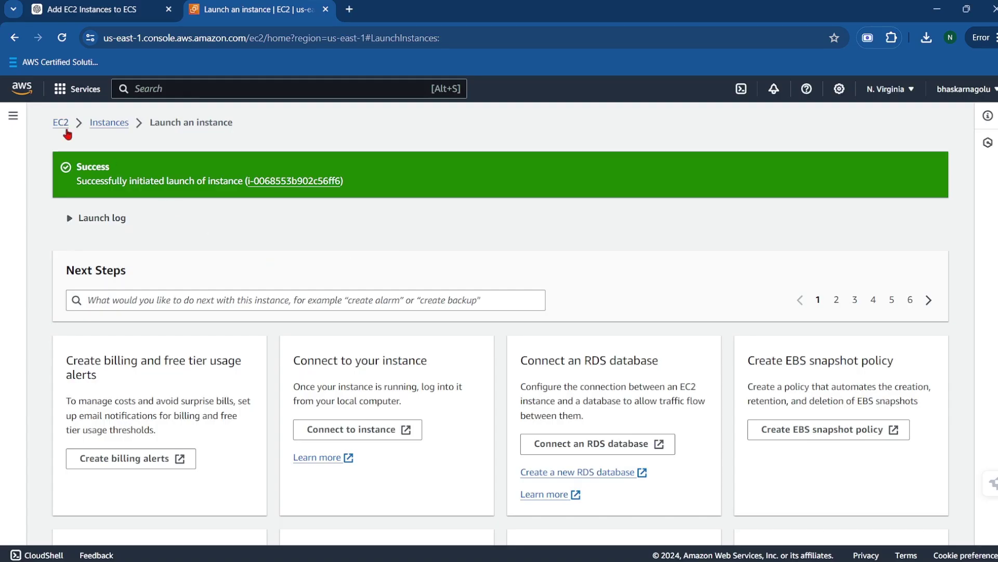
{"action": "left_click", "coordinate": [165, 89]}
{"action": "type", "text": "s3"}
{"action": "mouse_move", "coordinate": [314, 197]}
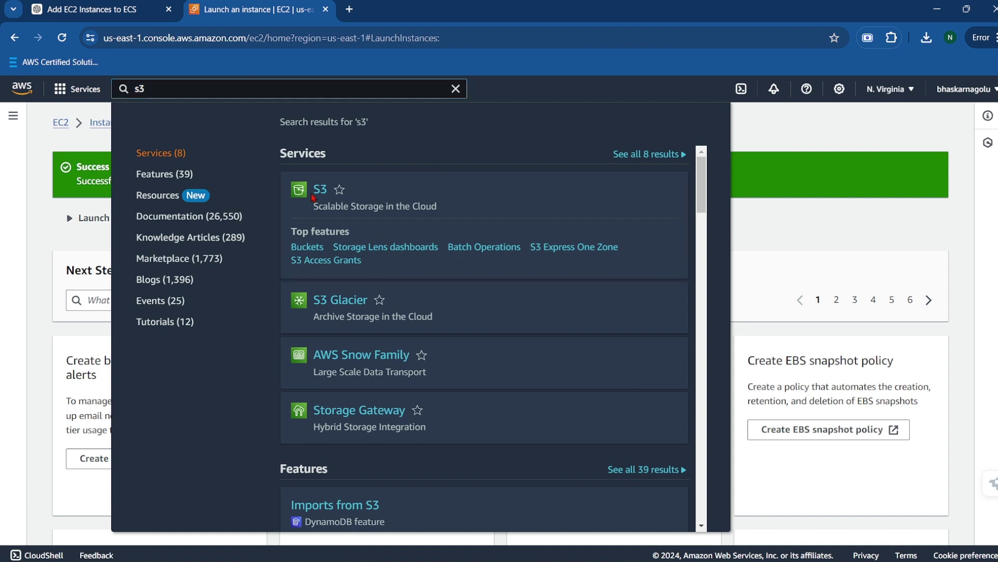
{"action": "left_click", "coordinate": [316, 196]}
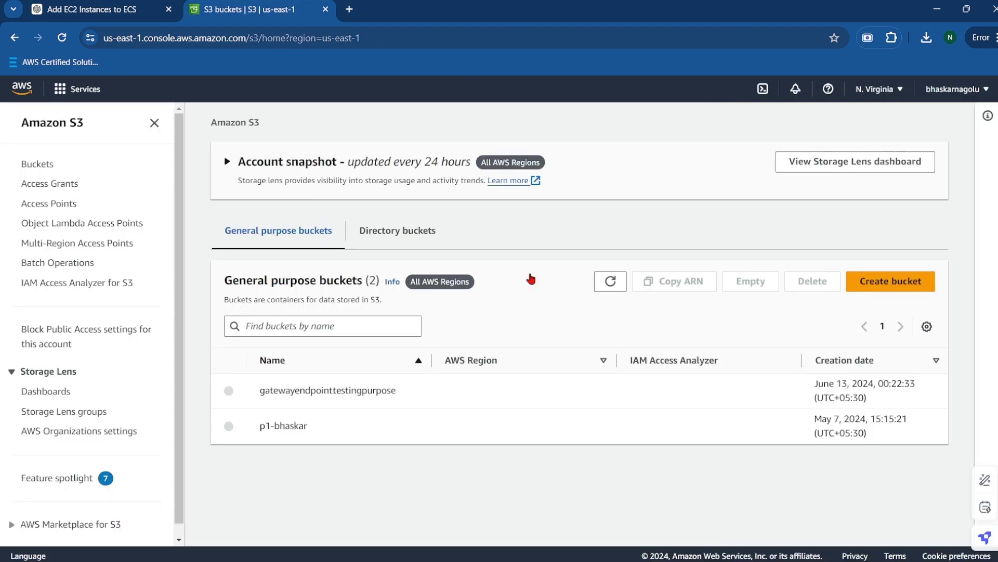
Step: Upload the testing.txt file from the Downloads folder to the gatewayendpointtestingpurpose bucket
{"action": "left_click", "coordinate": [350, 390]}
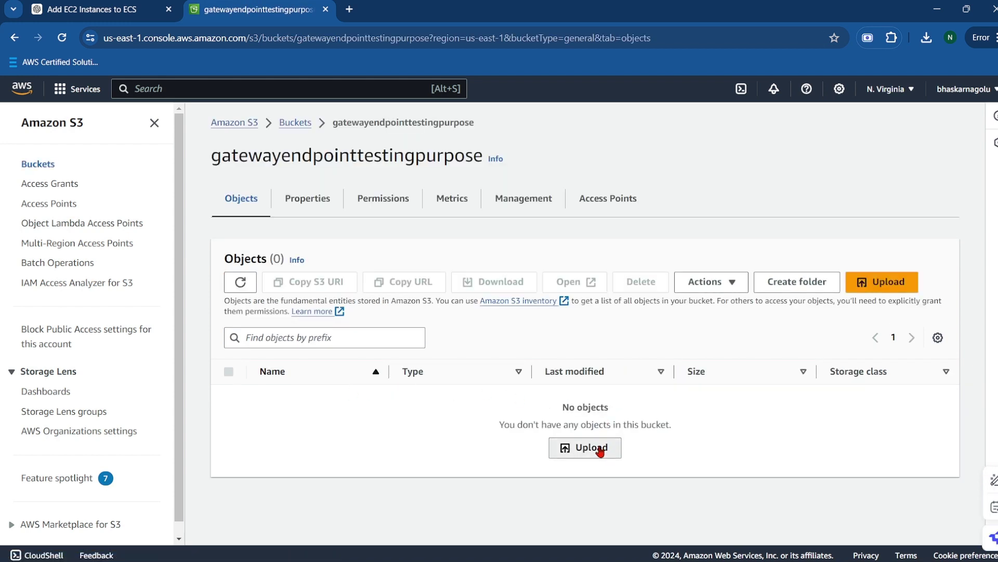
{"action": "left_click", "coordinate": [597, 447]}
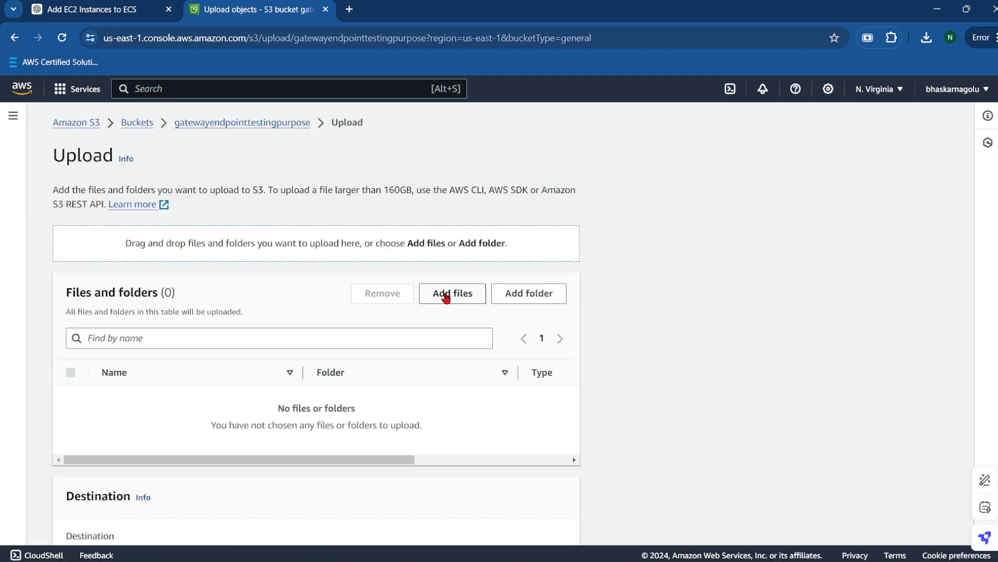
{"action": "left_click", "coordinate": [447, 294]}
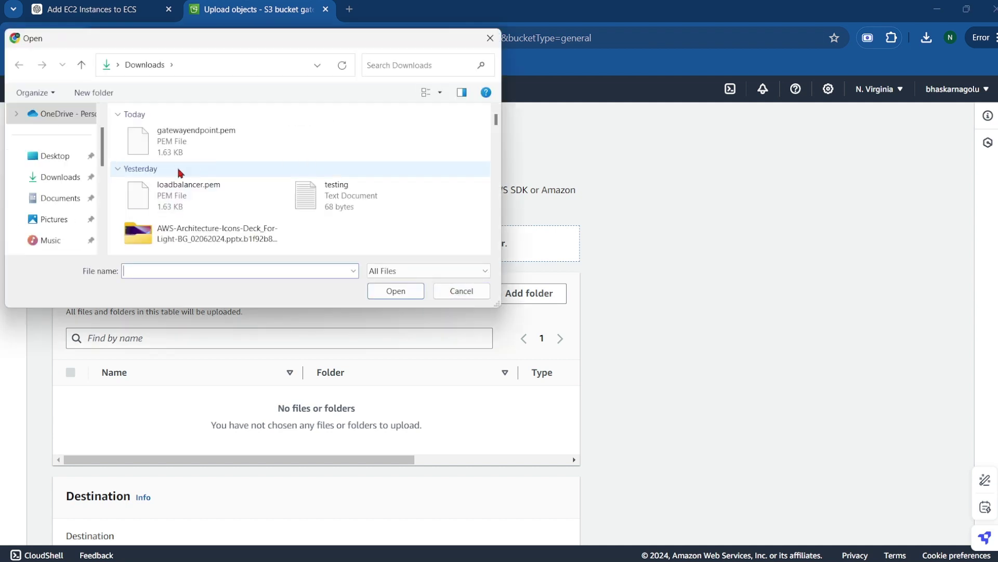
{"action": "left_click", "coordinate": [347, 201]}
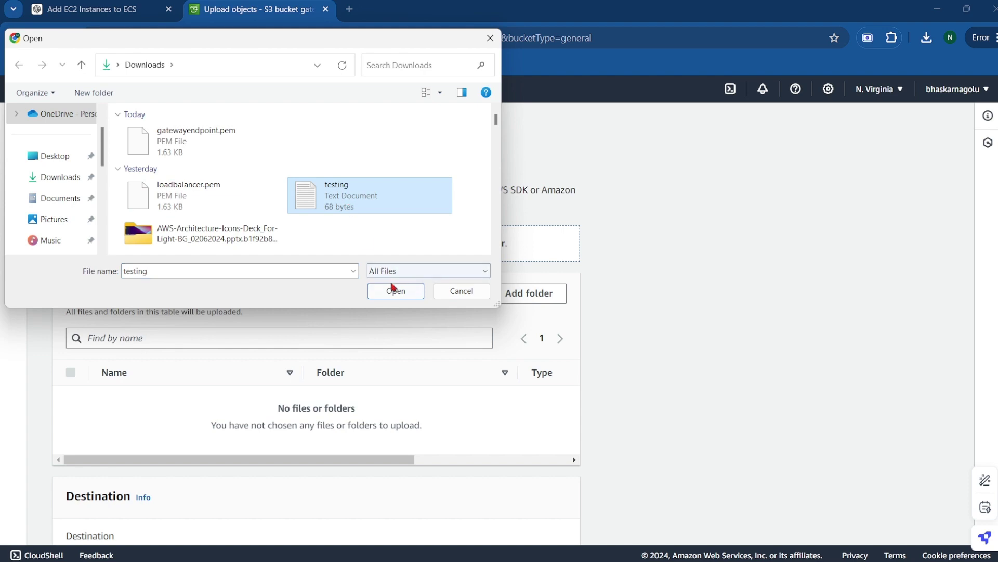
{"action": "left_click", "coordinate": [394, 290]}
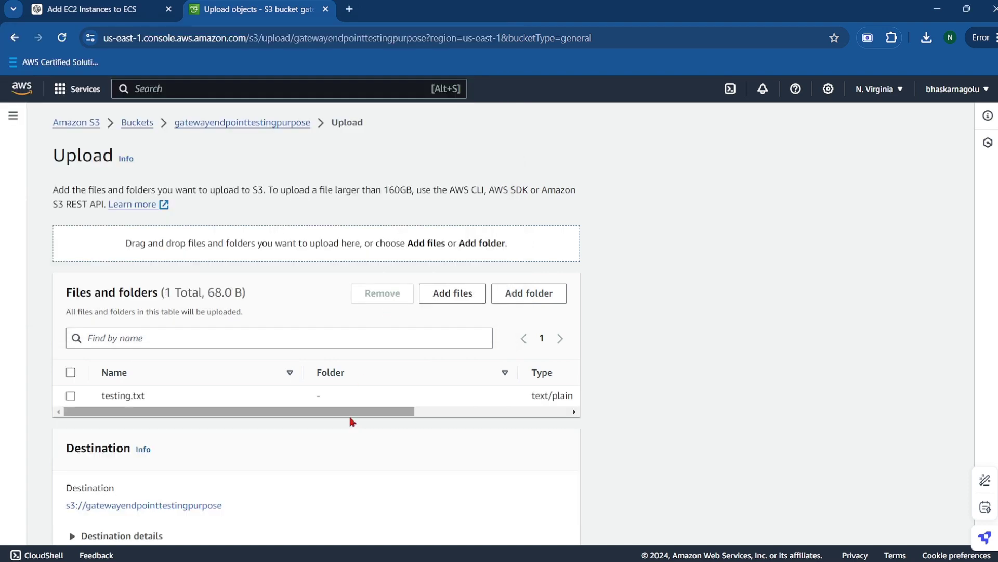
{"action": "scroll", "coordinate": [350, 420], "scroll_direction": "down", "scroll_amount": 3}
{"action": "left_click", "coordinate": [527, 527]}
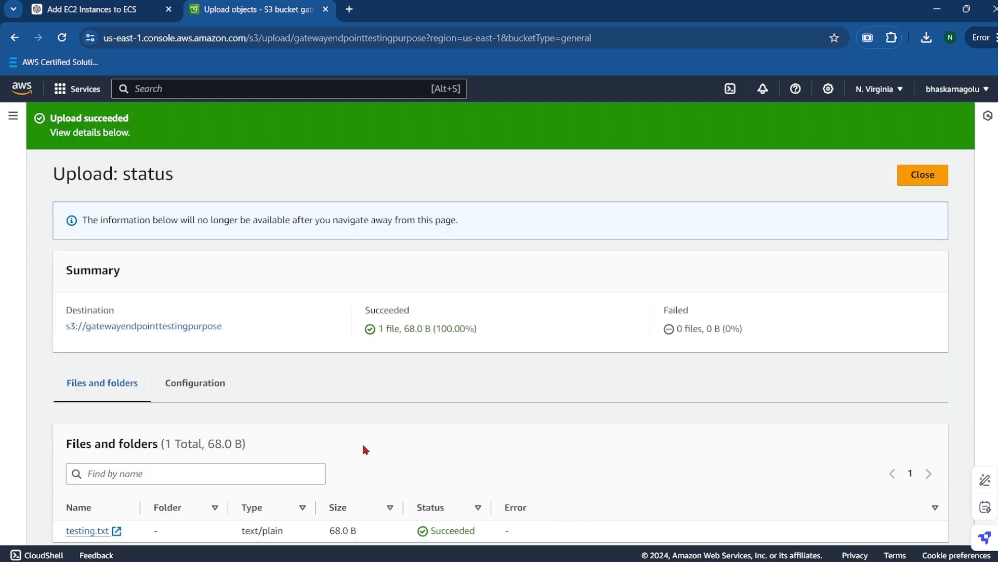
{"action": "left_click", "coordinate": [921, 171]}
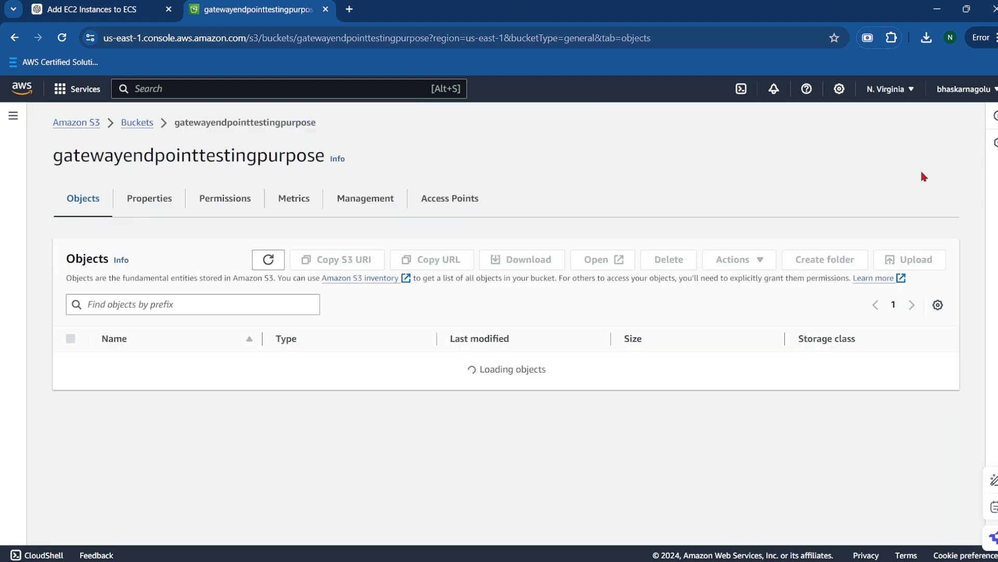
Step: View the contents of the uploaded testing.txt object in the browser and return to its details page
{"action": "left_click", "coordinate": [139, 371]}
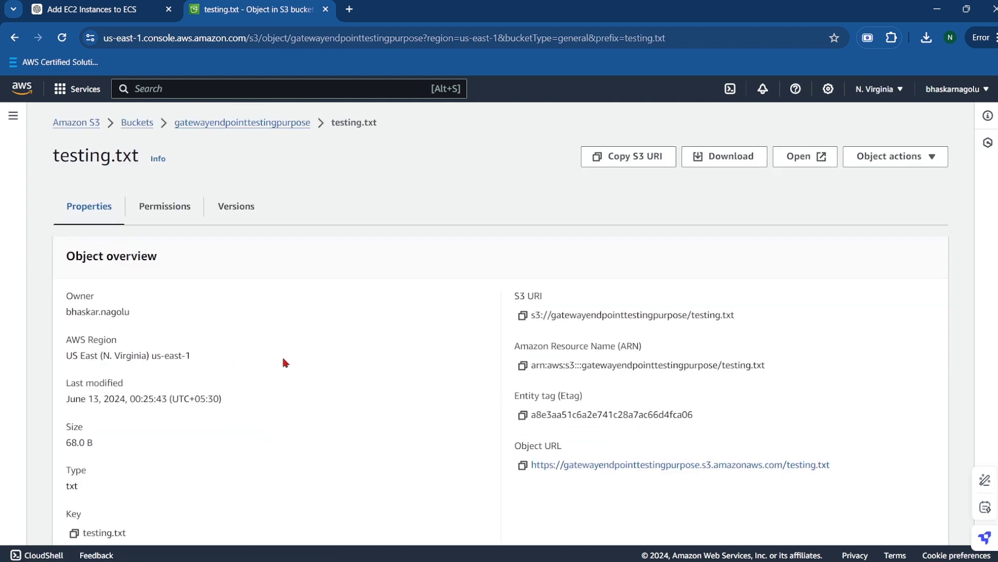
{"action": "left_click", "coordinate": [794, 166]}
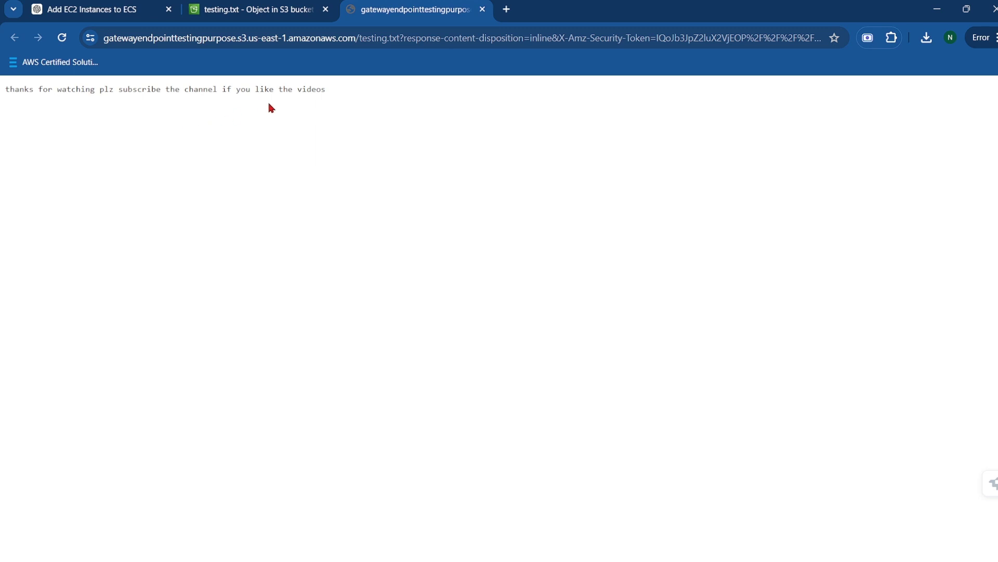
{"action": "left_click", "coordinate": [262, 15]}
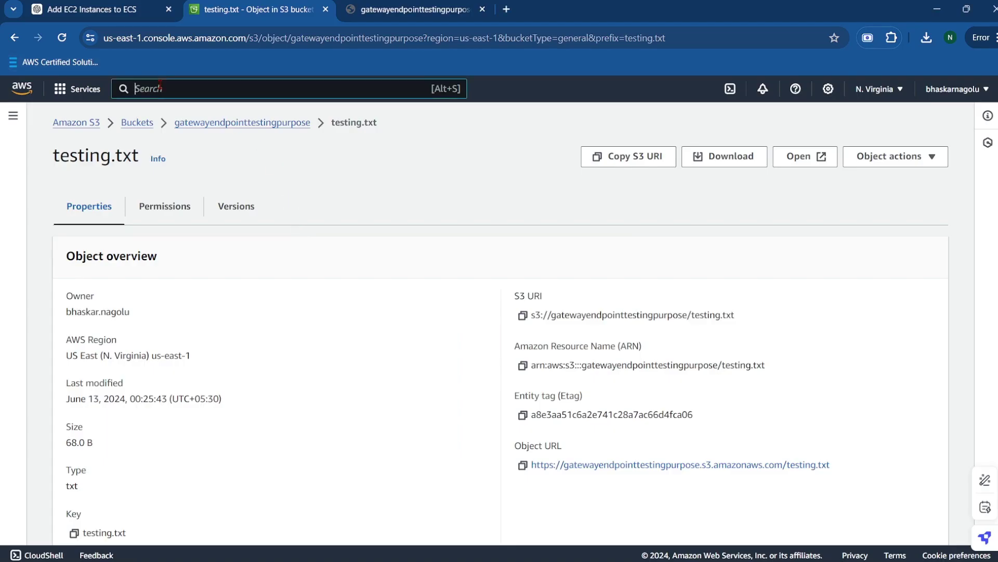
Step: Search the AWS services for ec2 and go to the list of running instances
{"action": "type", "text": "ec2"}
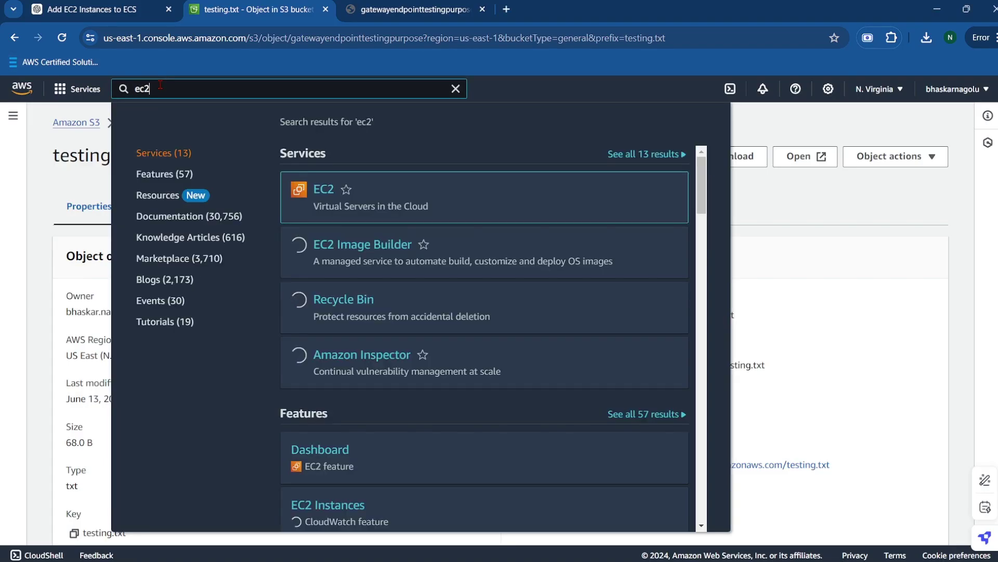
{"action": "left_click", "coordinate": [324, 190]}
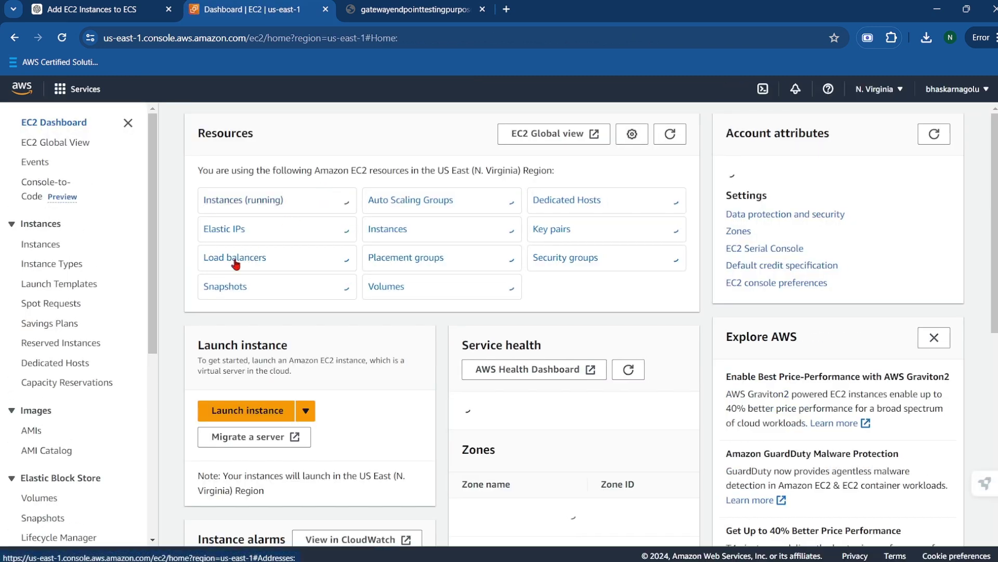
{"action": "left_click", "coordinate": [250, 202]}
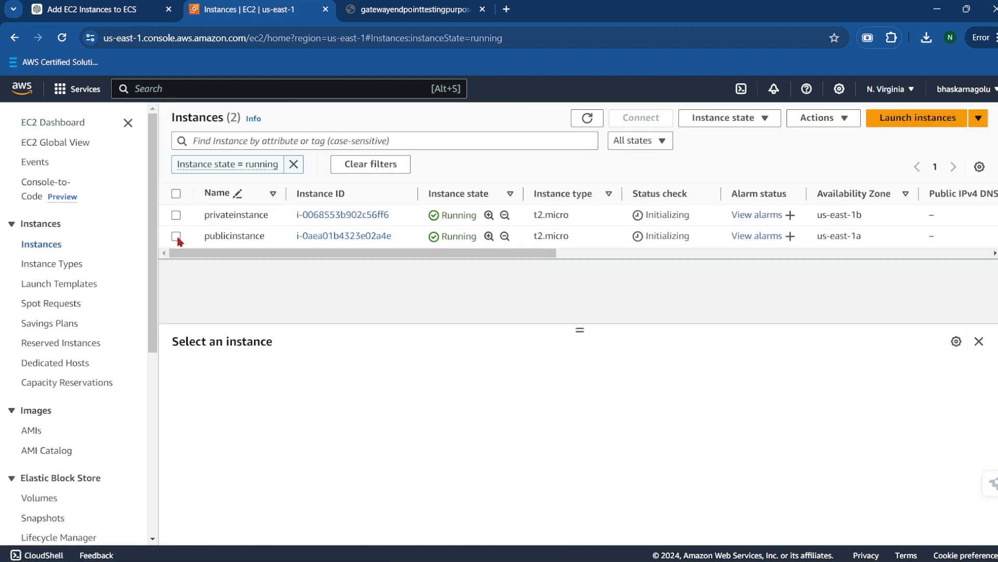
Step: Connect to publicinstance with EC2 Instance Connect using the ubuntu username
{"action": "left_click", "coordinate": [177, 236]}
{"action": "left_click", "coordinate": [656, 123]}
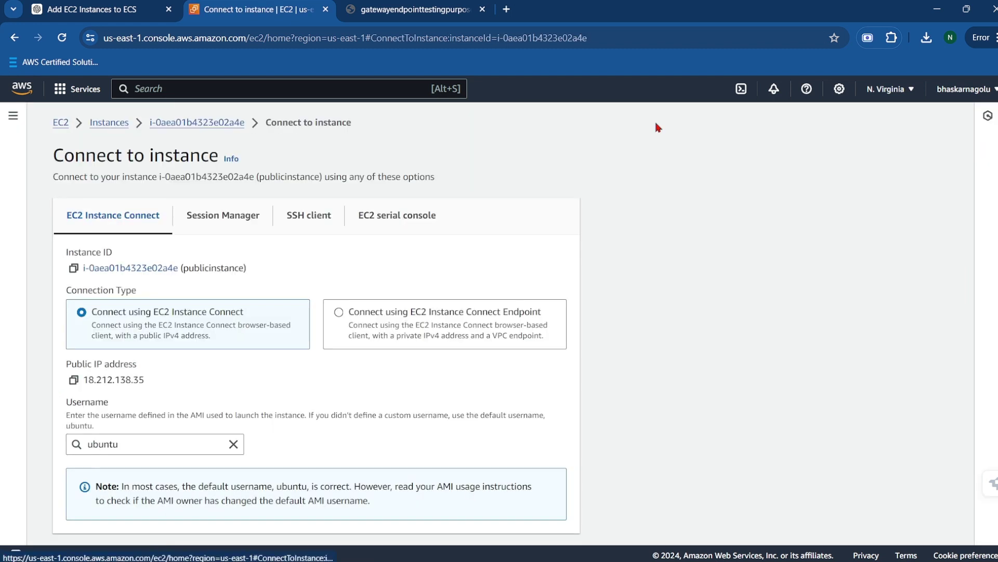
{"action": "scroll", "coordinate": [489, 235], "scroll_direction": "down", "scroll_amount": 1}
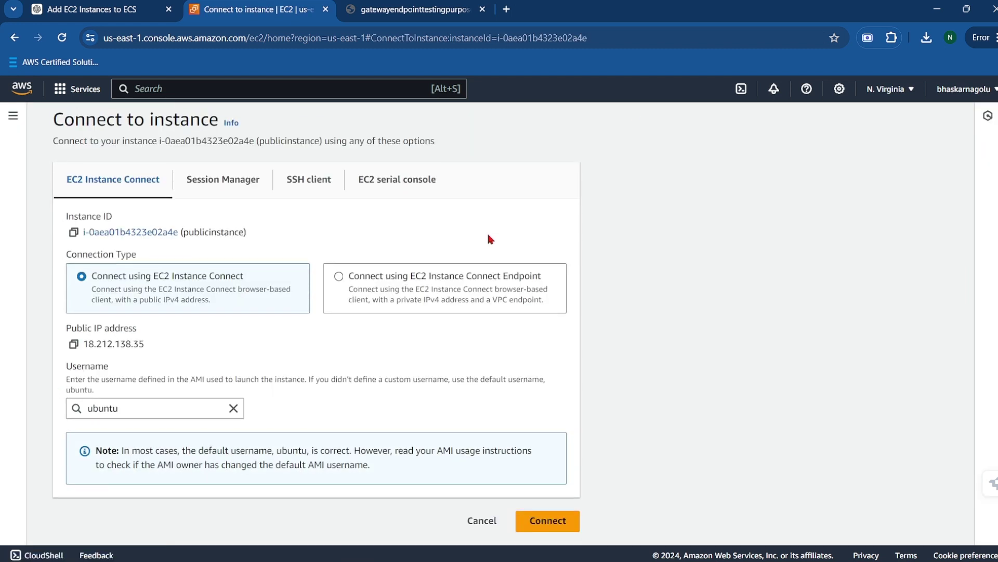
{"action": "left_click", "coordinate": [544, 522]}
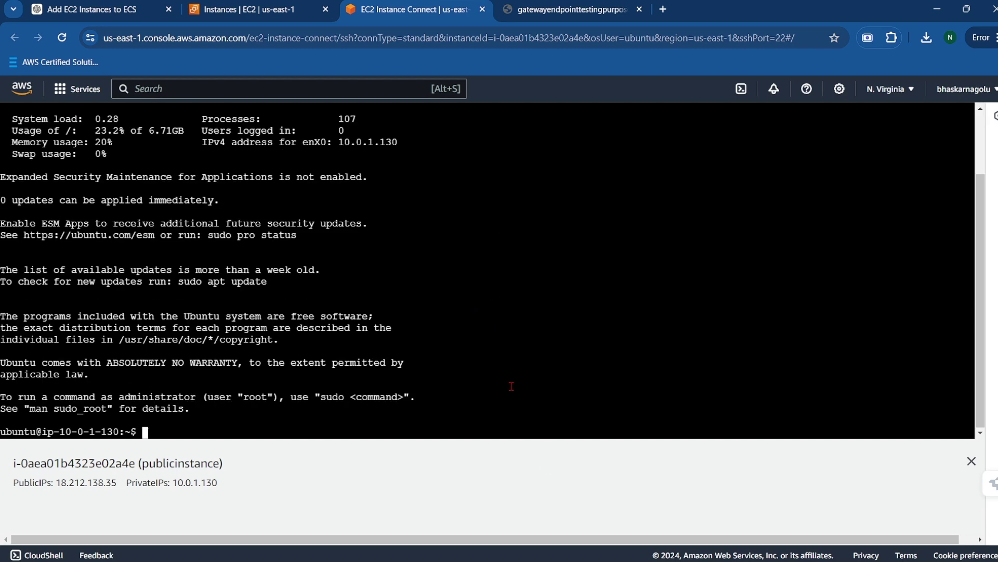
Step: Try to list the S3 buckets with aws s3 ls and refresh the package index with sudo apt update
{"action": "type", "text": "aws s3 ls"}
{"action": "key", "text": "Return"}
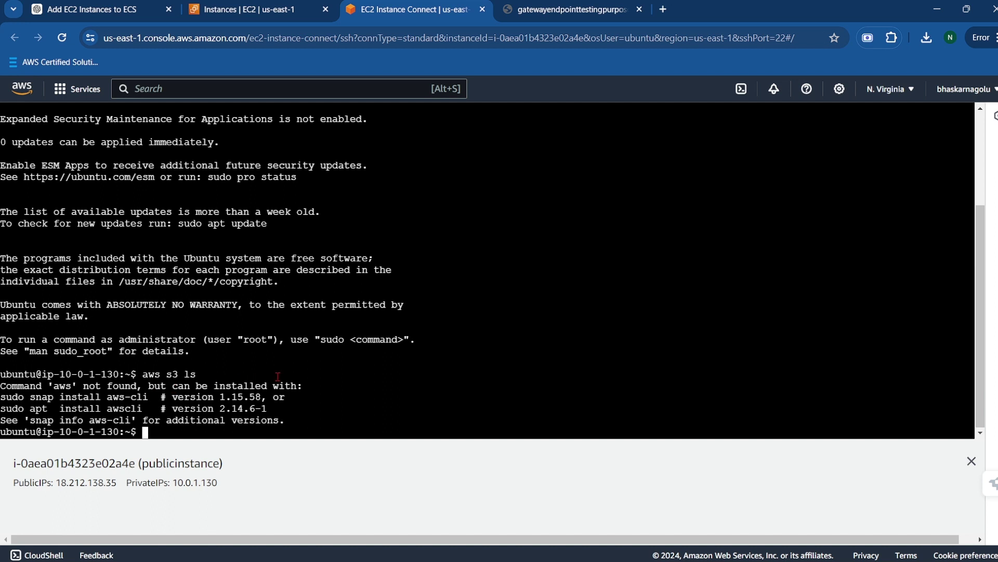
{"action": "type", "text": "sudo apt update"}
{"action": "key", "text": "Return"}
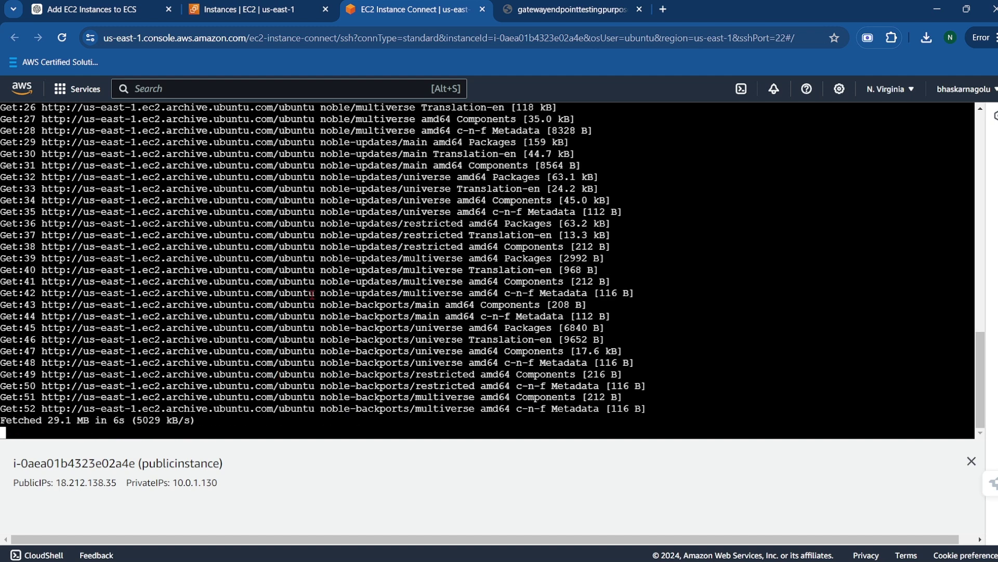
Step: Try to install the AWS CLI on the public instance with sudo apt install awscli
{"action": "scroll", "coordinate": [312, 294], "scroll_direction": "up", "scroll_amount": 15}
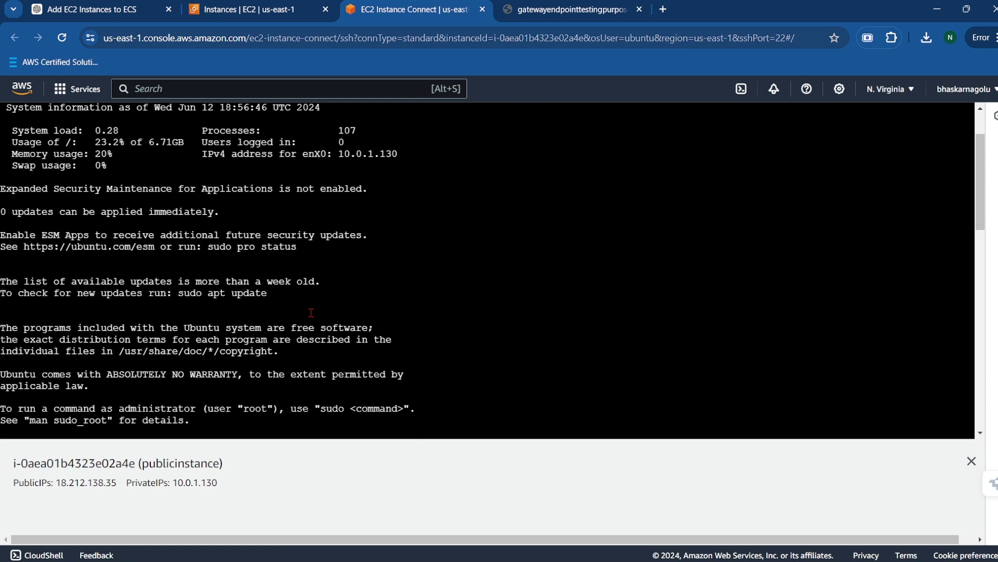
{"action": "scroll", "coordinate": [311, 312], "scroll_direction": "down", "scroll_amount": 5}
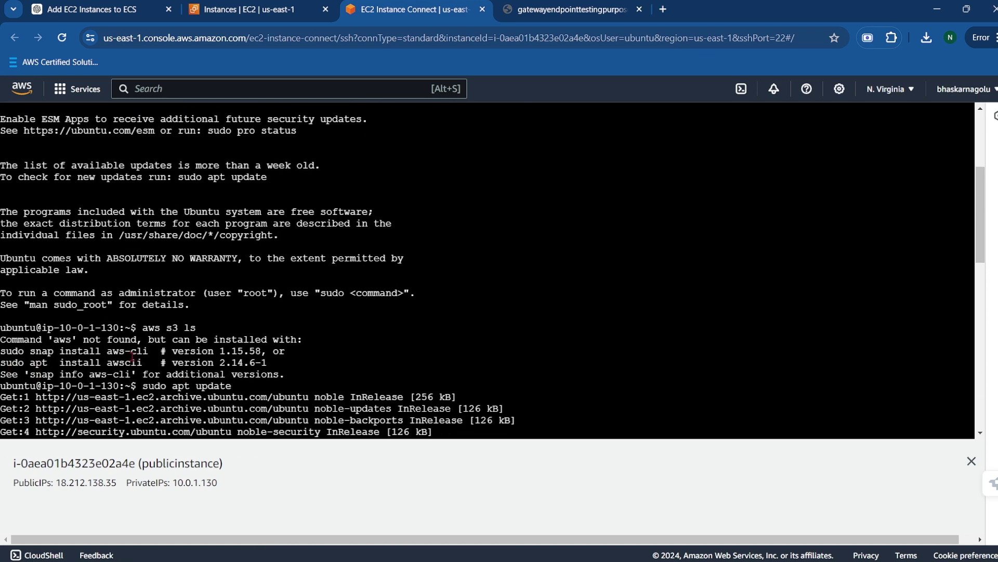
{"action": "scroll", "coordinate": [133, 356], "scroll_direction": "down", "scroll_amount": 15}
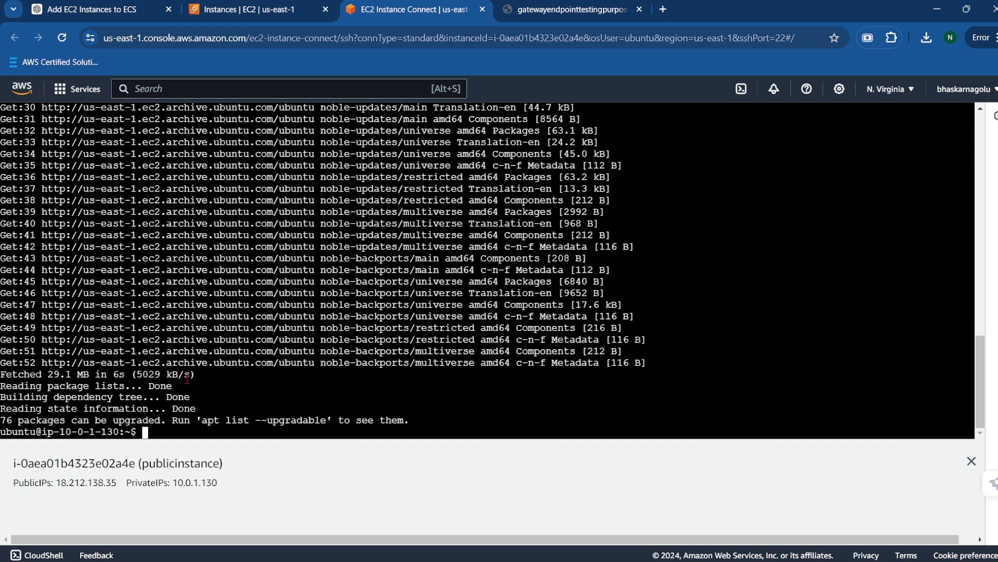
{"action": "type", "text": "sudo apt install awsc"}
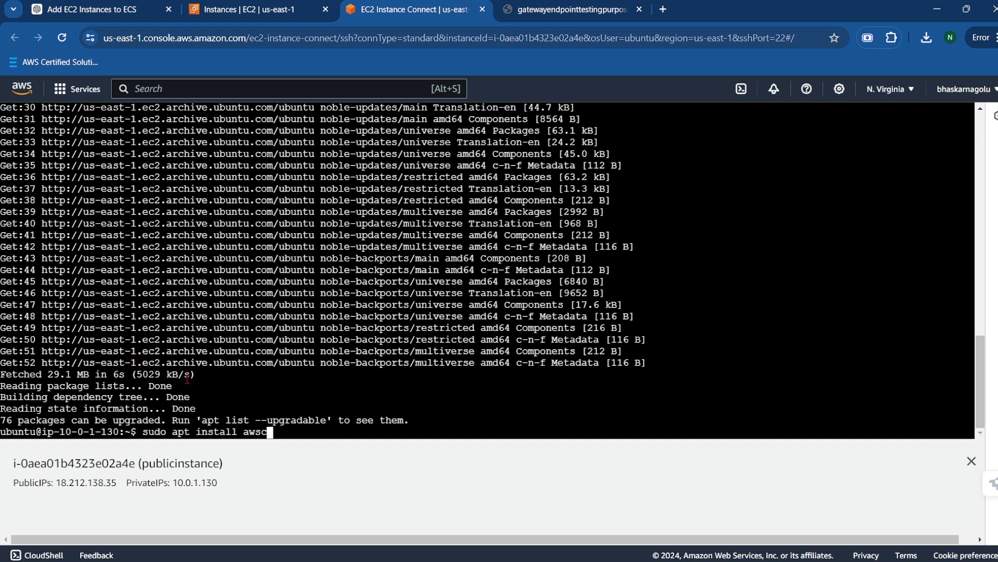
{"action": "type", "text": "li"}
{"action": "key", "text": "Return"}
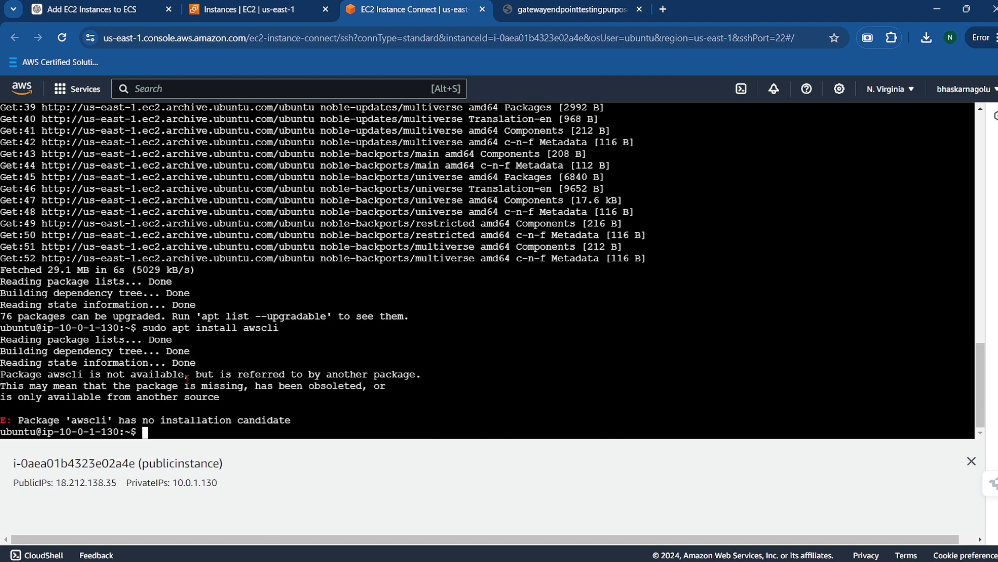
Step: Retry the AWS CLI installation with the package name changed to aws-cli
{"action": "key", "text": "Up"}
{"action": "key", "text": "Left"}
{"action": "key", "text": "Left"}
{"action": "key", "text": "Left"}
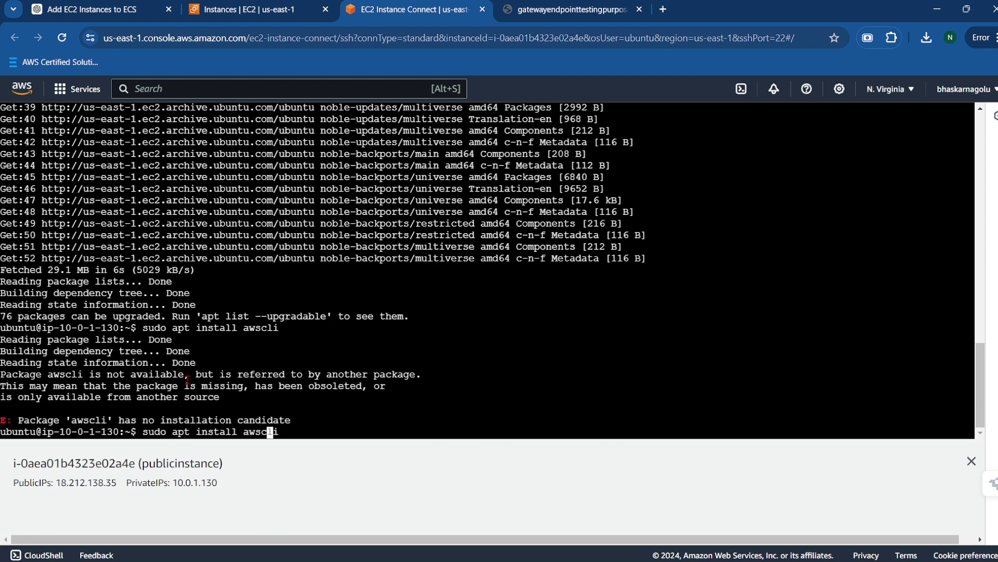
{"action": "type", "text": "-"}
{"action": "key", "text": "Return"}
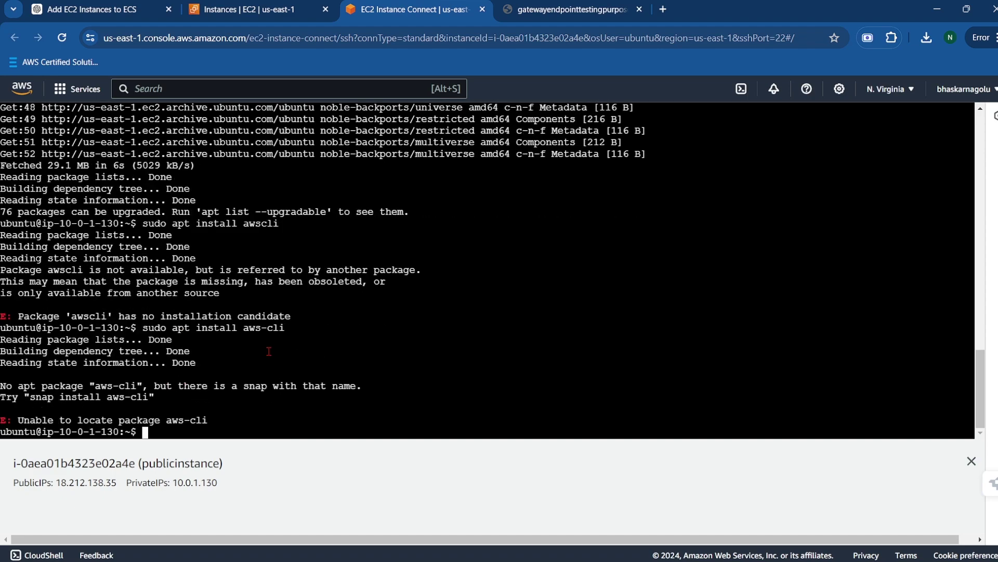
{"action": "scroll", "coordinate": [269, 351], "scroll_direction": "up", "scroll_amount": 5}
{"action": "scroll", "coordinate": [269, 351], "scroll_direction": "down", "scroll_amount": 5}
{"action": "scroll", "coordinate": [268, 351], "scroll_direction": "up", "scroll_amount": 15}
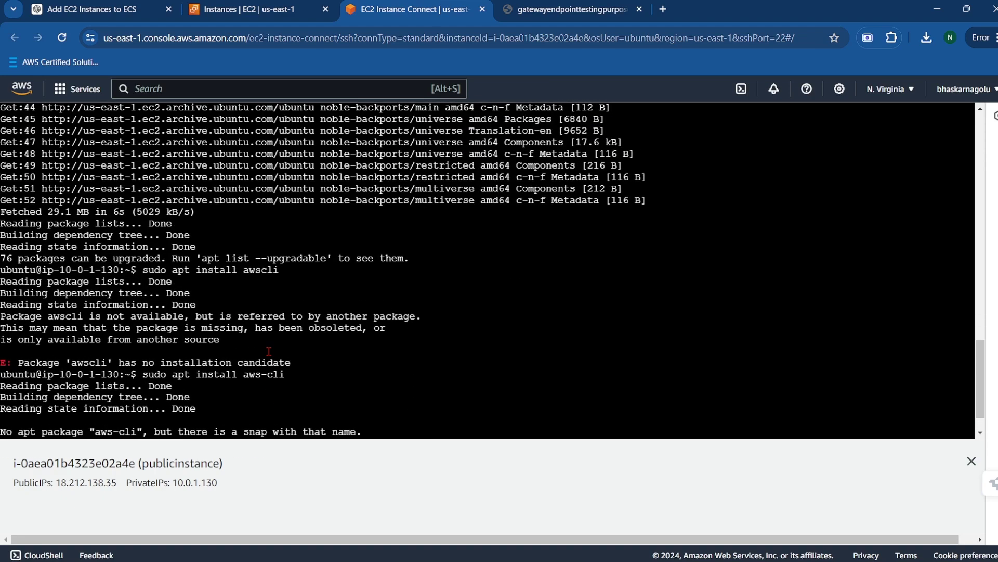
{"action": "scroll", "coordinate": [268, 351], "scroll_direction": "down", "scroll_amount": 15}
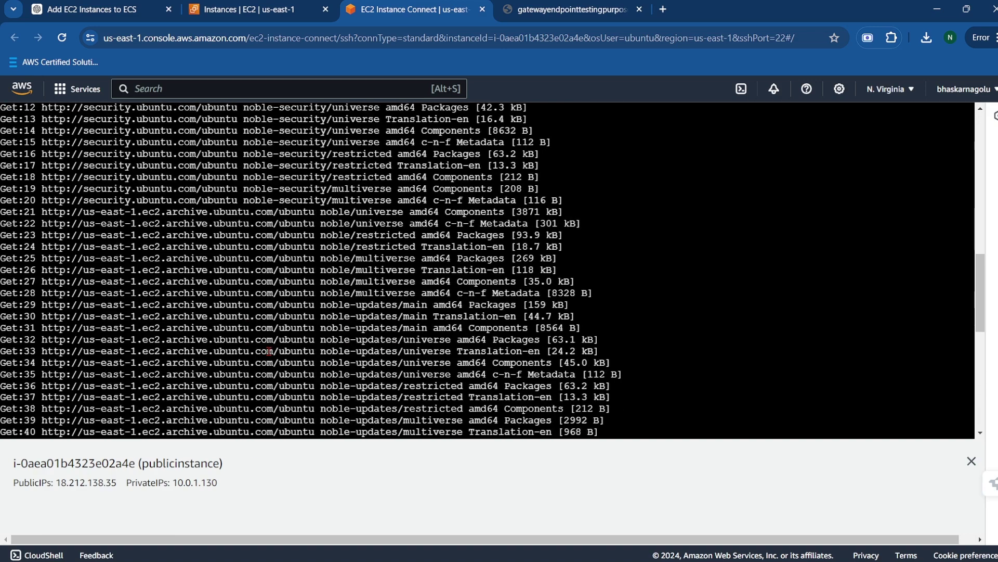
Step: Search the web in a new browser tab for "awscli install for ubuntu"
{"action": "left_click", "coordinate": [663, 9]}
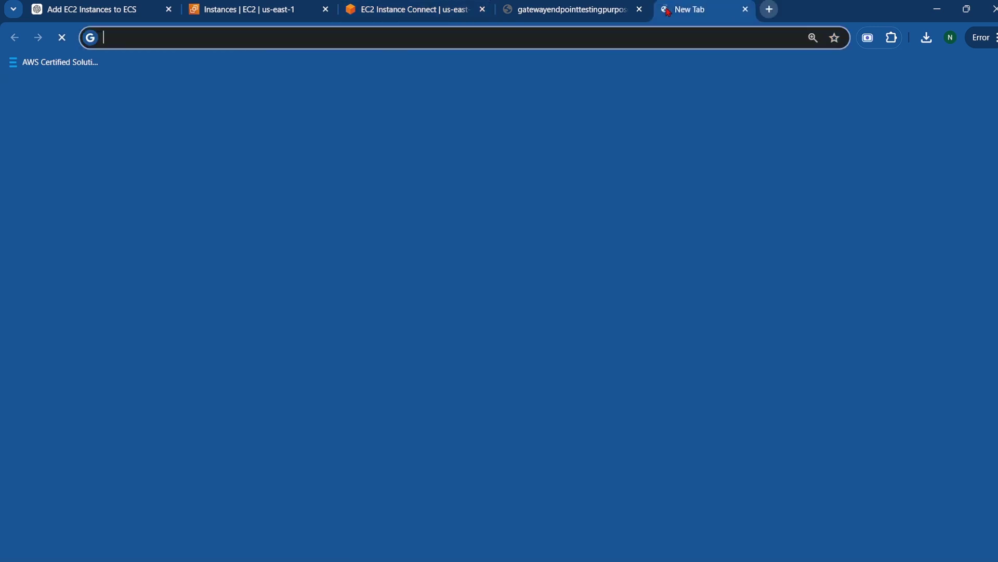
{"action": "type", "text": "awscli"}
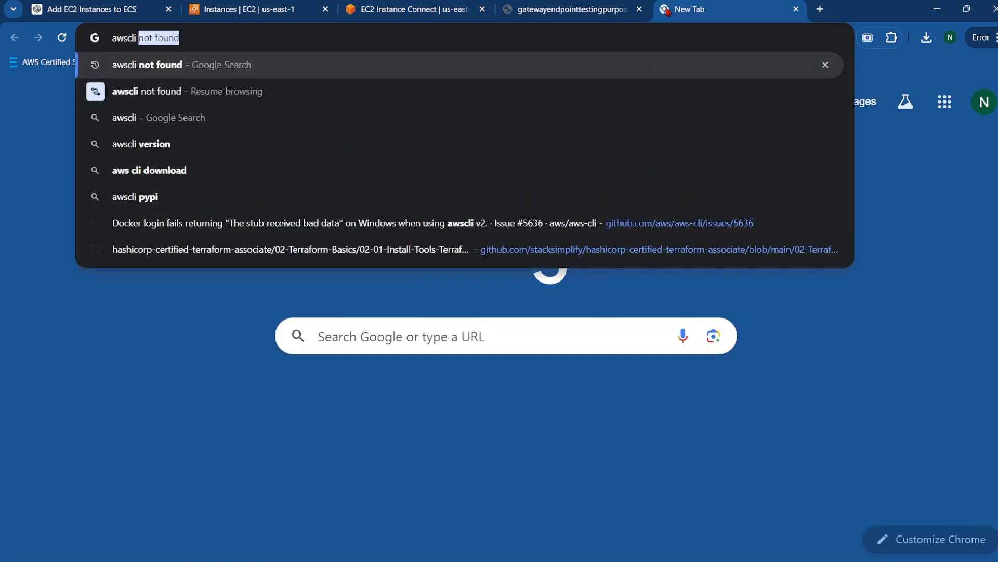
{"action": "type", "text": " insatll"}
{"action": "key", "text": "BackSpace"}
{"action": "key", "text": "BackSpace"}
{"action": "key", "text": "BackSpace"}
{"action": "key", "text": "BackSpace"}
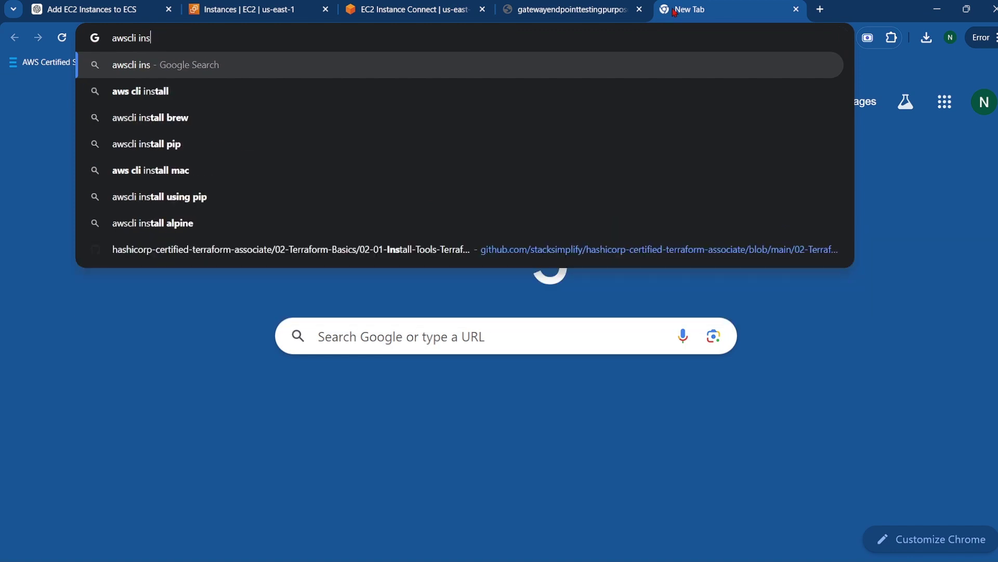
{"action": "type", "text": "tall for ubuntu"}
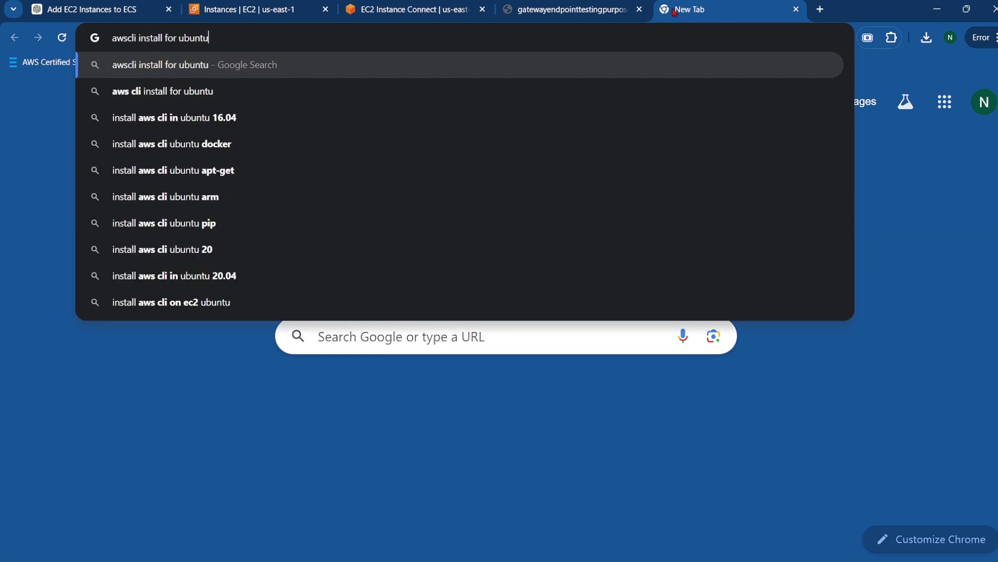
{"action": "key", "text": "Return"}
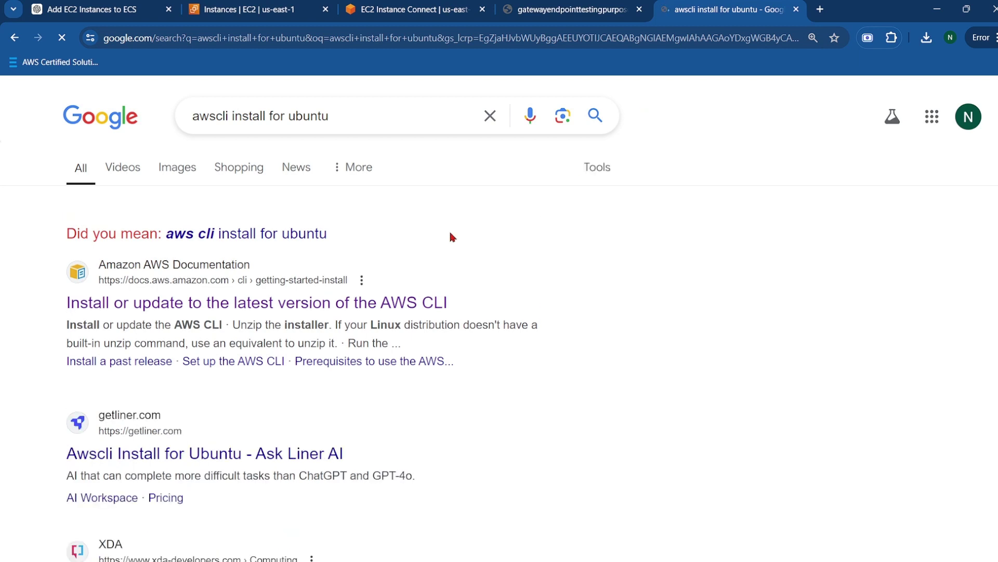
Step: Open the AWS documentation page on installing the latest AWS CLI and expand the Linux x86 install commands
{"action": "left_click", "coordinate": [265, 304]}
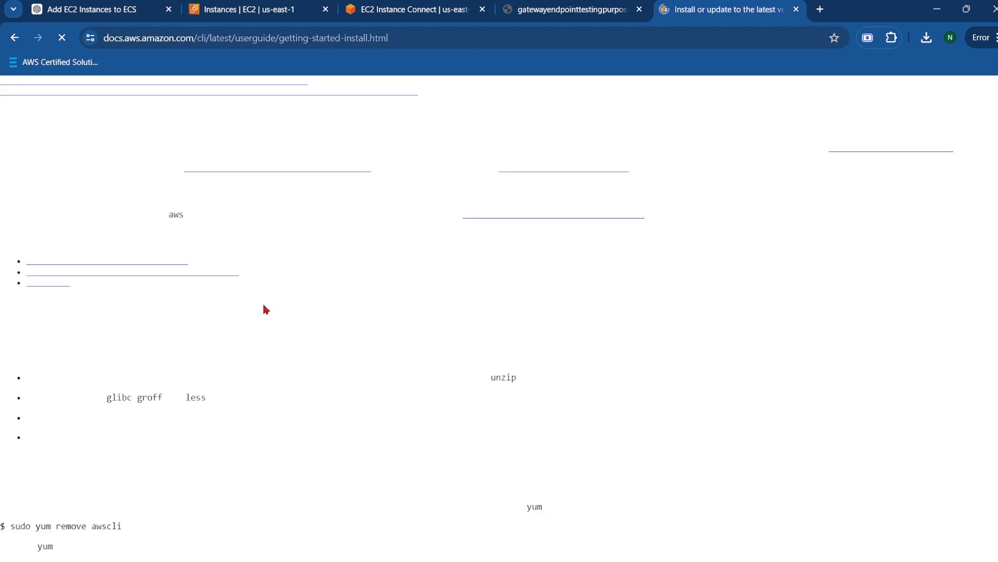
{"action": "scroll", "coordinate": [465, 359], "scroll_direction": "down", "scroll_amount": 7}
{"action": "scroll", "coordinate": [464, 359], "scroll_direction": "down", "scroll_amount": 2}
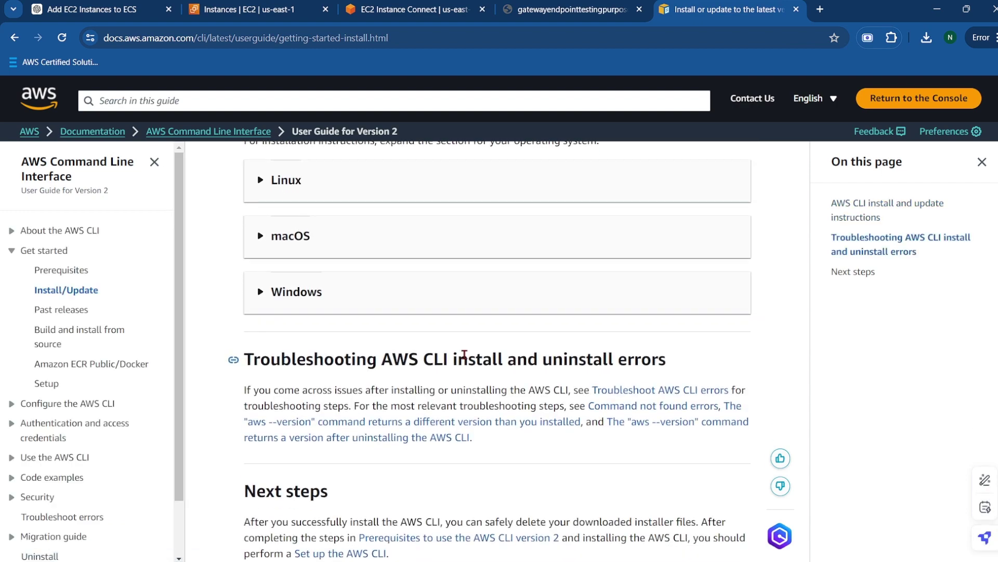
{"action": "left_click", "coordinate": [261, 181]}
{"action": "scroll", "coordinate": [403, 294], "scroll_direction": "down", "scroll_amount": 10}
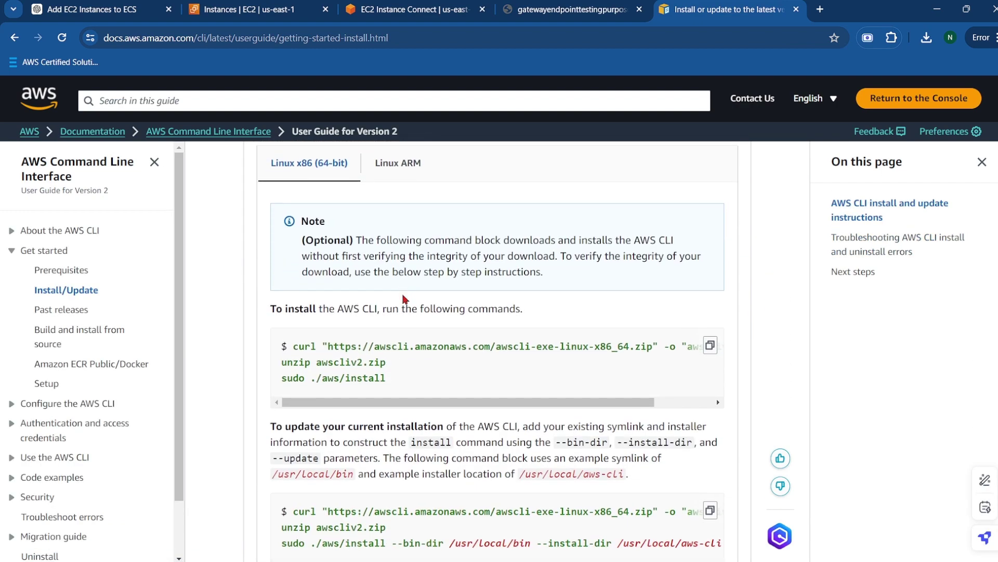
Step: Copy the documented Linux x86 AWS CLI install commands and run them in the public instance's terminal session
{"action": "scroll", "coordinate": [331, 255], "scroll_direction": "down", "scroll_amount": 2}
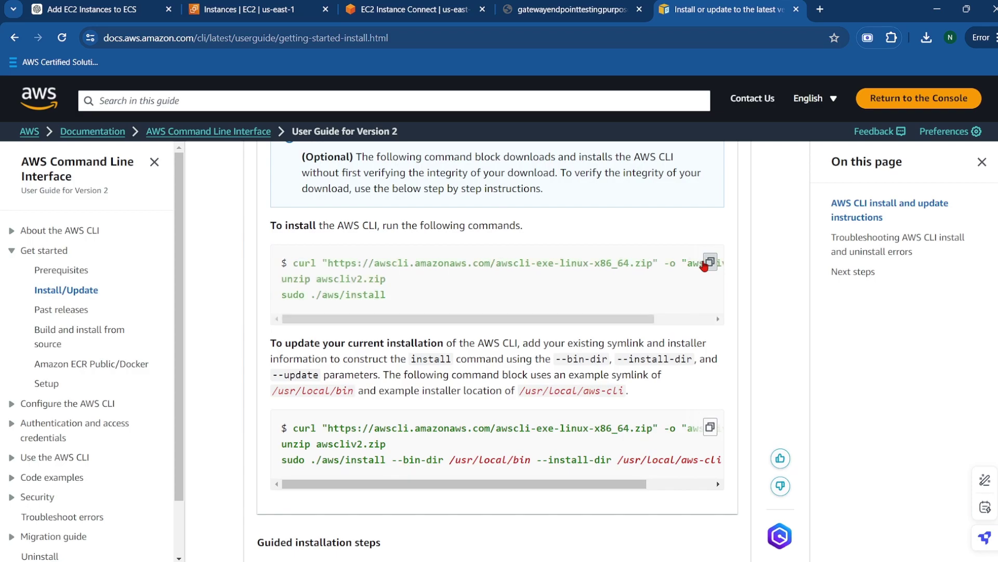
{"action": "key", "text": "alt+Tab"}
{"action": "key", "text": "alt+Tab"}
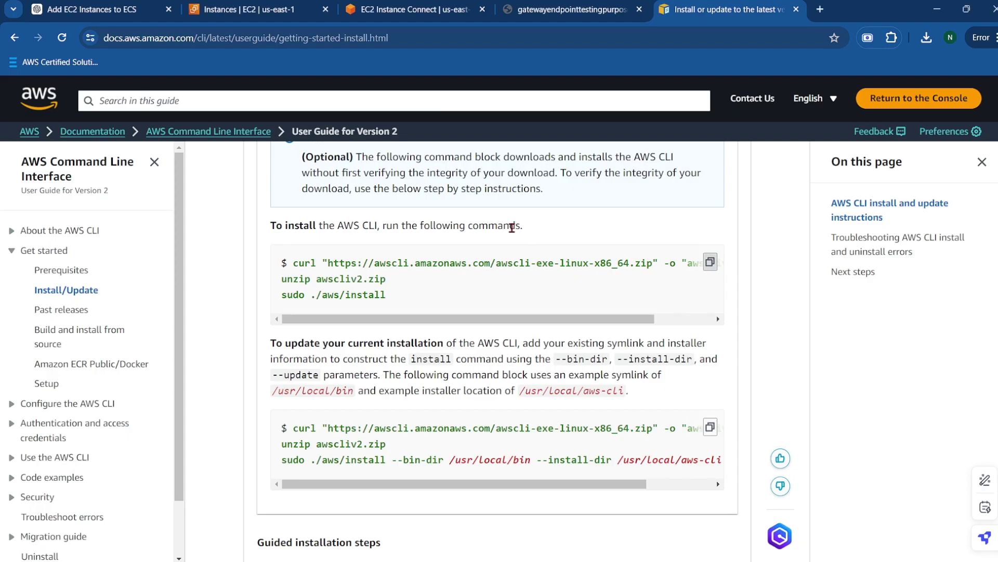
{"action": "left_click", "coordinate": [400, 14]}
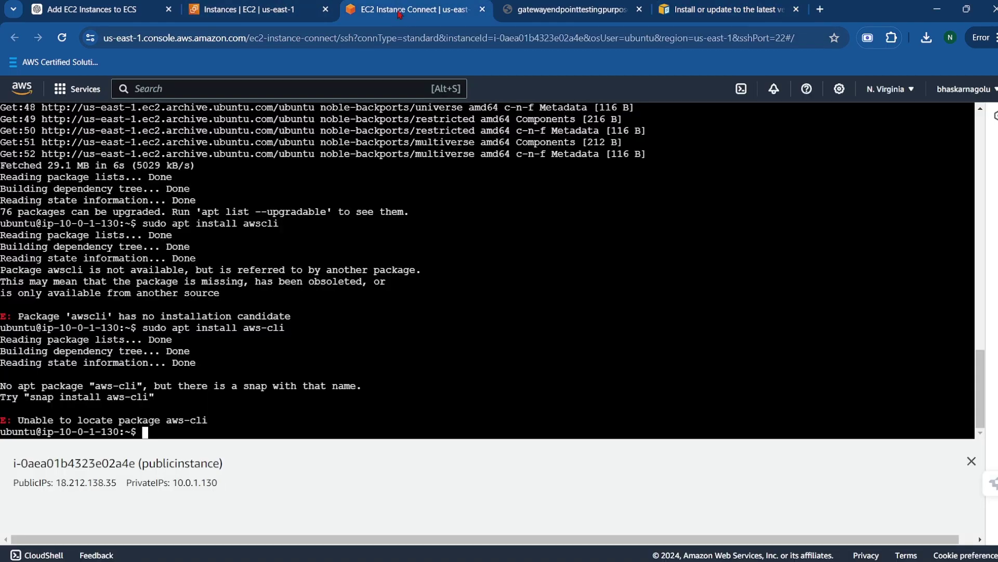
{"action": "right_click", "coordinate": [423, 277]}
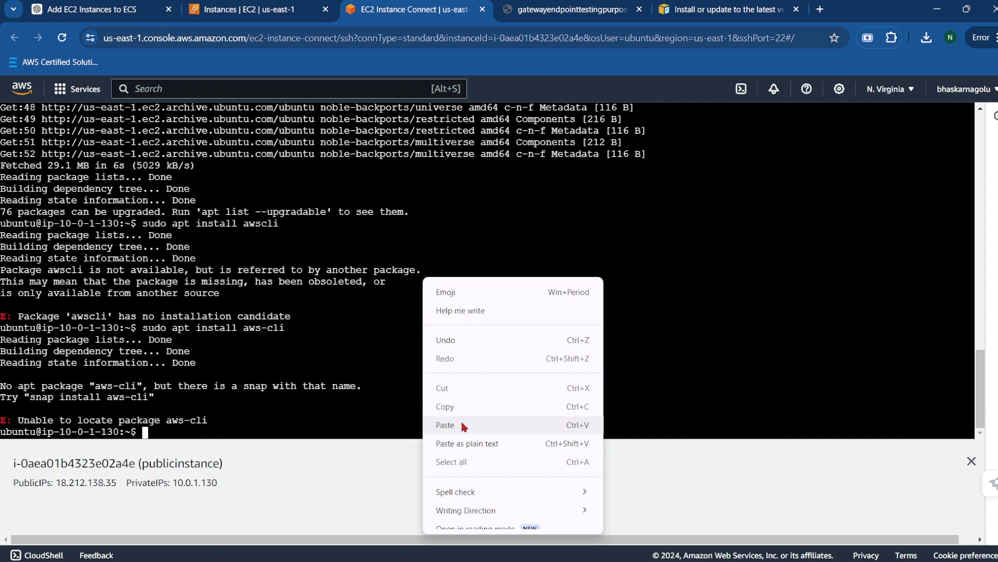
{"action": "left_click", "coordinate": [445, 424]}
{"action": "key", "text": "Return"}
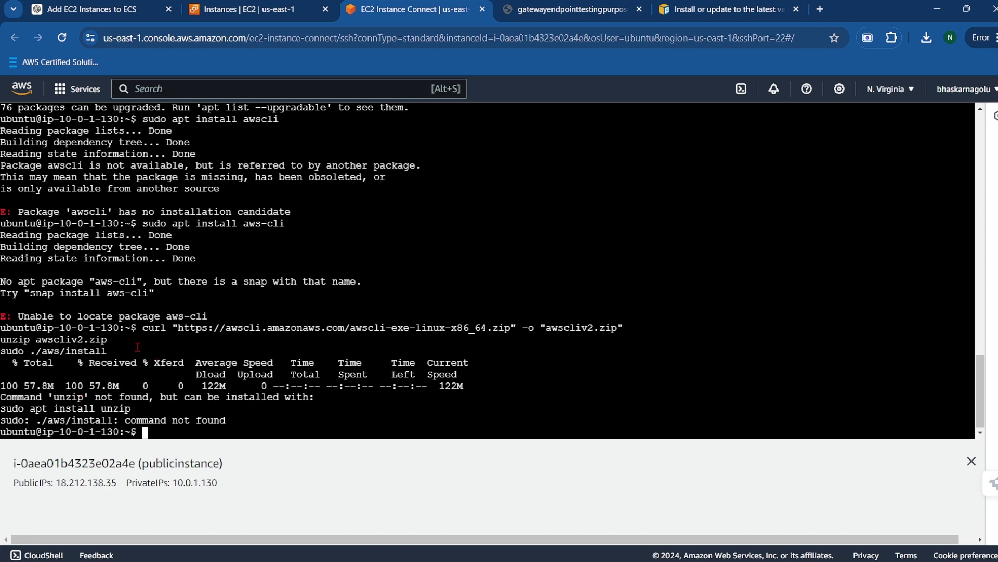
Step: List the files in the home directory and install the unzip package with sudo apt install unzip
{"action": "type", "text": "ls"}
{"action": "key", "text": "Return"}
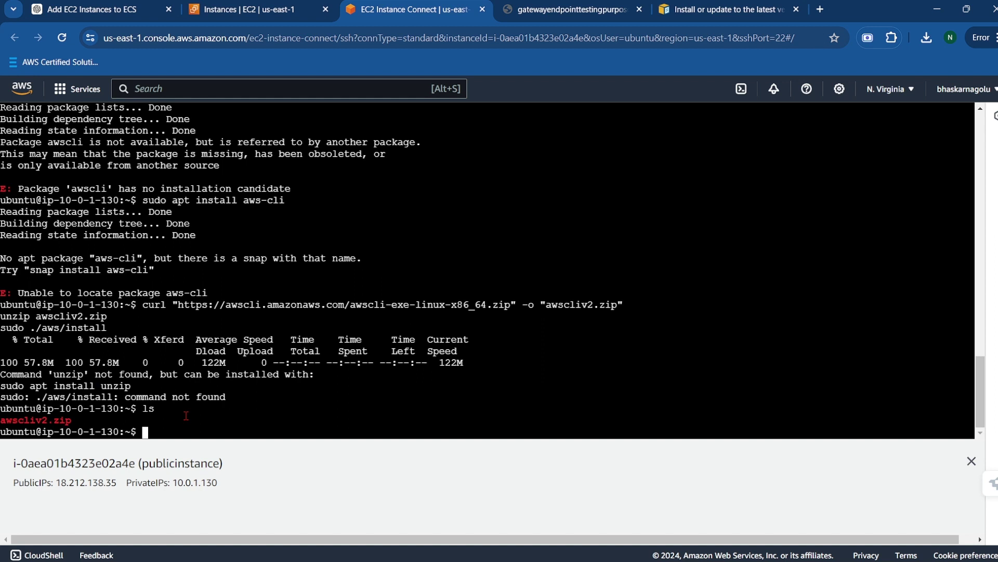
{"action": "type", "text": "sudo apt in"}
{"action": "type", "text": "stall un"}
{"action": "type", "text": "c"}
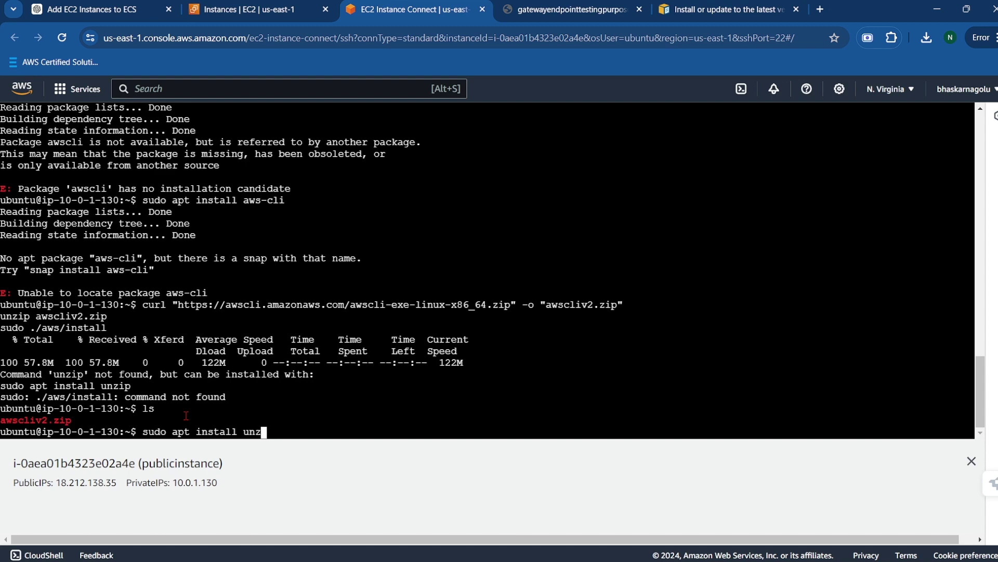
{"action": "type", "text": "ip"}
{"action": "key", "text": "Return"}
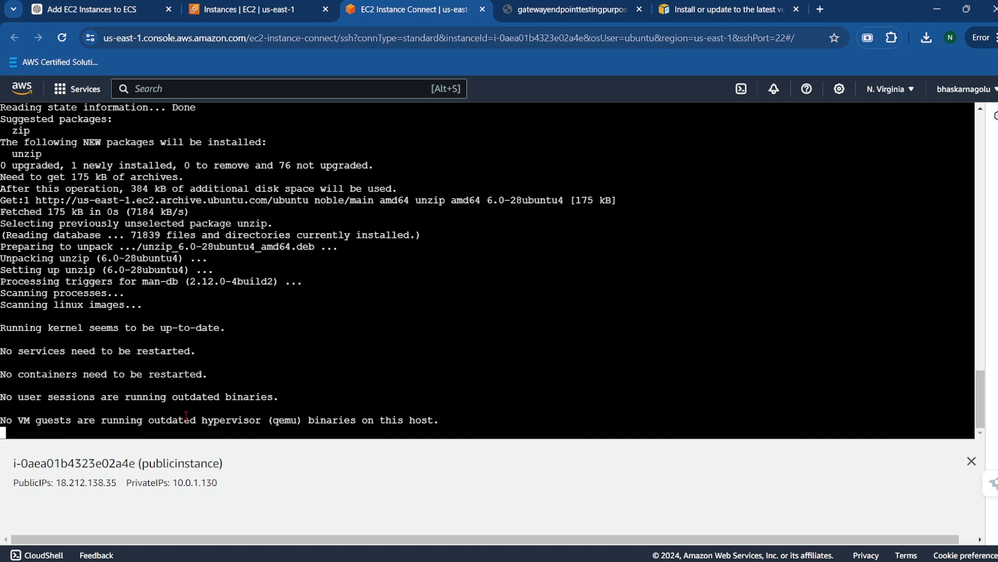
Step: Try to run the AWS CLI installer with sudo ./aws/install and list the directory's files again
{"action": "key", "text": "Up"}
{"action": "key", "text": "Down"}
{"action": "type", "text": "ls"}
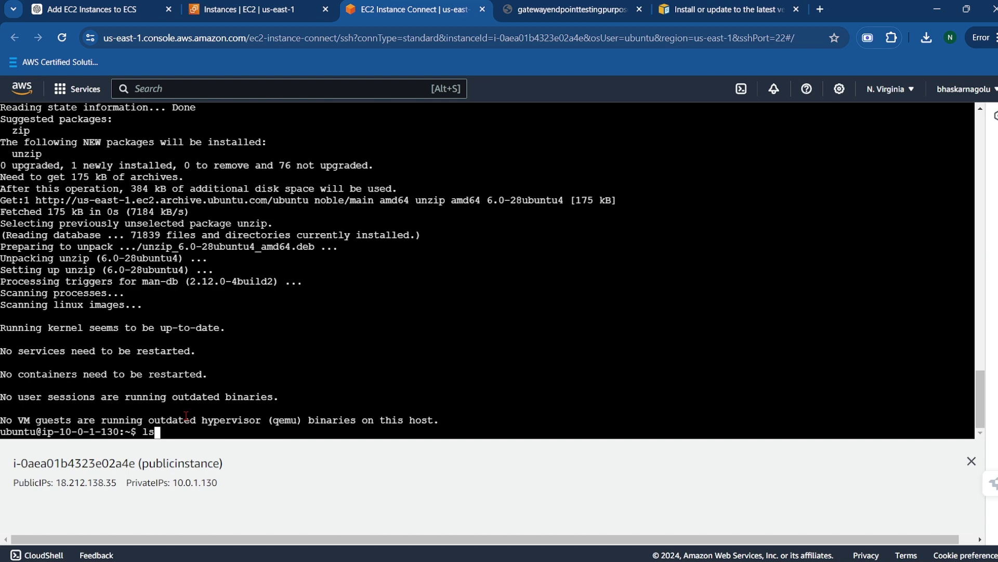
{"action": "key", "text": "BackSpace"}
{"action": "key", "text": "BackSpace"}
{"action": "type", "text": "sudo ./aws/install"}
{"action": "key", "text": "Up"}
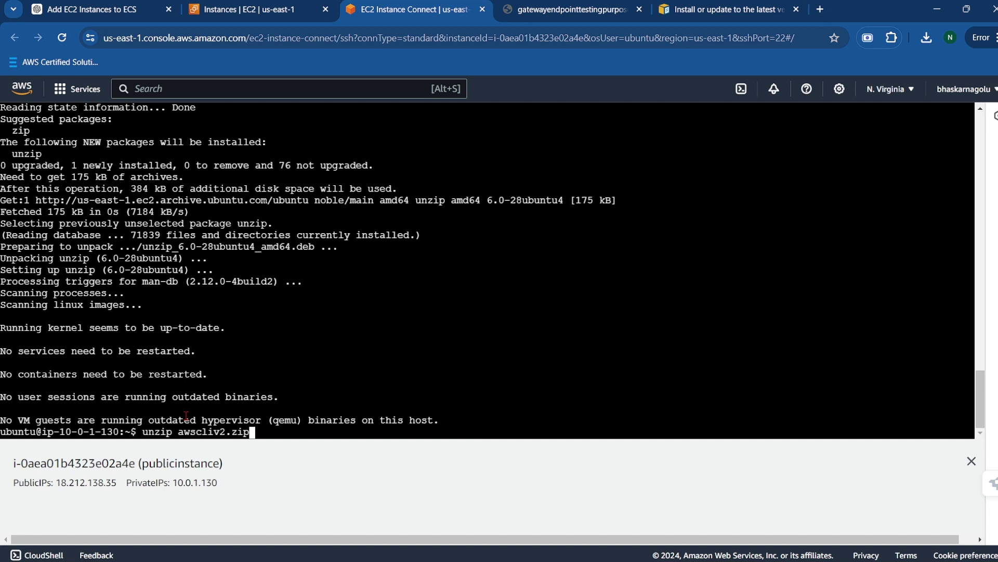
{"action": "key", "text": "Down"}
{"action": "key", "text": "Return"}
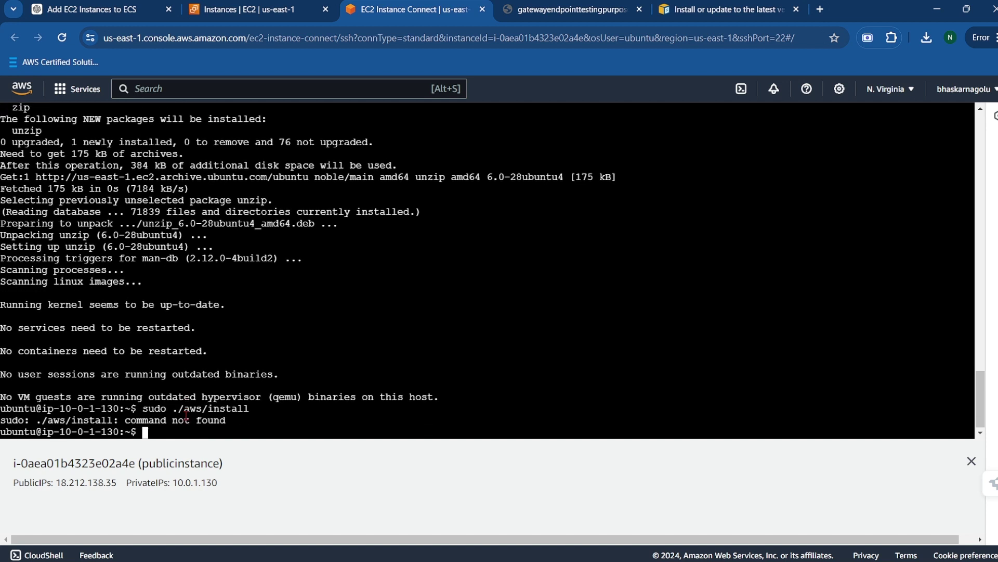
{"action": "type", "text": "ls"}
{"action": "key", "text": "Return"}
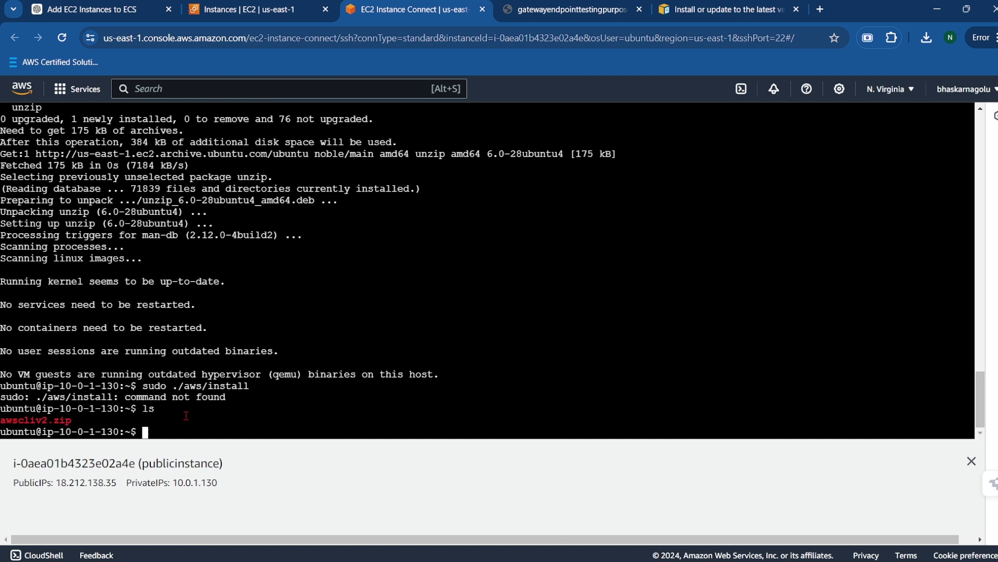
Step: Extract the downloaded AWS CLI archive with unzip awscliv2.zip
{"action": "key", "text": "Up"}
{"action": "key", "text": "Up"}
{"action": "key", "text": "Up"}
{"action": "key", "text": "Up"}
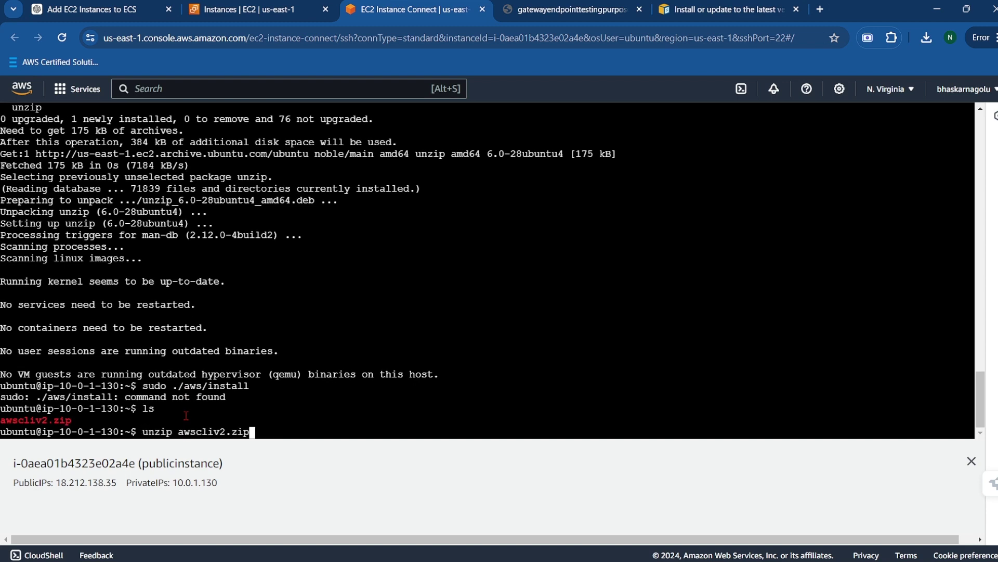
{"action": "key", "text": "Return"}
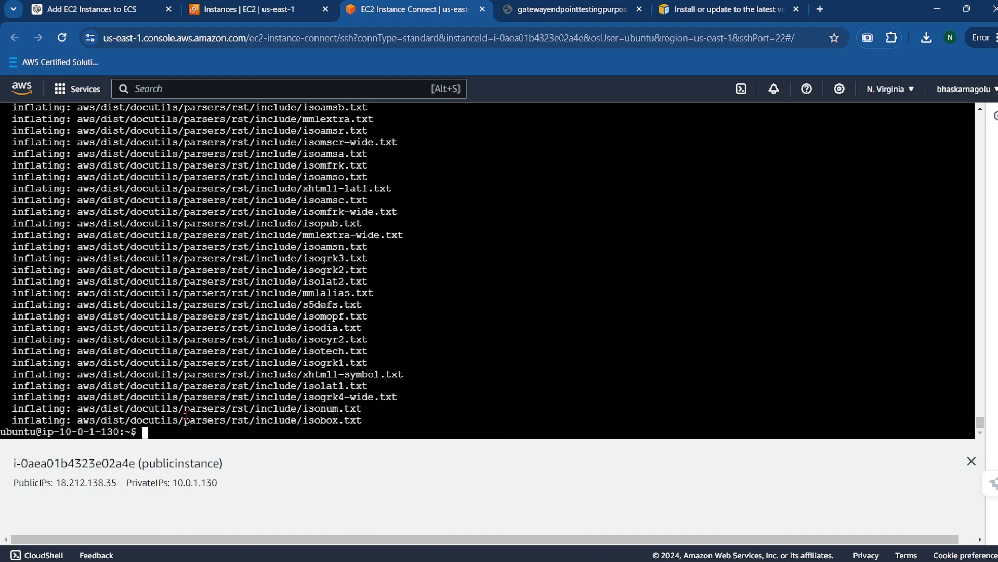
Step: Install the AWS CLI from the extracted files with sudo ./aws/install and check it with aws --version
{"action": "type", "text": "unzip awscliv2.zip"}
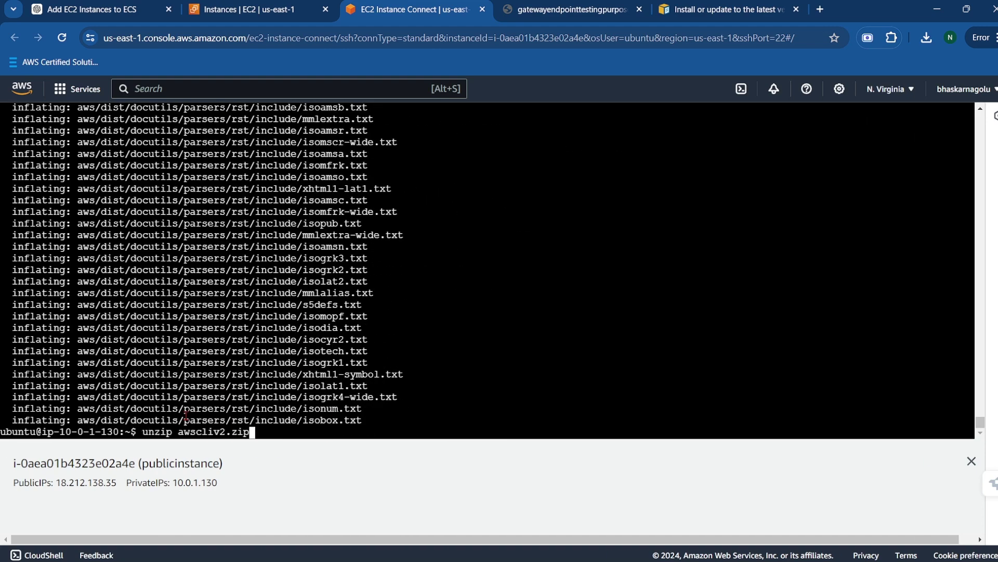
{"action": "key", "text": "Up"}
{"action": "key", "text": "Up"}
{"action": "key", "text": "Return"}
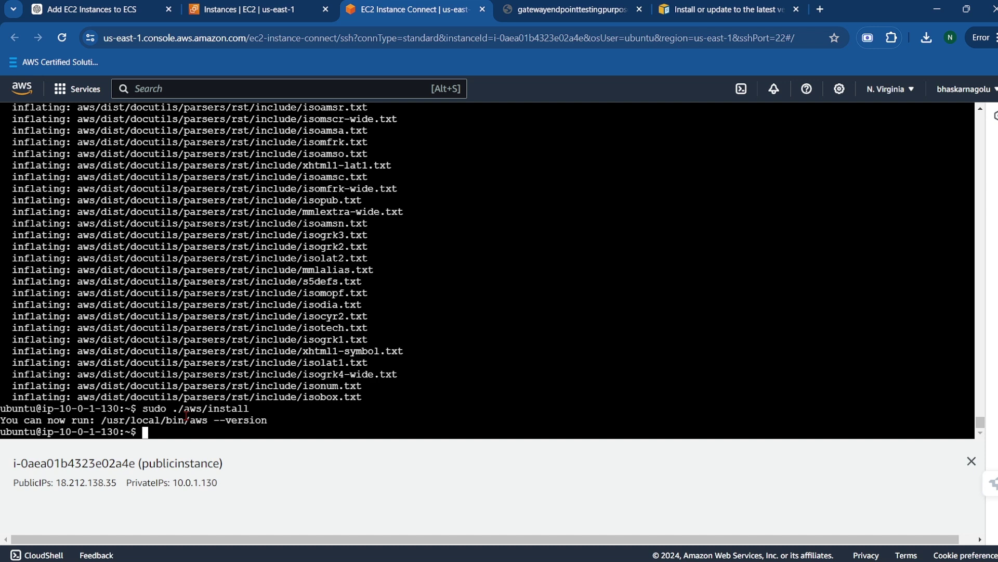
{"action": "type", "text": "aws --version"}
{"action": "key", "text": "Return"}
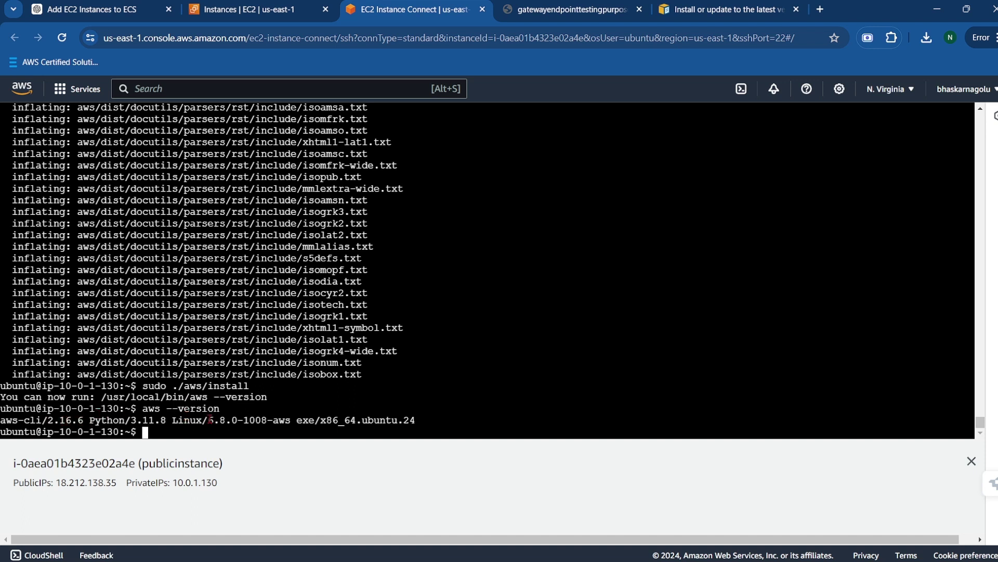
Step: Try to list the S3 buckets with aws s3 ls, and review the VPC architecture diagram
{"action": "type", "text": "aws s3 ls"}
{"action": "key", "text": "Return"}
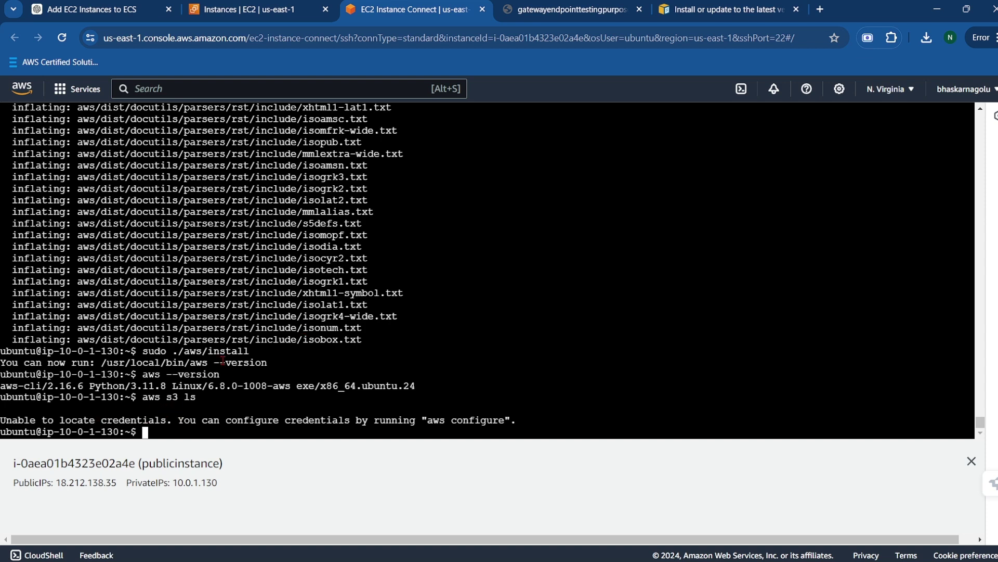
{"action": "key", "text": "alt+Tab"}
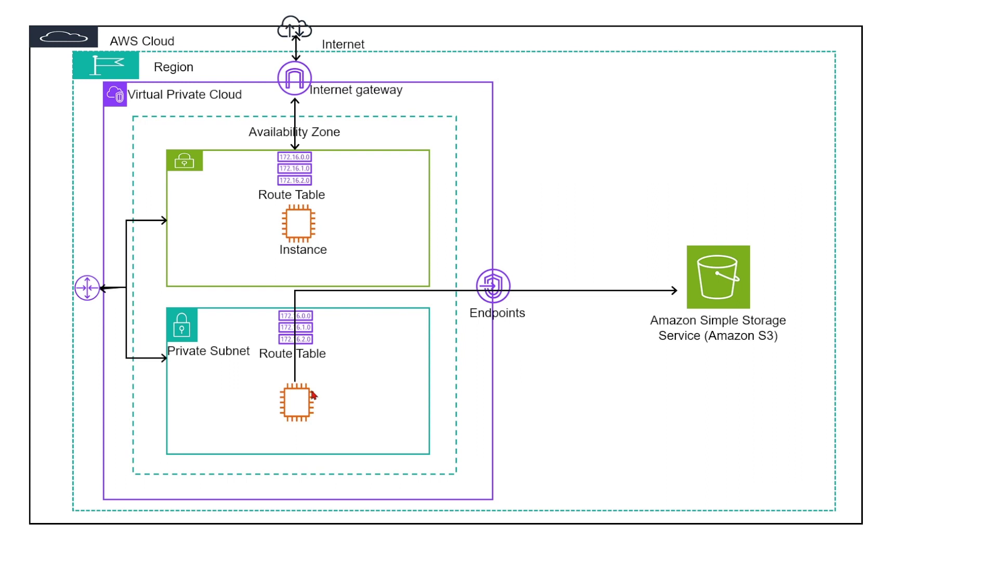
{"action": "key", "text": "alt+Tab"}
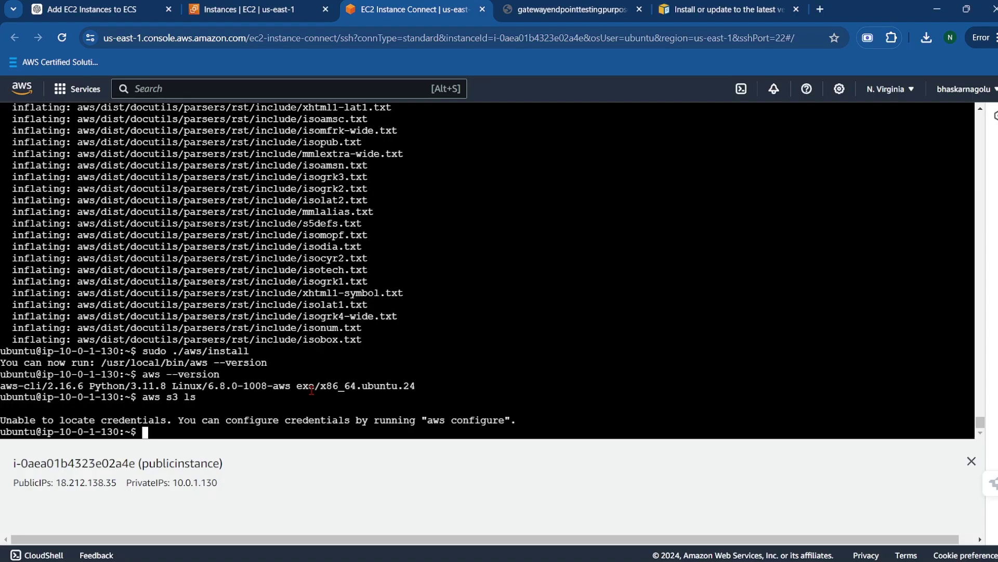
Step: Run aws configure and leave the AWS Access Key ID blank
{"action": "type", "text": "aws configure"}
{"action": "key", "text": "Return"}
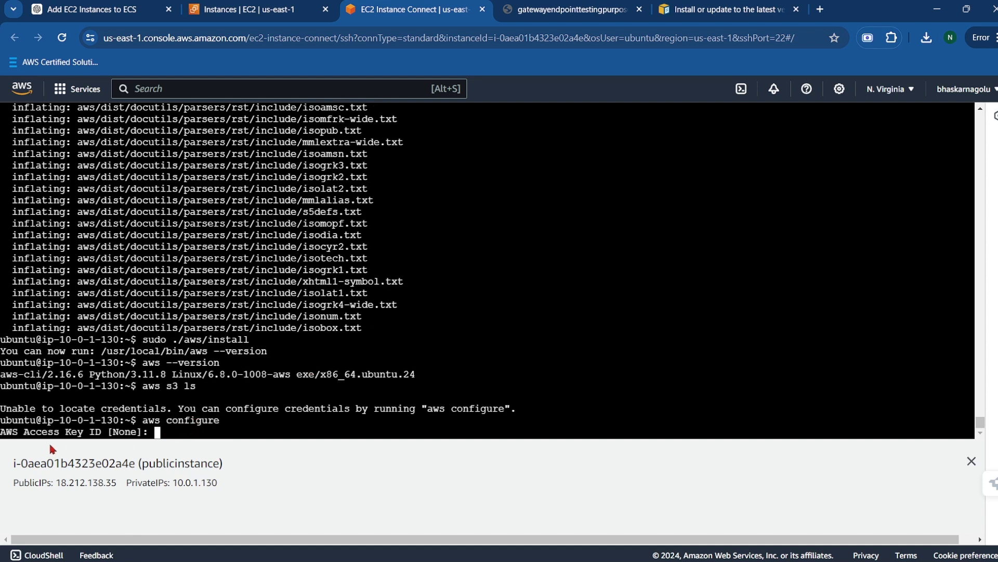
{"action": "key", "text": "Return"}
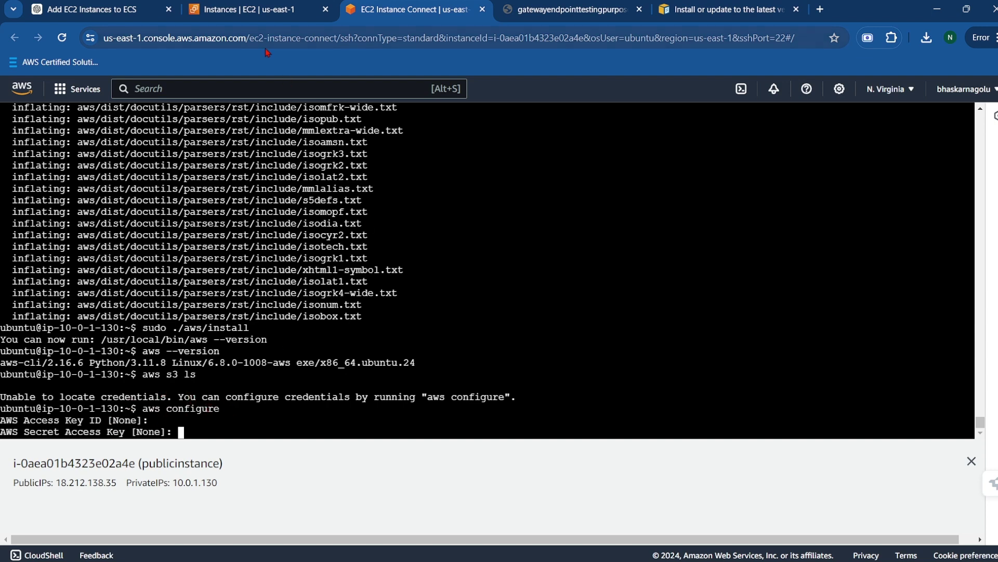
Step: Search the AWS console for roles, open the IAM Roles page and start creating a new role
{"action": "left_click", "coordinate": [250, 11]}
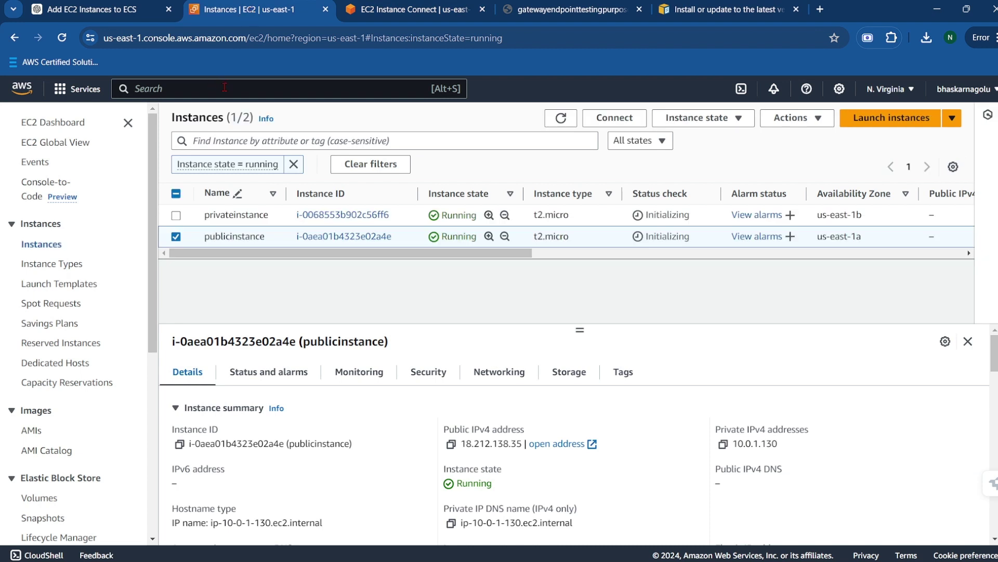
{"action": "type", "text": "roles"}
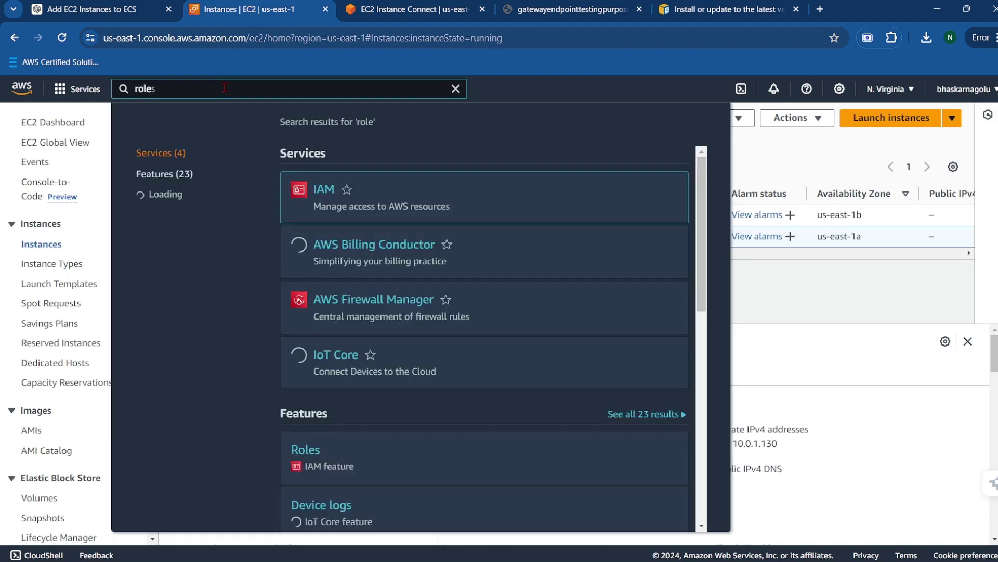
{"action": "mouse_move", "coordinate": [338, 359]}
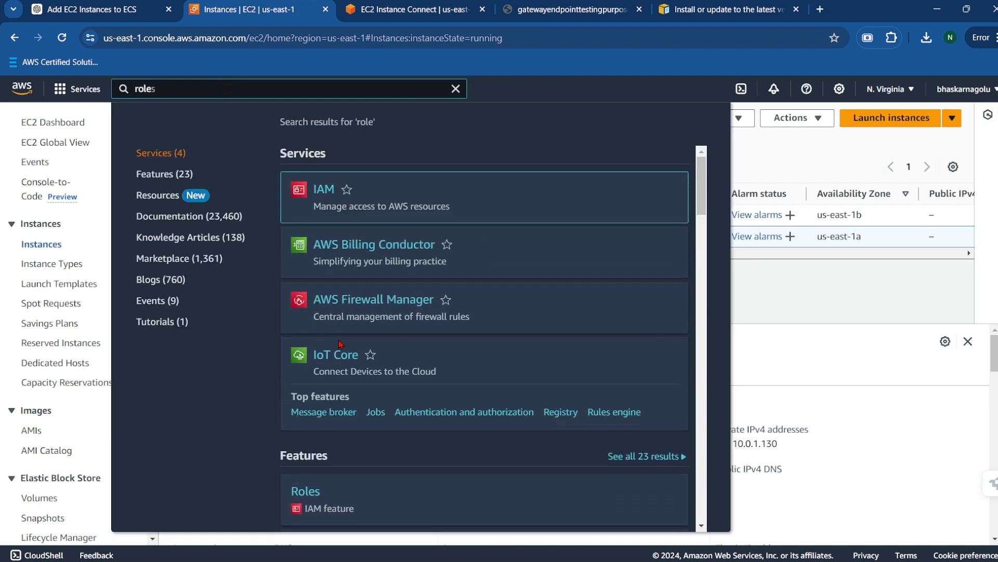
{"action": "scroll", "coordinate": [340, 345], "scroll_direction": "down", "scroll_amount": 1}
{"action": "left_click", "coordinate": [310, 403]}
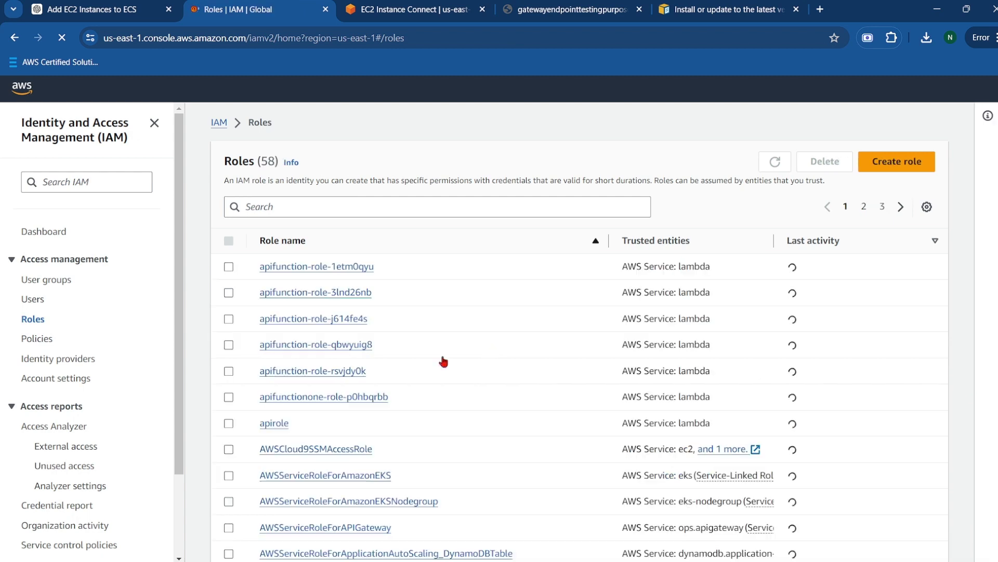
{"action": "left_click", "coordinate": [890, 162]}
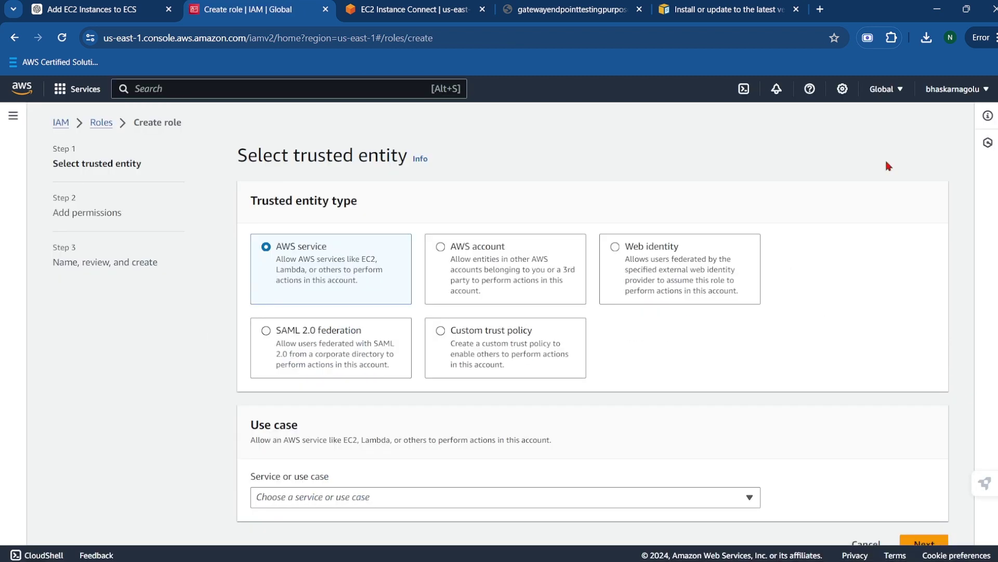
Step: Set the role's trusted entity to AWS service with the EC2 use case and continue to the permissions
{"action": "scroll", "coordinate": [318, 258], "scroll_direction": "down", "scroll_amount": 1}
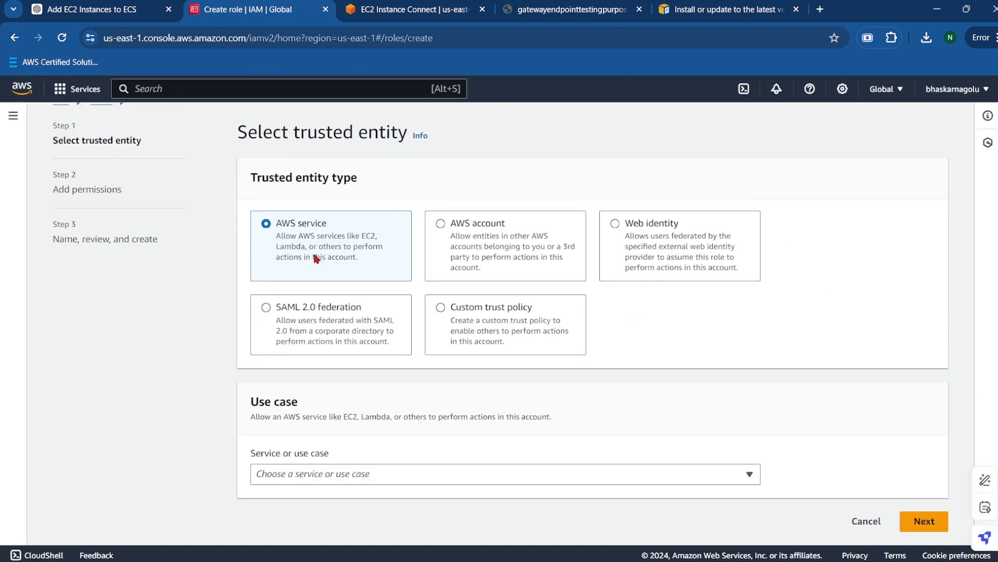
{"action": "left_click", "coordinate": [357, 474]}
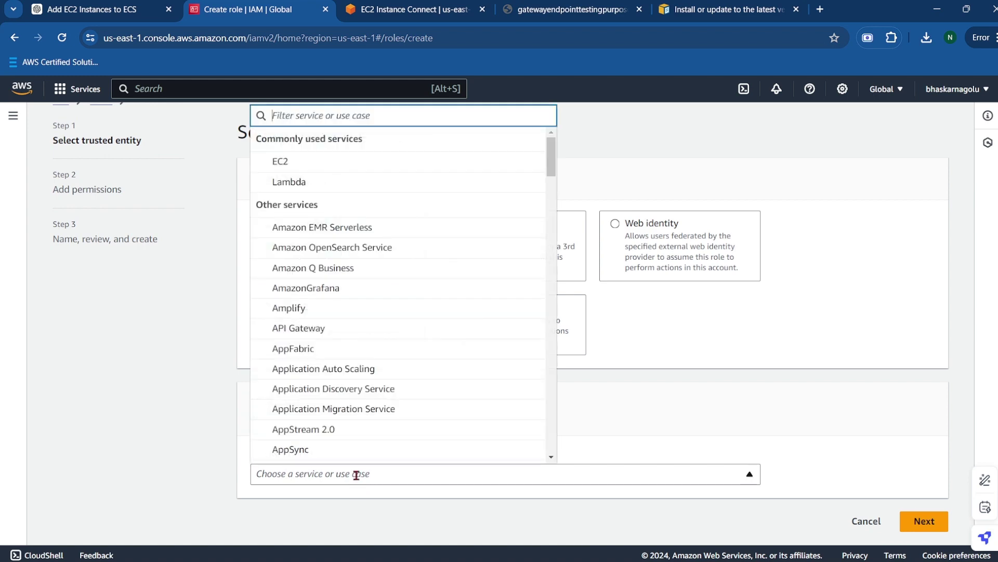
{"action": "left_click", "coordinate": [297, 160]}
{"action": "scroll", "coordinate": [583, 337], "scroll_direction": "down", "scroll_amount": 5}
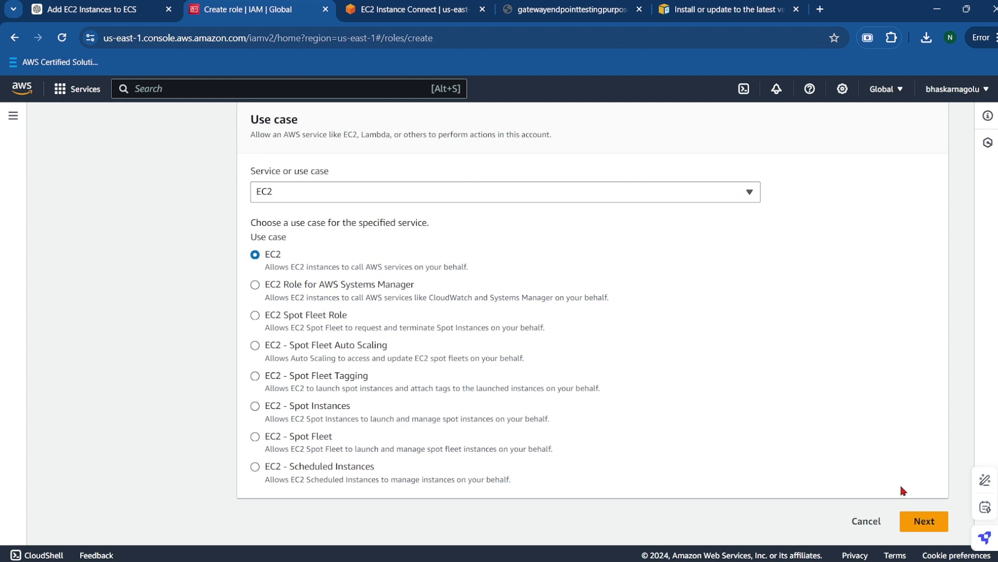
{"action": "left_click", "coordinate": [915, 520]}
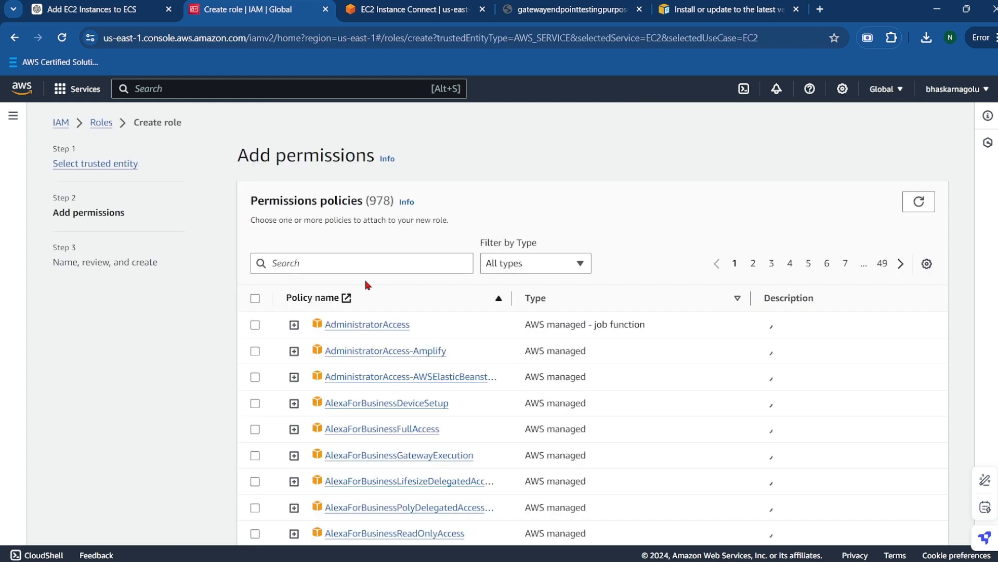
Step: Filter the permissions policies by s3, select AmazonS3FullAccess for the role and continue to the naming and review page
{"action": "left_click", "coordinate": [332, 264]}
{"action": "type", "text": "s3"}
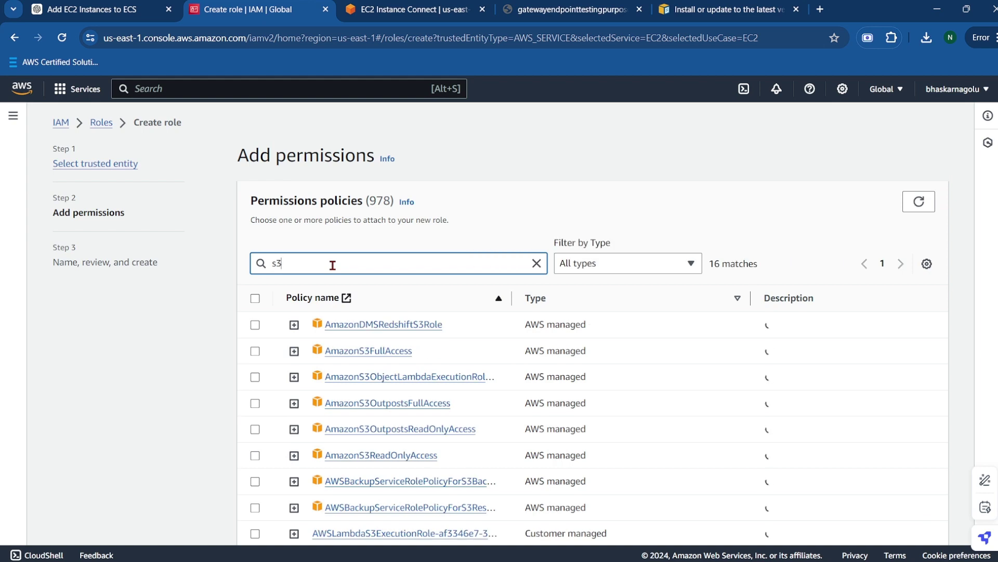
{"action": "left_click", "coordinate": [255, 351]}
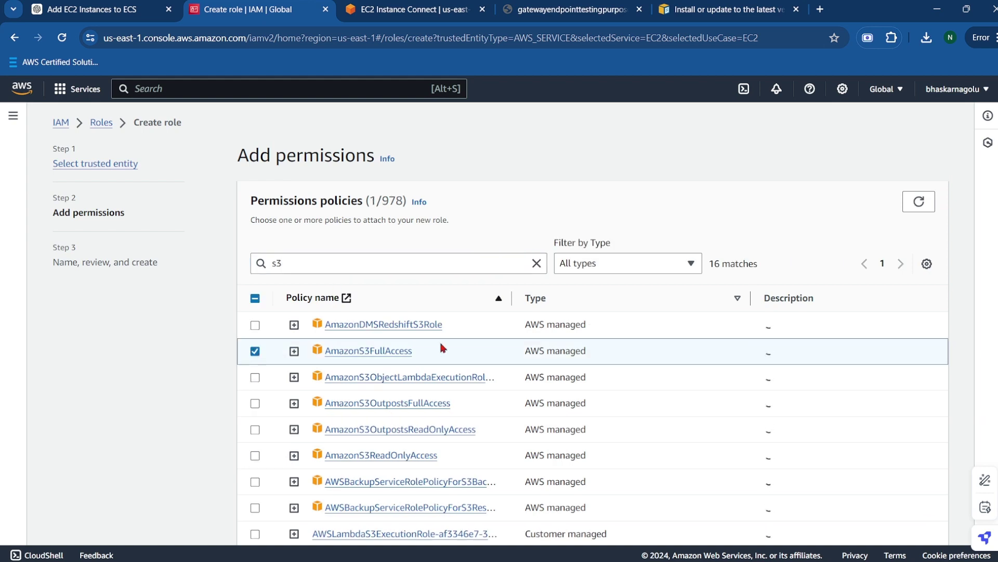
{"action": "scroll", "coordinate": [441, 346], "scroll_direction": "down", "scroll_amount": 5}
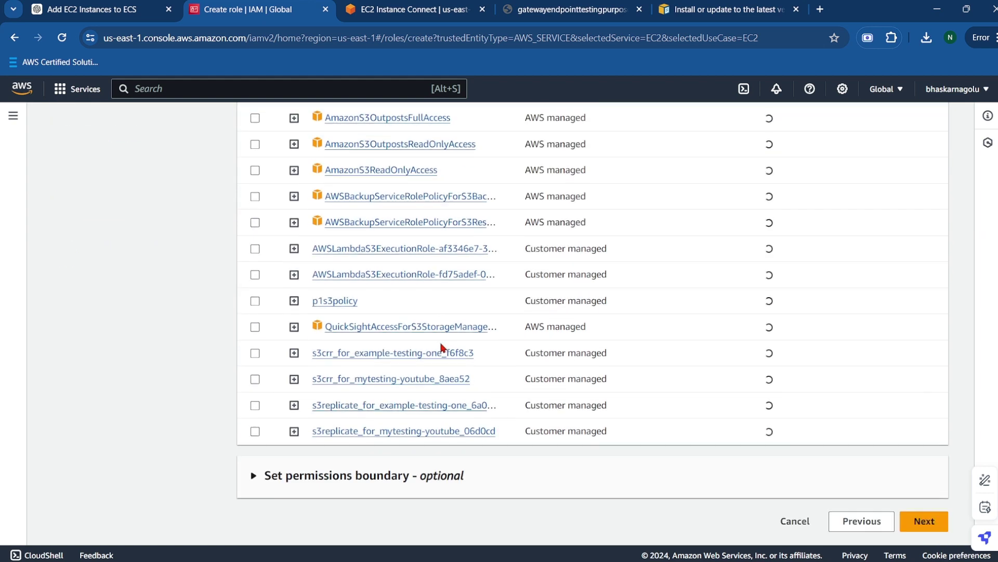
{"action": "left_click", "coordinate": [918, 520]}
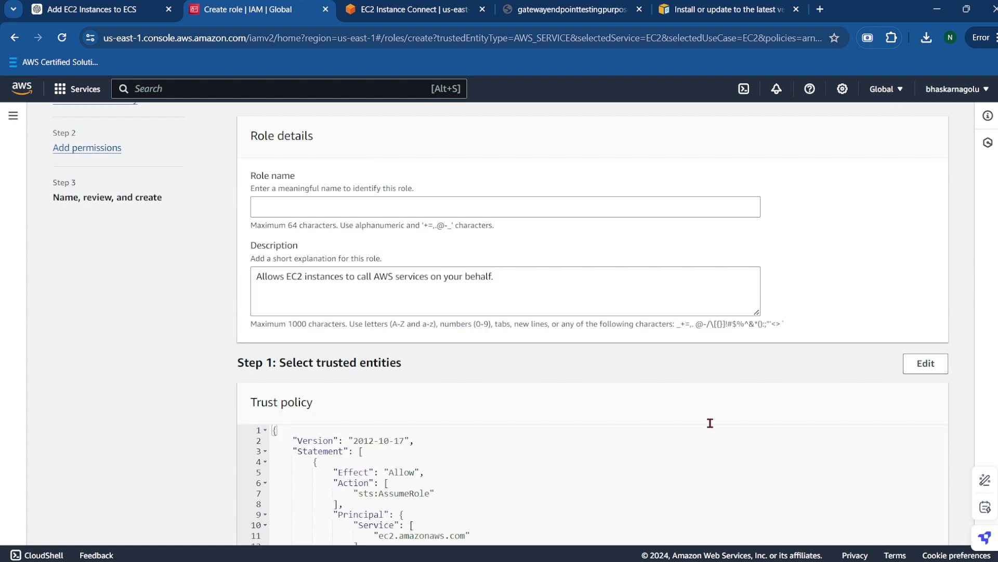
Step: Name the new role gatewayendpoint and create it with the AmazonS3FullAccess policy
{"action": "scroll", "coordinate": [707, 420], "scroll_direction": "down", "scroll_amount": 1}
{"action": "scroll", "coordinate": [707, 403], "scroll_direction": "up", "scroll_amount": 3}
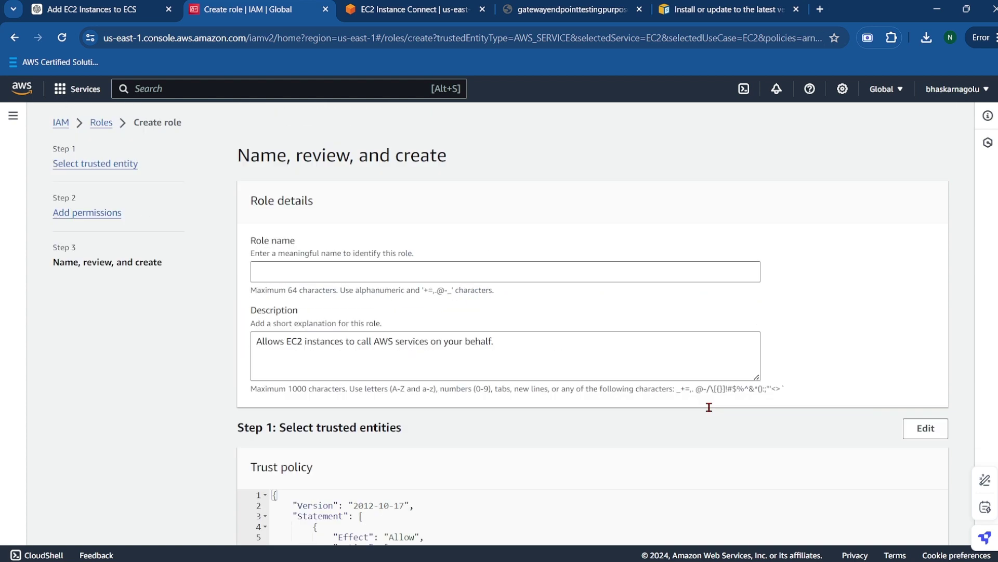
{"action": "left_click", "coordinate": [581, 279]}
{"action": "type", "text": "gate"}
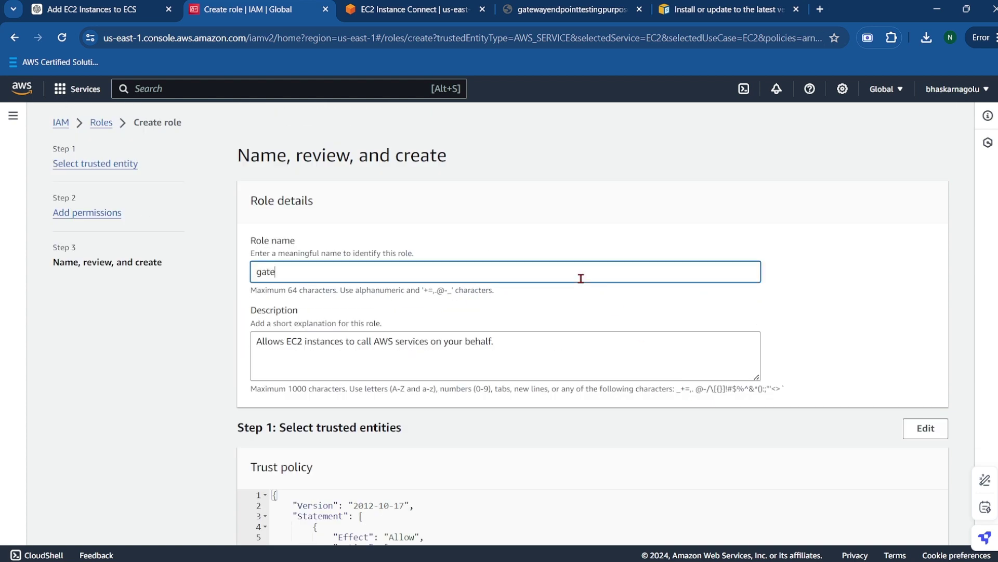
{"action": "type", "text": "p"}
{"action": "key", "text": "BackSpace"}
{"action": "type", "text": "way"}
{"action": "key", "text": "BackSpace"}
{"action": "type", "text": "endpin"}
{"action": "type", "text": "int"}
{"action": "scroll", "coordinate": [581, 278], "scroll_direction": "down", "scroll_amount": 8}
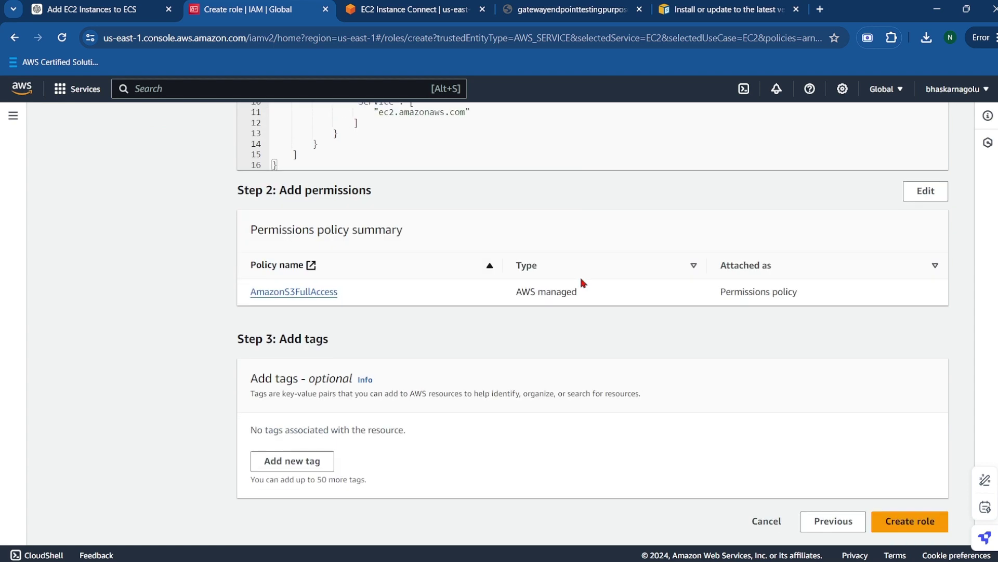
{"action": "left_click", "coordinate": [924, 520]}
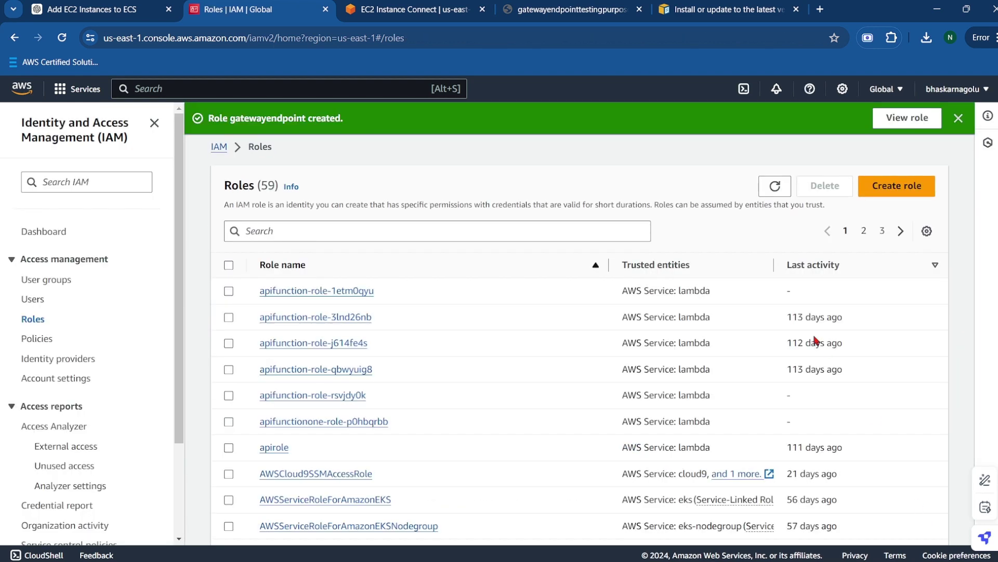
Step: Search the AWS console for ec2, open the EC2 service and show its running instances
{"action": "left_click", "coordinate": [162, 91]}
{"action": "type", "text": "ec2"}
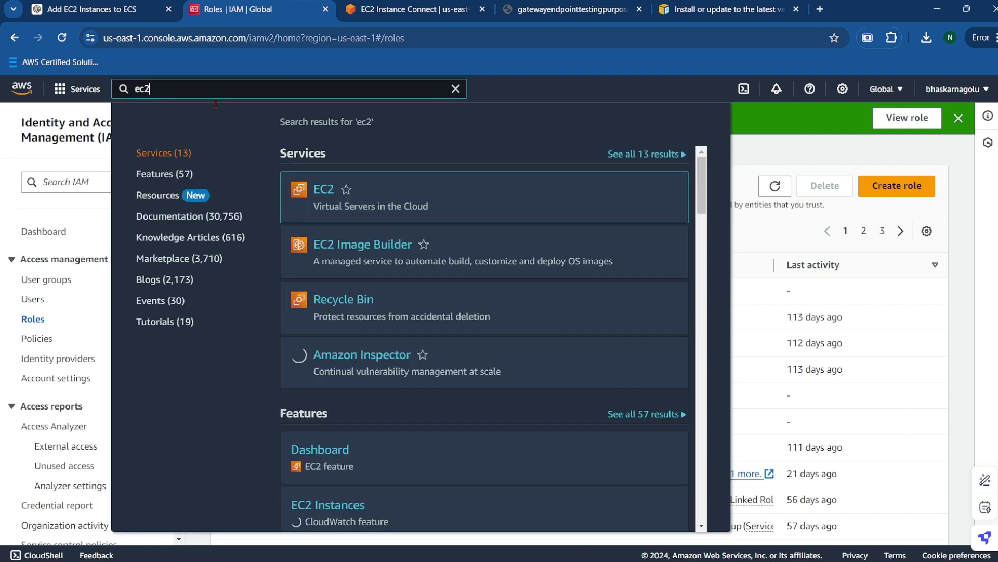
{"action": "left_click", "coordinate": [331, 200]}
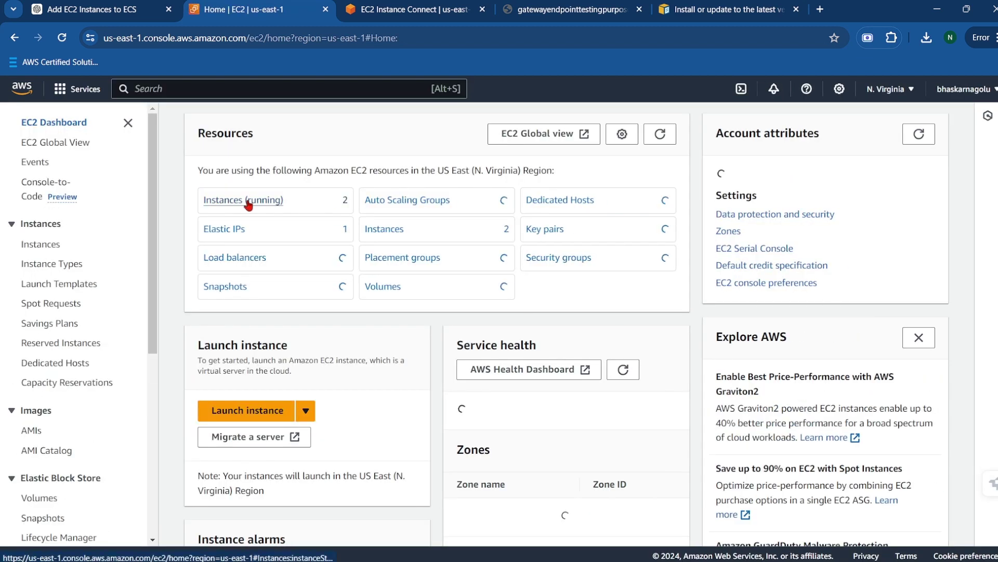
{"action": "left_click", "coordinate": [248, 201]}
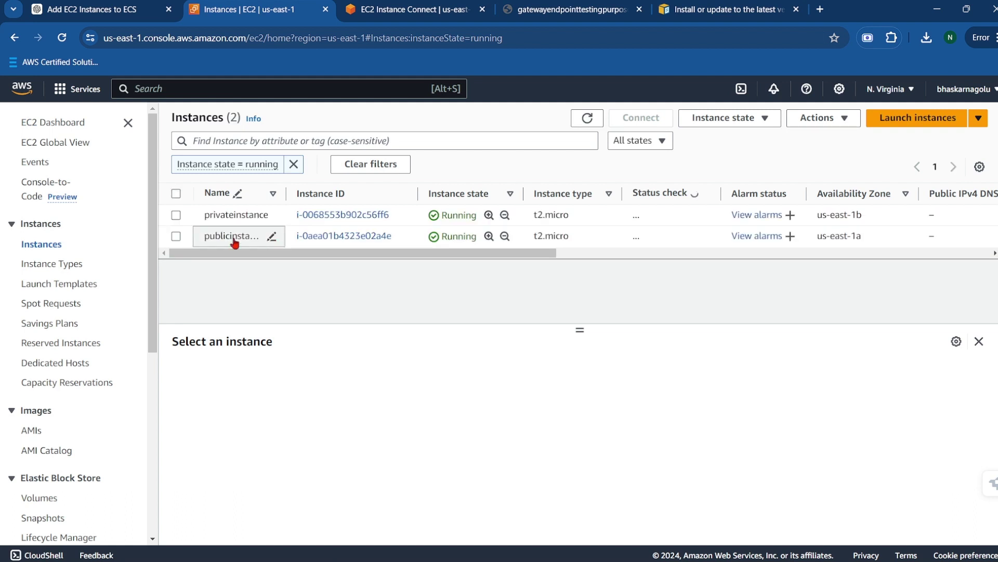
Step: Attach the gatewayendpoint IAM role to the publicinstance EC2 instance
{"action": "left_click", "coordinate": [176, 237]}
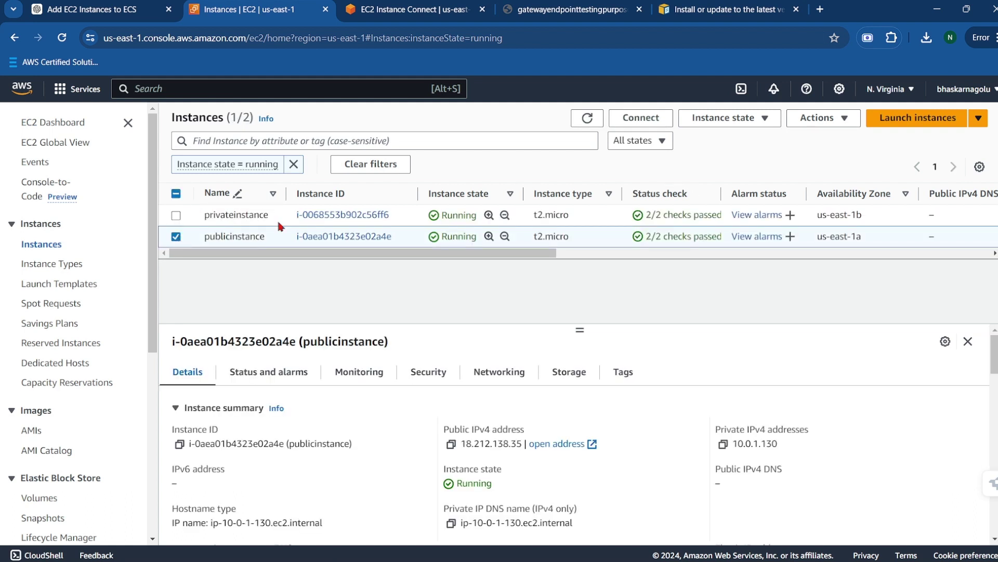
{"action": "left_click", "coordinate": [843, 120]}
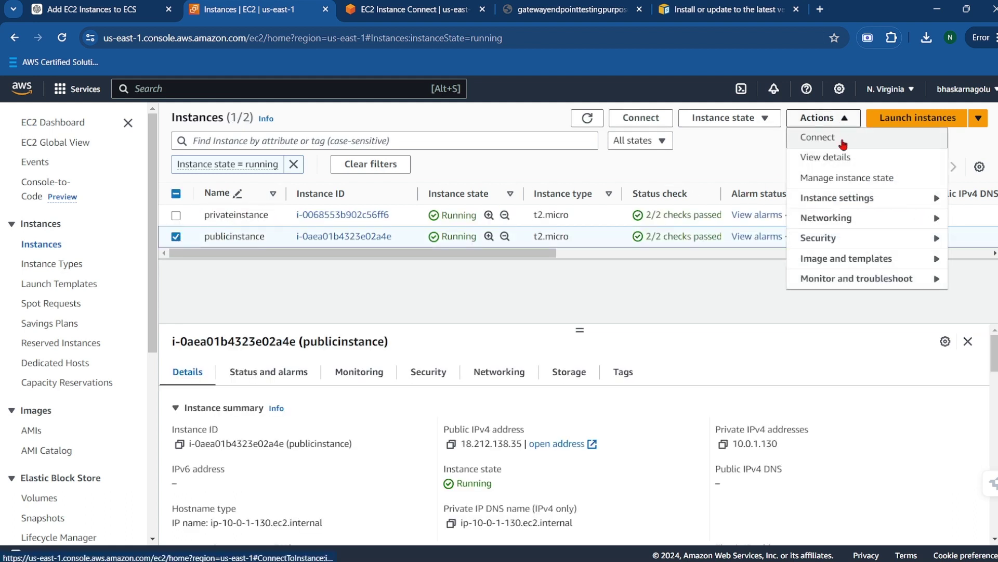
{"action": "mouse_move", "coordinate": [838, 241]}
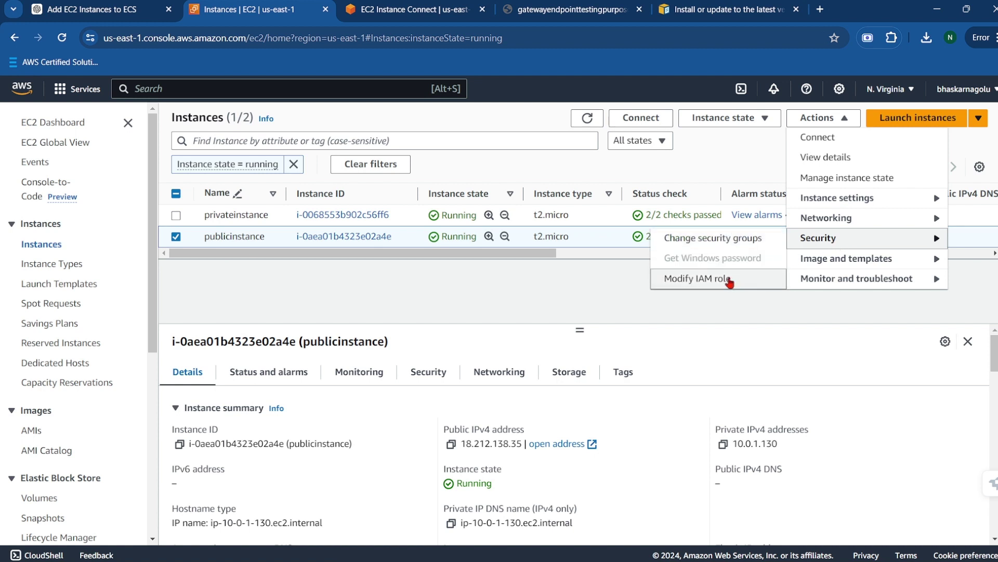
{"action": "left_click", "coordinate": [728, 278]}
{"action": "left_click", "coordinate": [384, 297]}
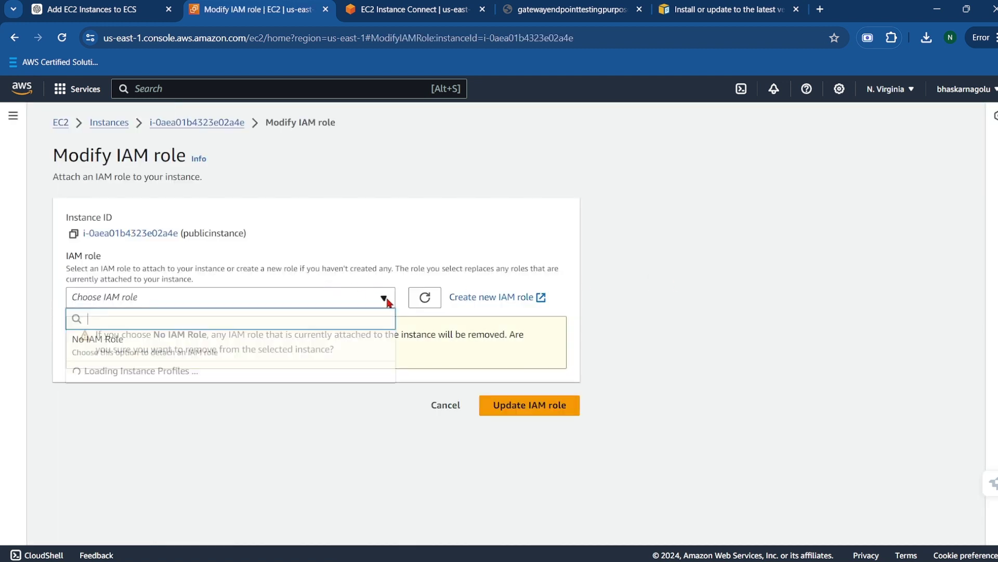
{"action": "scroll", "coordinate": [279, 382], "scroll_direction": "down", "scroll_amount": 1}
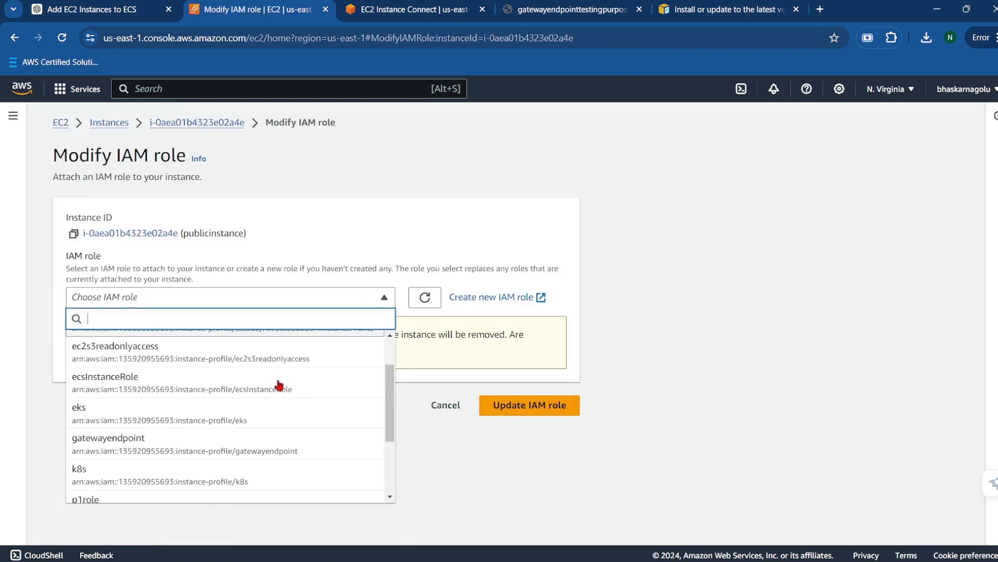
{"action": "left_click", "coordinate": [217, 440]}
{"action": "left_click", "coordinate": [542, 343]}
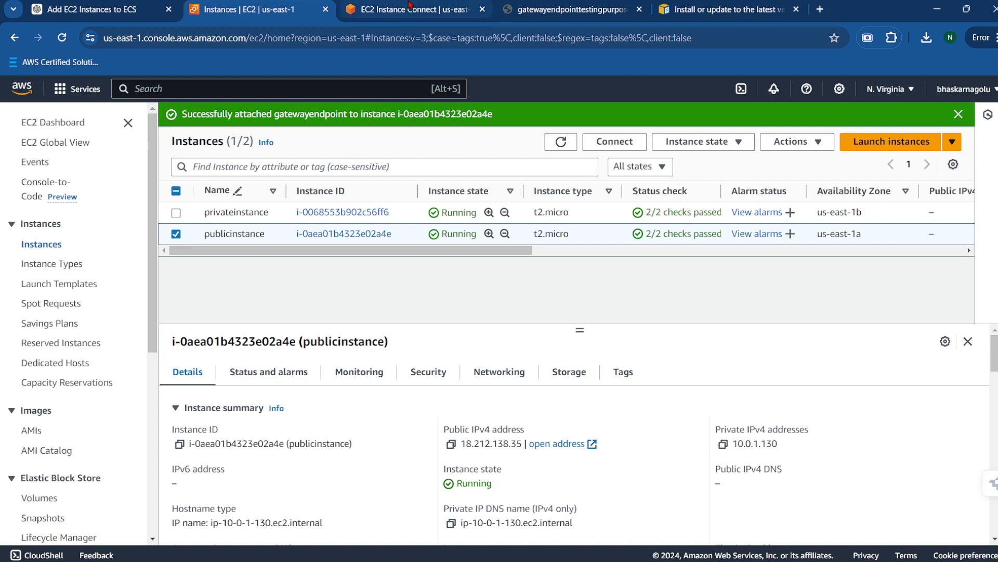
Step: Cancel the pending aws configure prompt in the public instance's terminal and run aws s3 ls again
{"action": "left_click", "coordinate": [410, 7]}
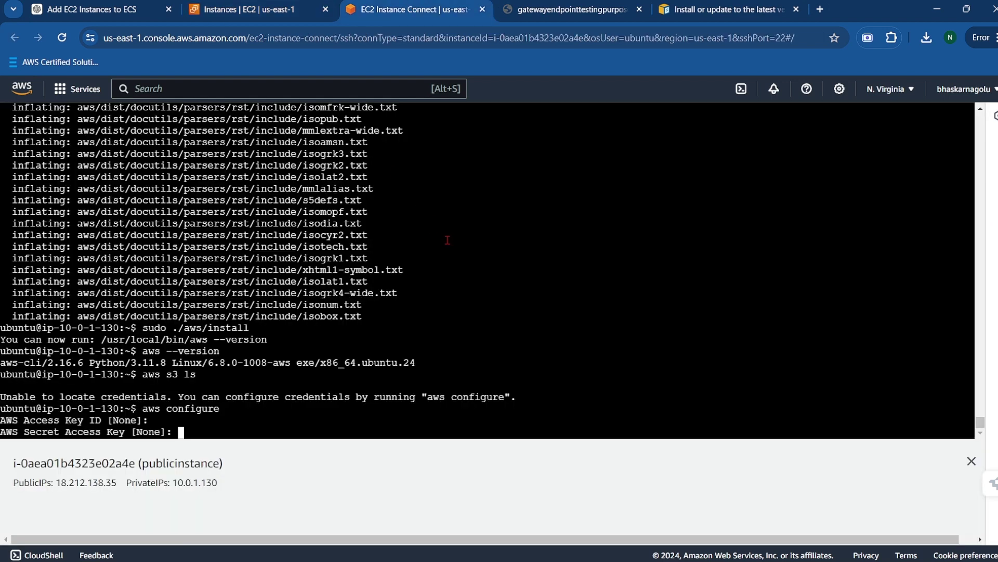
{"action": "key", "text": "ctrl+c"}
{"action": "key", "text": "Up"}
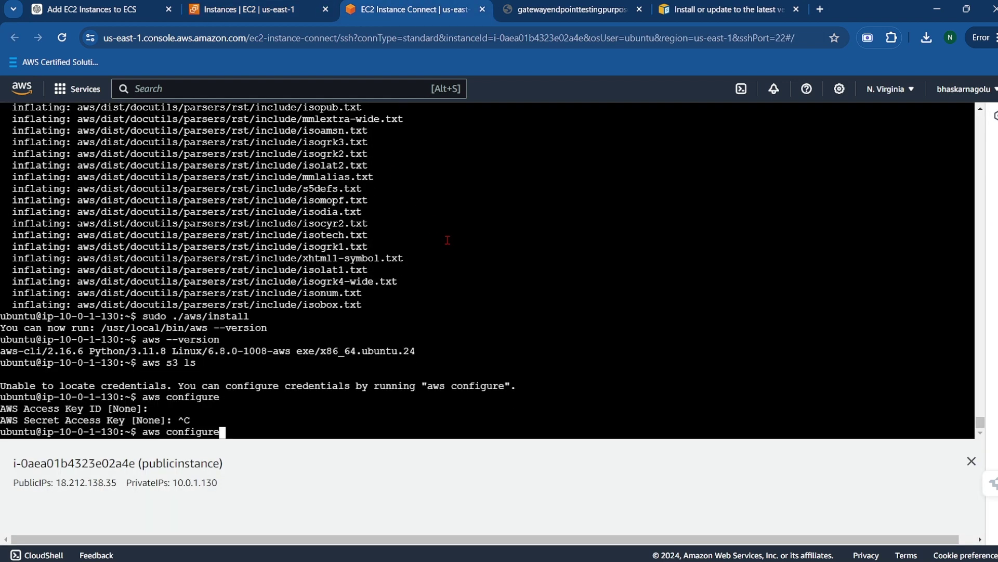
{"action": "key", "text": "Up"}
{"action": "key", "text": "Return"}
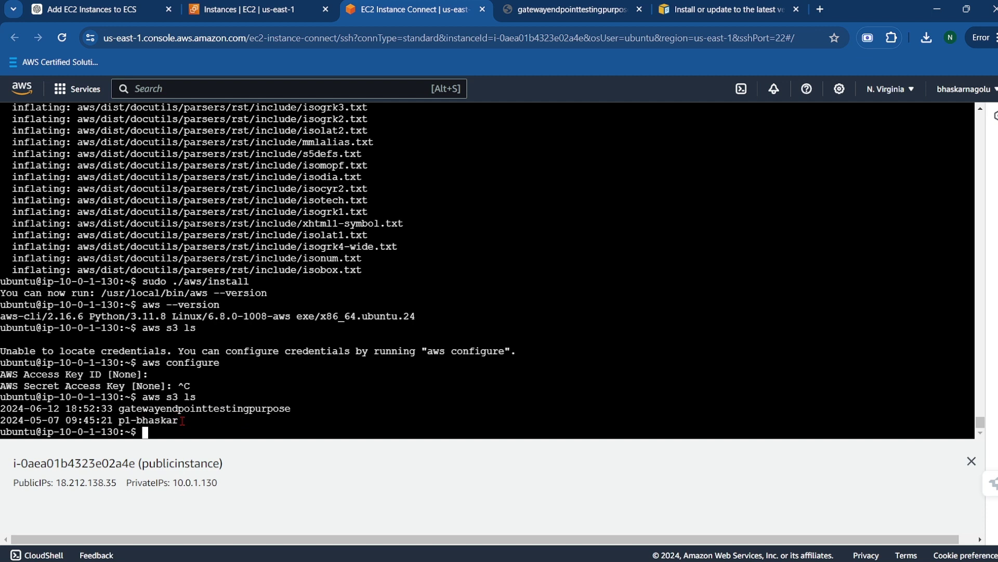
{"action": "key", "text": "alt+Tab"}
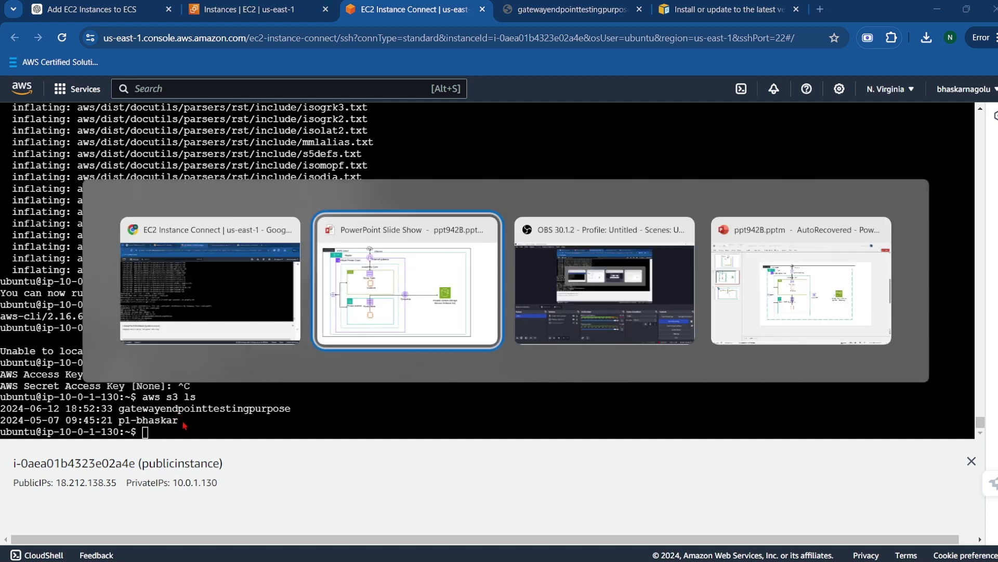
{"action": "key", "text": "alt+Tab"}
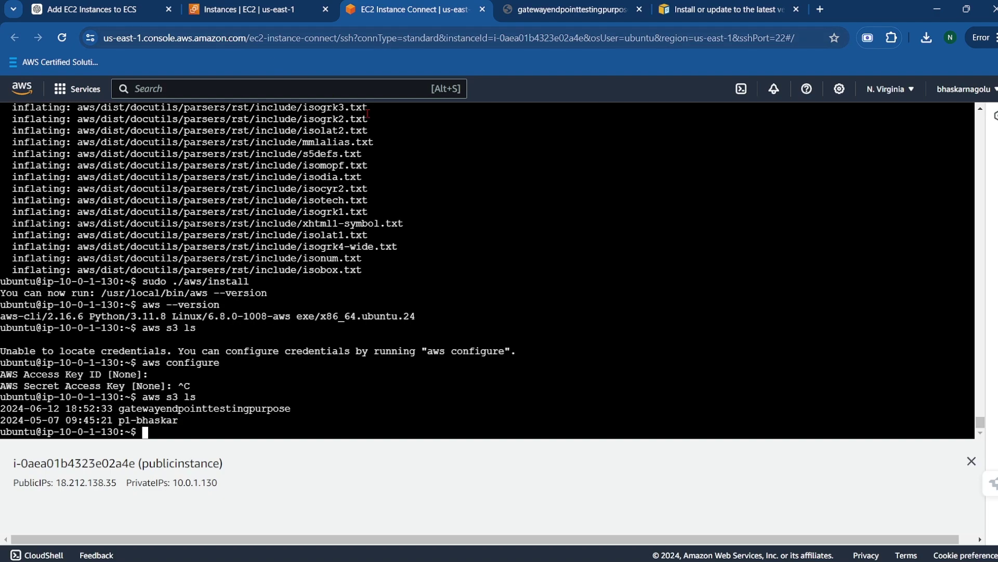
{"action": "key", "text": "alt+Tab"}
{"action": "key", "text": "alt+Tab"}
Step: Open testing.txt in the gatewayendpointtestingpurpose S3 bucket and copy its S3 URI
{"action": "left_click", "coordinate": [249, 9]}
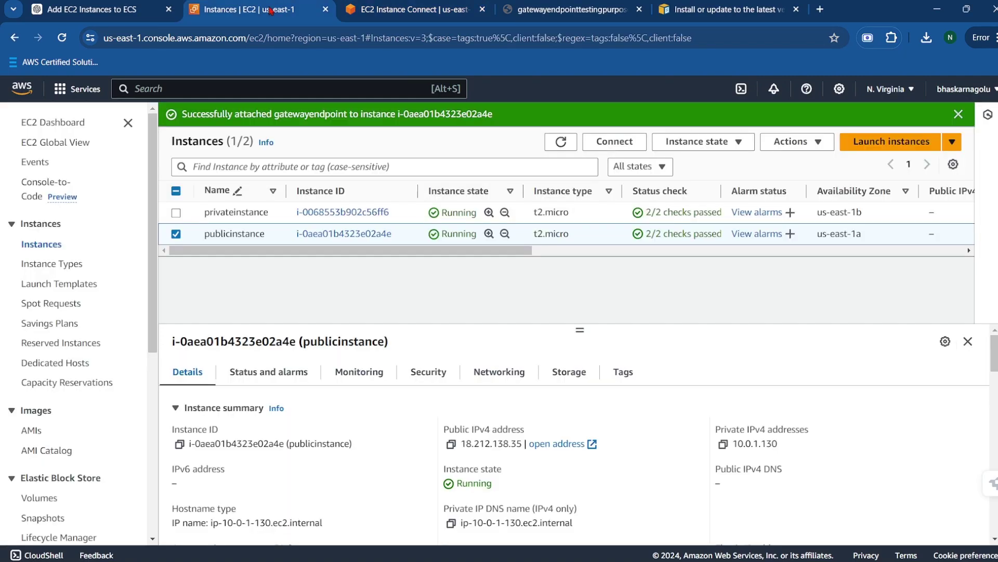
{"action": "left_click", "coordinate": [214, 89]}
{"action": "type", "text": "s3"}
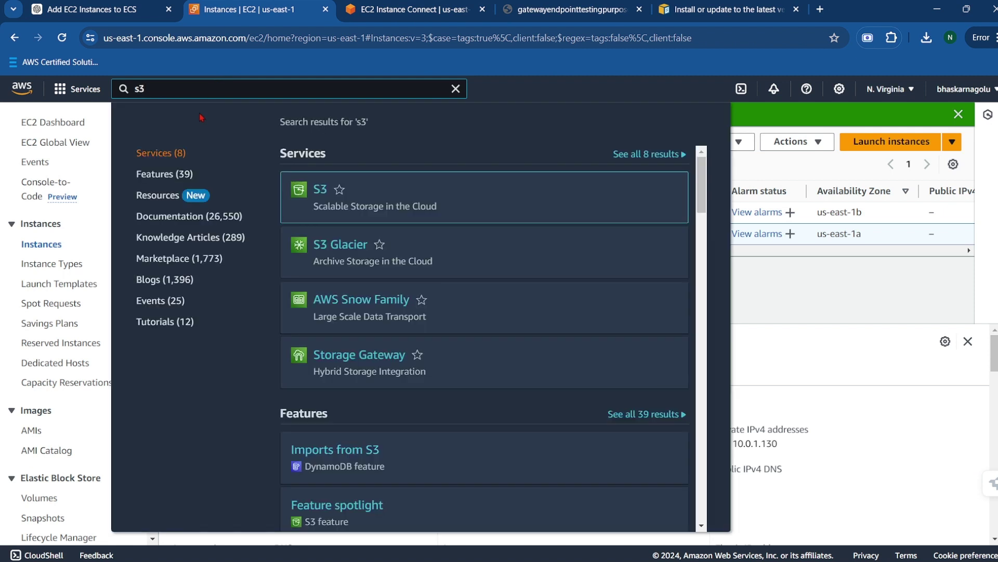
{"action": "left_click", "coordinate": [323, 193]}
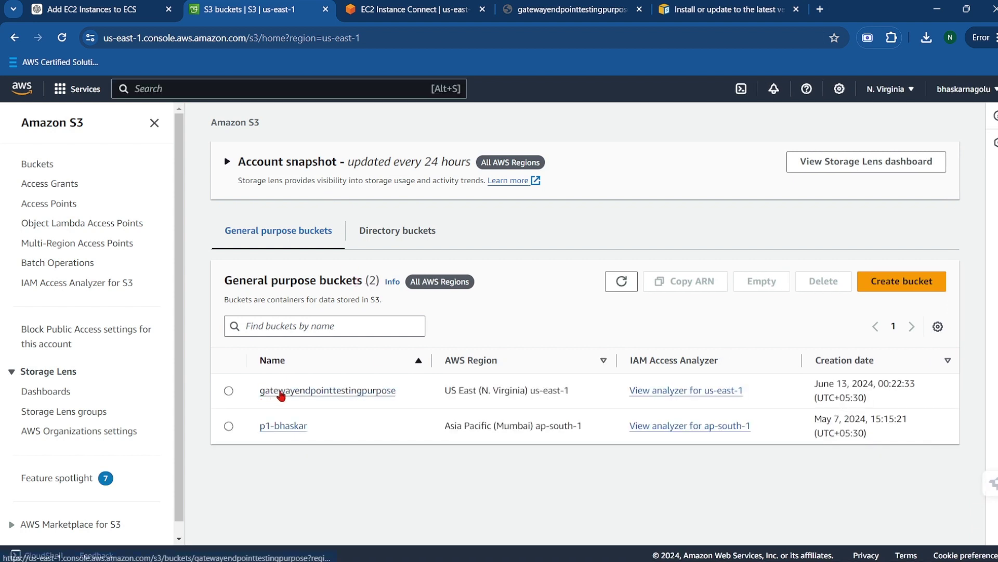
{"action": "left_click", "coordinate": [275, 396]}
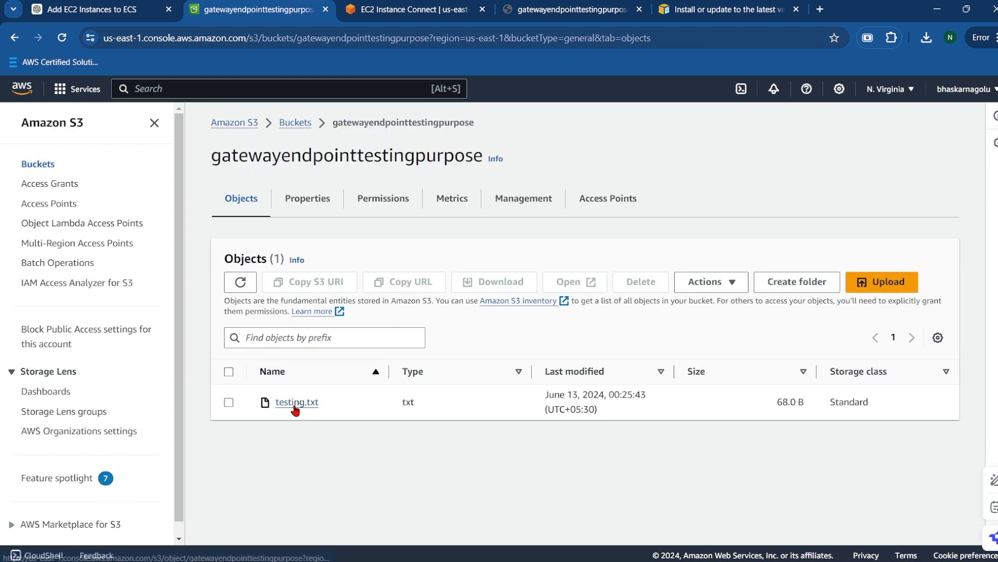
{"action": "left_click", "coordinate": [295, 406]}
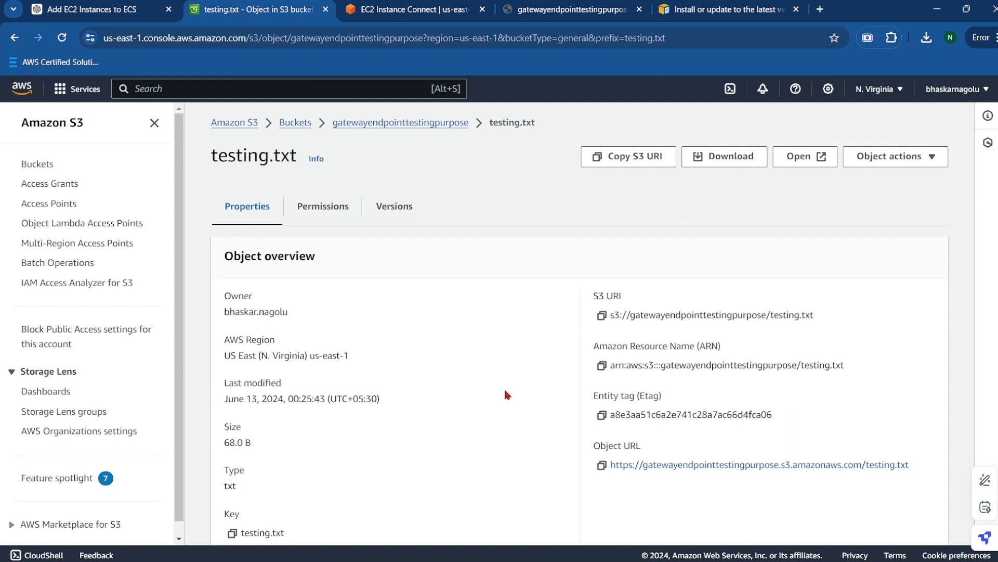
{"action": "scroll", "coordinate": [507, 395], "scroll_direction": "down", "scroll_amount": 1}
{"action": "scroll", "coordinate": [552, 369], "scroll_direction": "up", "scroll_amount": 1}
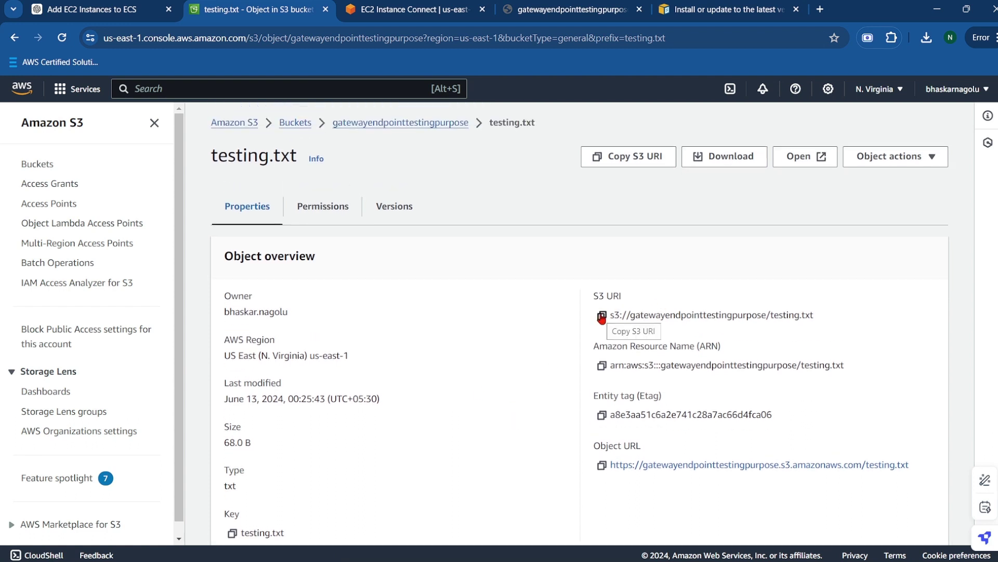
{"action": "left_click", "coordinate": [603, 317]}
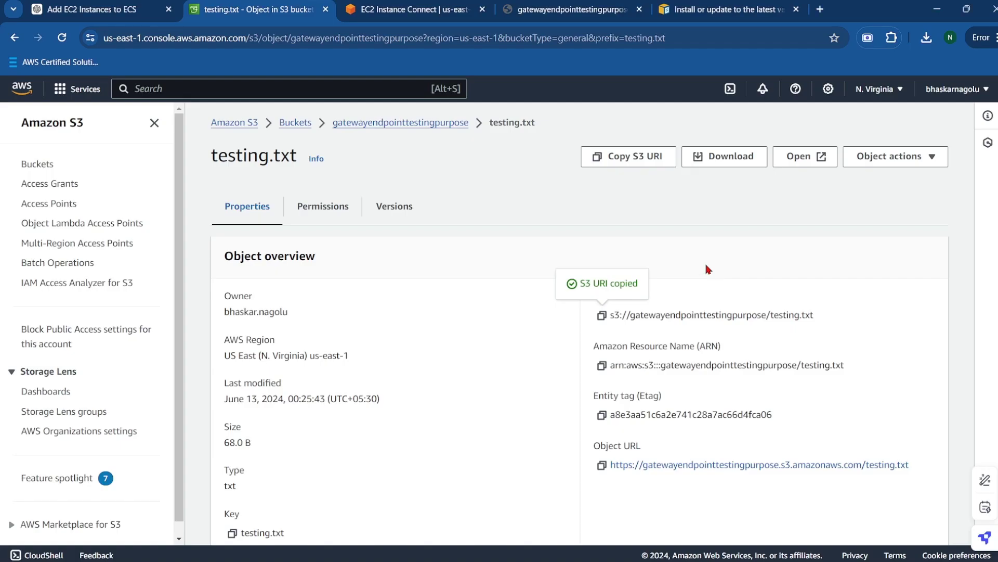
Step: In the public instance's terminal, copy s3://gatewayendpointtestingpurpose/testing.txt to the current directory with aws s3 cp, and list the directory
{"action": "left_click", "coordinate": [424, 7]}
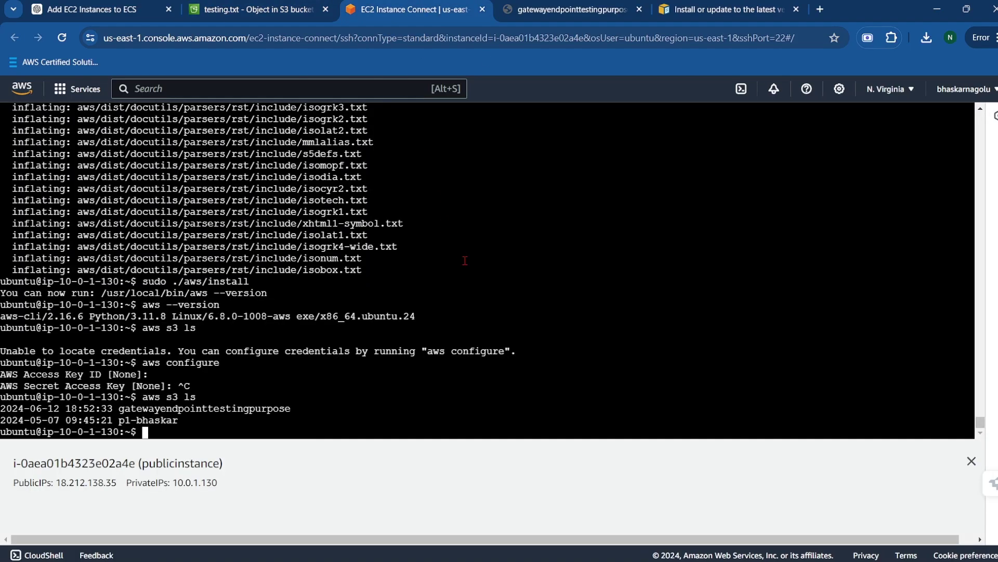
{"action": "type", "text": "aws s3 cp"}
{"action": "right_click", "coordinate": [391, 380]}
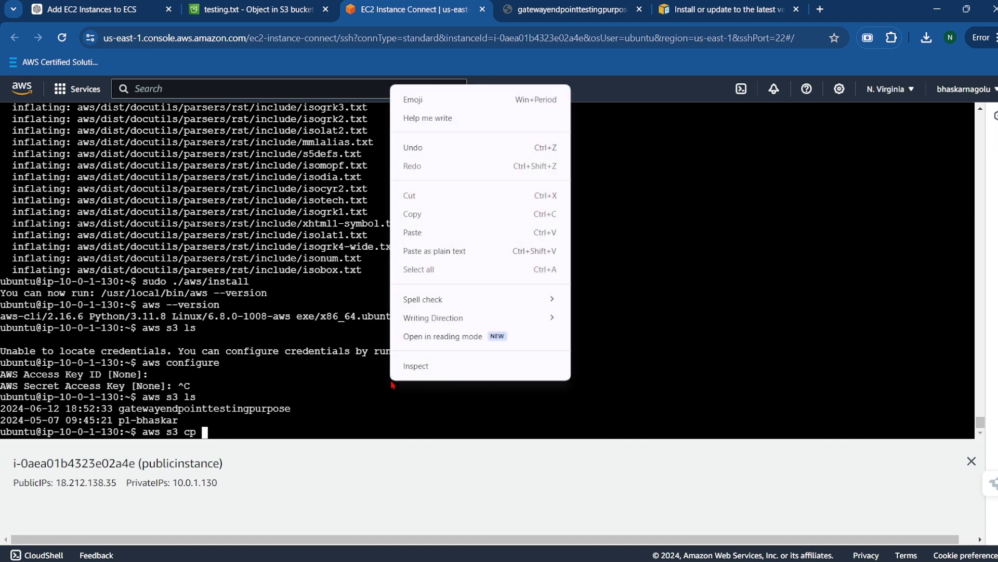
{"action": "left_click", "coordinate": [414, 233]}
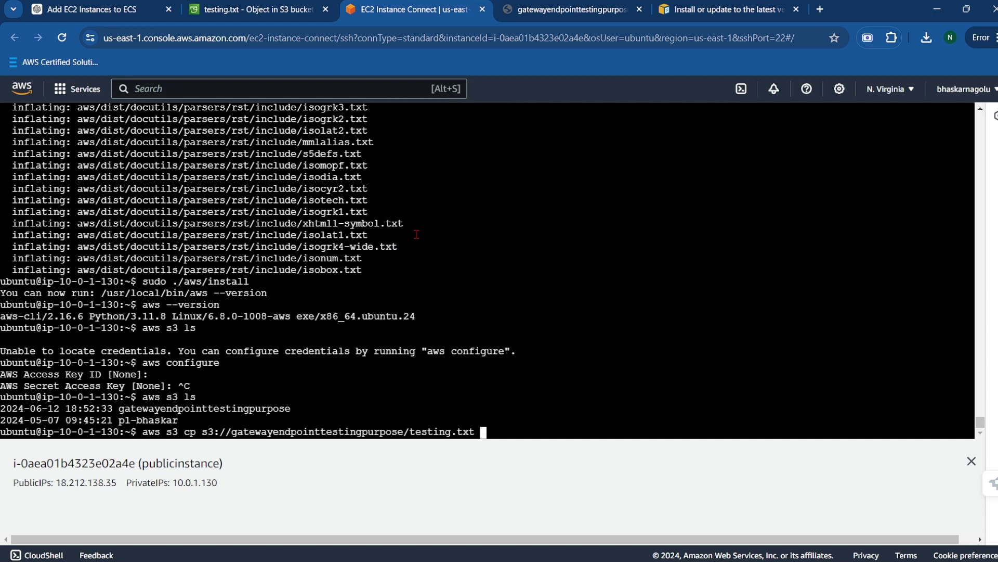
{"action": "type", "text": "."}
{"action": "key", "text": "Return"}
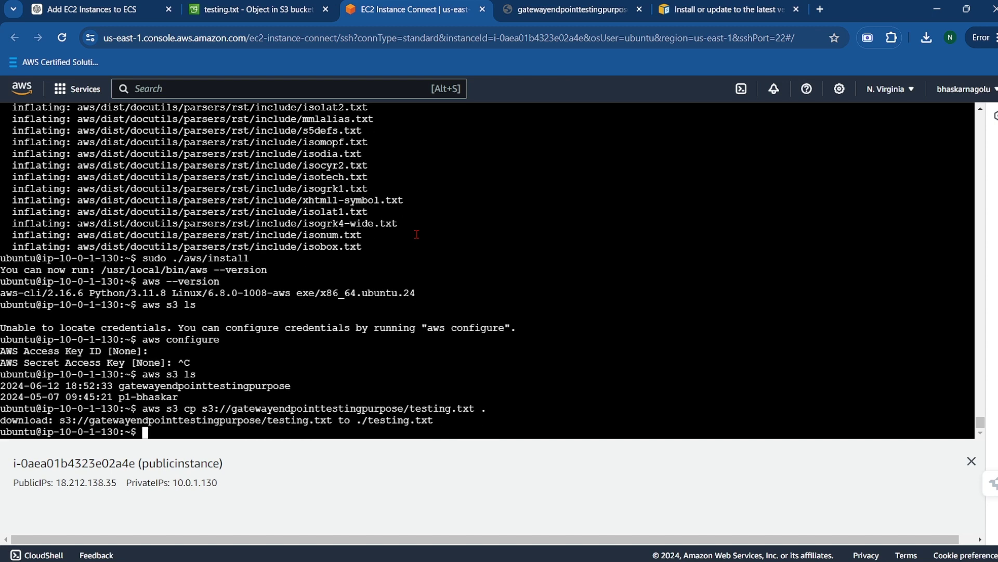
{"action": "type", "text": "ls"}
{"action": "key", "text": "Return"}
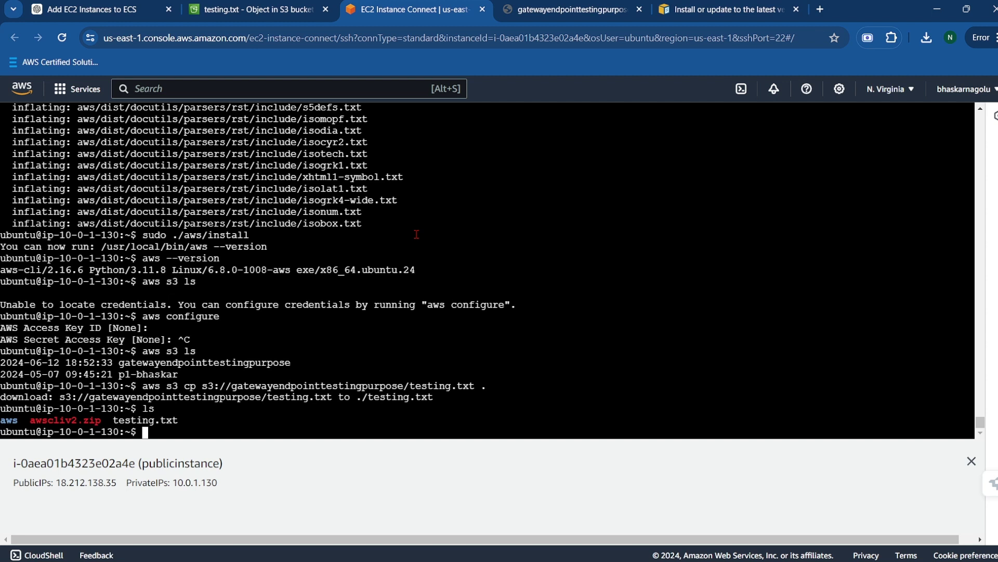
Step: Delete the downloaded testing.txt with rm -rf and list the directory with ls
{"action": "type", "text": "rm -rf testing.txt"}
{"action": "key", "text": "Return"}
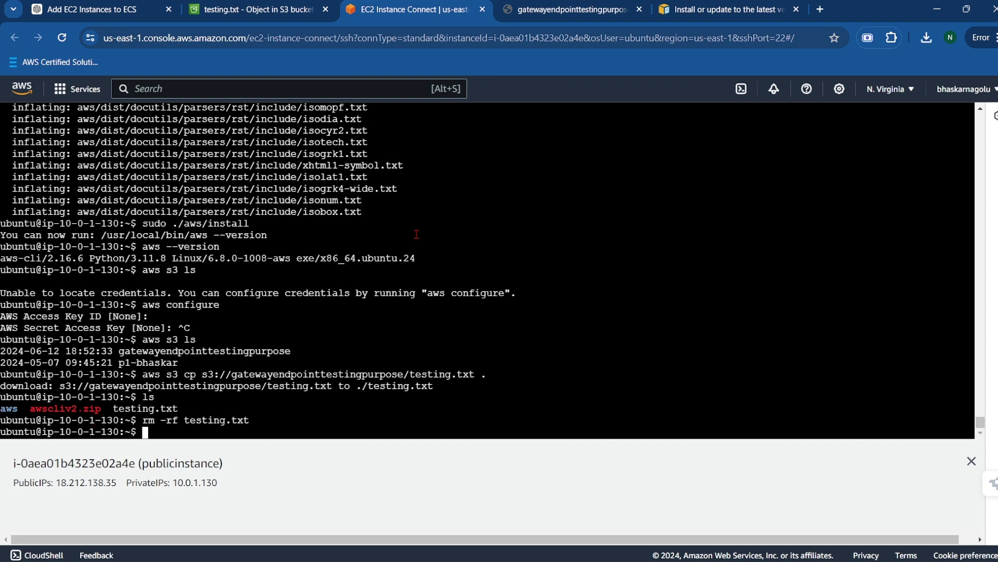
{"action": "key", "text": "Up"}
{"action": "key", "text": "BackSpace"}
{"action": "key", "text": "BackSpace"}
{"action": "key", "text": "BackSpace"}
{"action": "key", "text": "BackSpace"}
{"action": "key", "text": "BackSpace"}
{"action": "key", "text": "BackSpace"}
{"action": "key", "text": "BackSpace"}
{"action": "key", "text": "BackSpace"}
{"action": "key", "text": "BackSpace"}
{"action": "key", "text": "BackSpace"}
{"action": "key", "text": "BackSpace"}
{"action": "key", "text": "BackSpace"}
{"action": "key", "text": "BackSpace"}
{"action": "key", "text": "BackSpace"}
{"action": "key", "text": "BackSpace"}
{"action": "key", "text": "BackSpace"}
{"action": "key", "text": "BackSpace"}
{"action": "key", "text": "BackSpace"}
{"action": "type", "text": "ls"}
{"action": "key", "text": "Return"}
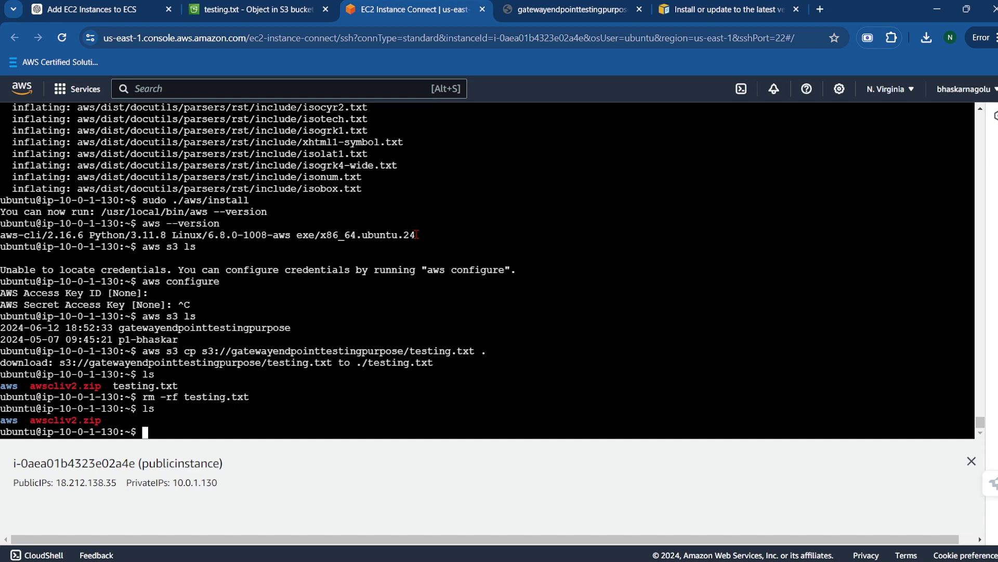
Step: Rerun the aws s3 cp command to download testing.txt to the current directory again, and list the files
{"action": "key", "text": "Up"}
{"action": "key", "text": "Up"}
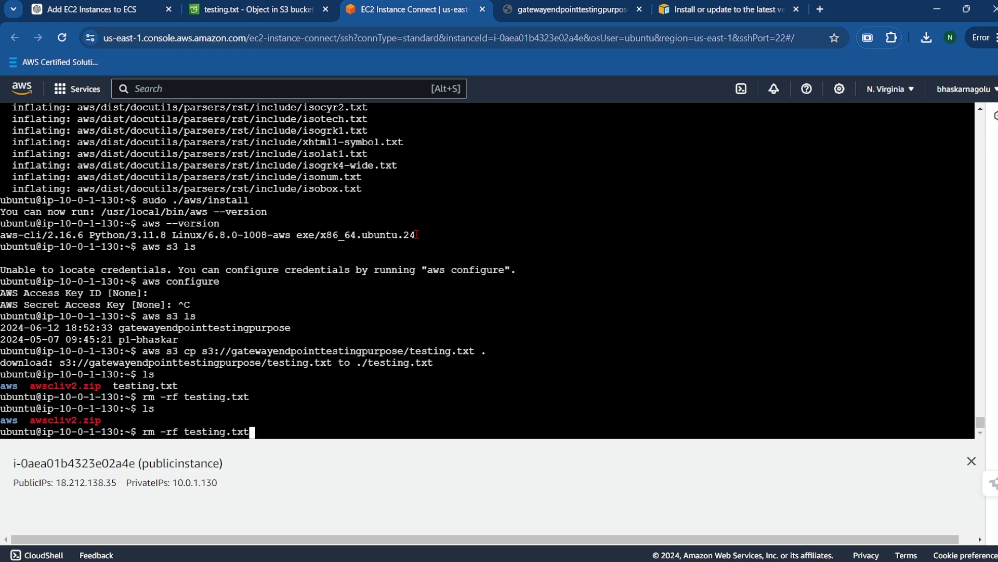
{"action": "key", "text": "Up"}
{"action": "key", "text": "Up"}
{"action": "key", "text": "Return"}
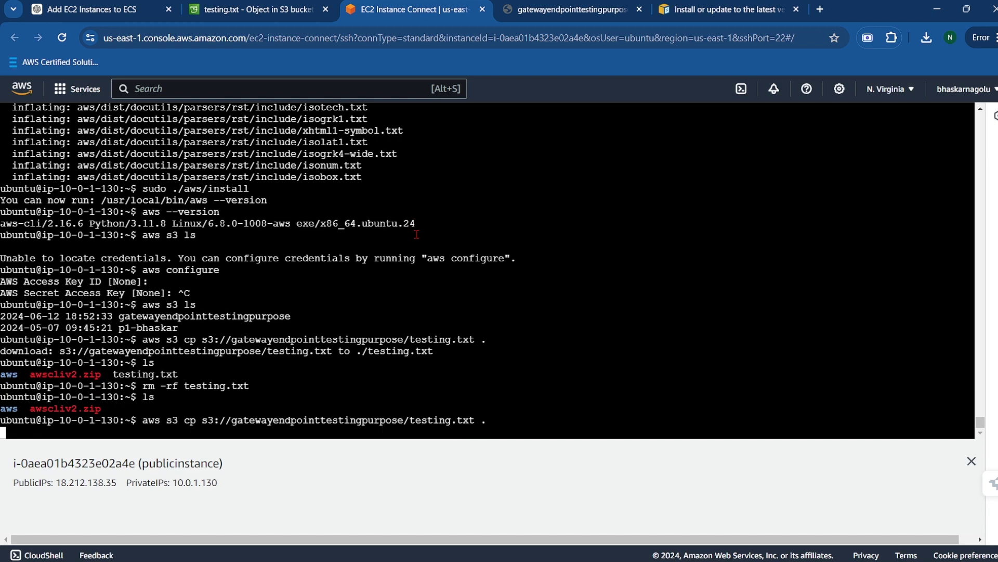
{"action": "type", "text": "ls"}
{"action": "key", "text": "Return"}
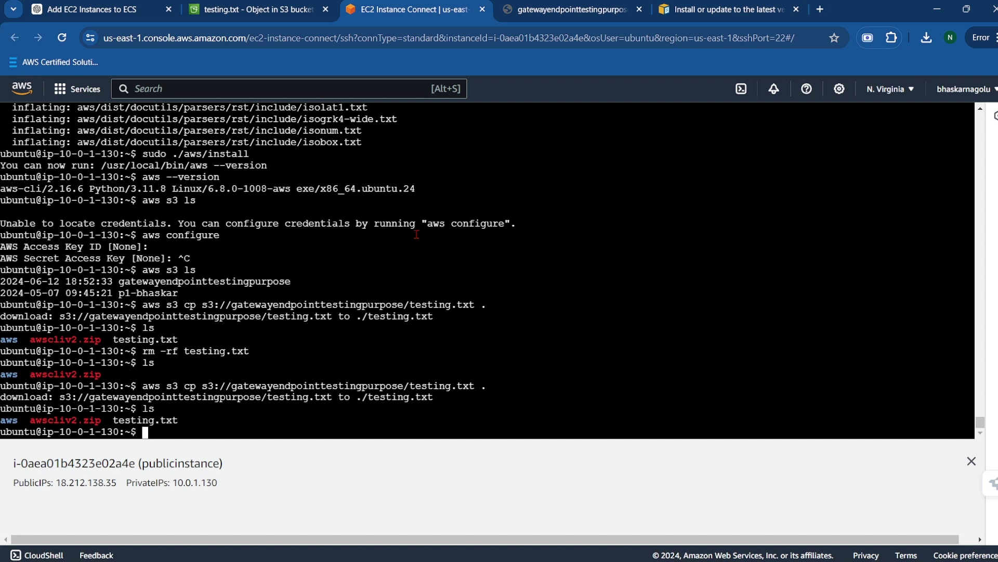
Step: Display the contents of the downloaded testing.txt with cat, and revisit the file's object page in S3
{"action": "type", "text": "cat testing.txt"}
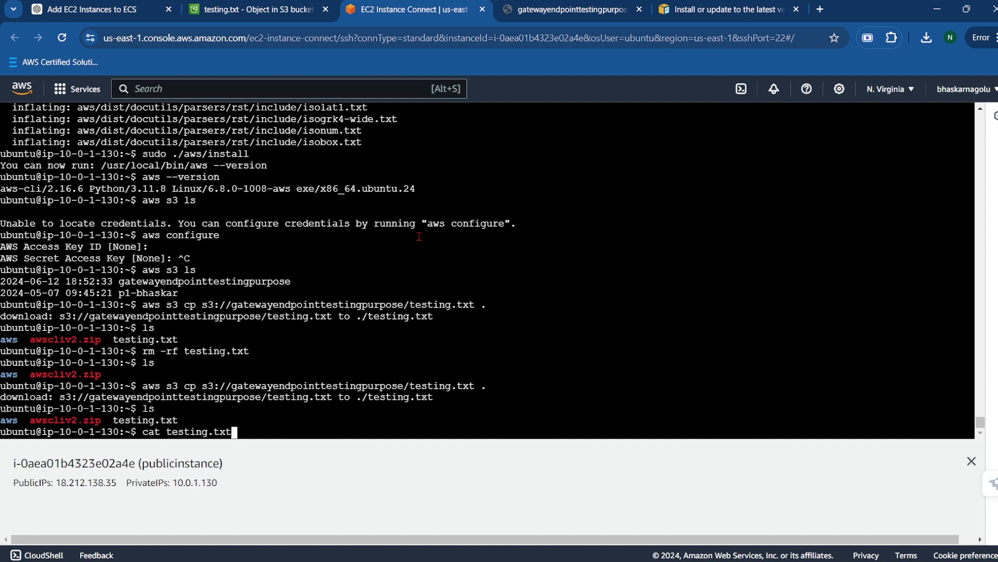
{"action": "key", "text": "Return"}
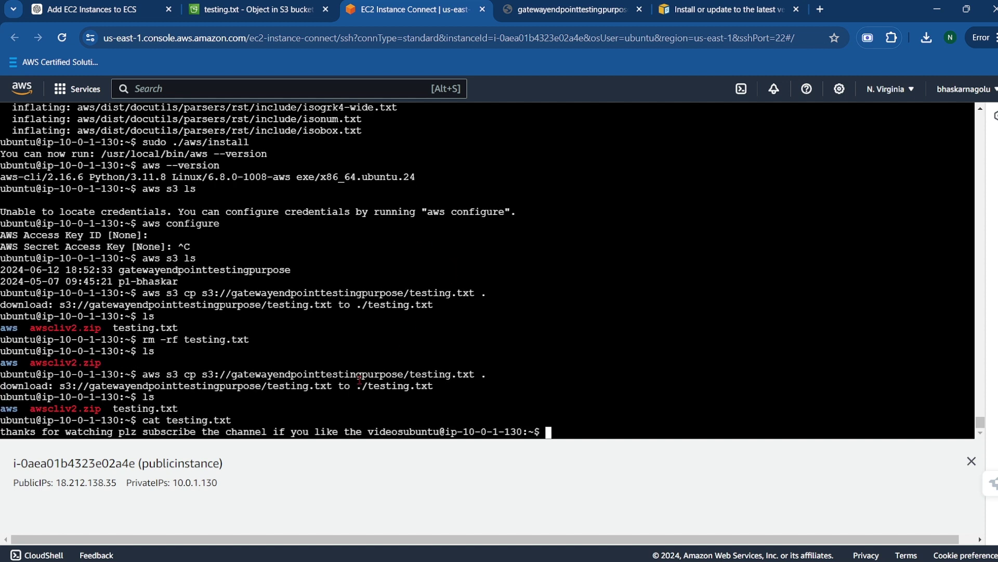
{"action": "left_click", "coordinate": [270, 13]}
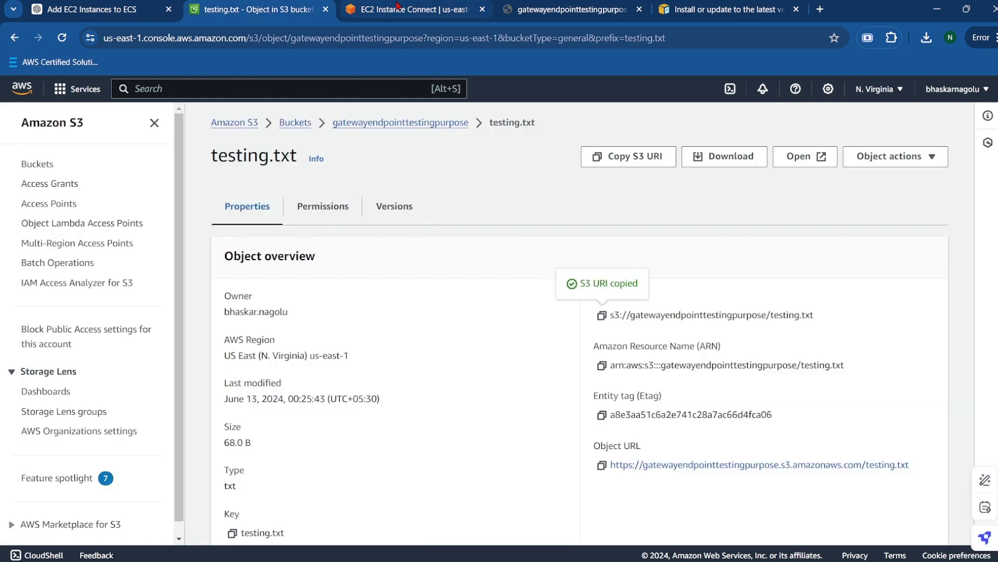
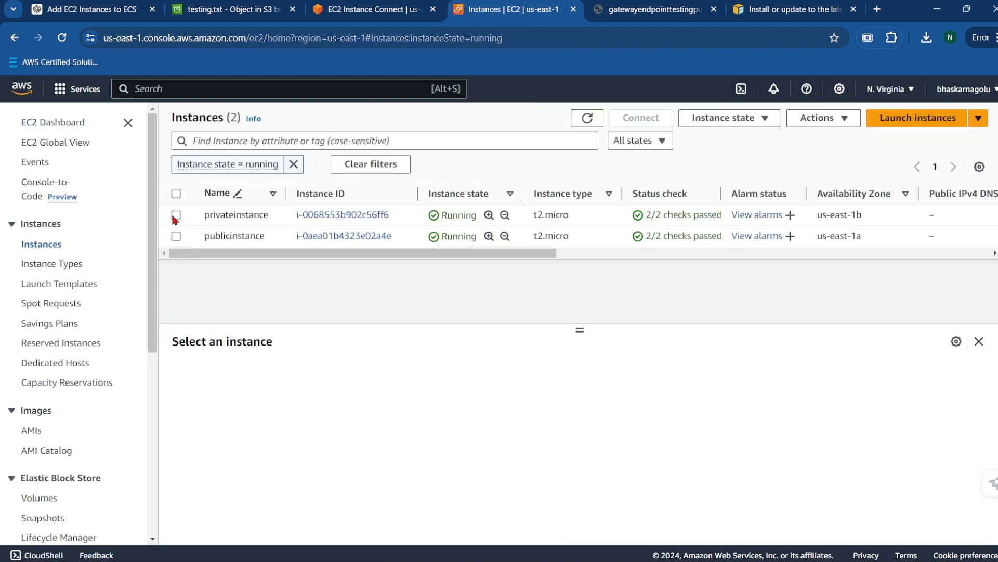
Step: Copy the private IPv4 address of privateinstance from its EC2 details and return to the public instance's terminal
{"action": "left_click", "coordinate": [176, 215]}
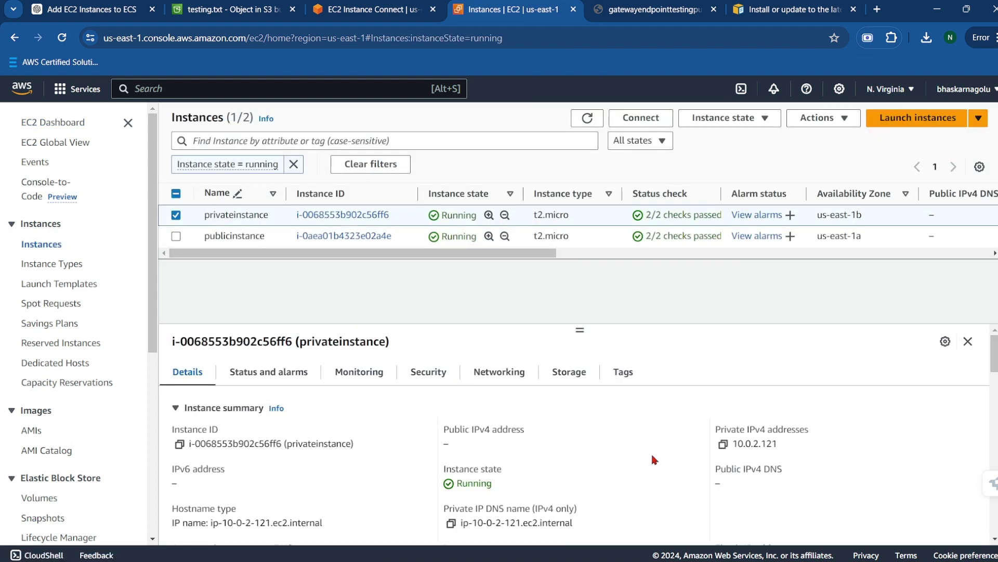
{"action": "left_click", "coordinate": [720, 445]}
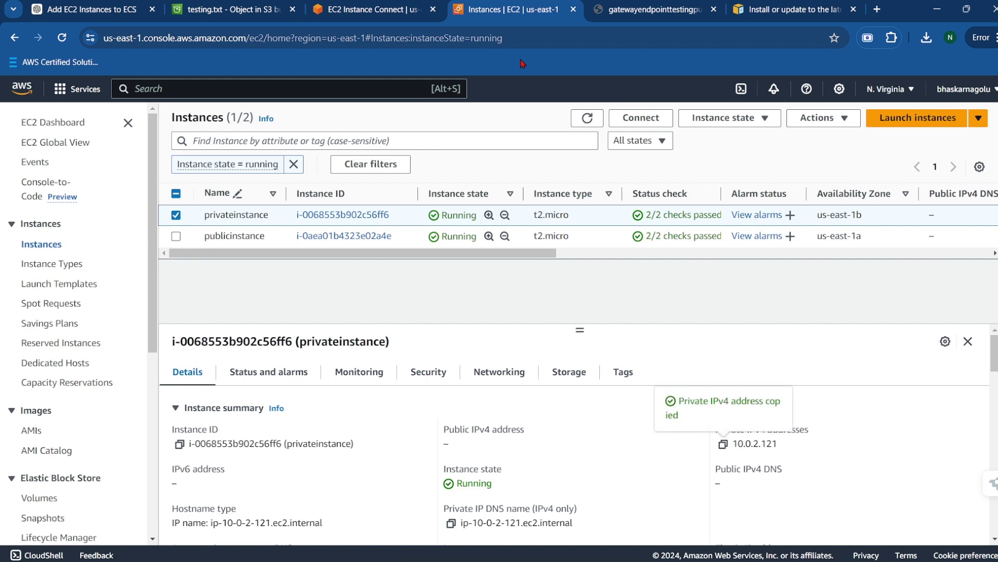
{"action": "left_click", "coordinate": [399, 11]}
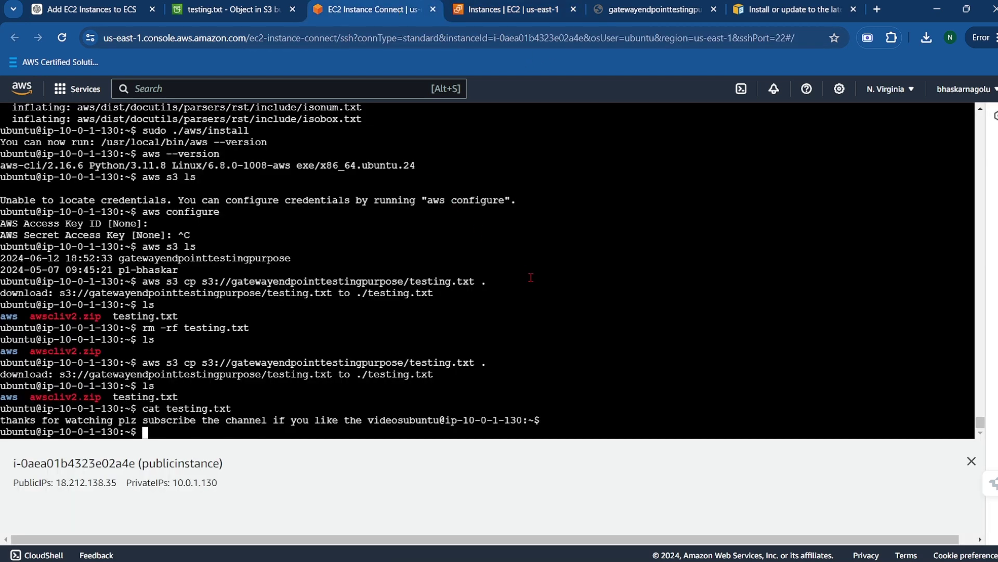
Step: Switch to File Explorer and open gatewayendpoint.pem from the Downloads folder in Notepad, just once
{"action": "key", "text": "alt+Tab"}
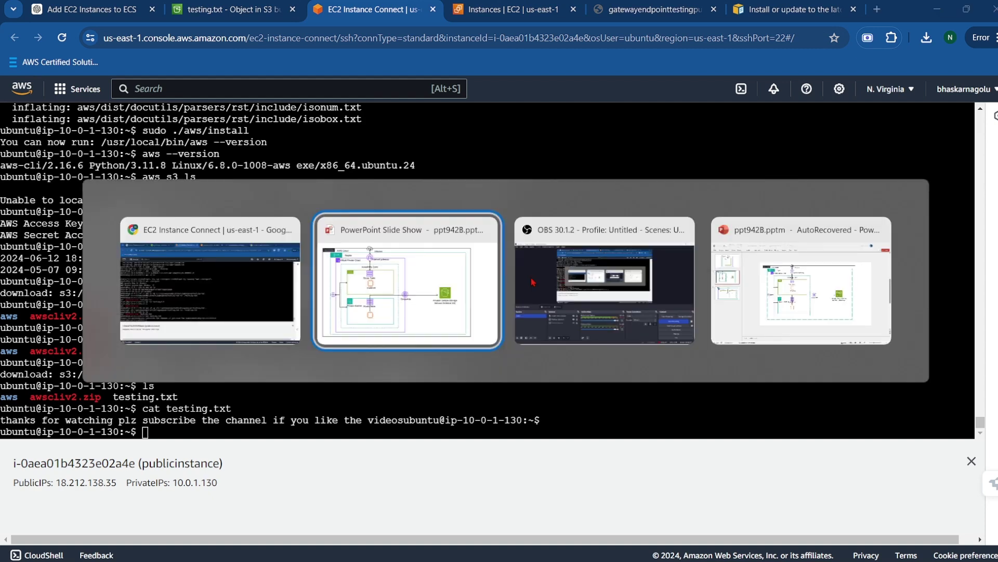
{"action": "key", "text": "Escape"}
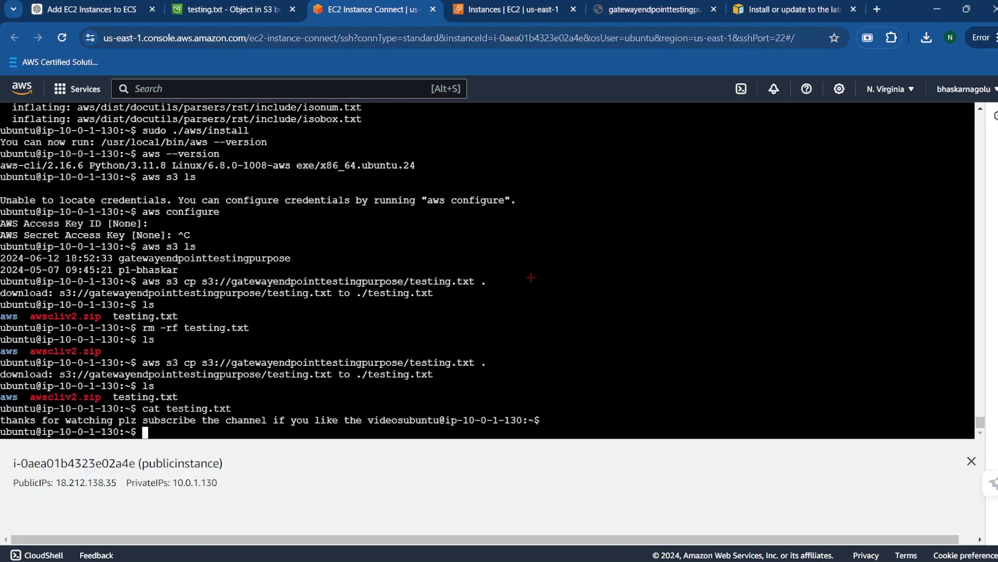
{"action": "type", "text": "e"}
{"action": "key", "text": "super+e"}
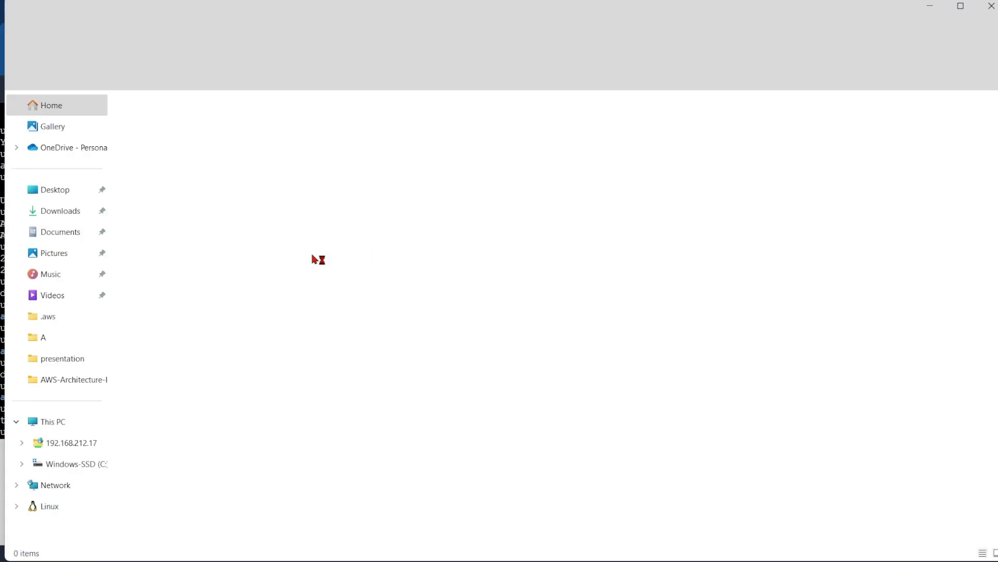
{"action": "left_click", "coordinate": [71, 211]}
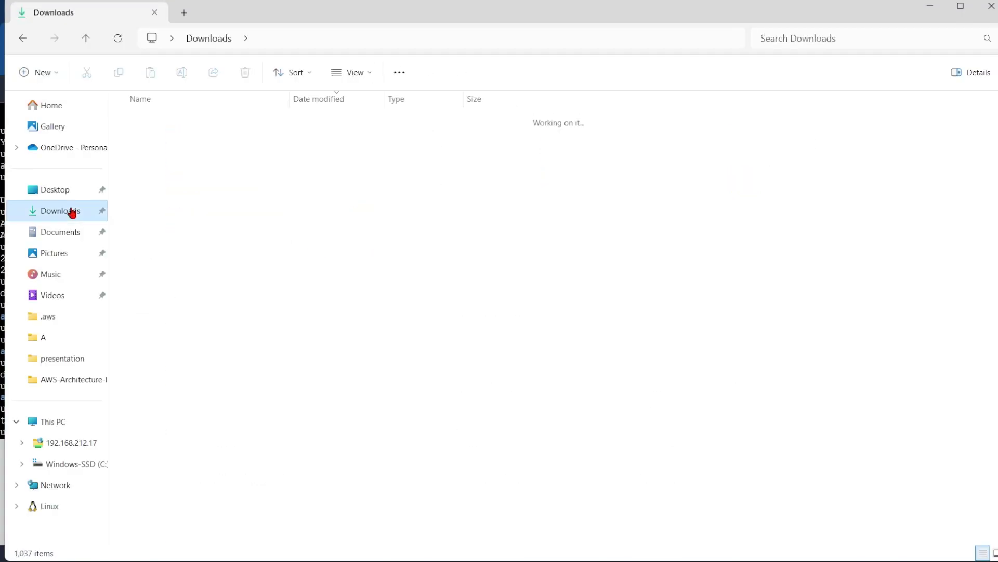
{"action": "double_click", "coordinate": [170, 141]}
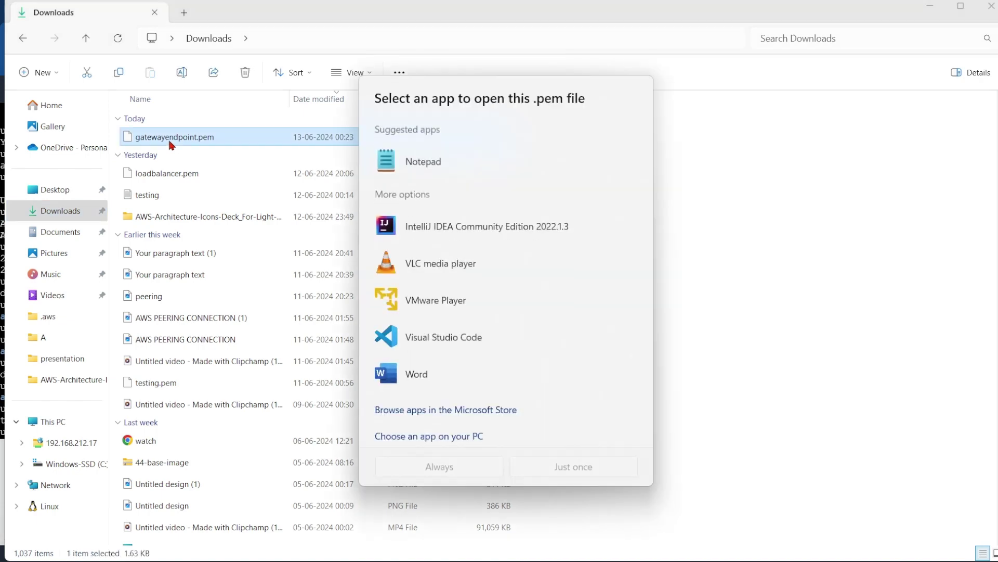
{"action": "left_click", "coordinate": [414, 163]}
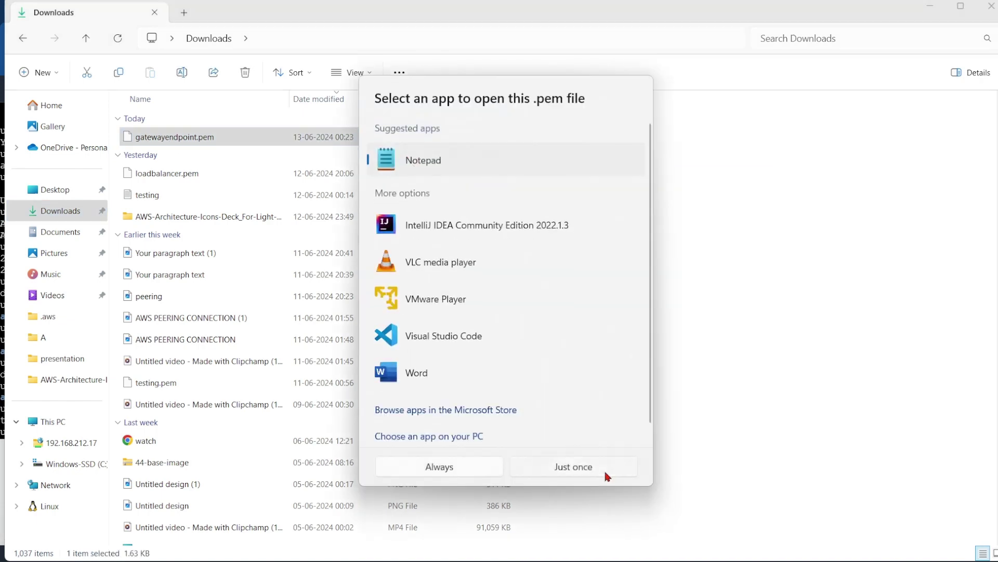
{"action": "left_click", "coordinate": [575, 469]}
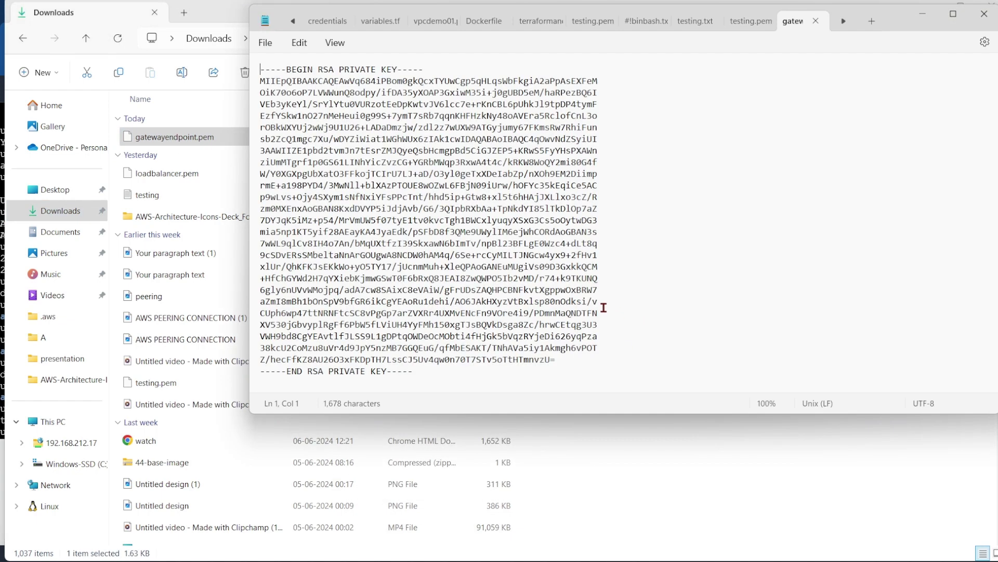
Step: Copy the entire private key text from gatewayendpoint.pem and return to the EC2 Instance Connect terminal in Chrome
{"action": "left_click_drag", "start_coordinate": [422, 377], "coordinate": [266, 77]}
{"action": "right_click", "coordinate": [309, 102]}
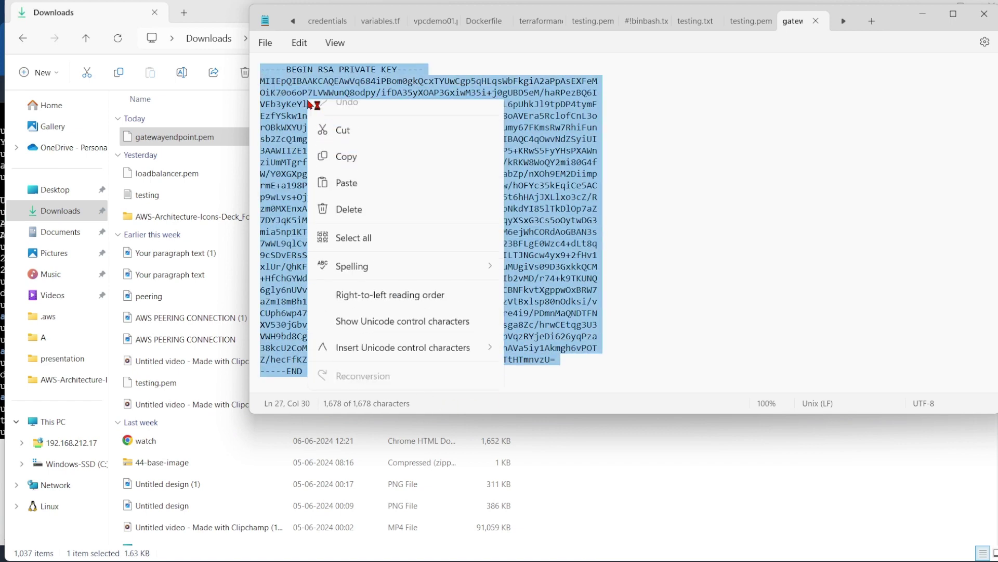
{"action": "left_click", "coordinate": [346, 170]}
{"action": "key", "text": "alt+Tab"}
{"action": "key", "text": "alt+Tab"}
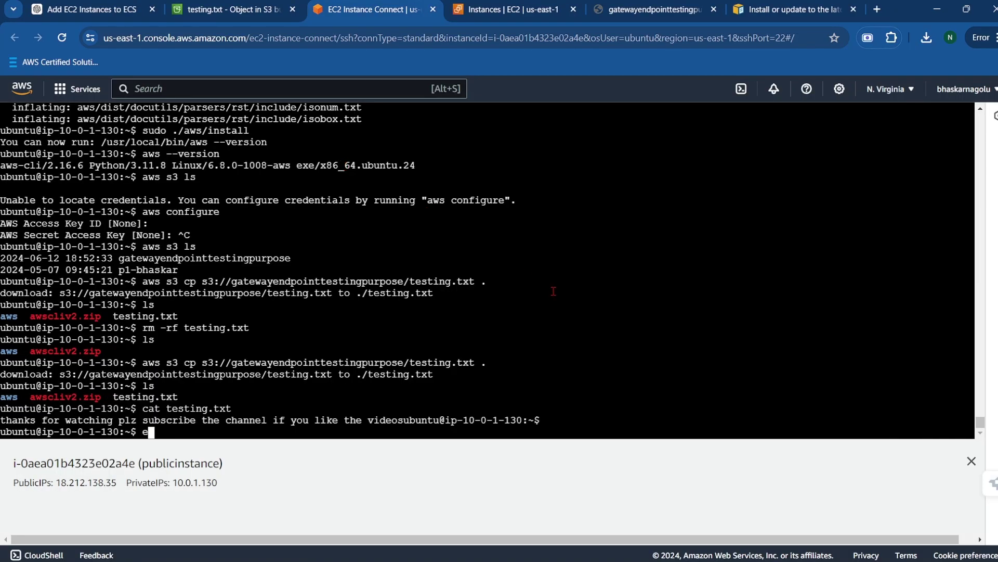
Step: Clear the stray text at the prompt and create an empty key.pem file with touch
{"action": "key", "text": "BackSpace"}
{"action": "type", "text": "key.p"}
{"action": "key", "text": "BackSpace"}
{"action": "key", "text": "BackSpace"}
{"action": "key", "text": "BackSpace"}
{"action": "key", "text": "BackSpace"}
{"action": "key", "text": "BackSpace"}
{"action": "type", "text": "touch key.pem"}
{"action": "key", "text": "Return"}
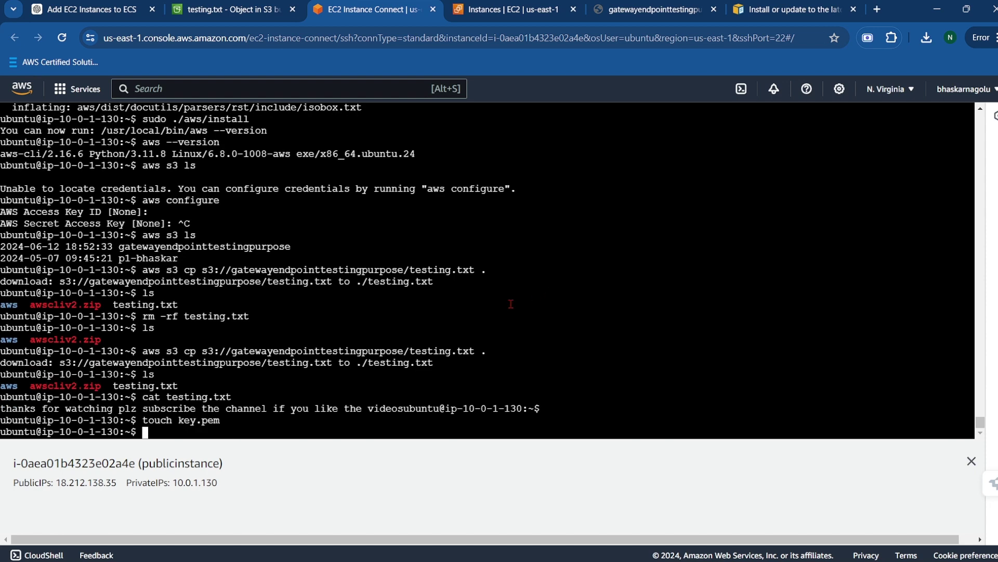
Step: Edit key.pem in nano, paste the copied RSA private key into it, save the file and exit
{"action": "type", "text": "nano key.pem"}
{"action": "key", "text": "Return"}
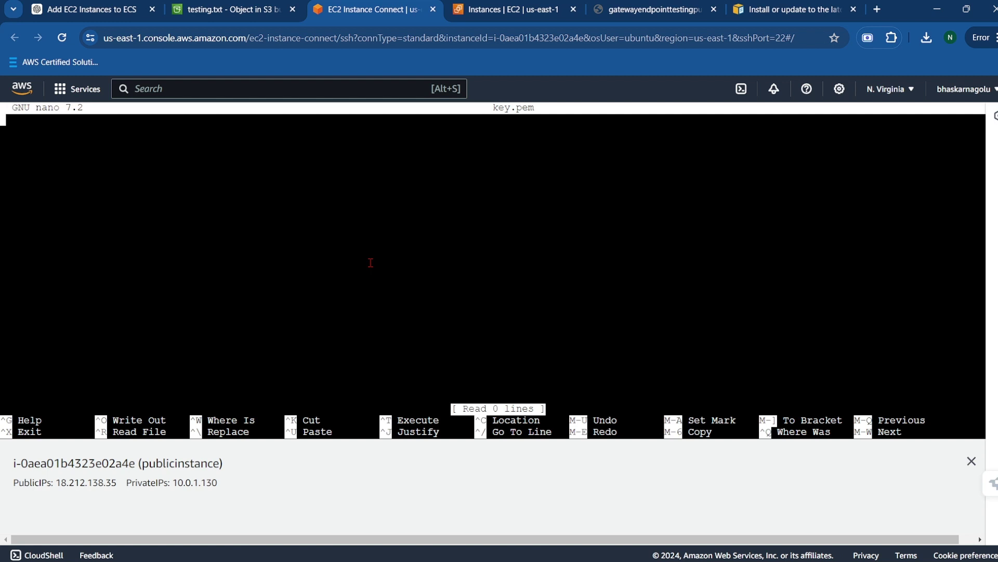
{"action": "right_click", "coordinate": [371, 263]}
{"action": "left_click", "coordinate": [409, 406]}
{"action": "key", "text": "ctrl+o"}
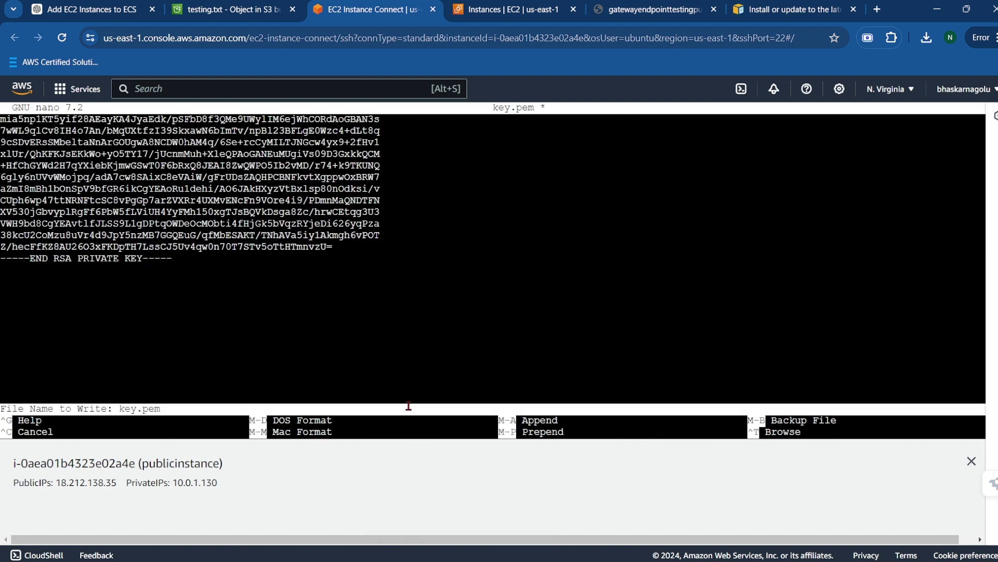
{"action": "key", "text": "Return"}
{"action": "key", "text": "ctrl+x"}
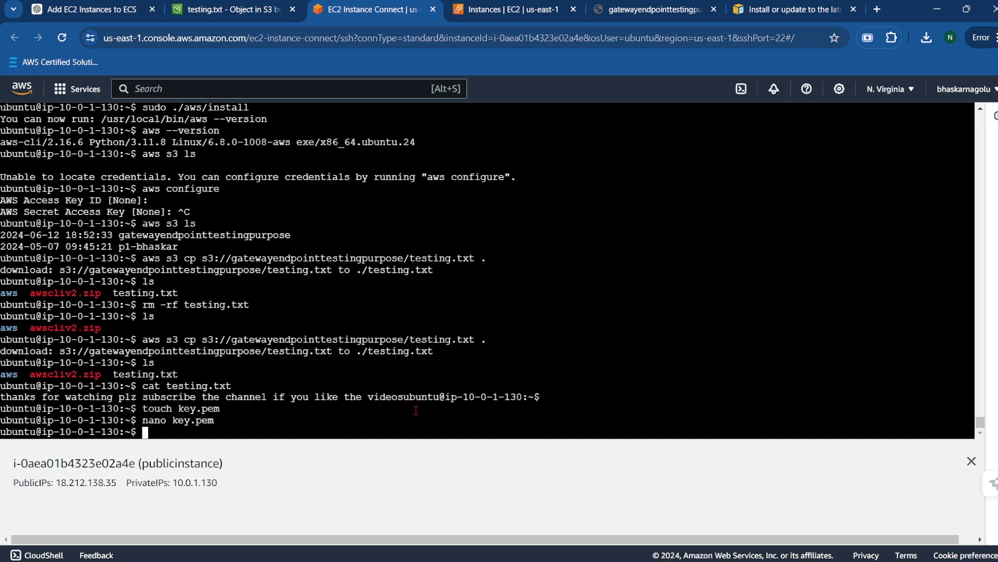
Step: Set key.pem permissions to 400 and connect over SSH to the private instance at 10.0.2.121 with that key, accepting the host
{"action": "type", "text": "chmod 400 key.pem"}
{"action": "key", "text": "Return"}
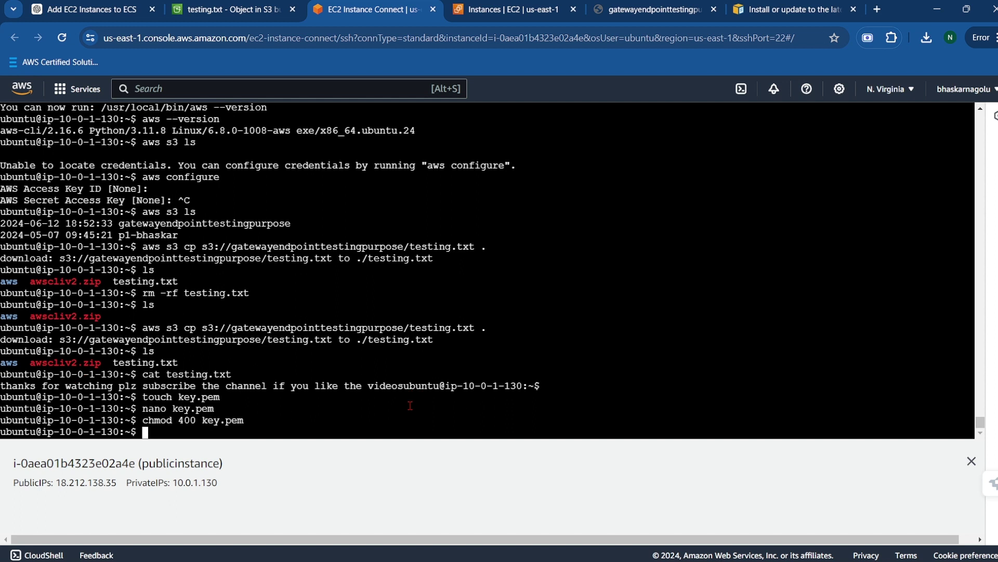
{"action": "type", "text": "ssh -i key.pem"}
{"action": "left_click", "coordinate": [526, 9]}
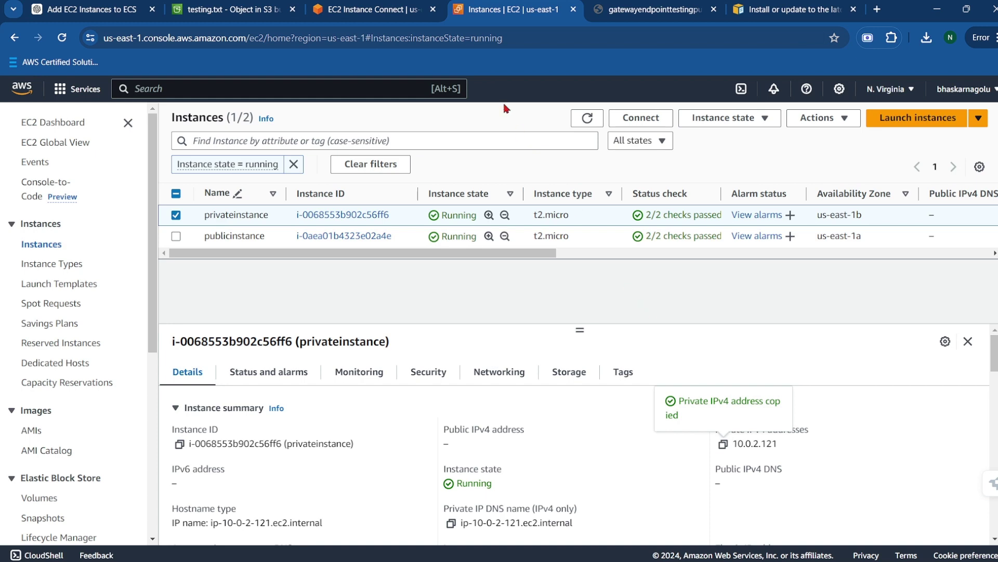
{"action": "left_click", "coordinate": [355, 11]}
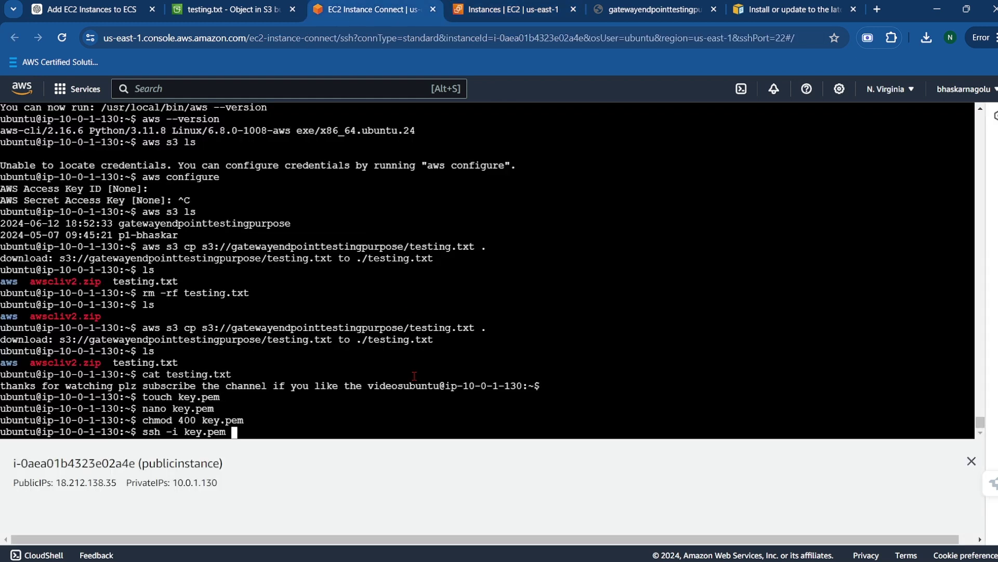
{"action": "type", "text": "10.0.2.121"}
{"action": "key", "text": "Return"}
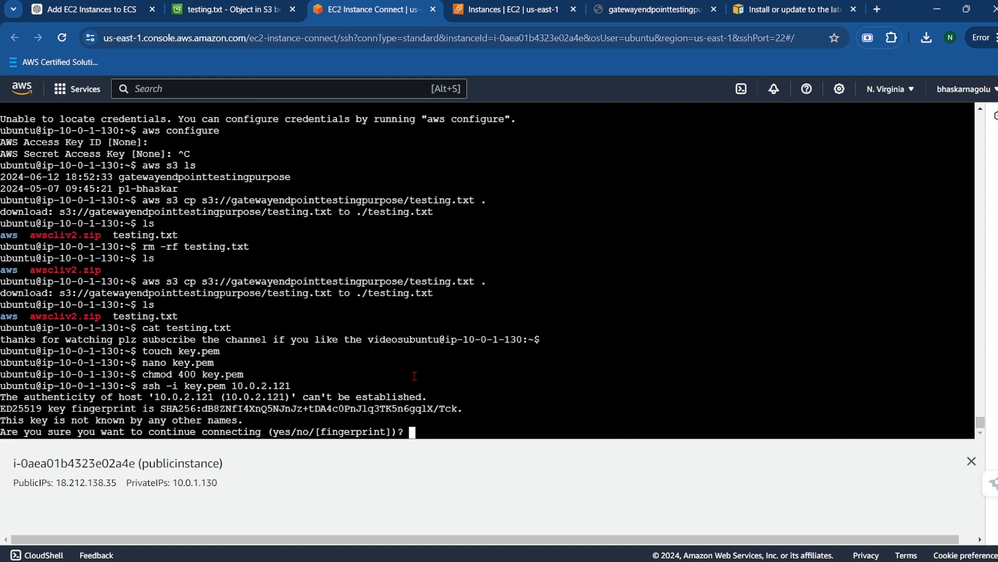
{"action": "type", "text": "yes"}
{"action": "key", "text": "Return"}
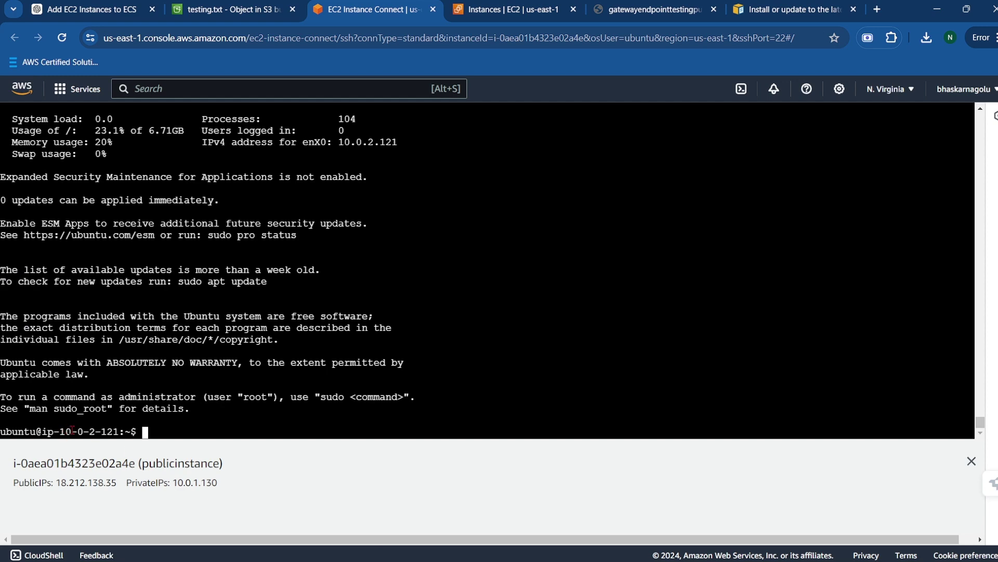
Step: Review the VPC architecture diagram in the PowerPoint slide show and return to the terminal in Chrome
{"action": "key", "text": "alt+Tab"}
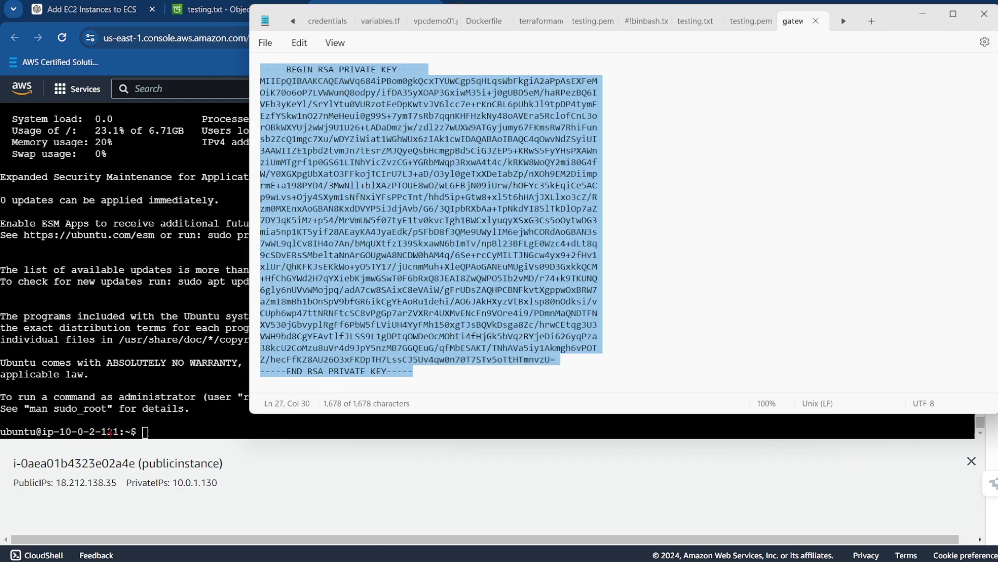
{"action": "key", "text": "alt+Tab"}
{"action": "key", "text": "alt+Tab"}
{"action": "key", "text": "Tab"}
{"action": "key", "text": "Tab"}
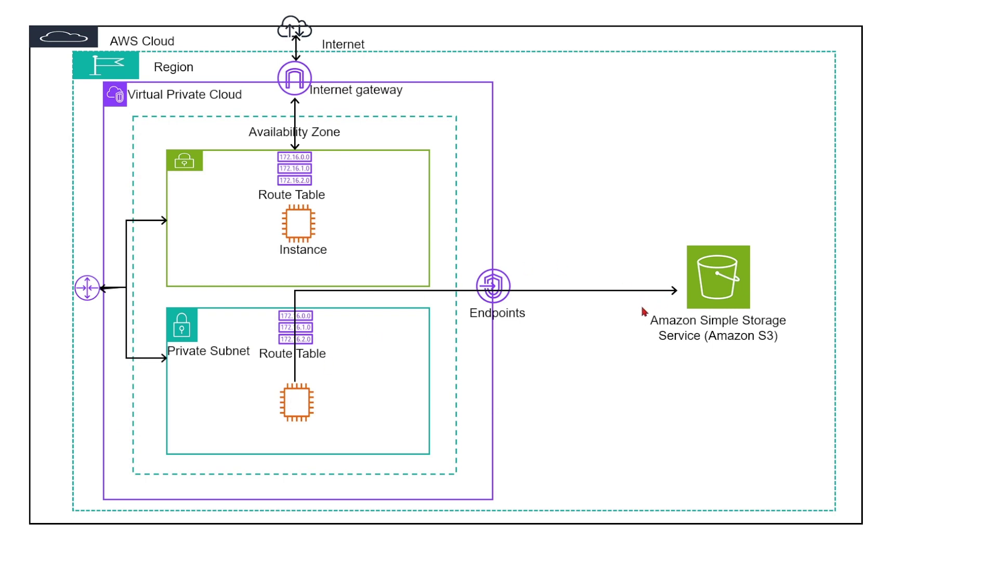
{"action": "key", "text": "alt+Tab"}
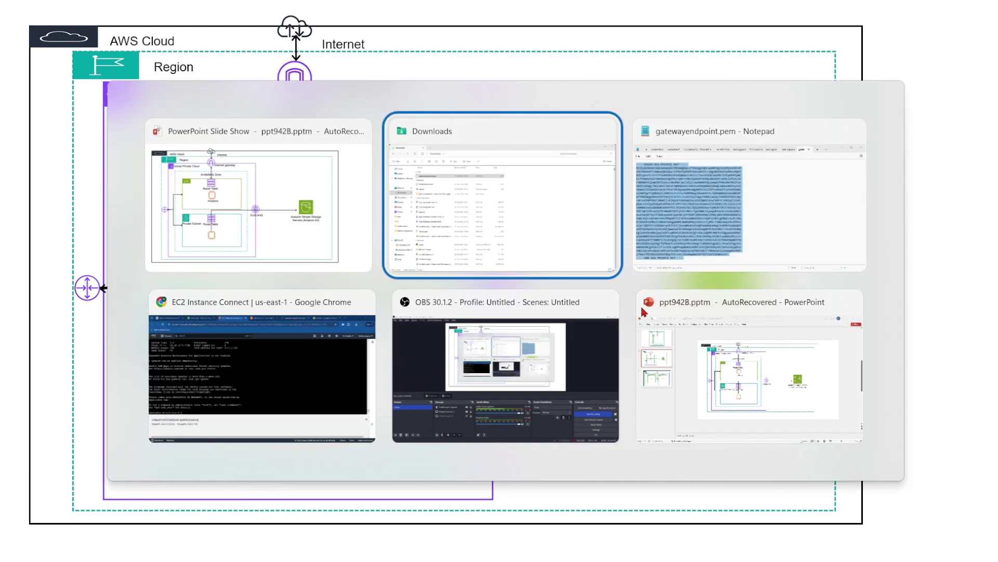
{"action": "key", "text": "alt+Tab"}
{"action": "key", "text": "alt+Tab"}
{"action": "key", "text": "alt+Tab"}
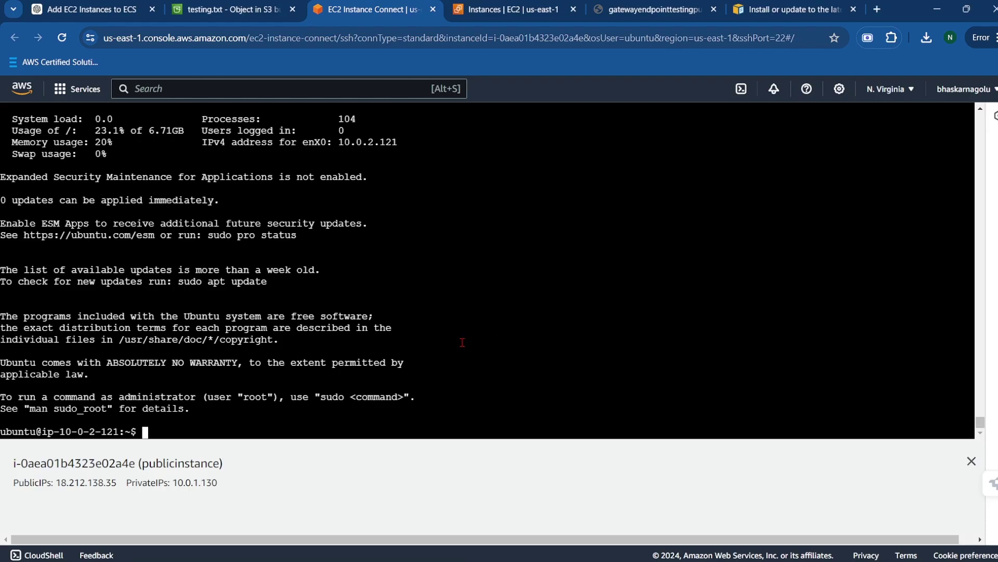
Step: Try to list the S3 buckets from the private instance with aws s3 ls, and check the setup against the architecture diagram
{"action": "type", "text": "aws s3 ls"}
{"action": "key", "text": "Return"}
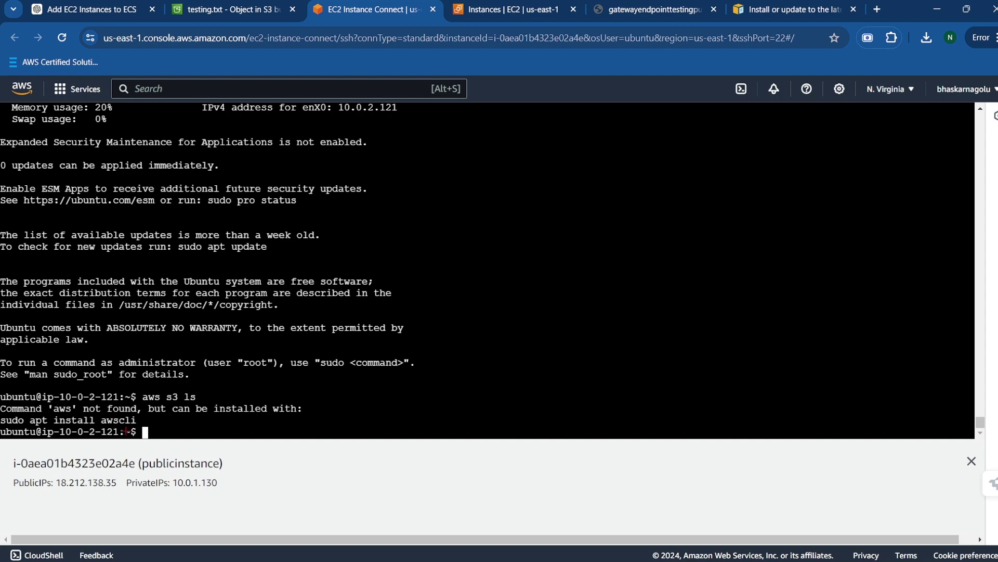
{"action": "key", "text": "alt+Tab"}
{"action": "key", "text": "alt+Tab"}
{"action": "key", "text": "Tab"}
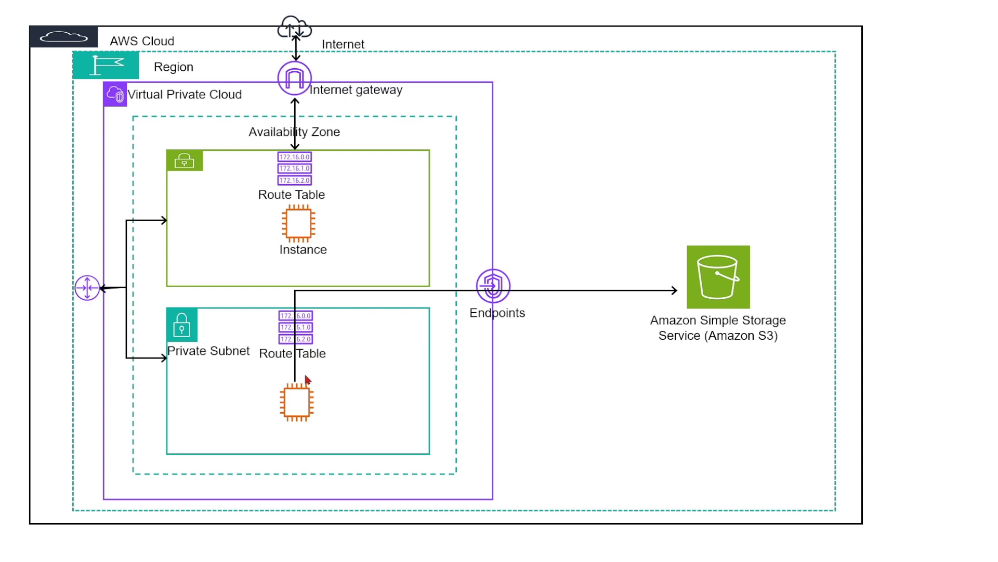
{"action": "key", "text": "alt+Tab"}
{"action": "key", "text": "Tab"}
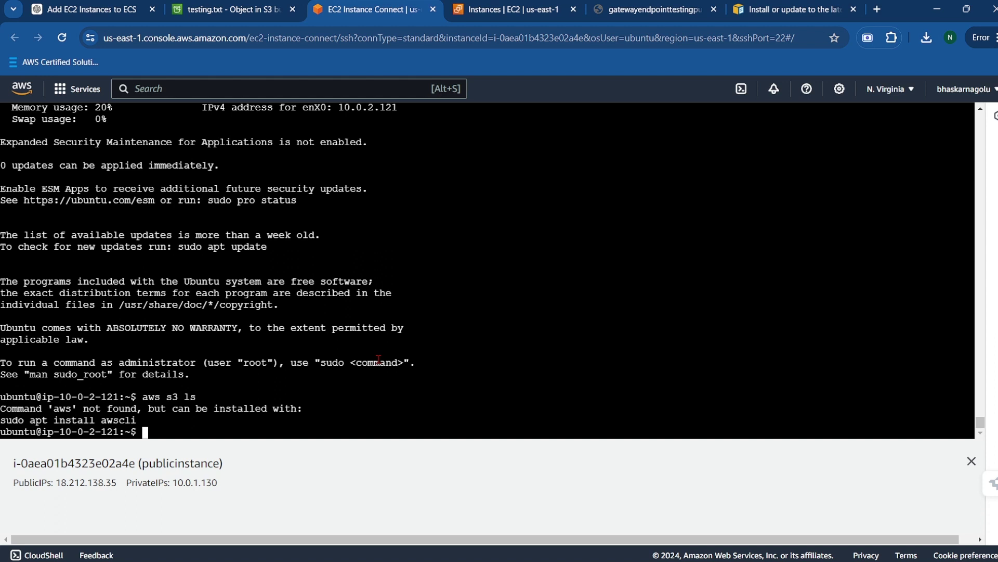
Step: Exit the private instance's SSH session and list the files in the public instance's home directory
{"action": "type", "text": "exit"}
{"action": "key", "text": "Return"}
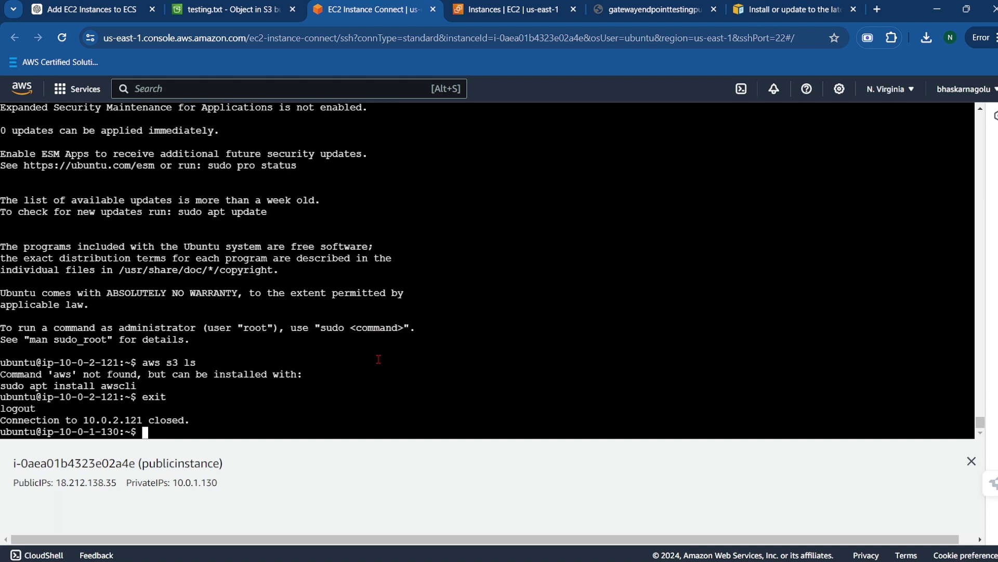
{"action": "type", "text": "ls"}
{"action": "key", "text": "Return"}
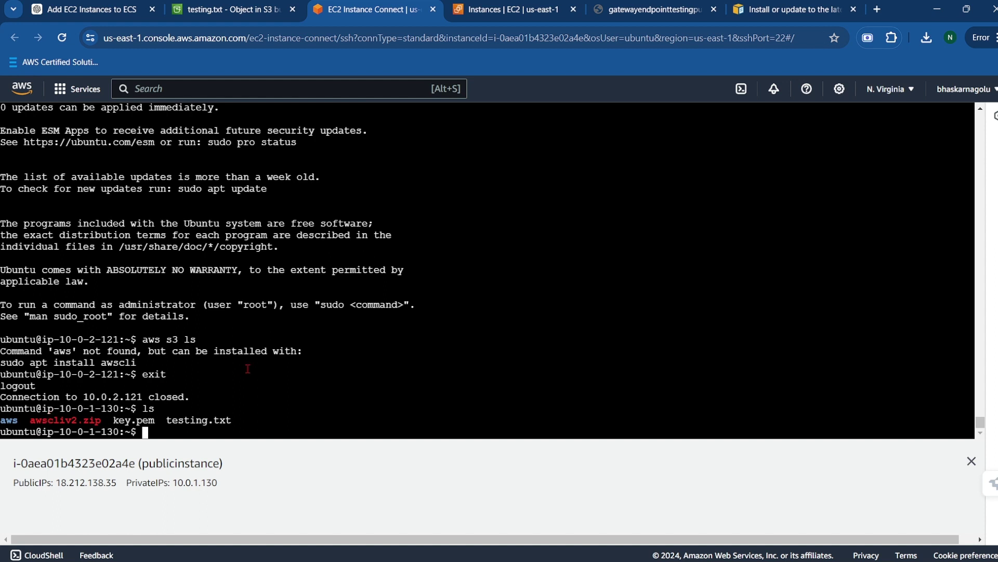
Step: Try to copy the aws folder to /home/ubuntu/ on 10.0.2.121 using scp with key.pem, without the recursive option
{"action": "type", "text": "scp -i key.pem awscliv2.zip"}
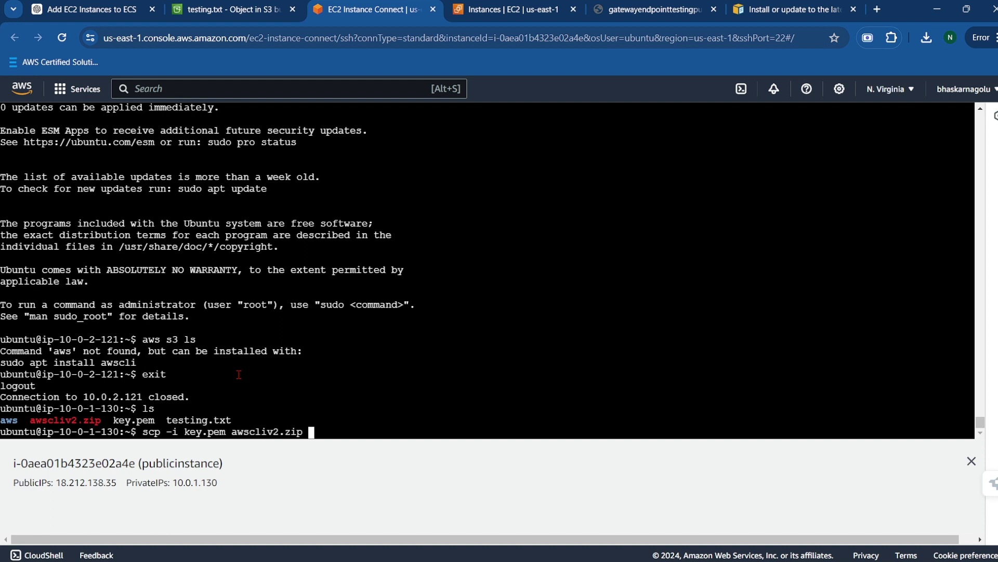
{"action": "key", "text": "BackSpace"}
{"action": "key", "text": "BackSpace"}
{"action": "key", "text": "BackSpace"}
{"action": "key", "text": "BackSpace"}
{"action": "key", "text": "BackSpace"}
{"action": "key", "text": "BackSpace"}
{"action": "key", "text": "BackSpace"}
{"action": "key", "text": "BackSpace"}
{"action": "key", "text": "BackSpace"}
{"action": "key", "text": "BackSpace"}
{"action": "type", "text": "/u"}
{"action": "key", "text": "BackSpace"}
{"action": "type", "text": "home"}
{"action": "key", "text": "BackSpace"}
{"action": "key", "text": "BackSpace"}
{"action": "key", "text": "BackSpace"}
{"action": "key", "text": "BackSpace"}
{"action": "key", "text": "BackSpace"}
{"action": "type", "text": "10.2."}
{"action": "key", "text": "BackSpace"}
{"action": "key", "text": "BackSpace"}
{"action": "type", "text": "0.2.121:/ho"}
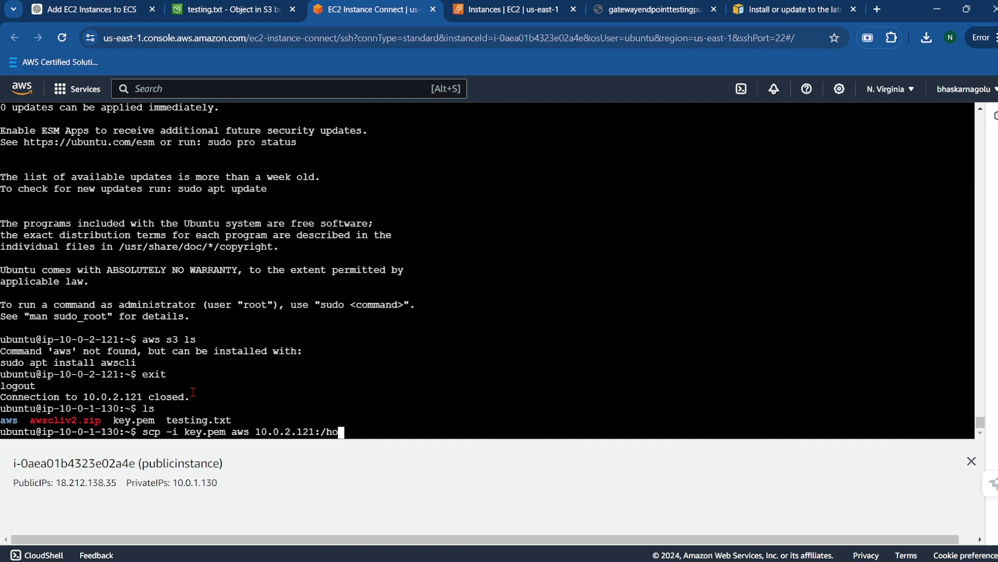
{"action": "type", "text": "me/ubunut"}
{"action": "key", "text": "BackSpace"}
{"action": "key", "text": "BackSpace"}
{"action": "type", "text": "tu"}
{"action": "key", "text": "Return"}
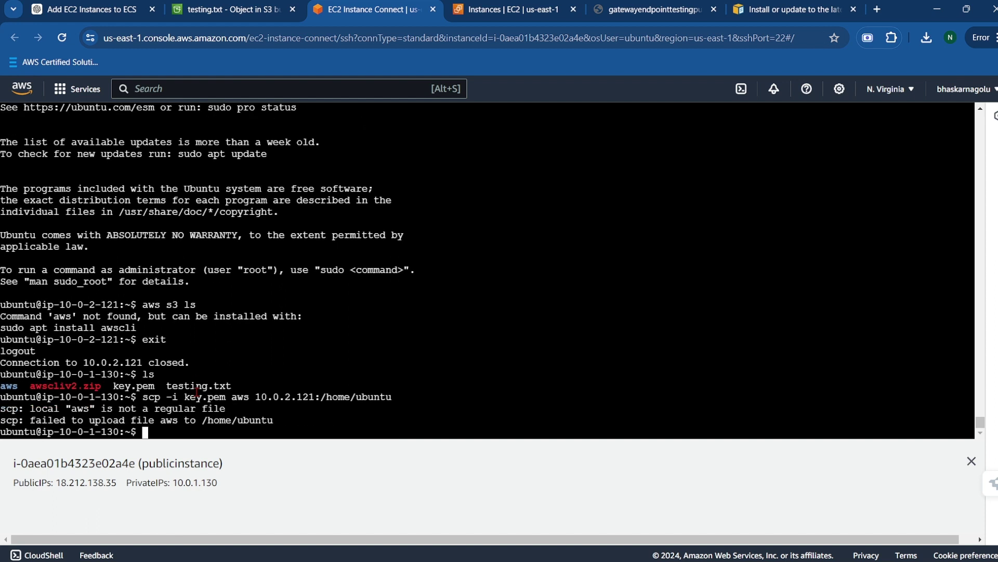
{"action": "key", "text": "Up"}
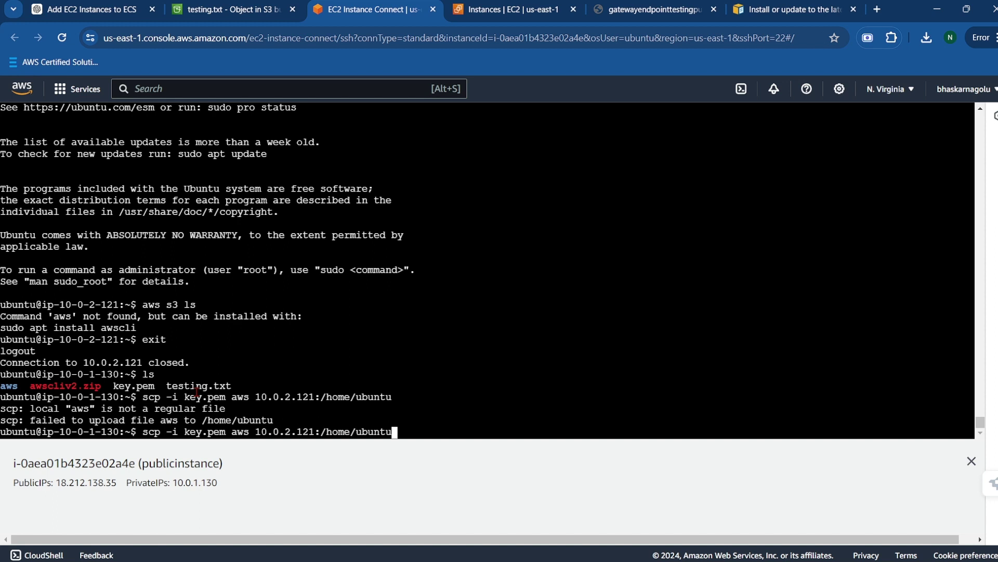
{"action": "type", "text": "/"}
{"action": "key", "text": "Return"}
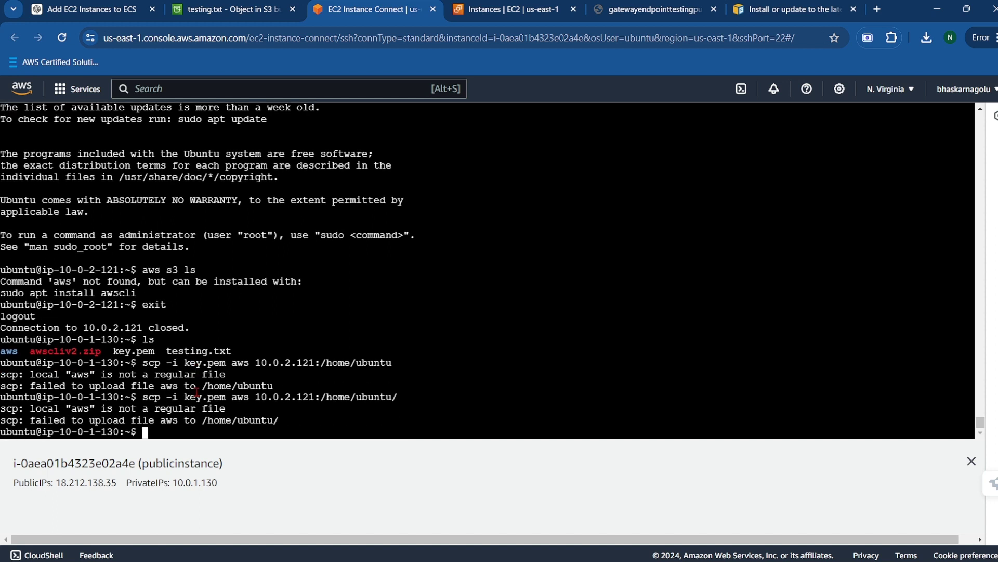
Step: Copy the aws folder recursively with scp -r and key.pem to 10.0.2.121:/home/ubuntu/, and list the public instance's files
{"action": "key", "text": "Up"}
{"action": "key", "text": "Left"}
{"action": "key", "text": "Left"}
{"action": "key", "text": "Left"}
{"action": "key", "text": "Left"}
{"action": "key", "text": "Left"}
{"action": "key", "text": "Left"}
{"action": "key", "text": "Left"}
{"action": "key", "text": "Left"}
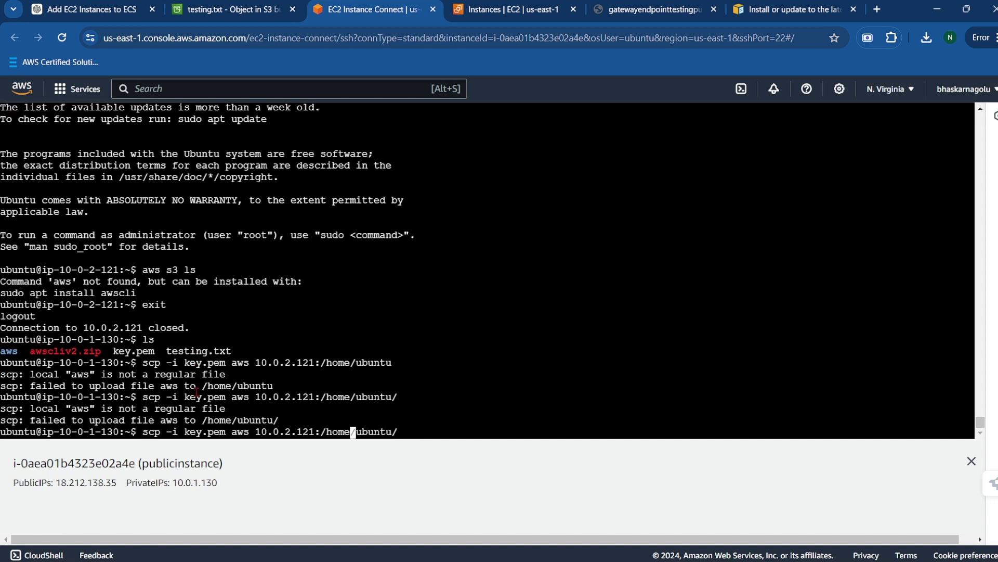
{"action": "key", "text": "Left"}
{"action": "key", "text": "Left"}
{"action": "key", "text": "Left"}
{"action": "key", "text": "Left"}
{"action": "key", "text": "Left"}
{"action": "key", "text": "Left"}
{"action": "key", "text": "Left"}
{"action": "key", "text": "Left"}
{"action": "key", "text": "Left"}
{"action": "key", "text": "Left"}
{"action": "key", "text": "Left"}
{"action": "key", "text": "Left"}
{"action": "key", "text": "Left"}
{"action": "key", "text": "Left"}
{"action": "key", "text": "Left"}
{"action": "key", "text": "Left"}
{"action": "key", "text": "Left"}
{"action": "key", "text": "Left"}
{"action": "key", "text": "Left"}
{"action": "key", "text": "Left"}
{"action": "type", "text": "-r"}
{"action": "key", "text": "Return"}
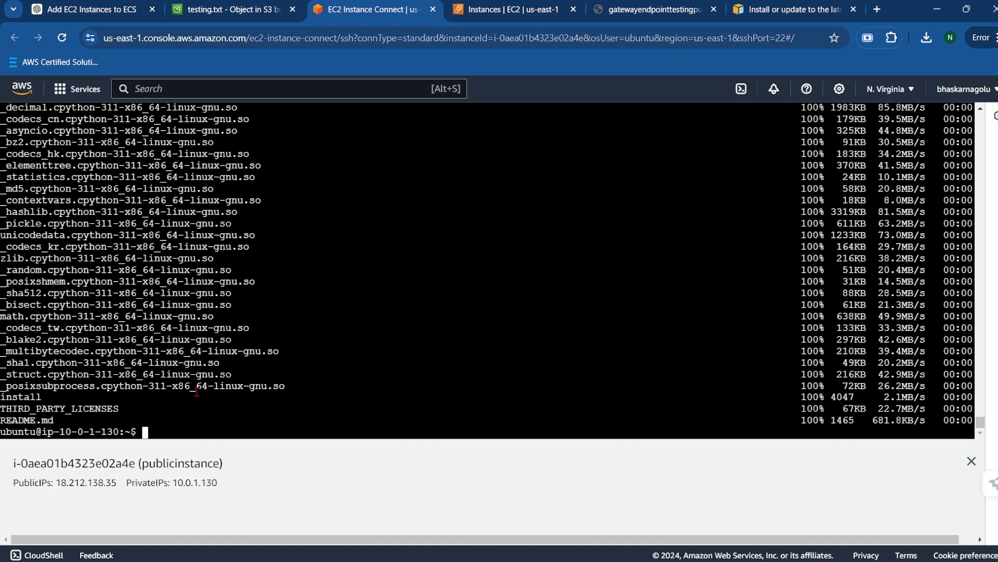
{"action": "type", "text": "ls"}
{"action": "key", "text": "Return"}
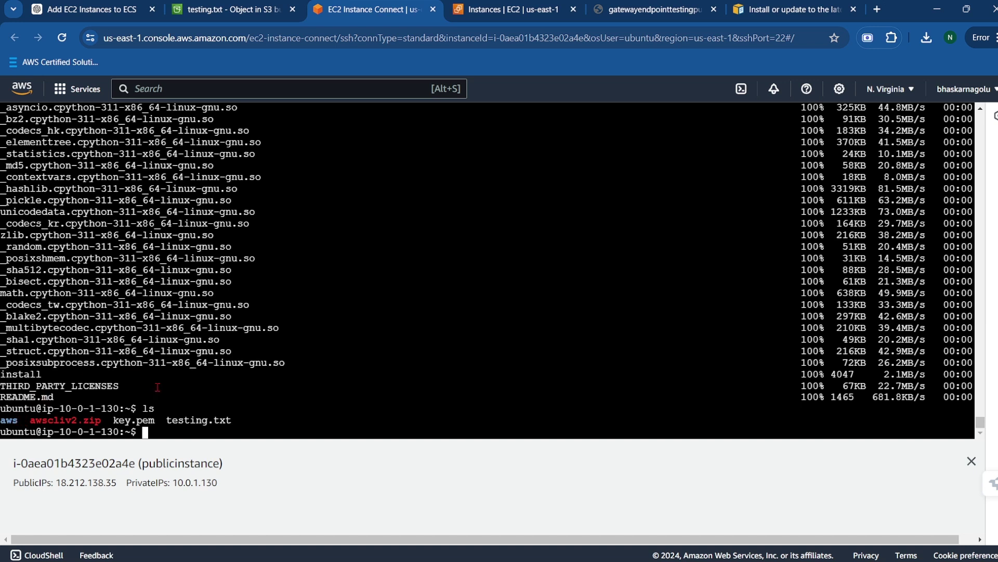
Step: Connect over SSH to the private instance at 10.0.2.121 with key.pem and list its home directory files
{"action": "key", "text": "Up"}
{"action": "key", "text": "Up"}
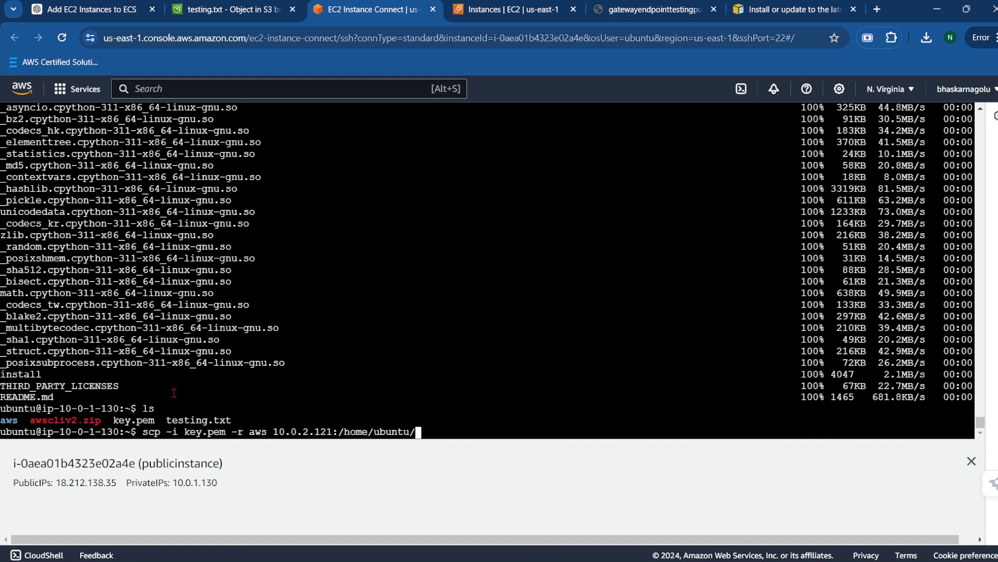
{"action": "key", "text": "Up"}
{"action": "key", "text": "Up"}
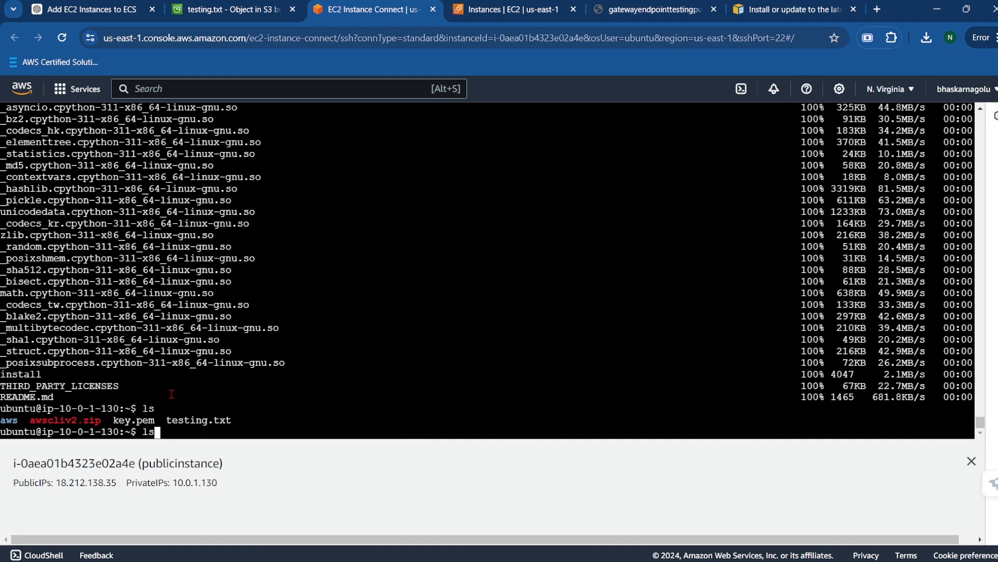
{"action": "key", "text": "Return"}
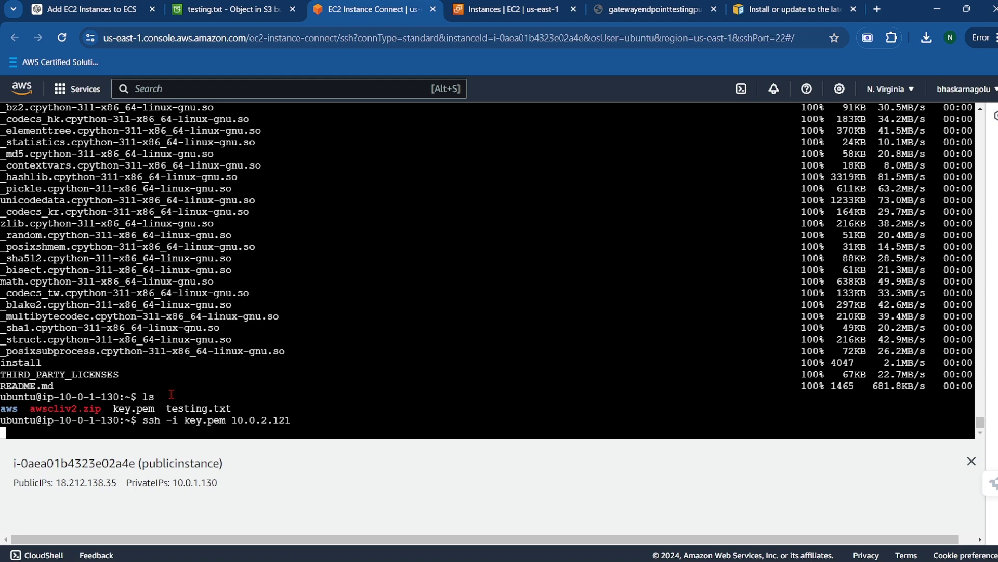
{"action": "type", "text": "ls"}
{"action": "key", "text": "Return"}
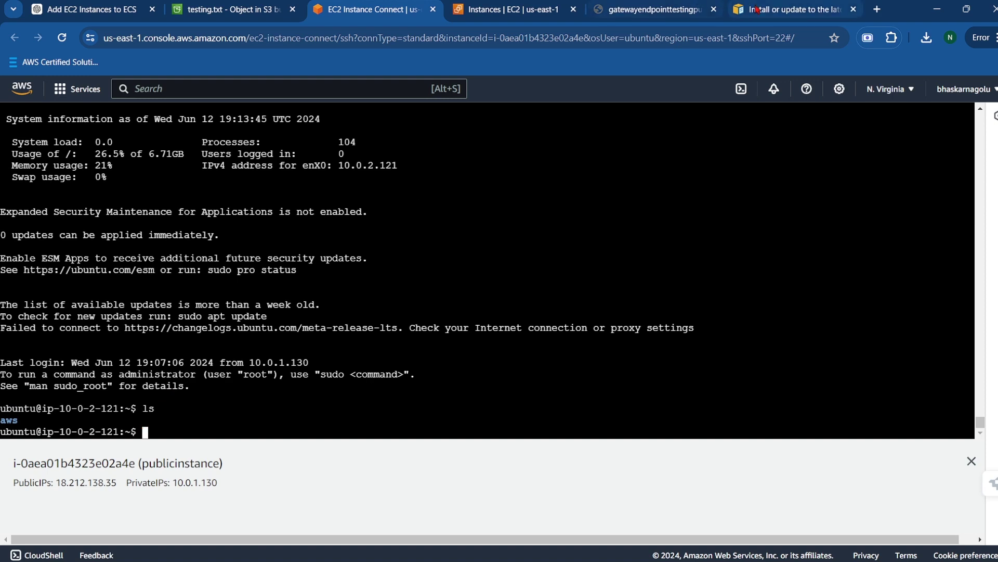
Step: Copy the sudo ./aws/install command from the AWS CLI install guide and run it on the private instance
{"action": "left_click", "coordinate": [791, 9]}
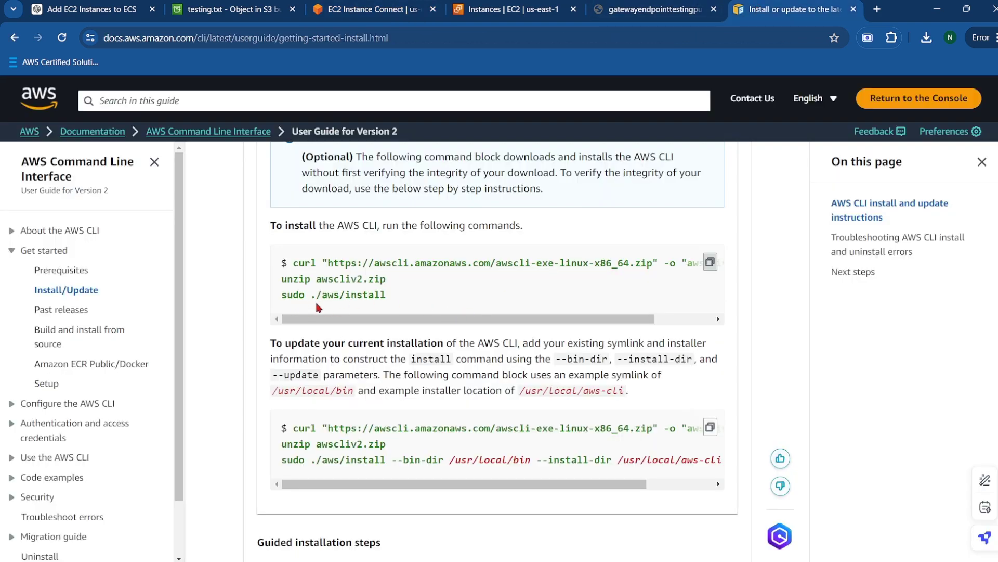
{"action": "left_click_drag", "start_coordinate": [385, 295], "coordinate": [281, 294]}
{"action": "key", "text": "super+c"}
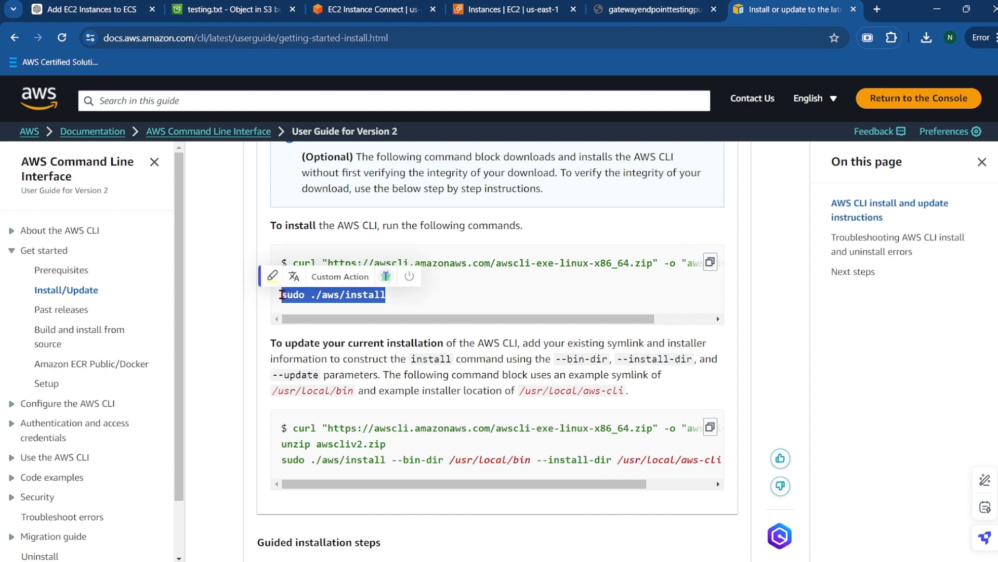
{"action": "left_click", "coordinate": [385, 9]}
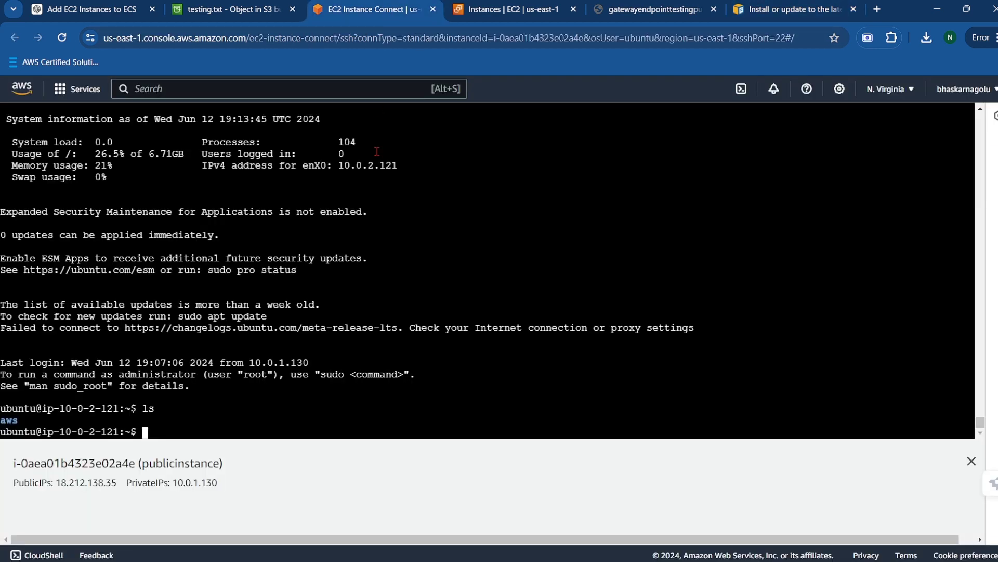
{"action": "right_click", "coordinate": [309, 384]}
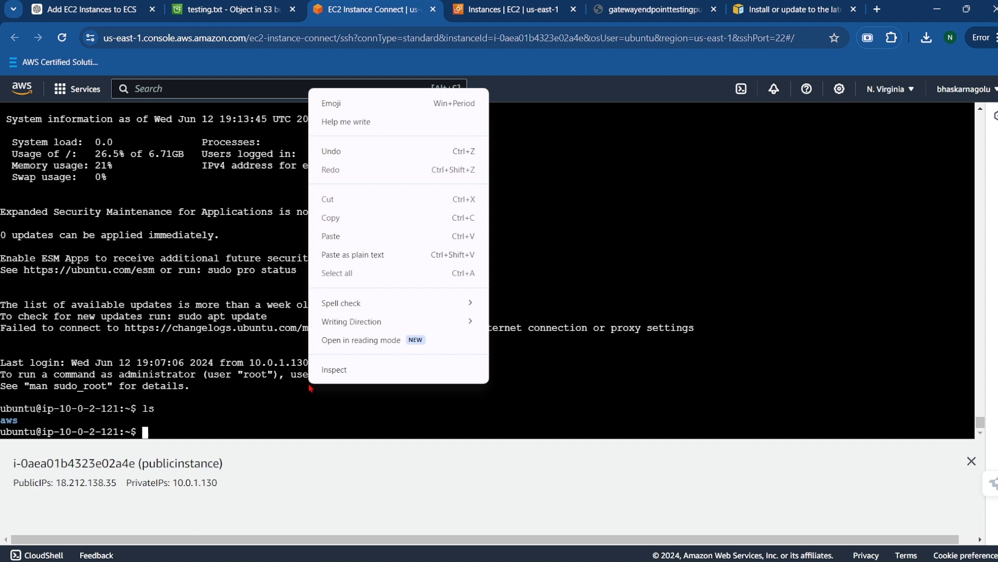
{"action": "left_click", "coordinate": [369, 238]}
{"action": "key", "text": "Return"}
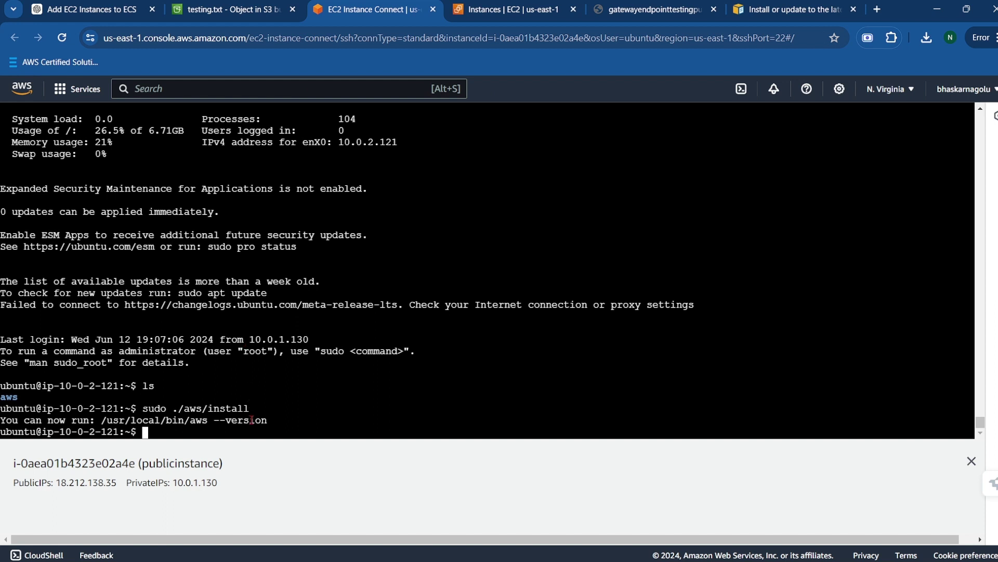
Step: Try aws s3 ls on the private instance with the installed CLI, and review the VPC architecture diagram
{"action": "type", "text": "aws s3 ls"}
{"action": "key", "text": "Return"}
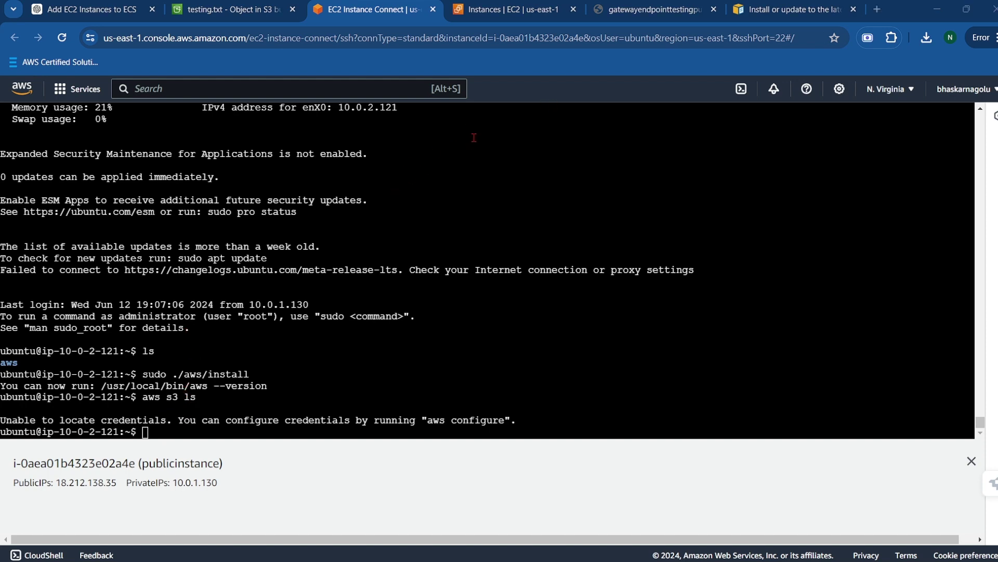
{"action": "key", "text": "alt+Tab"}
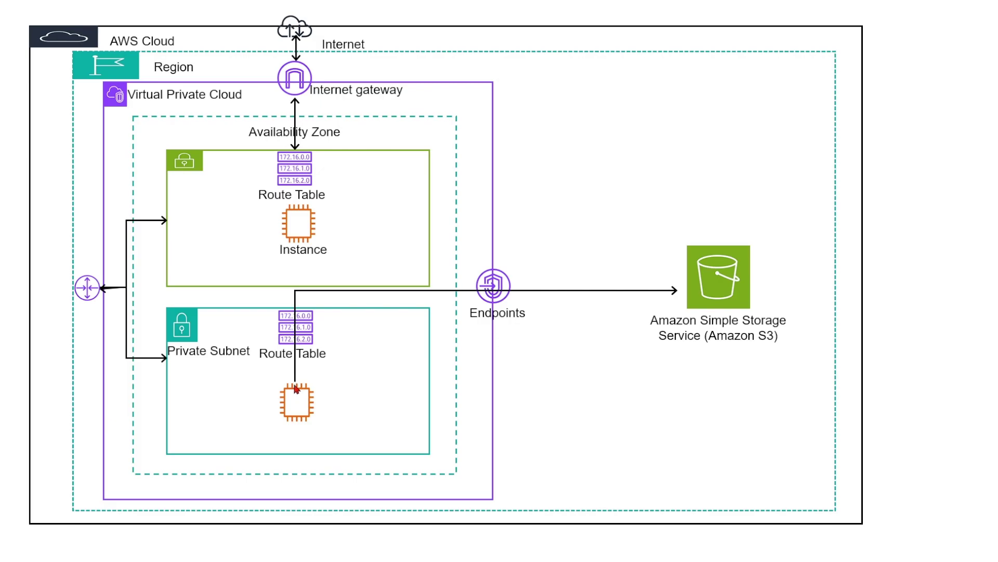
{"action": "key", "text": "alt+Tab"}
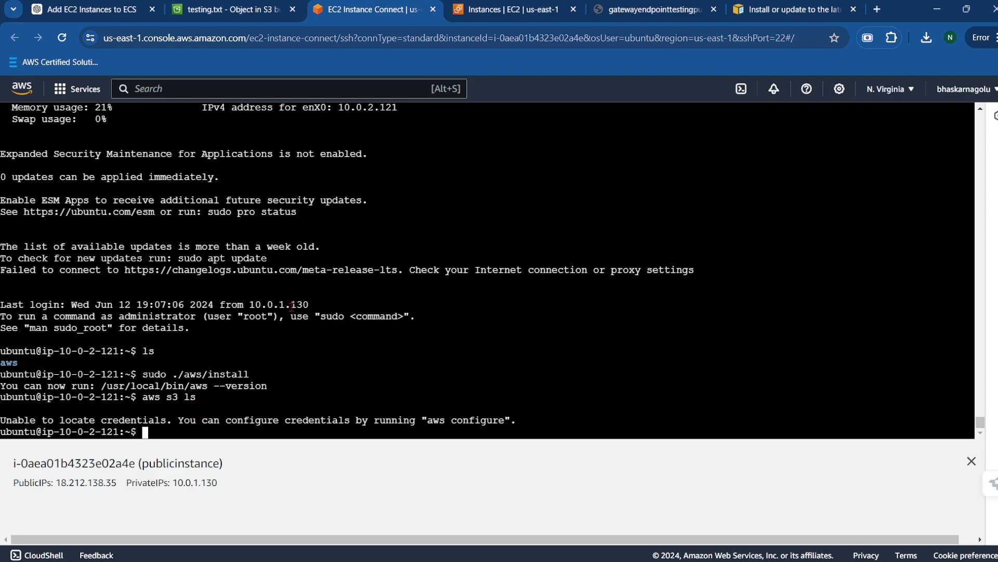
Step: Attach the gatewayendpoint IAM role to privateinstance in the EC2 console
{"action": "left_click", "coordinate": [479, 12]}
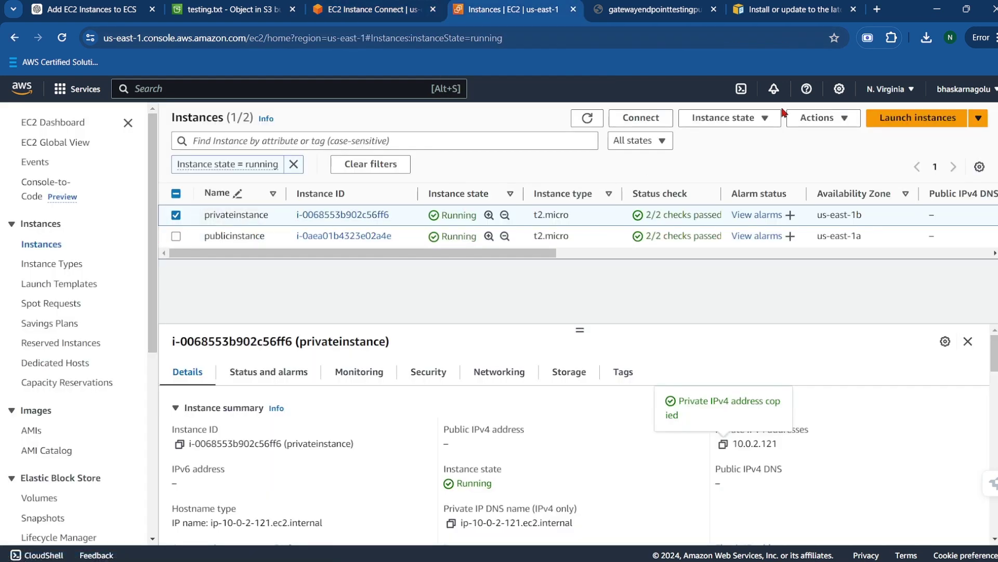
{"action": "left_click", "coordinate": [827, 118]}
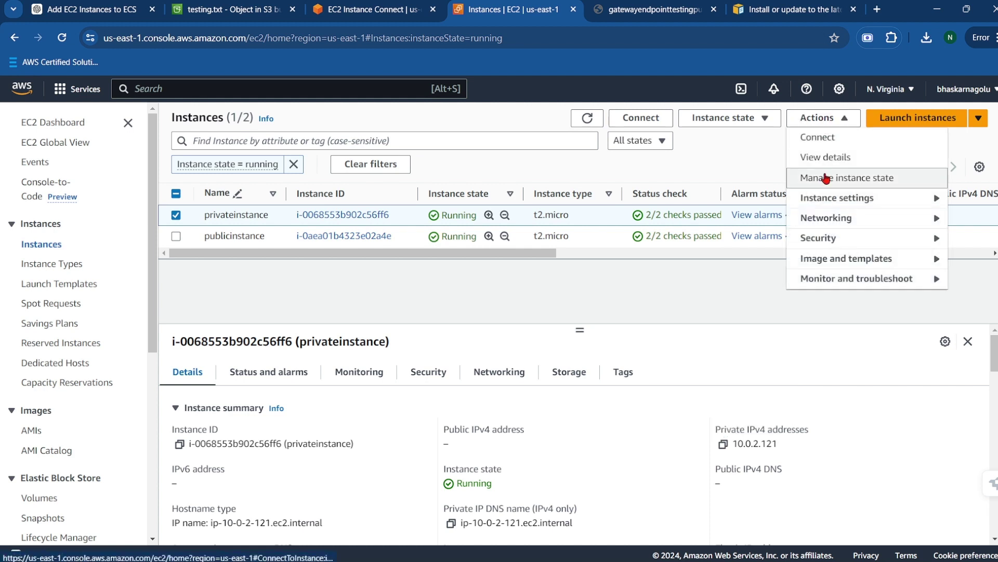
{"action": "mouse_move", "coordinate": [819, 238]}
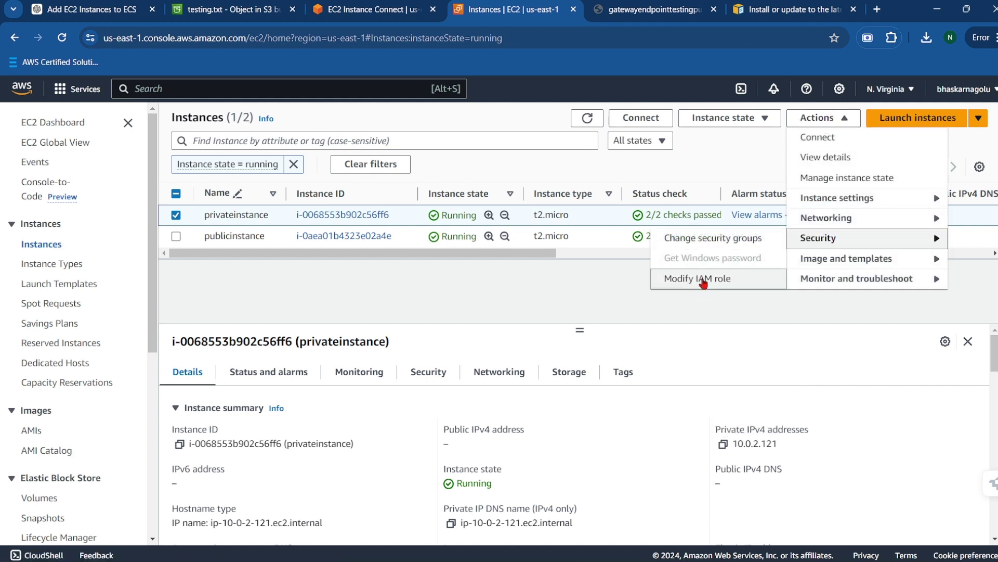
{"action": "left_click", "coordinate": [703, 281]}
{"action": "left_click", "coordinate": [338, 303]}
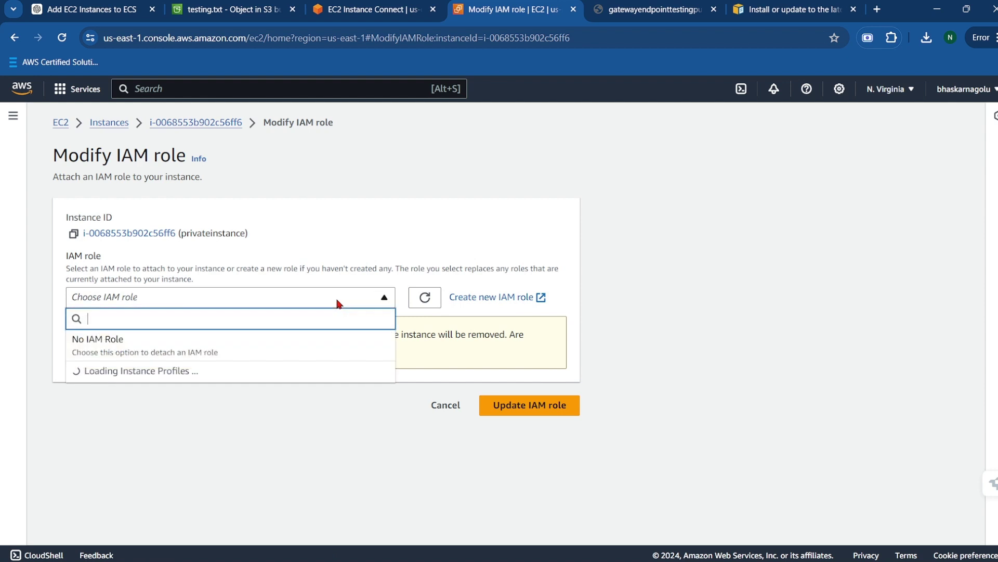
{"action": "scroll", "coordinate": [231, 403], "scroll_direction": "down", "scroll_amount": 1}
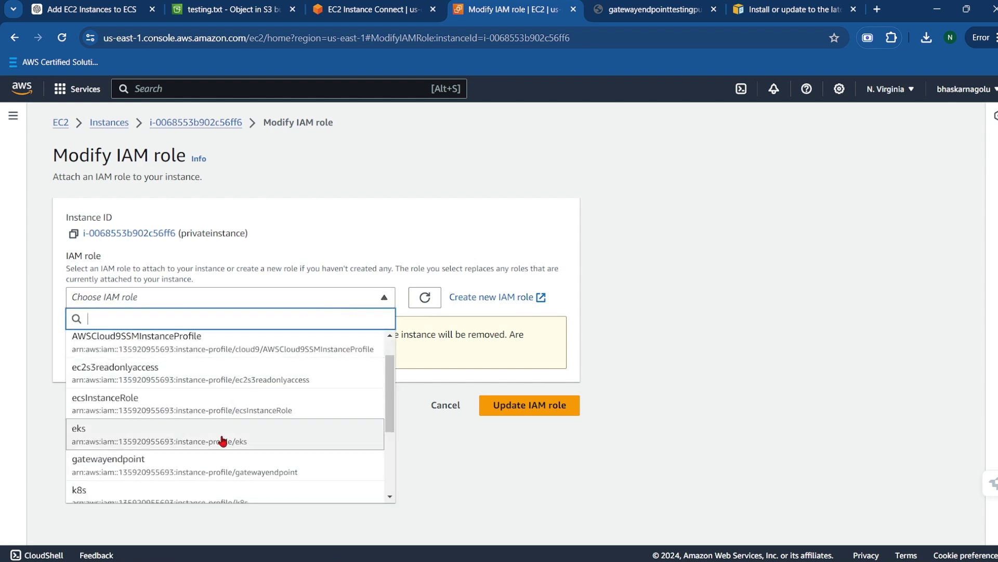
{"action": "left_click", "coordinate": [225, 462]}
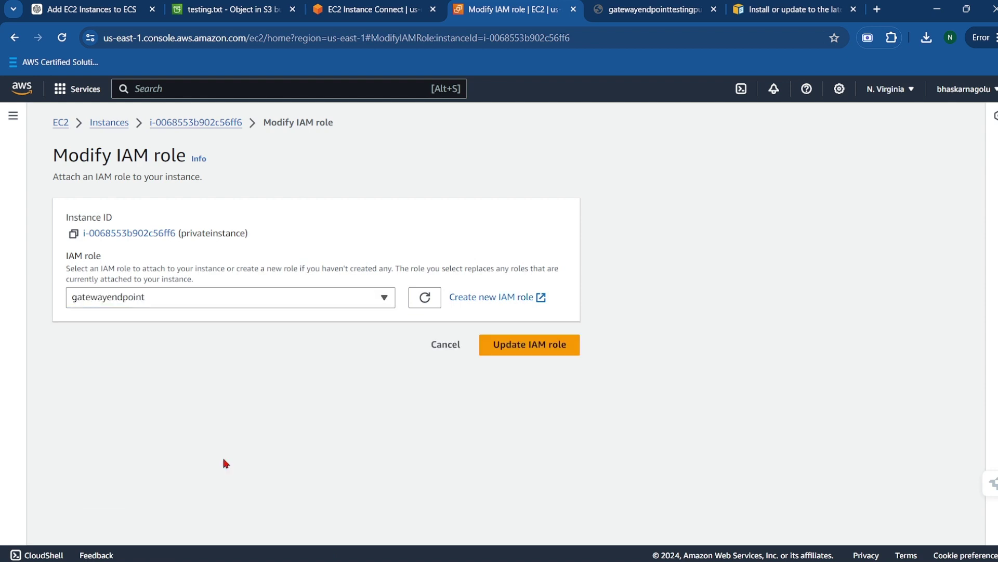
{"action": "left_click", "coordinate": [539, 344]}
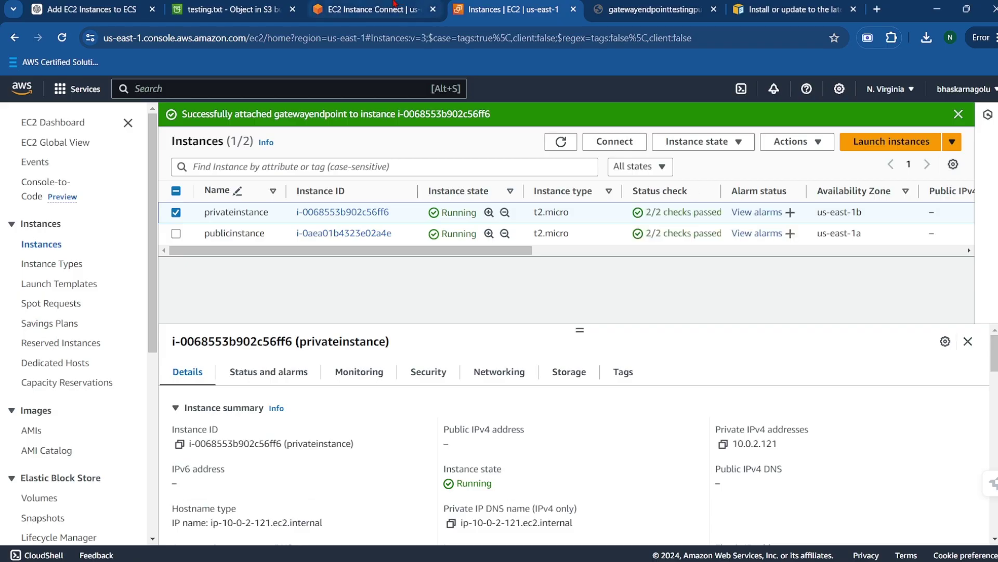
Step: Return to the private instance's terminal and rerun aws s3 ls with the attached IAM role
{"action": "left_click", "coordinate": [372, 9]}
{"action": "key", "text": "Up"}
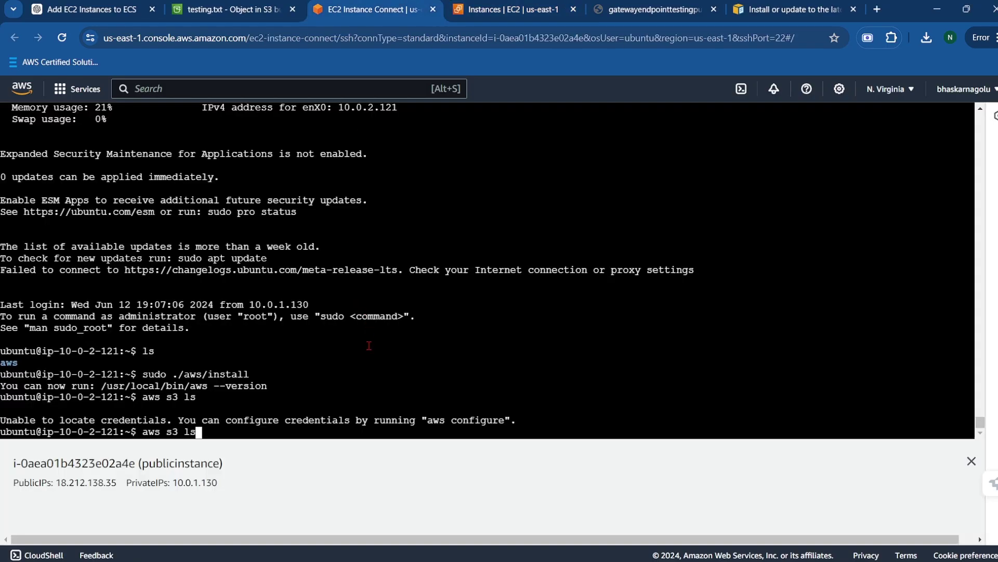
{"action": "key", "text": "Return"}
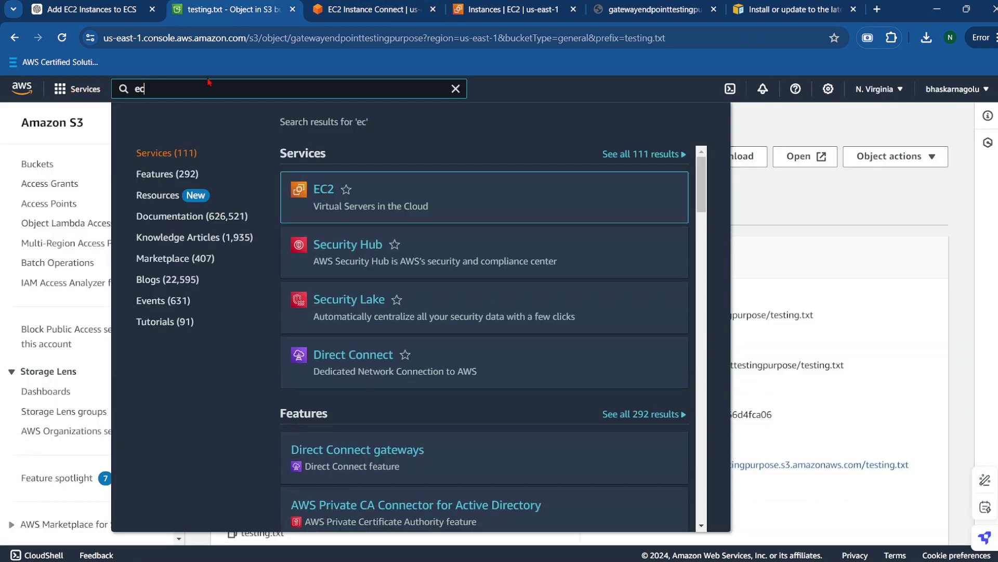
Step: Open the VPC console's Endpoints page and start a new endpoint with the name tag gatewayendpoint
{"action": "key", "text": "BackSpace"}
{"action": "key", "text": "BackSpace"}
{"action": "type", "text": "vpc"}
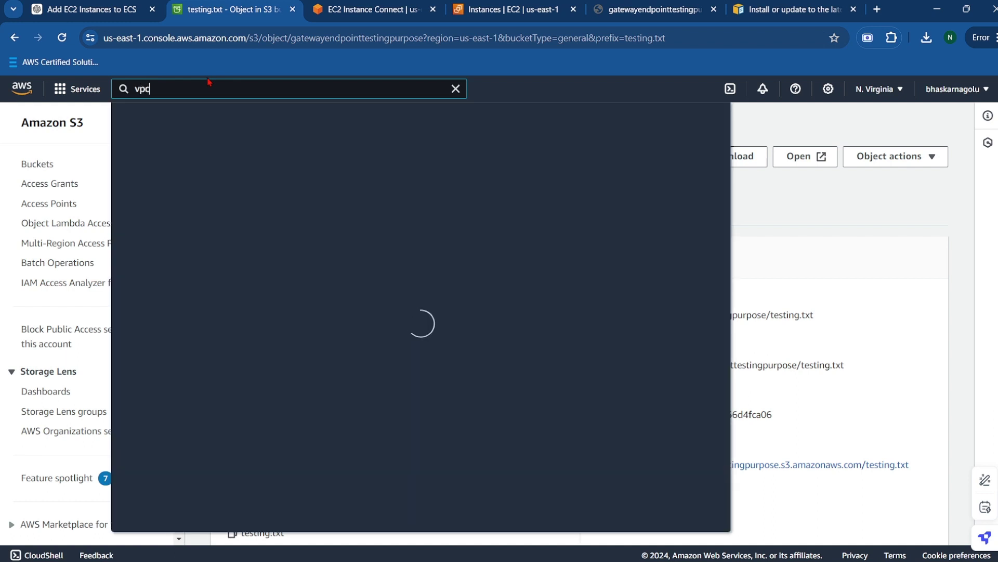
{"action": "left_click", "coordinate": [325, 191]}
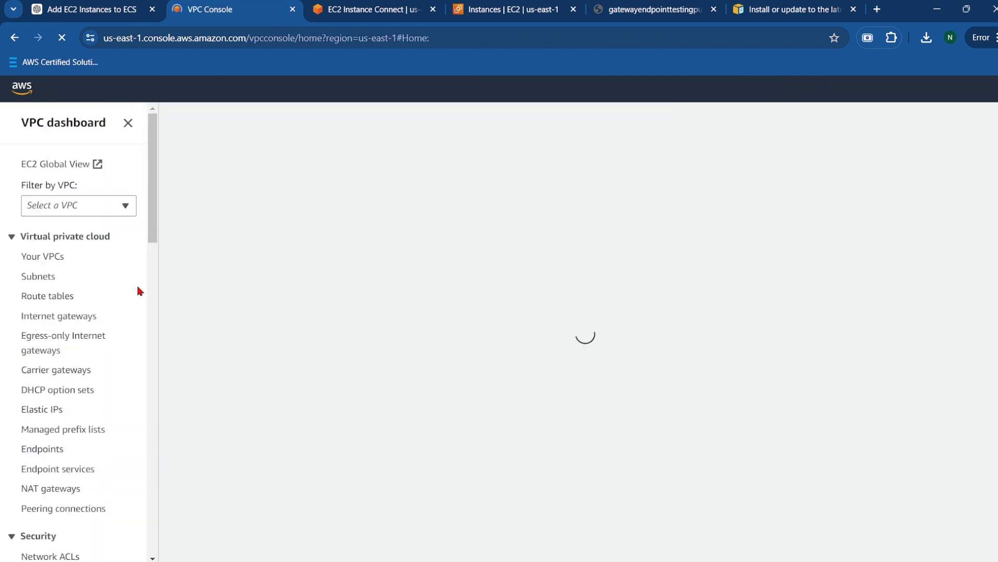
{"action": "scroll", "coordinate": [45, 384], "scroll_direction": "down", "scroll_amount": 1}
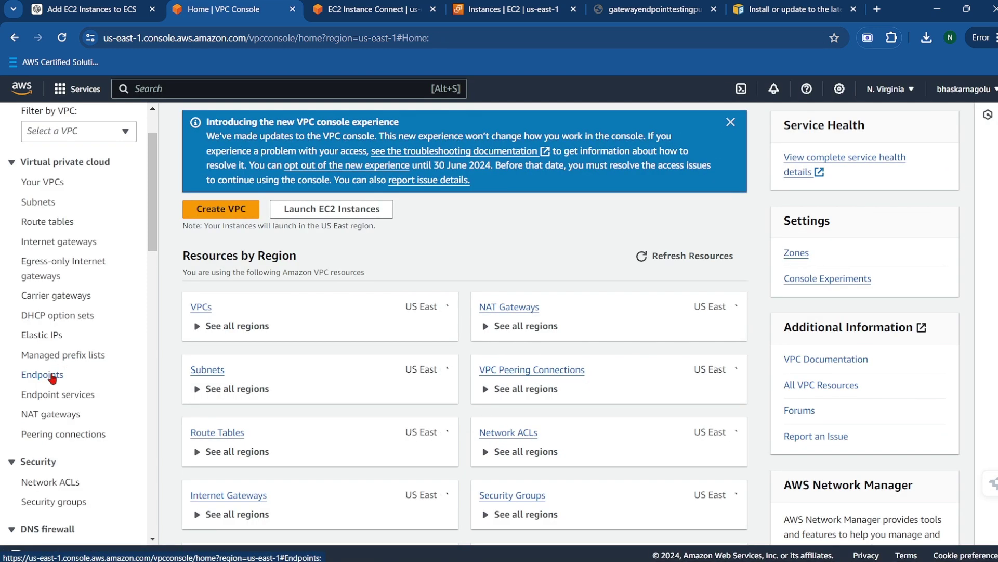
{"action": "left_click", "coordinate": [51, 375]}
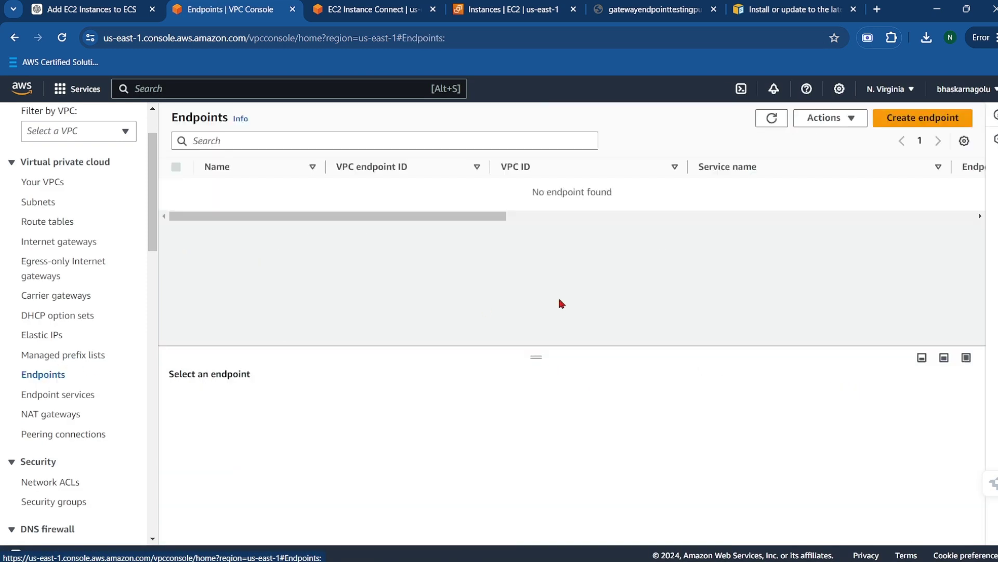
{"action": "left_click", "coordinate": [901, 119]}
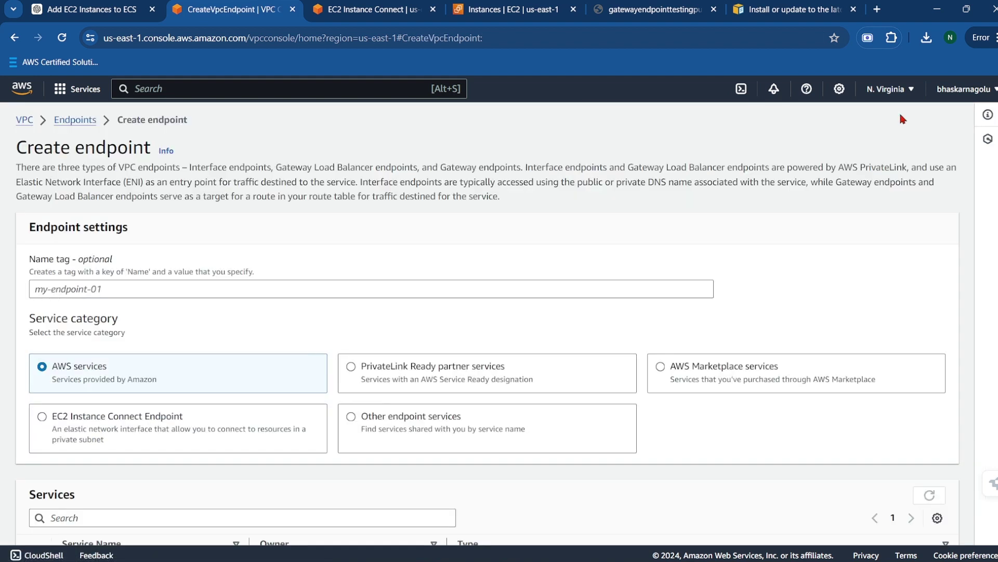
{"action": "left_click", "coordinate": [223, 287]}
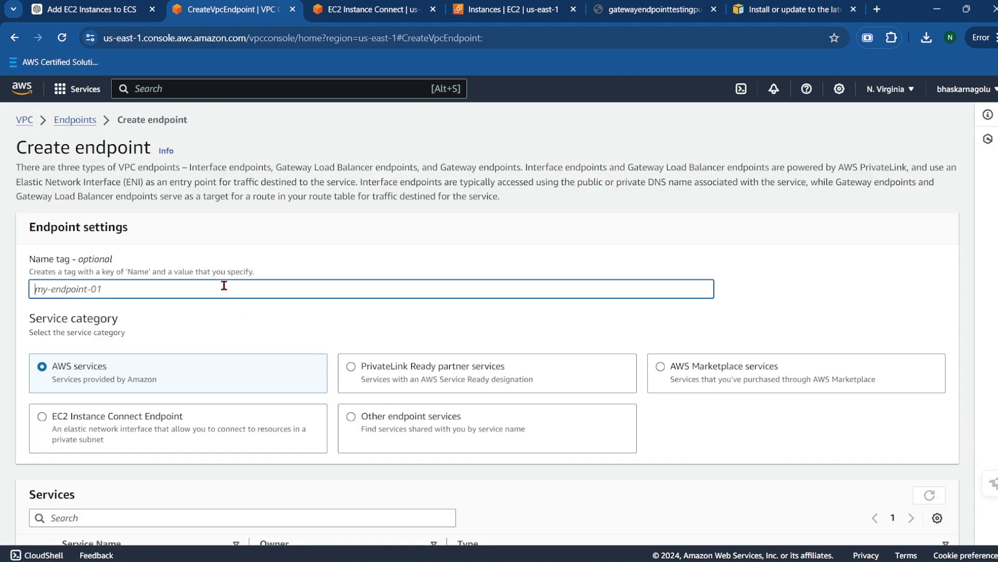
{"action": "type", "text": "gatewayendpoint"}
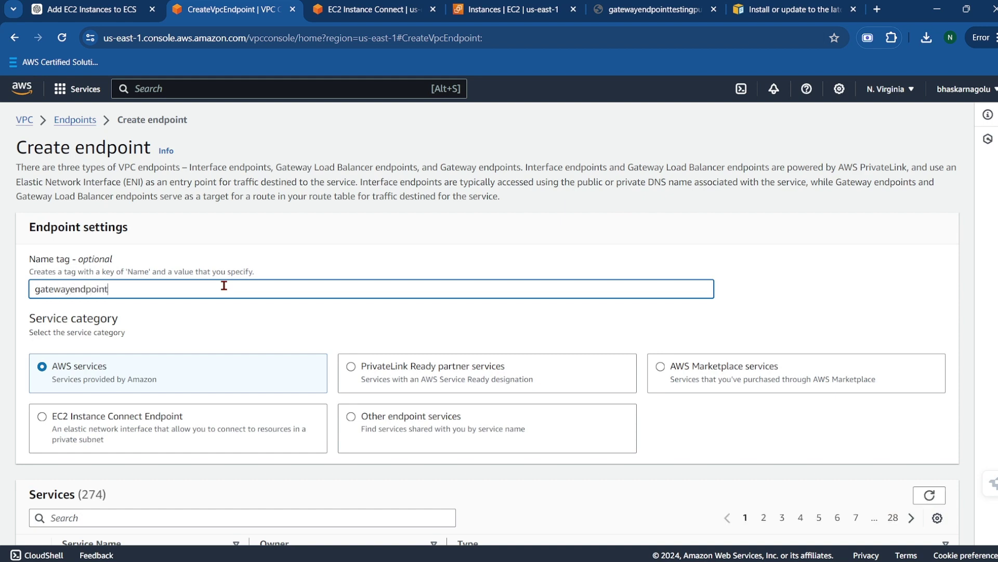
Step: Filter the endpoint services by s3 and select the Gateway type of com.amazonaws.us-east-1.s3
{"action": "scroll", "coordinate": [224, 285], "scroll_direction": "down", "scroll_amount": 4}
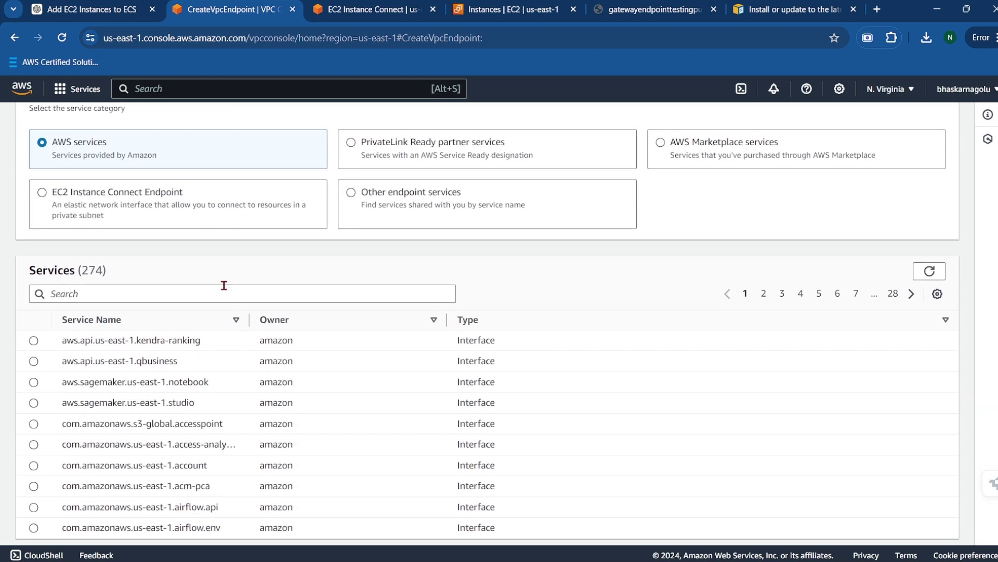
{"action": "left_click", "coordinate": [219, 300]}
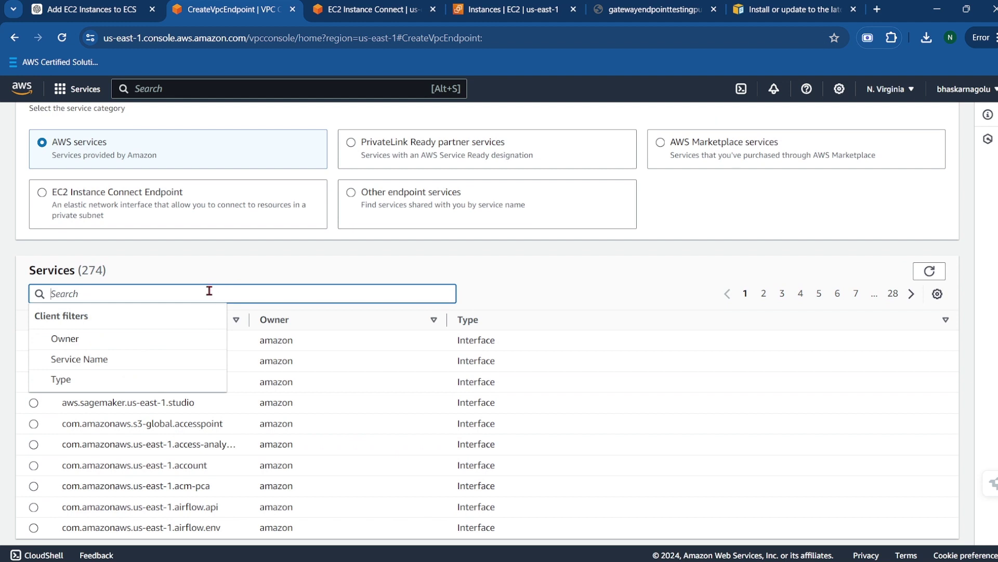
{"action": "type", "text": "s3"}
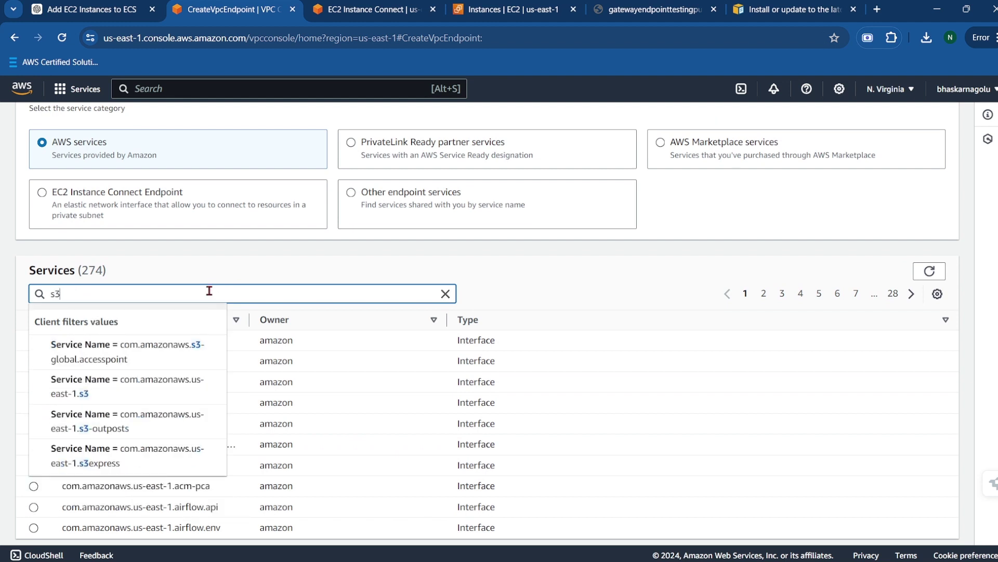
{"action": "key", "text": "Return"}
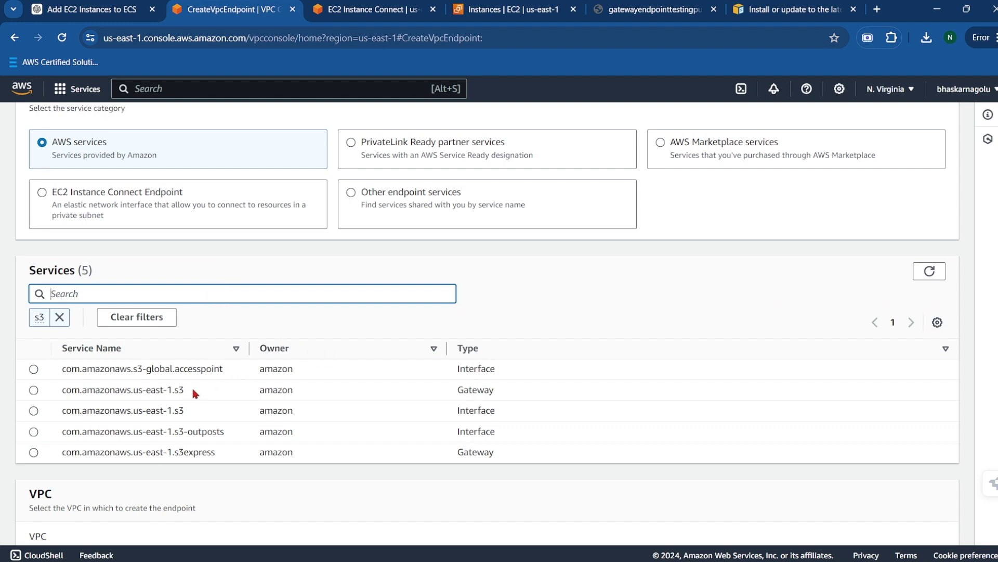
{"action": "scroll", "coordinate": [190, 388], "scroll_direction": "down", "scroll_amount": 1}
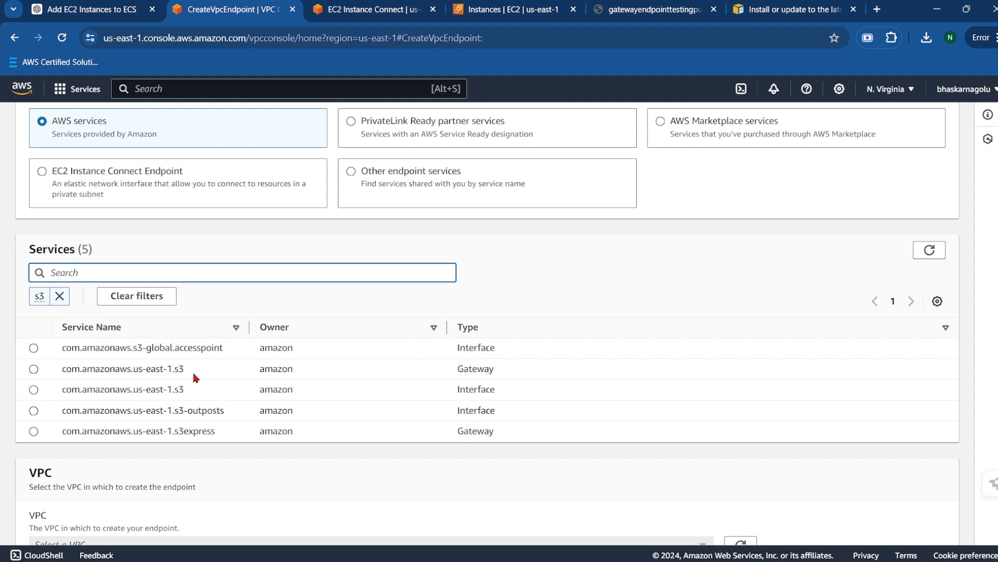
{"action": "left_click", "coordinate": [34, 369]}
{"action": "scroll", "coordinate": [176, 392], "scroll_direction": "down", "scroll_amount": 1}
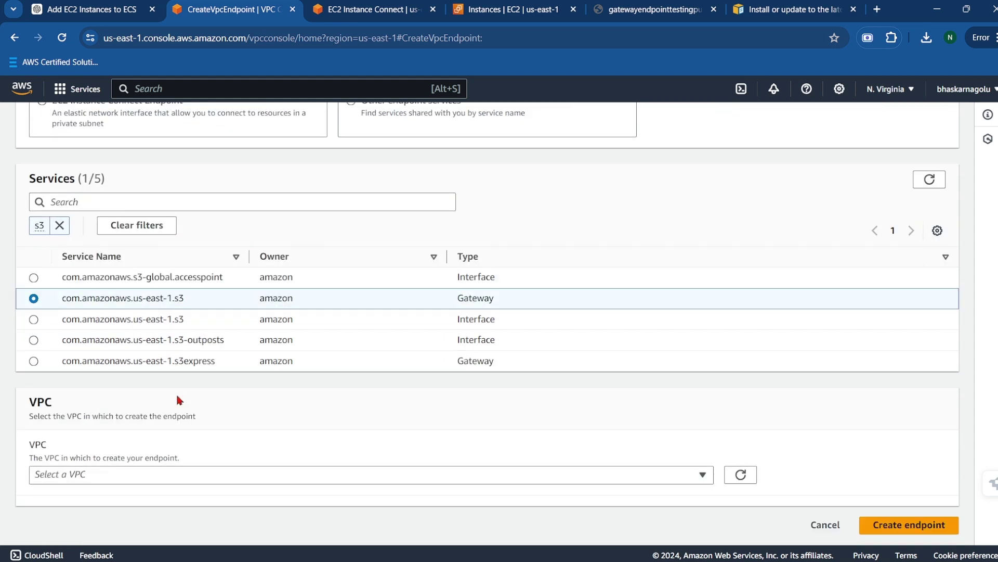
Step: Create the endpoint in the gatewayendpoint VPC, associated with the route table gatewayendpointprivateroutetable
{"action": "left_click", "coordinate": [207, 474]}
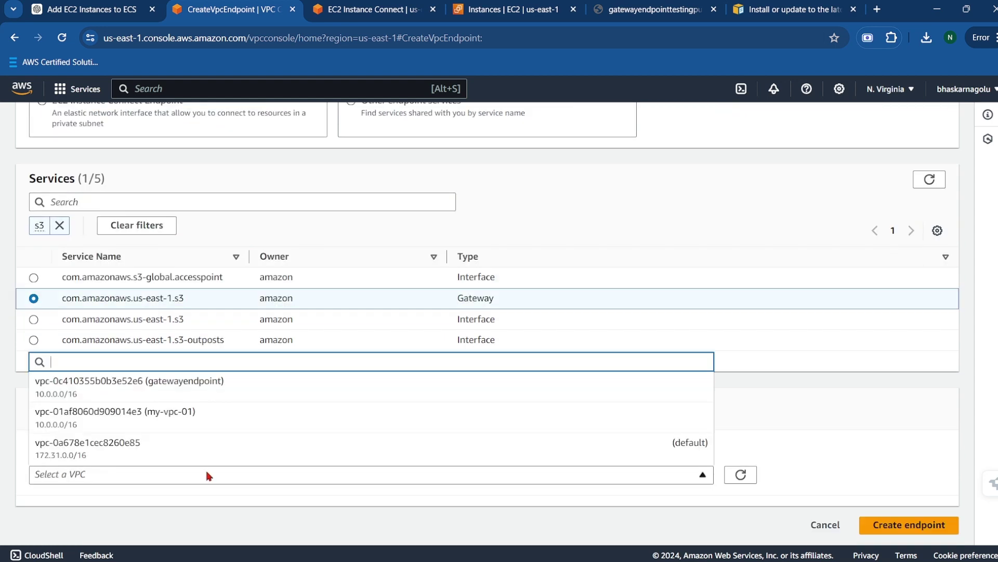
{"action": "left_click", "coordinate": [188, 397]}
{"action": "scroll", "coordinate": [187, 395], "scroll_direction": "down", "scroll_amount": 4}
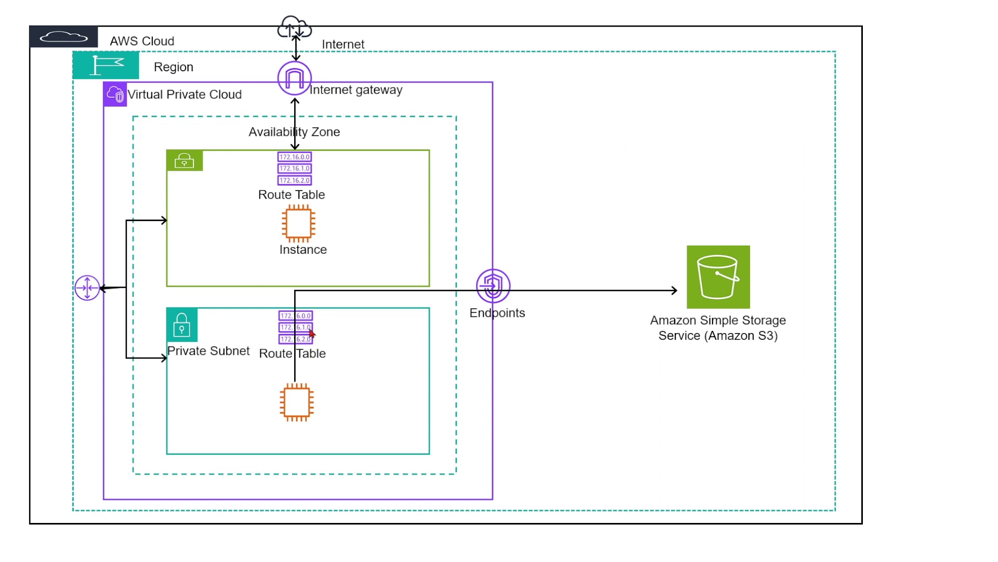
{"action": "key", "text": "alt+Tab"}
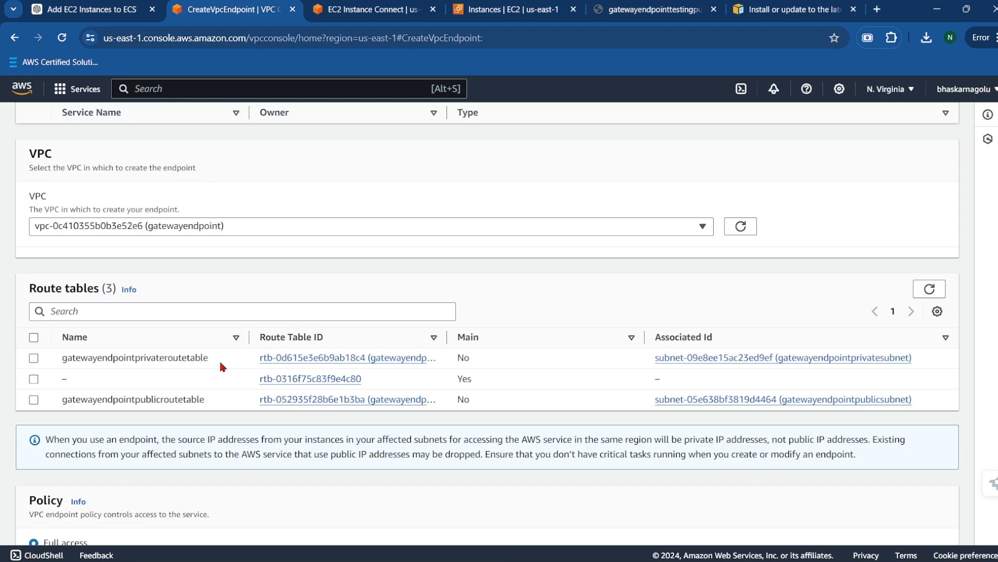
{"action": "left_click", "coordinate": [33, 357]}
{"action": "scroll", "coordinate": [259, 351], "scroll_direction": "down", "scroll_amount": 3}
{"action": "scroll", "coordinate": [260, 351], "scroll_direction": "down", "scroll_amount": 9}
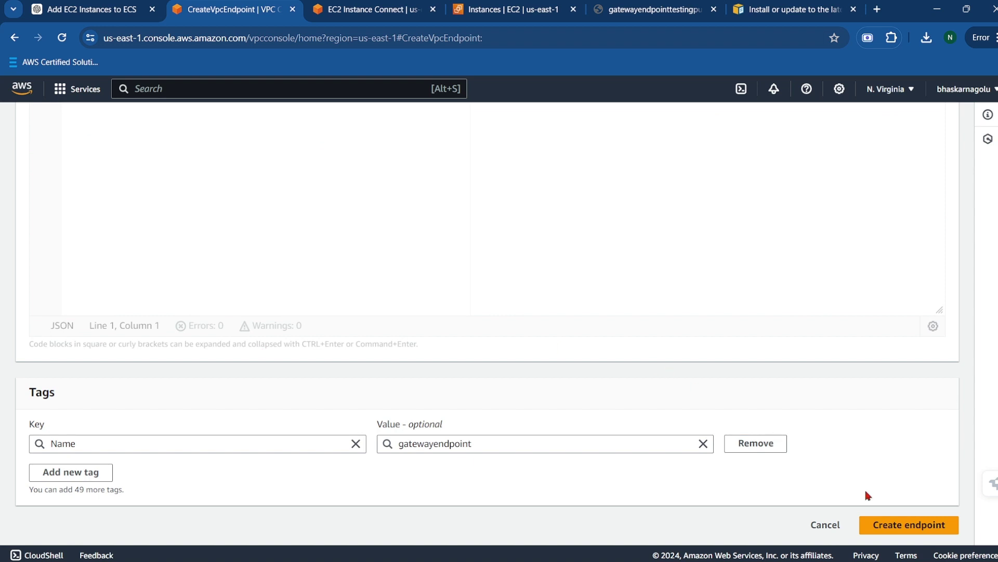
{"action": "left_click", "coordinate": [889, 526]}
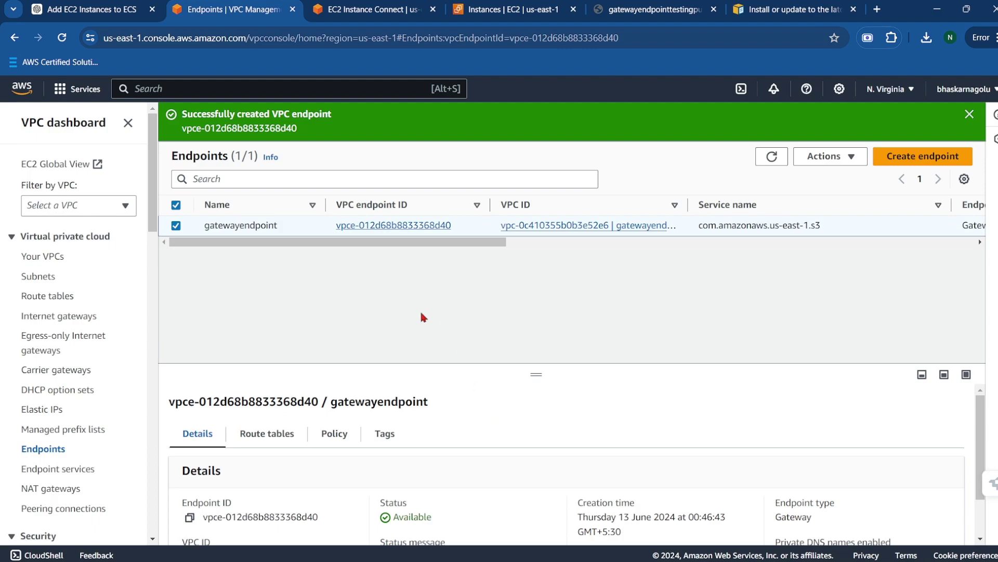
Step: Review the private subnet's route table in the architecture diagram, and inspect the routes of gatewayendpointprivateroutetable in the VPC console
{"action": "key", "text": "alt+Tab"}
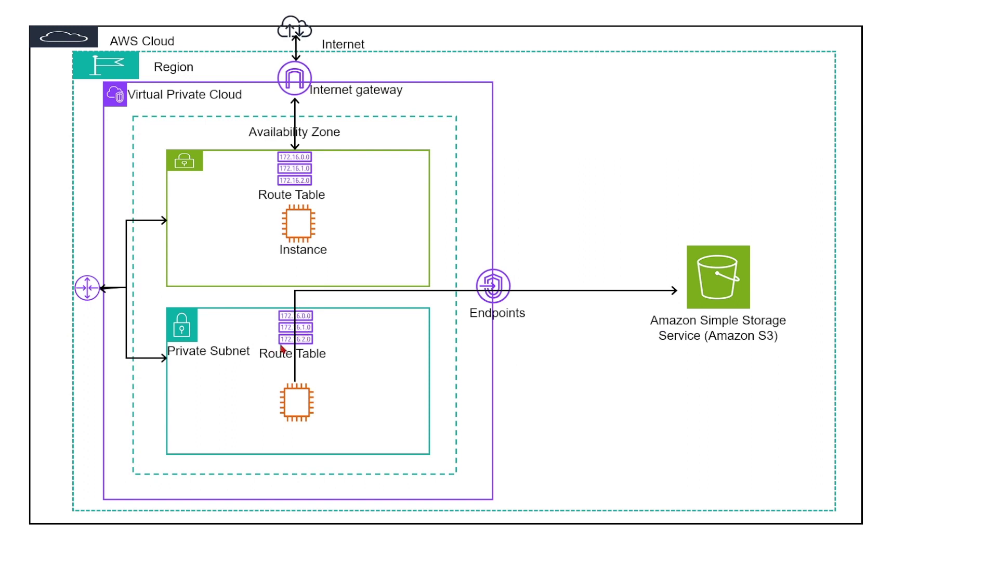
{"action": "key", "text": "alt+Tab"}
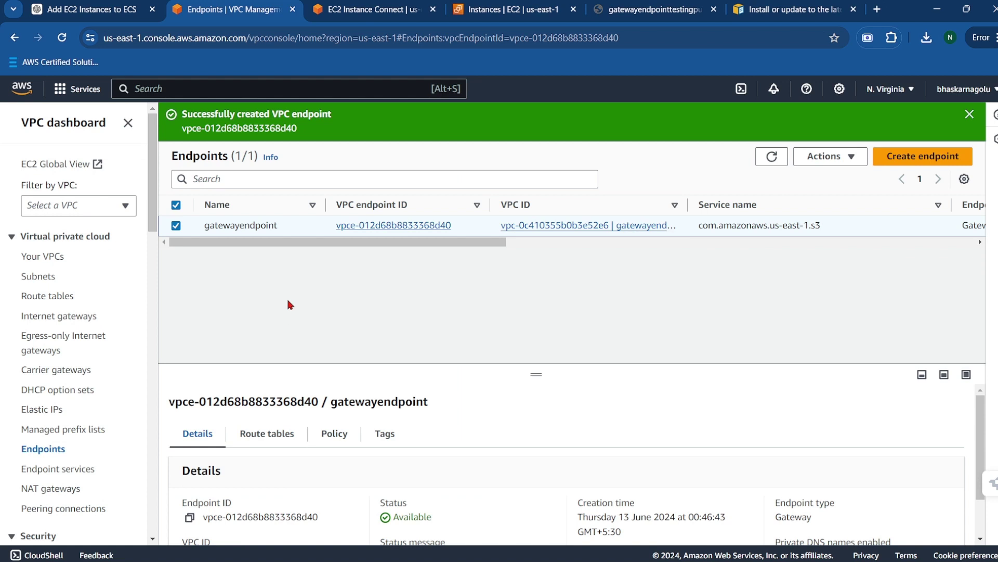
{"action": "left_click", "coordinate": [54, 299]}
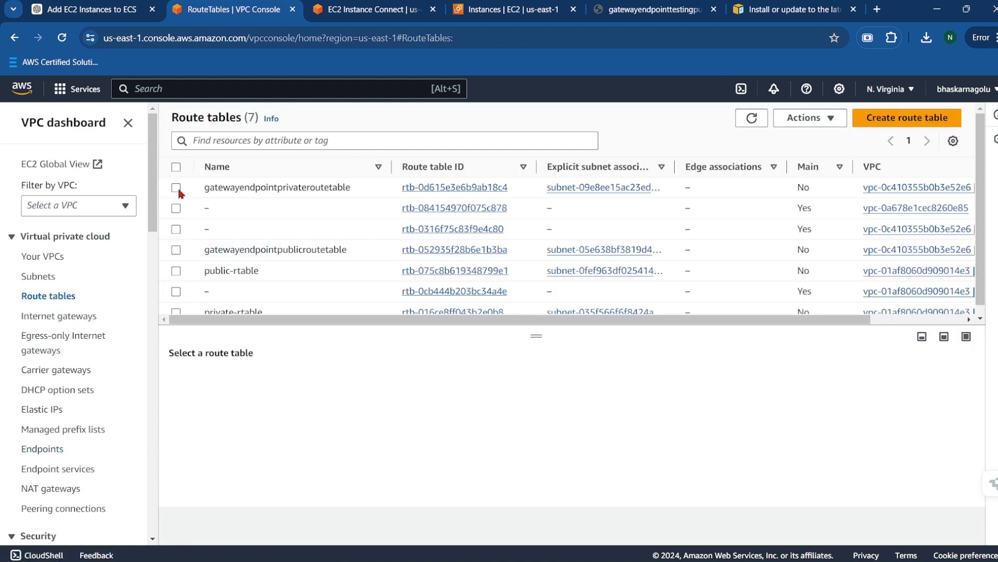
{"action": "left_click", "coordinate": [176, 188]}
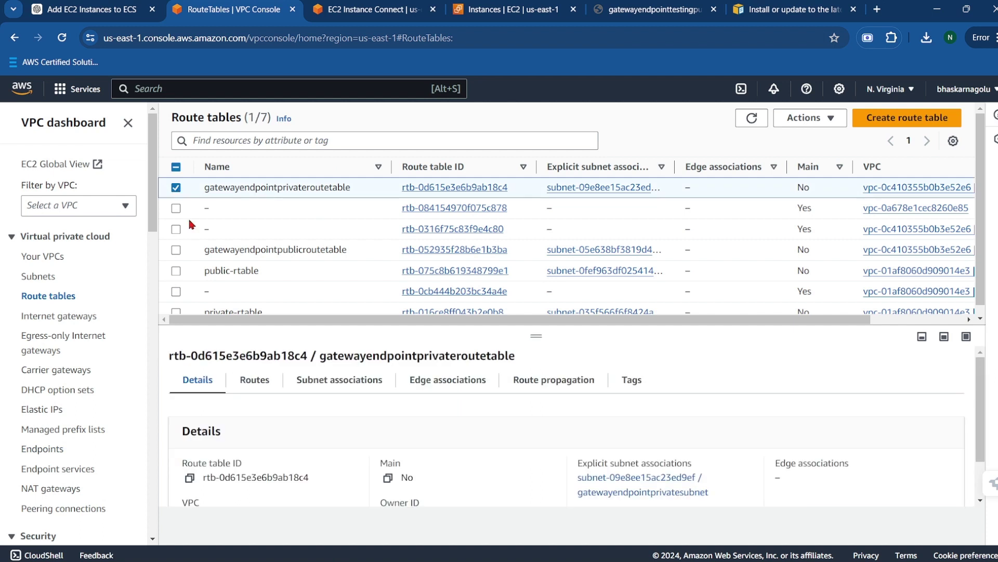
{"action": "left_click", "coordinate": [257, 381]}
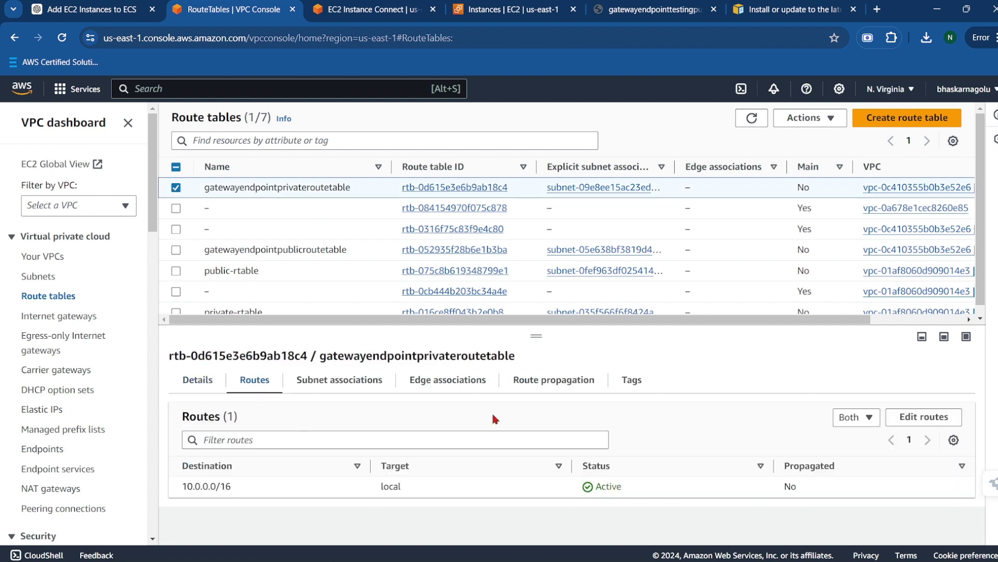
Step: Try to add a route in gatewayendpointprivateroutetable with destination pl-63a5400a (com.amazonaws.us-east-1.s3) and Virtual Private Gateway as the target
{"action": "left_click", "coordinate": [909, 417]}
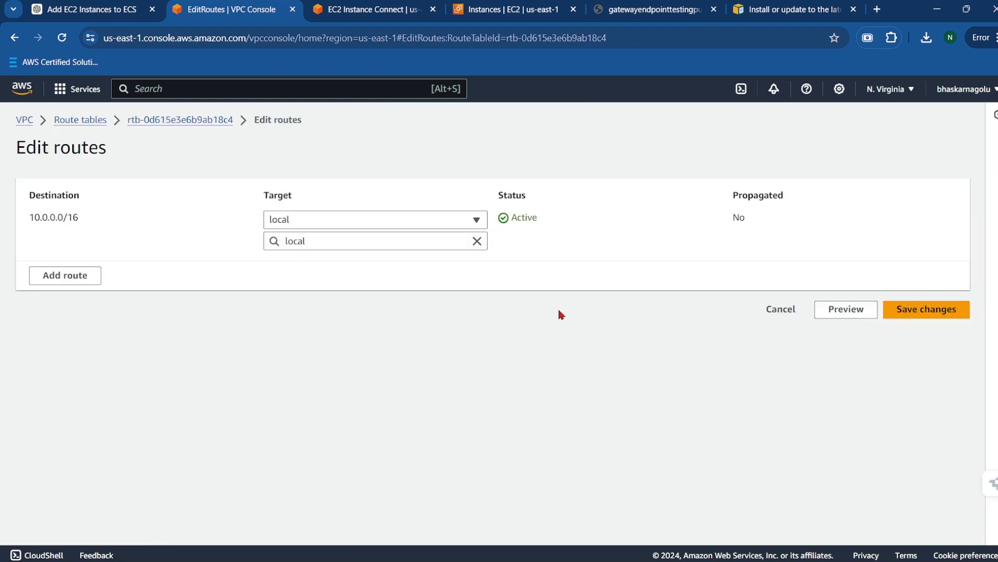
{"action": "left_click", "coordinate": [63, 277]}
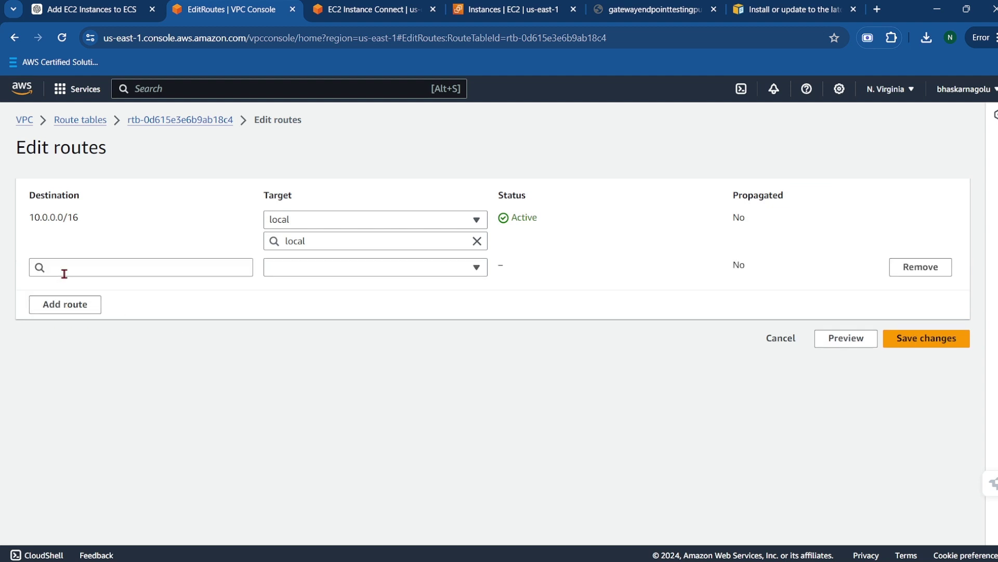
{"action": "left_click", "coordinate": [65, 272]}
{"action": "scroll", "coordinate": [116, 458], "scroll_direction": "down", "scroll_amount": 4}
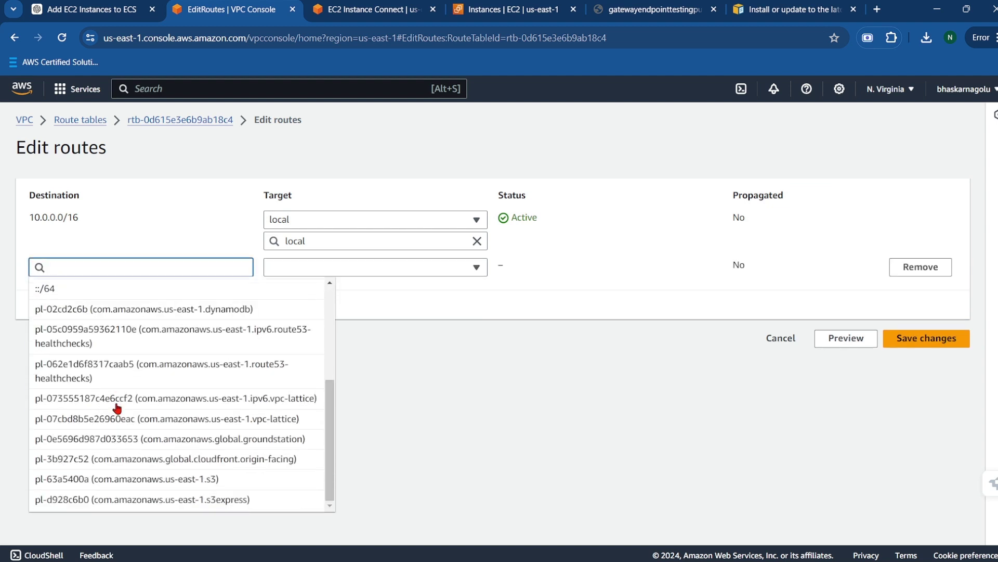
{"action": "left_click", "coordinate": [157, 479]}
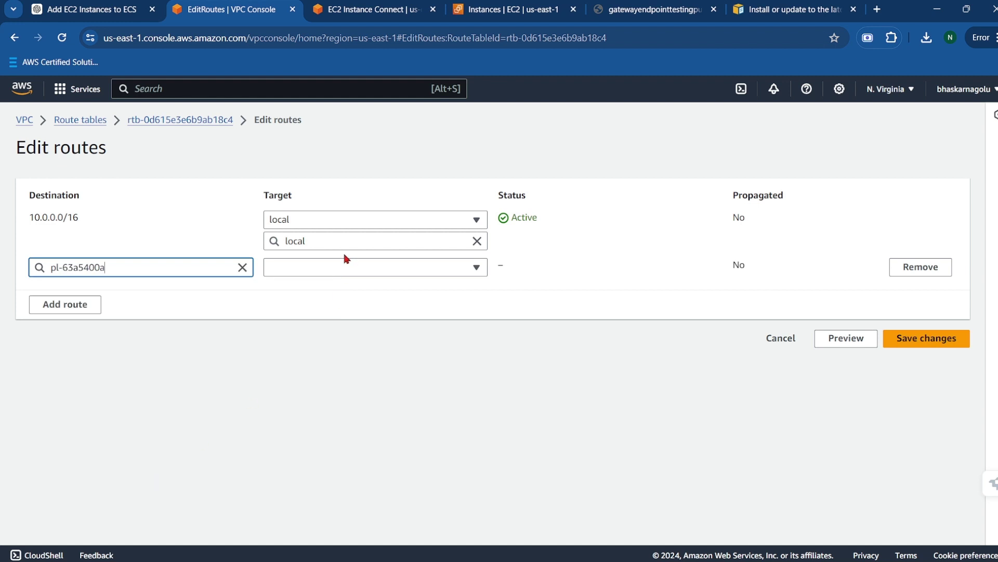
{"action": "left_click", "coordinate": [340, 269]}
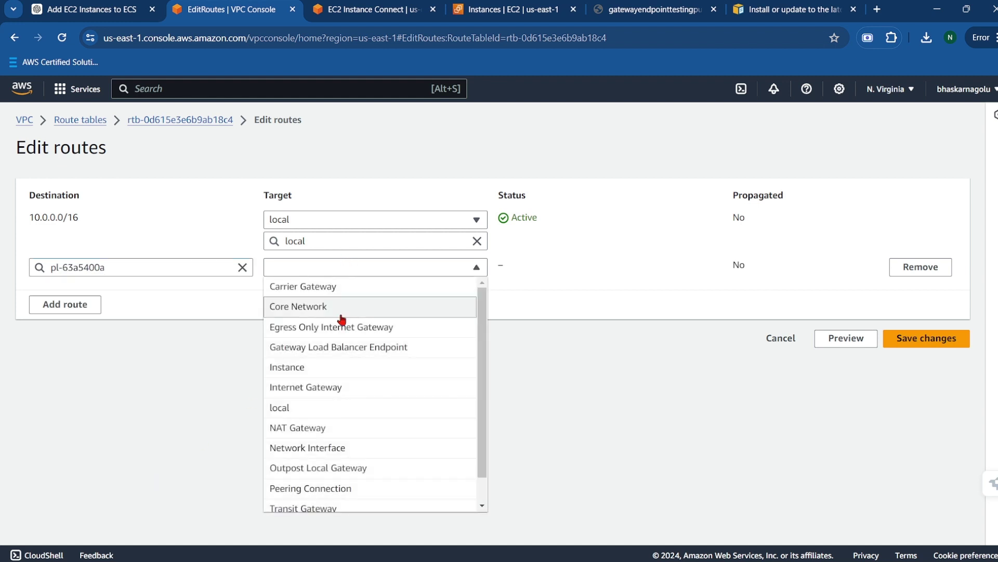
{"action": "scroll", "coordinate": [341, 363], "scroll_direction": "down", "scroll_amount": 1}
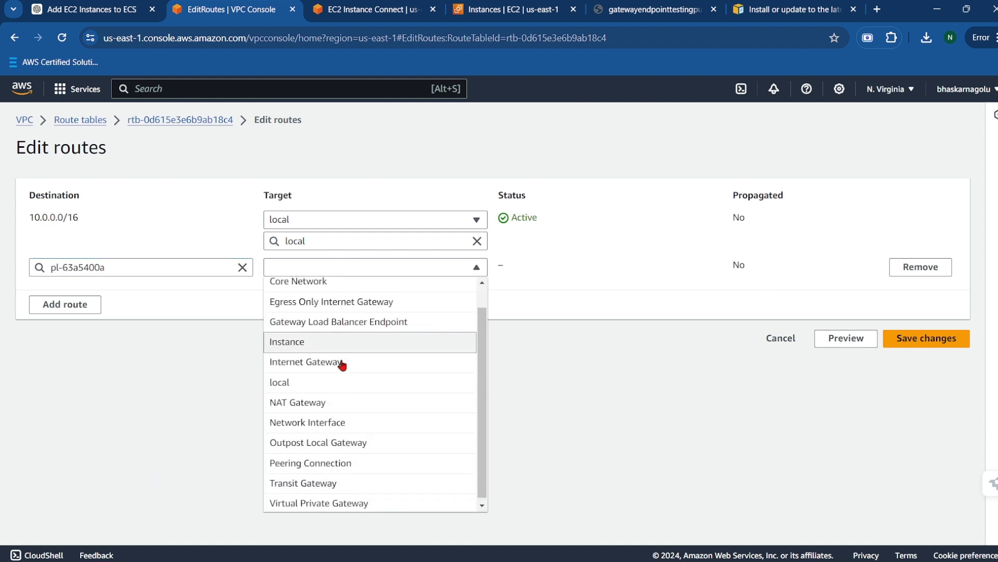
{"action": "scroll", "coordinate": [342, 365], "scroll_direction": "up", "scroll_amount": 1}
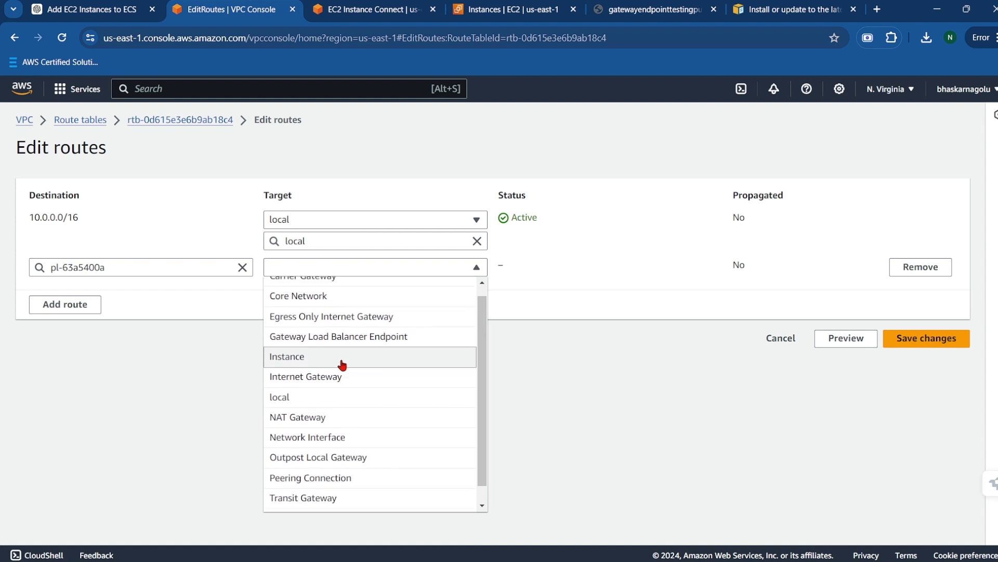
{"action": "scroll", "coordinate": [342, 365], "scroll_direction": "up", "scroll_amount": 1}
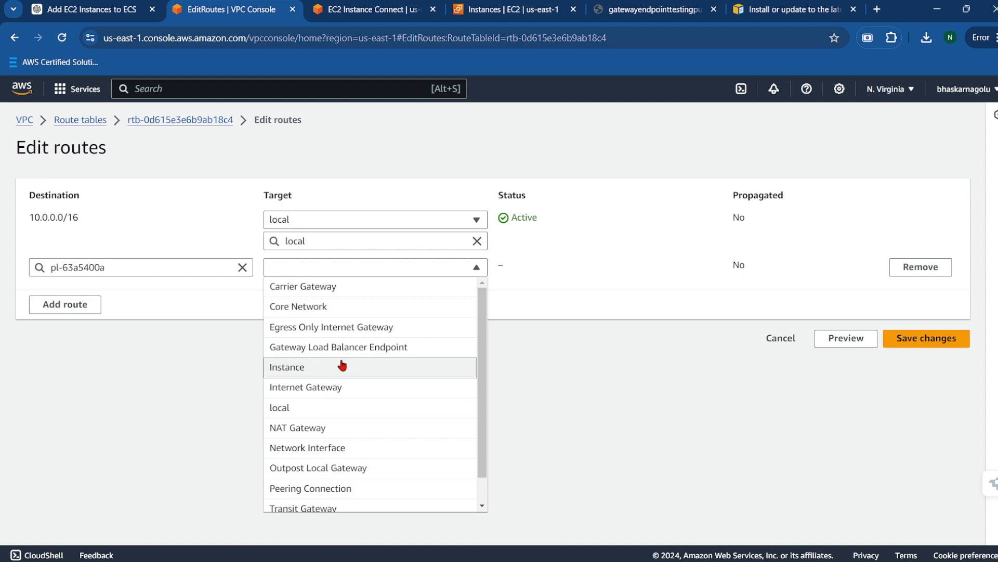
{"action": "scroll", "coordinate": [342, 365], "scroll_direction": "down", "scroll_amount": 1}
{"action": "left_click", "coordinate": [323, 499]}
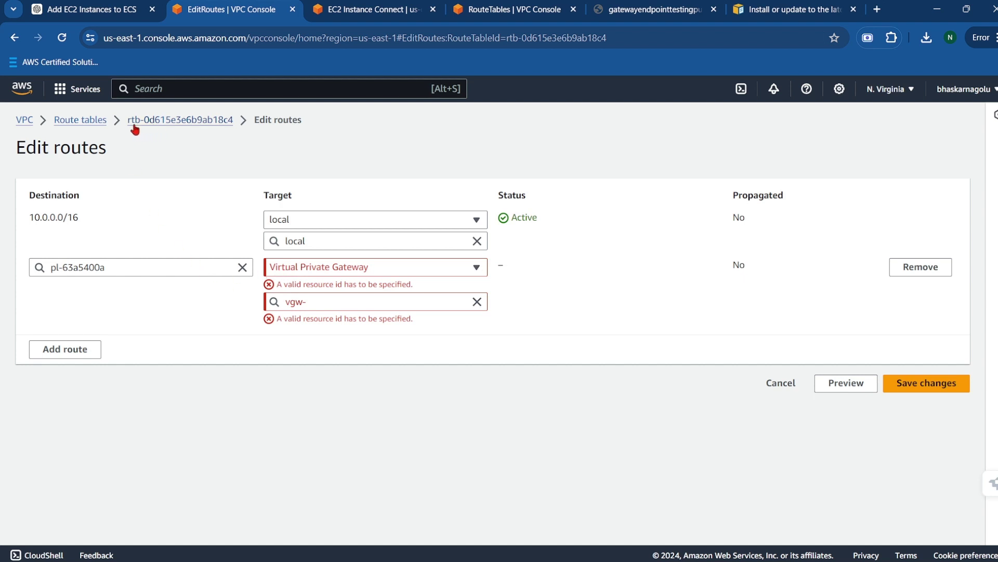
Step: Leave the route editing, refresh the route tables, and check gatewayendpointprivateroutetable's routes against the architecture diagram
{"action": "left_click", "coordinate": [81, 120]}
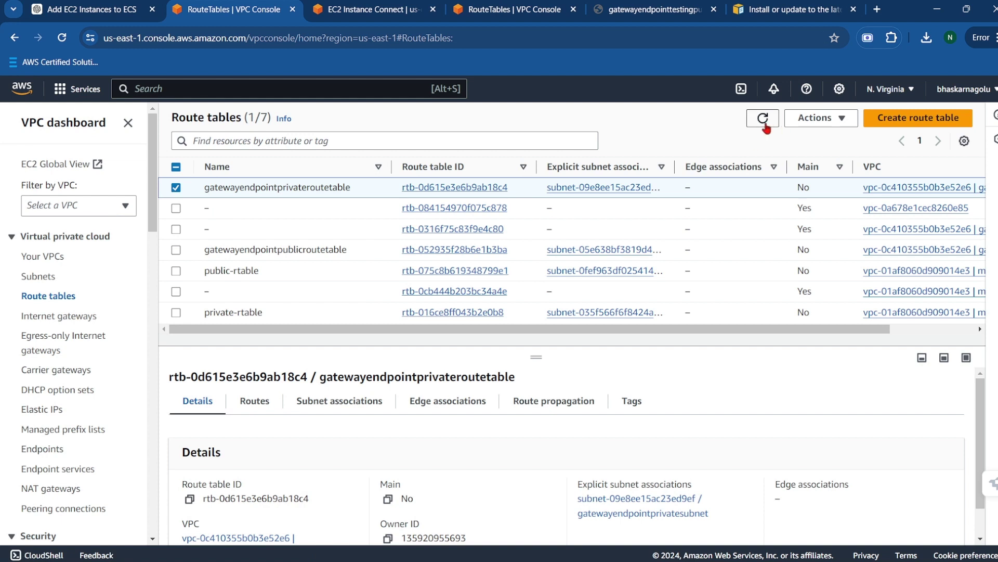
{"action": "left_click", "coordinate": [261, 405]}
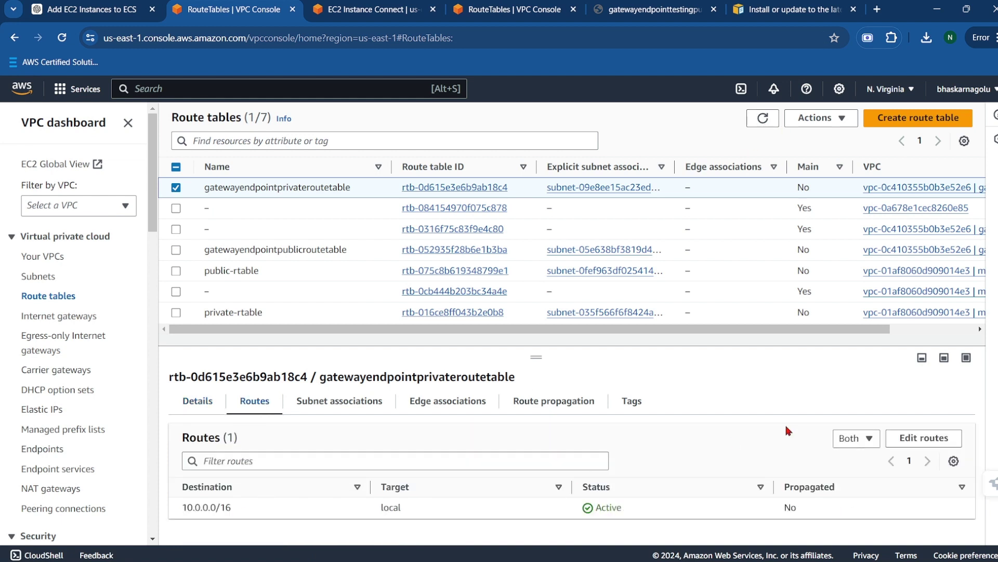
{"action": "left_click", "coordinate": [762, 121]}
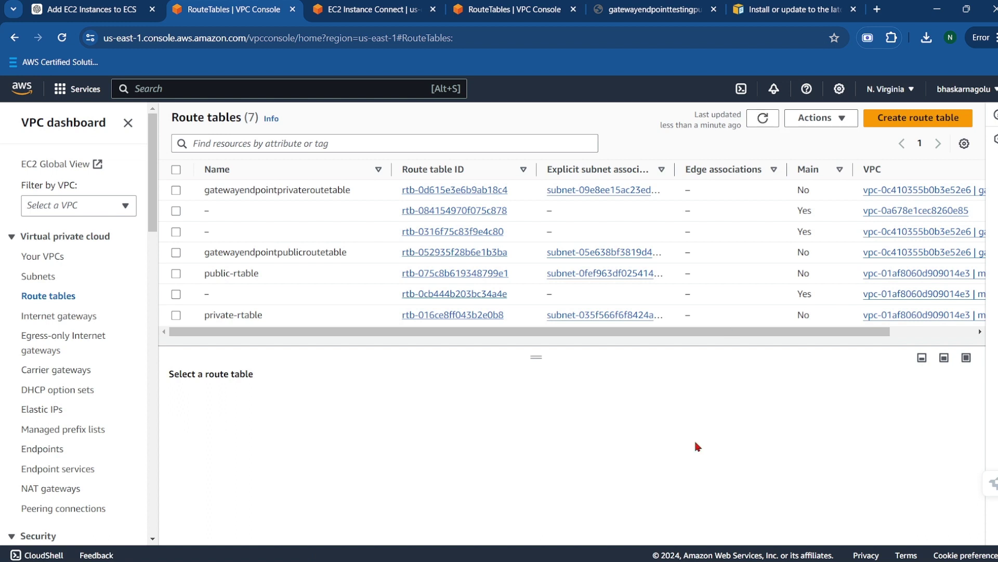
{"action": "left_click", "coordinate": [176, 190]}
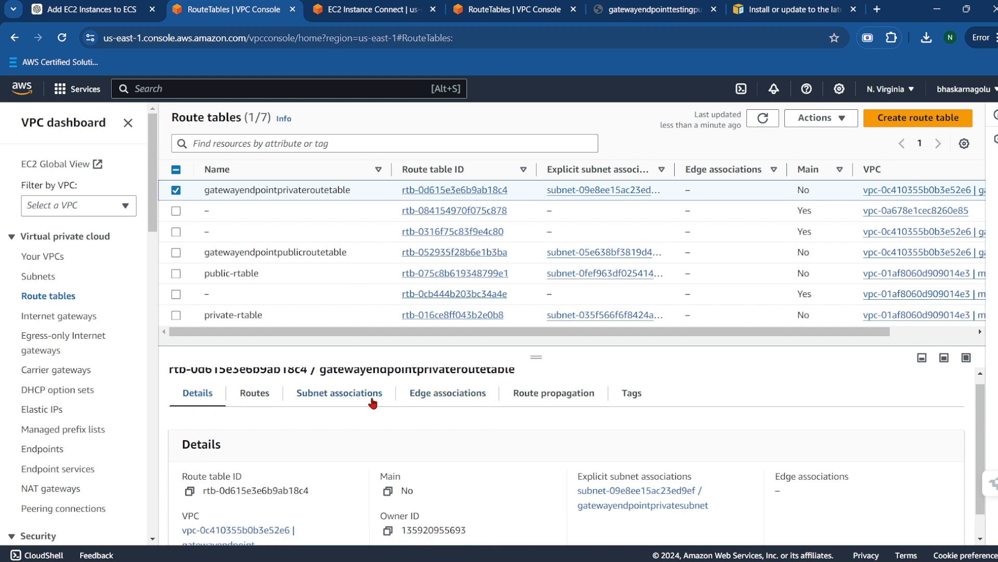
{"action": "left_click", "coordinate": [254, 393]}
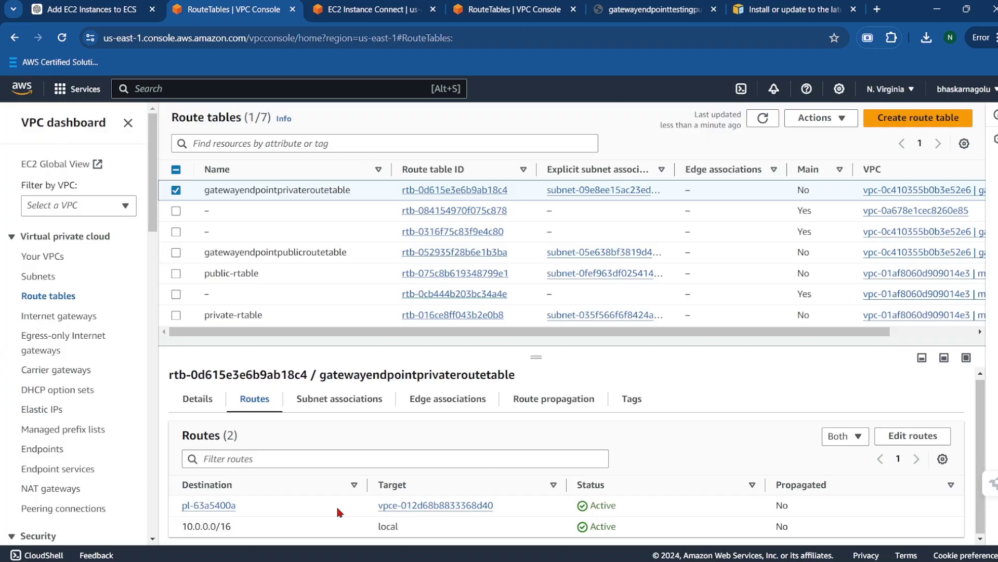
{"action": "key", "text": "alt+Tab"}
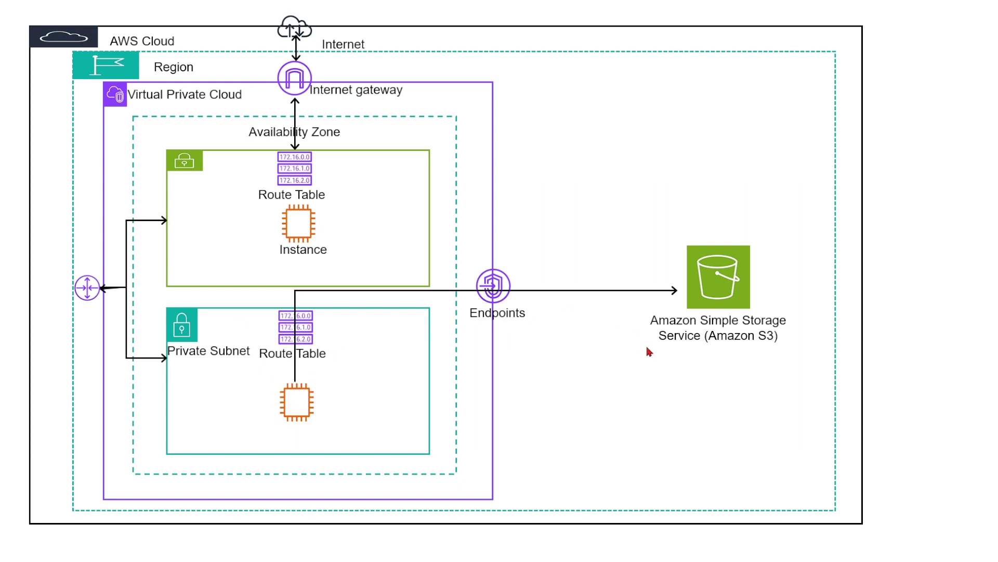
{"action": "key", "text": "alt+Tab"}
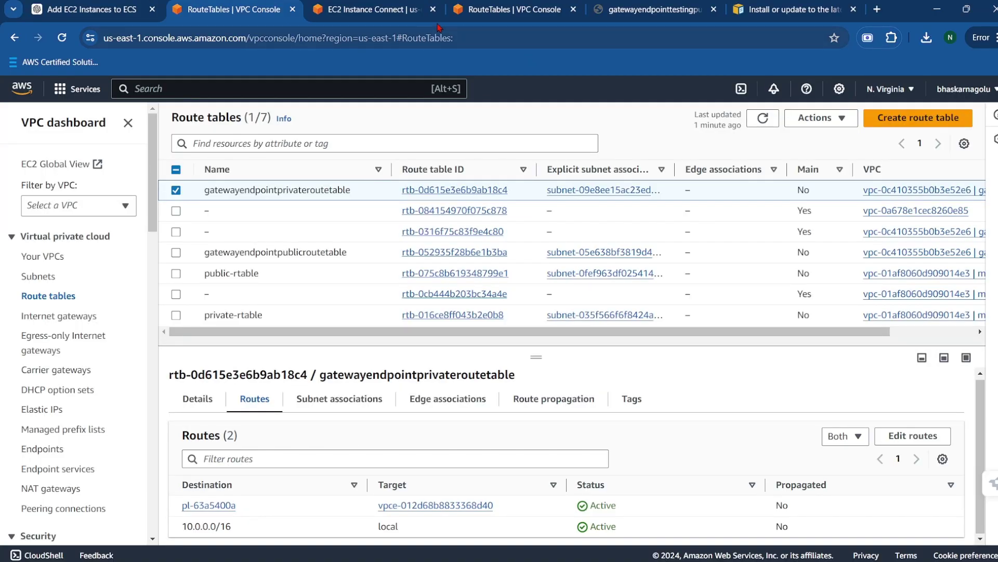
Step: Switch to the private instance's terminal session, begin the command aws s3 cp, and look back through the earlier output
{"action": "left_click", "coordinate": [372, 12]}
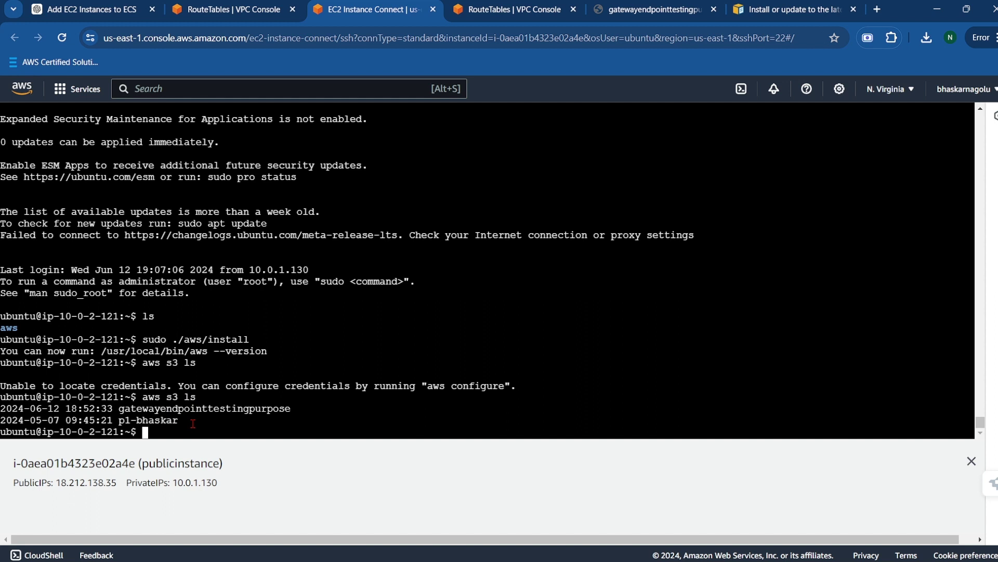
{"action": "type", "text": "s"}
{"action": "type", "text": "ws s"}
{"action": "type", "text": "cp"}
{"action": "scroll", "coordinate": [342, 298], "scroll_direction": "up", "scroll_amount": 20}
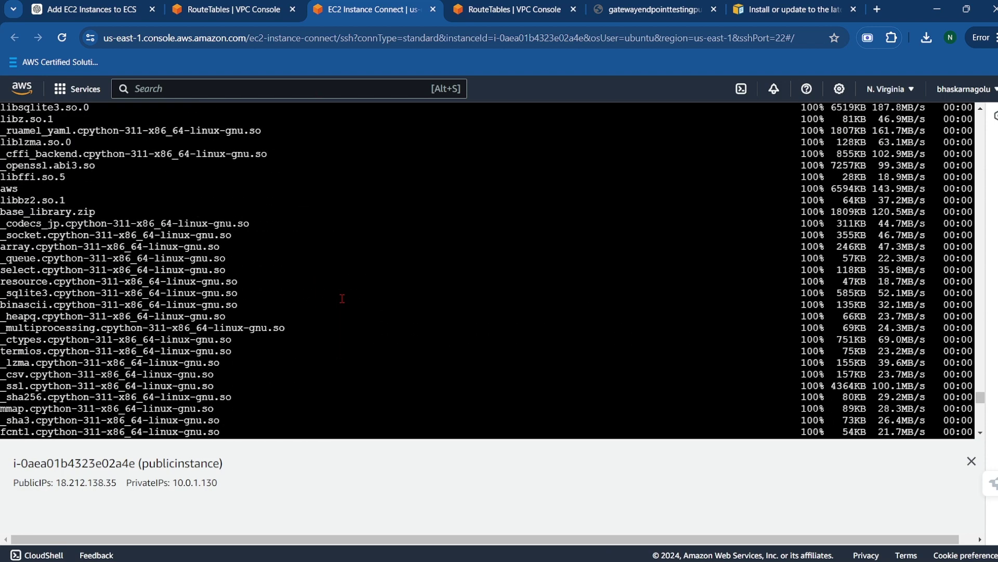
{"action": "scroll", "coordinate": [342, 298], "scroll_direction": "up", "scroll_amount": 20}
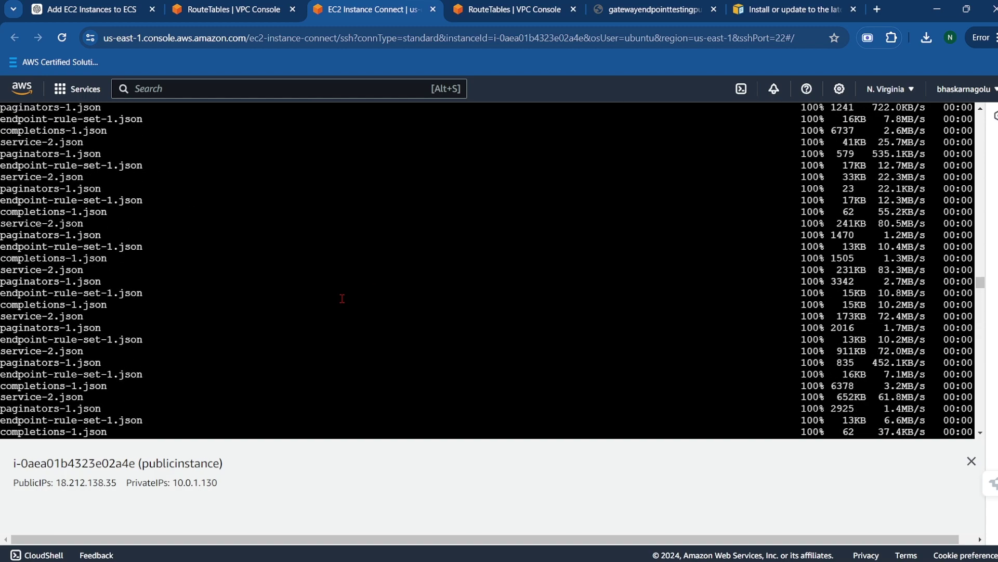
{"action": "scroll", "coordinate": [343, 298], "scroll_direction": "up", "scroll_amount": 15}
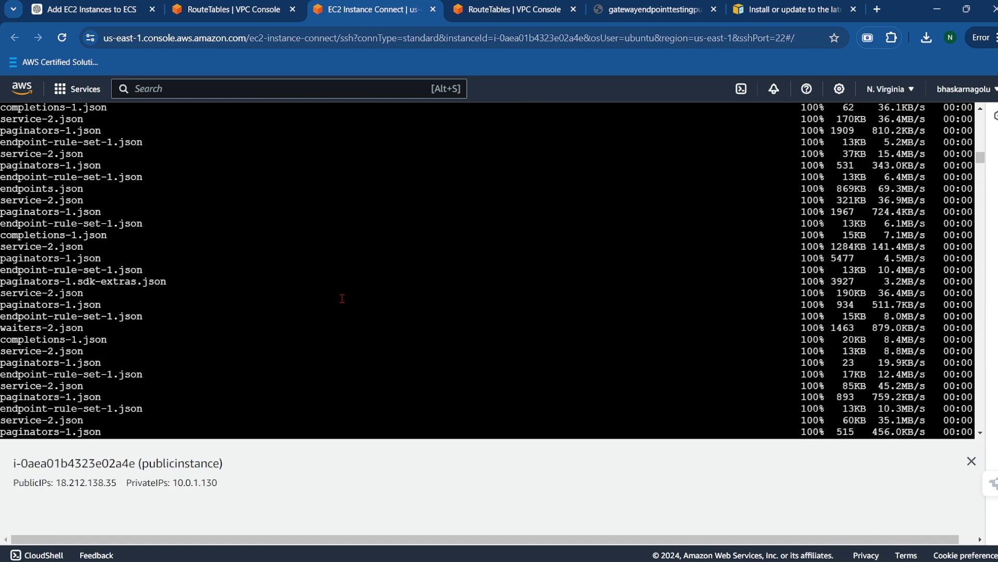
{"action": "scroll", "coordinate": [342, 298], "scroll_direction": "up", "scroll_amount": 10}
Step: Open testing.txt in the S3 bucket gatewayendpointtestingpurpose and copy its S3 URI
{"action": "left_click", "coordinate": [210, 13]}
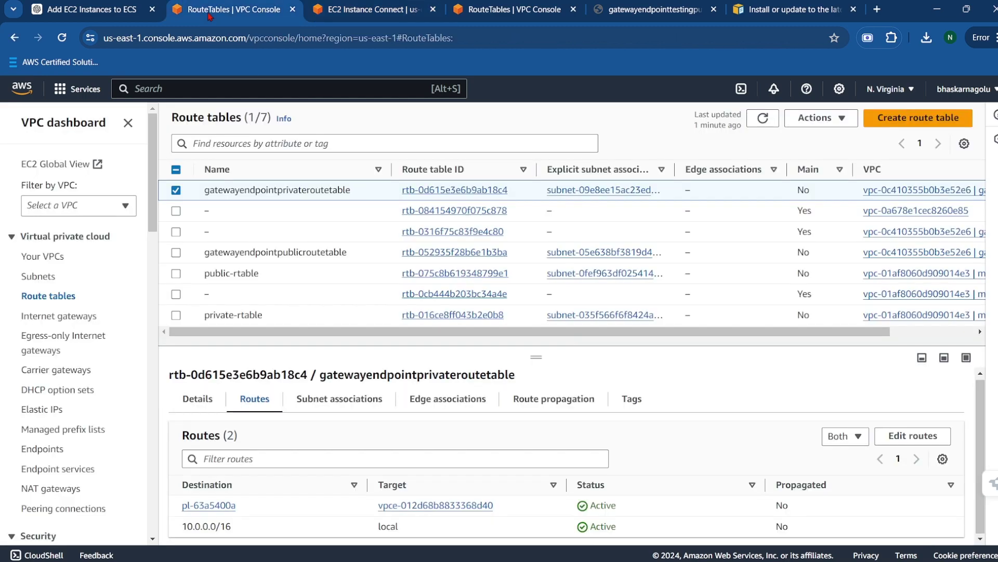
{"action": "type", "text": "s3"}
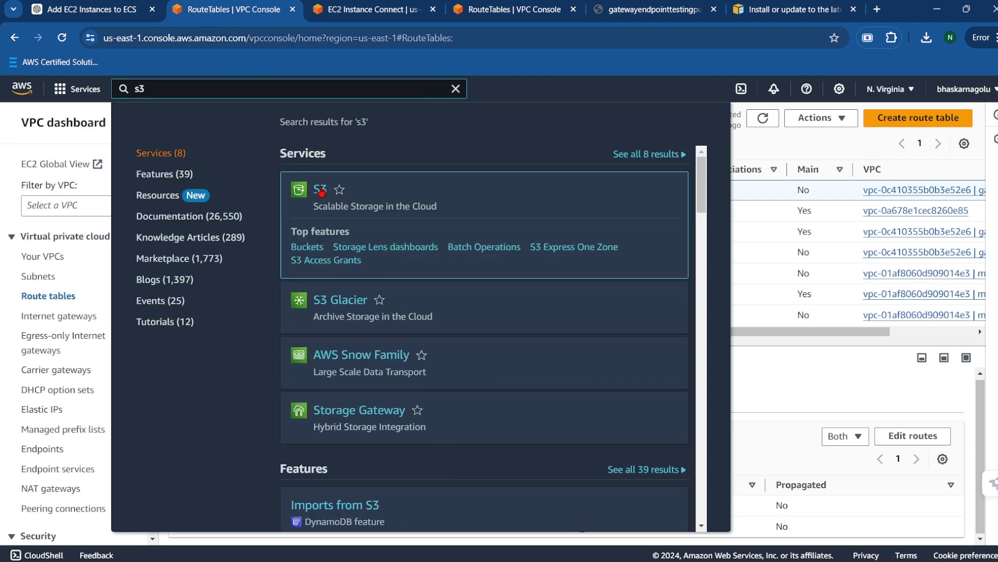
{"action": "left_click", "coordinate": [320, 191]}
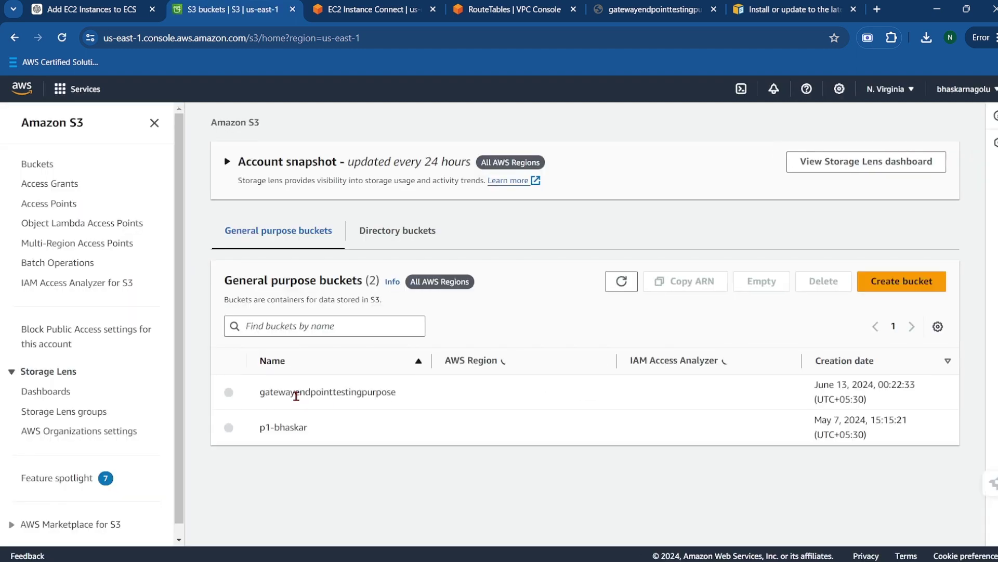
{"action": "left_click", "coordinate": [295, 397]}
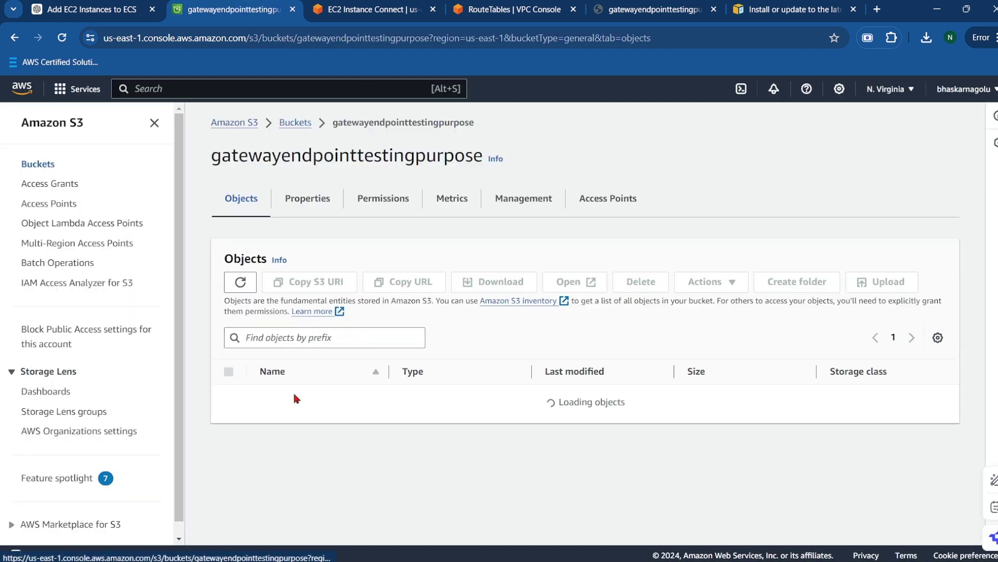
{"action": "left_click", "coordinate": [290, 403]}
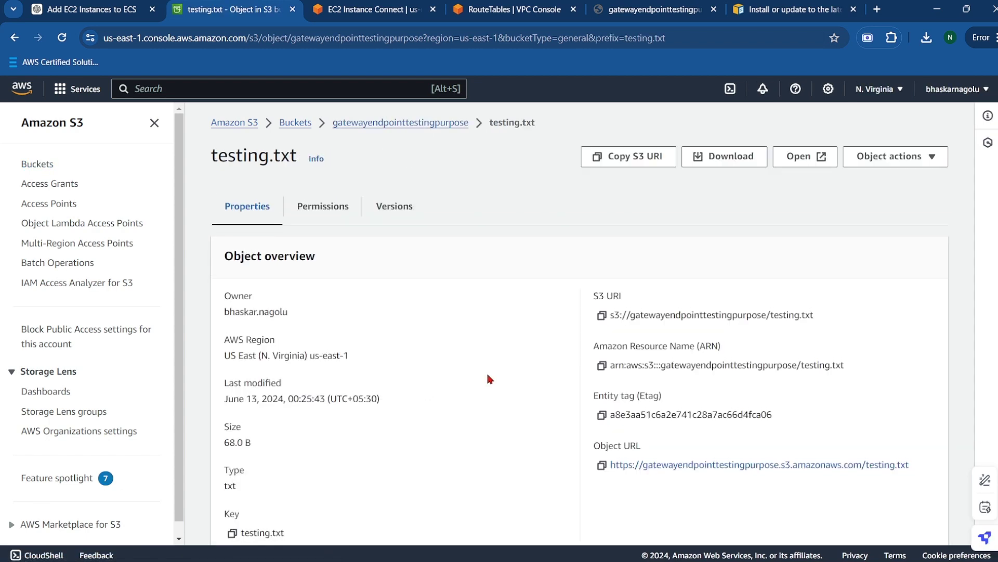
{"action": "left_click", "coordinate": [602, 315]}
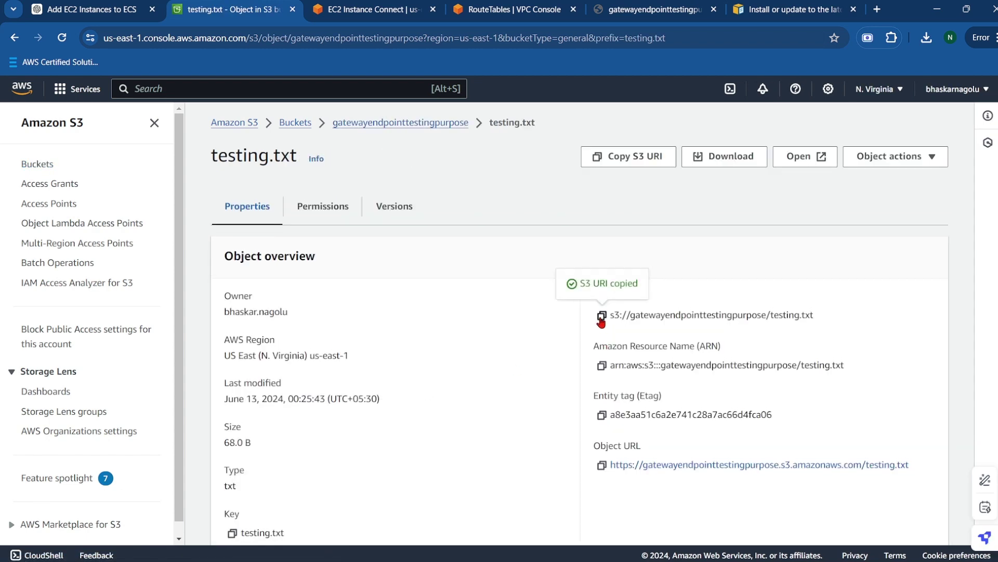
Step: Download the file to the private instance's current directory with aws s3 cp s3://gatewayendpointtestingpurpose/testing.txt
{"action": "left_click", "coordinate": [374, 11]}
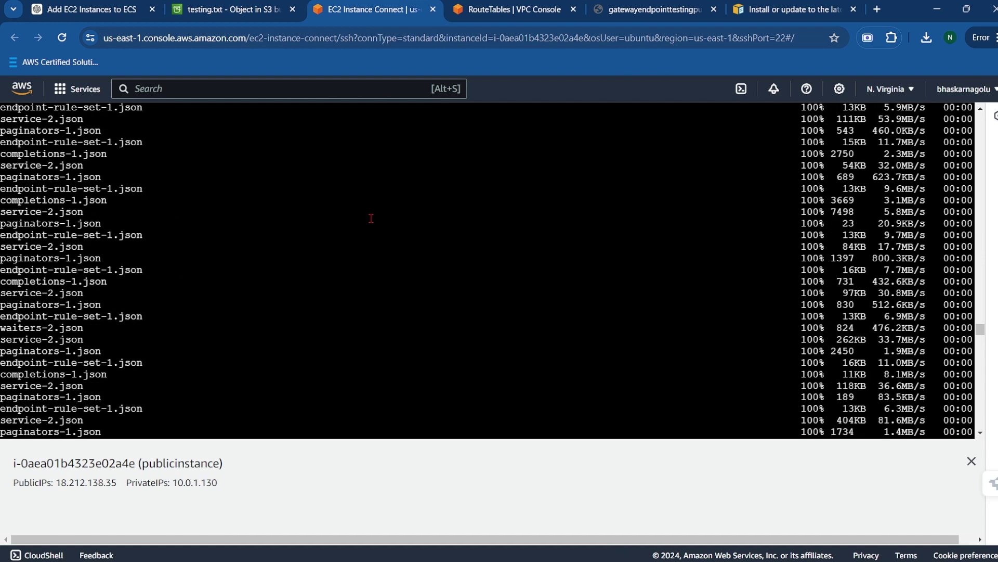
{"action": "key", "text": "Up"}
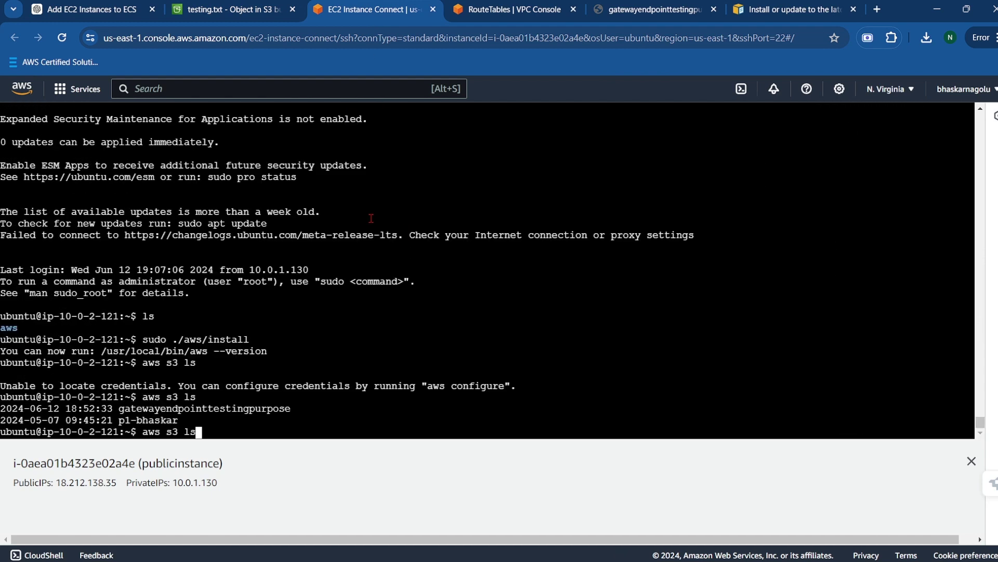
{"action": "key", "text": "Down"}
{"action": "right_click", "coordinate": [371, 218]}
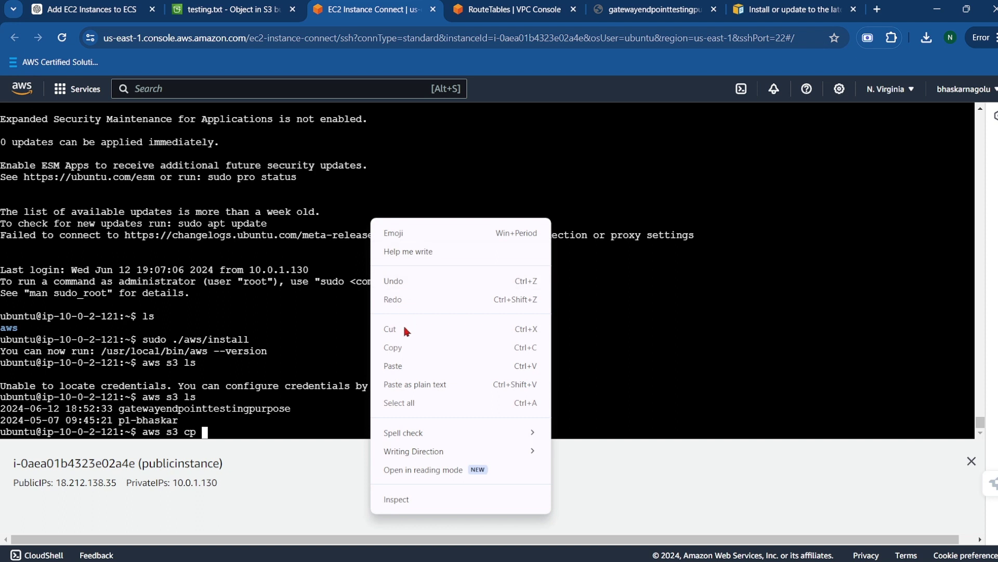
{"action": "left_click", "coordinate": [405, 366]}
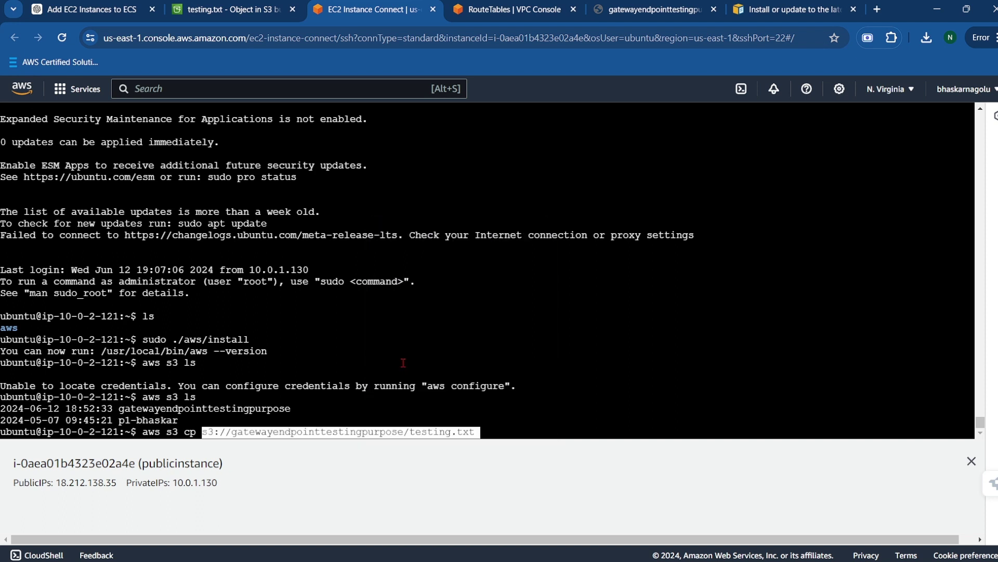
{"action": "type", "text": "."}
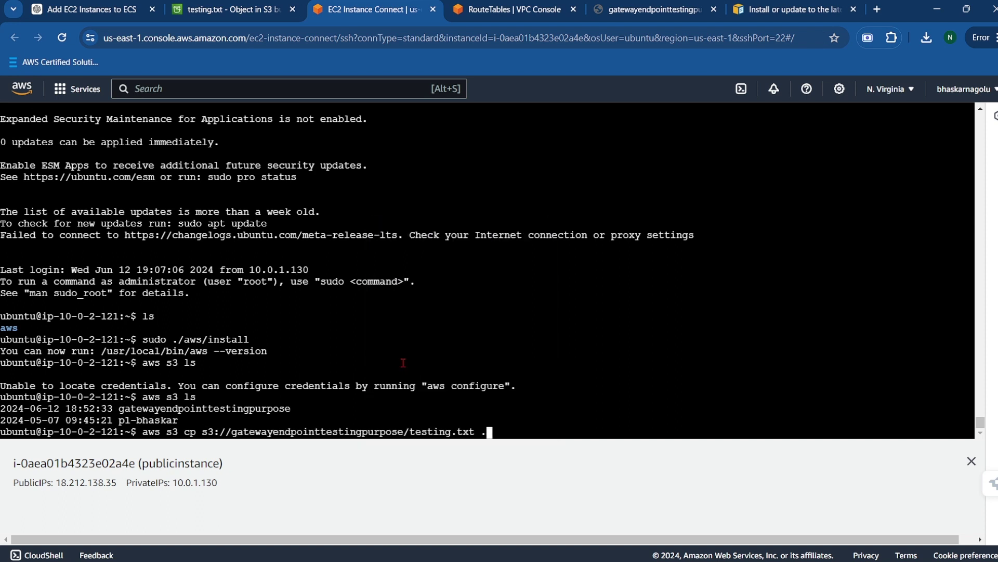
{"action": "key", "text": "Return"}
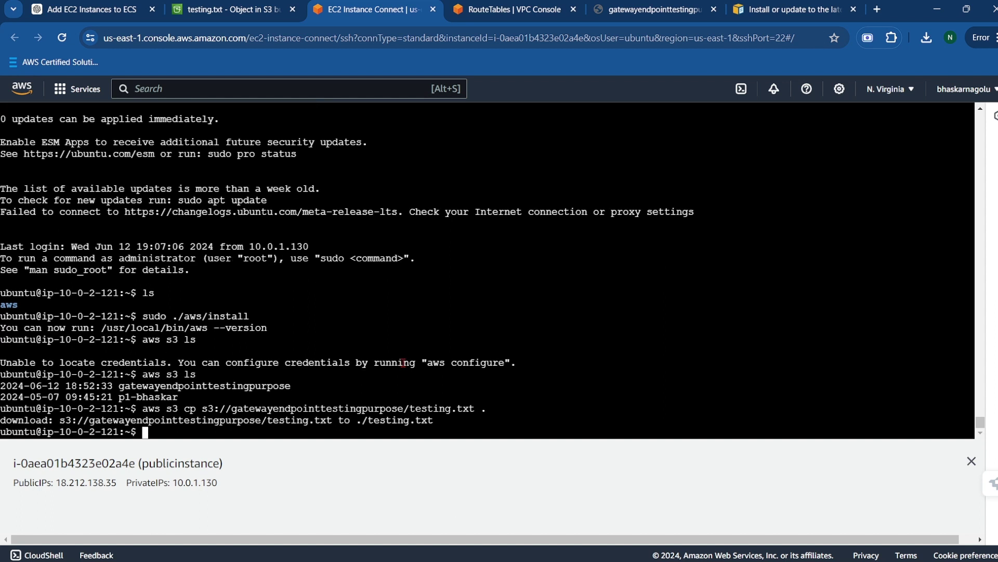
Step: List the private instance's files, print testing.txt with cat, and return to the architecture diagram
{"action": "type", "text": "ls"}
{"action": "key", "text": "Return"}
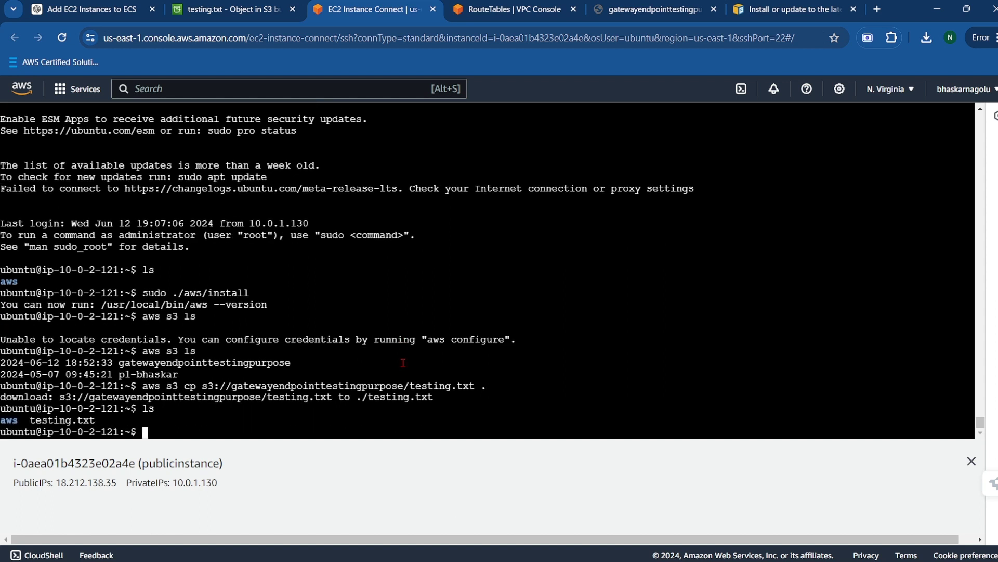
{"action": "type", "text": "cat testing.txt"}
{"action": "key", "text": "Return"}
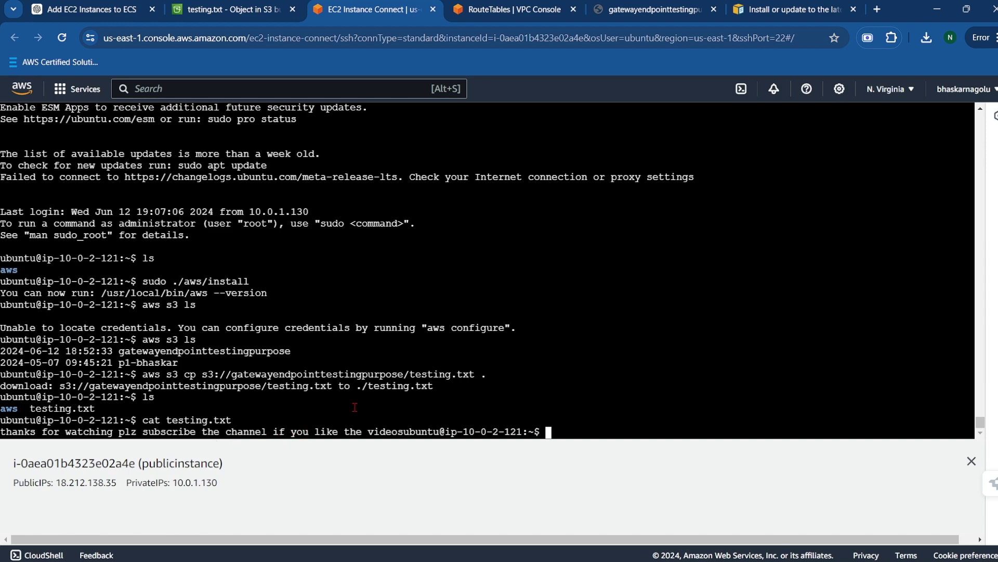
{"action": "key", "text": "alt+Tab"}
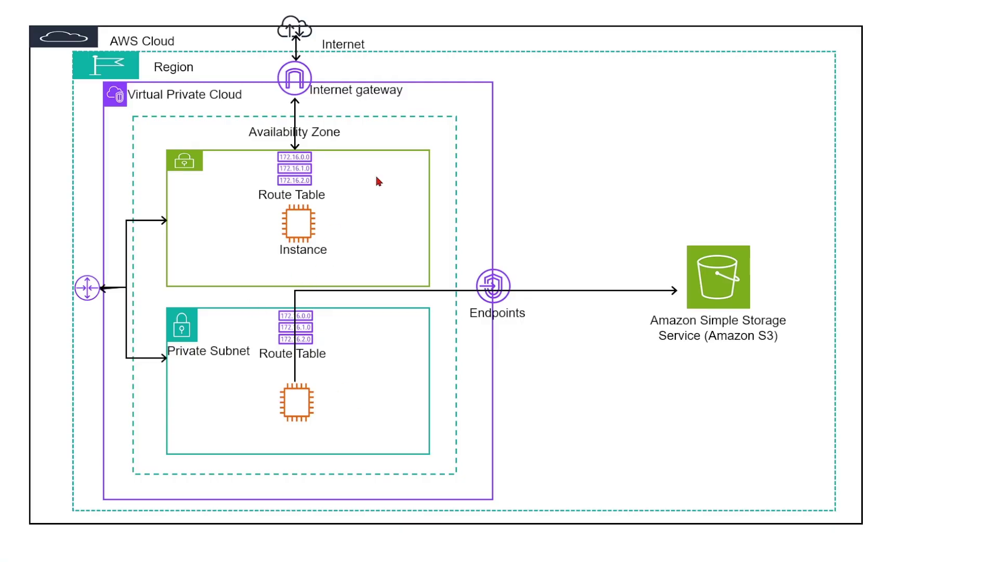